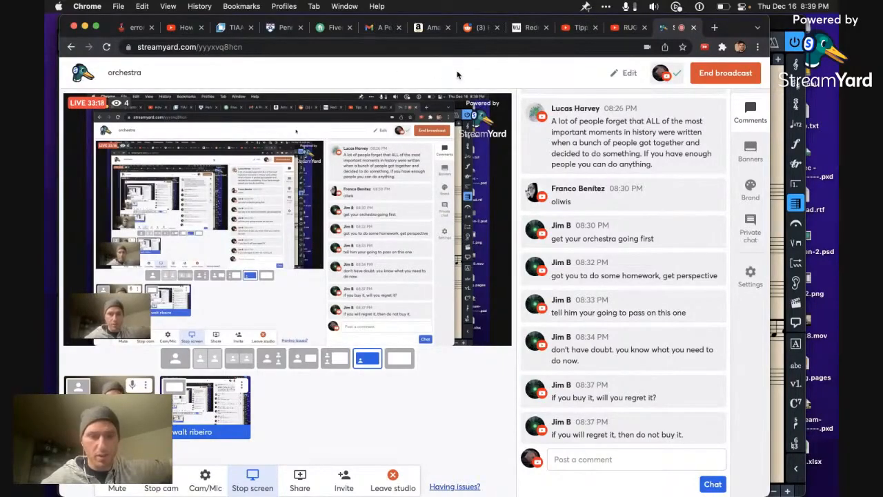
Step: Search the web for "streamyard blasck friday" in a new browser tab
key("ctrl+t")
type("strea")
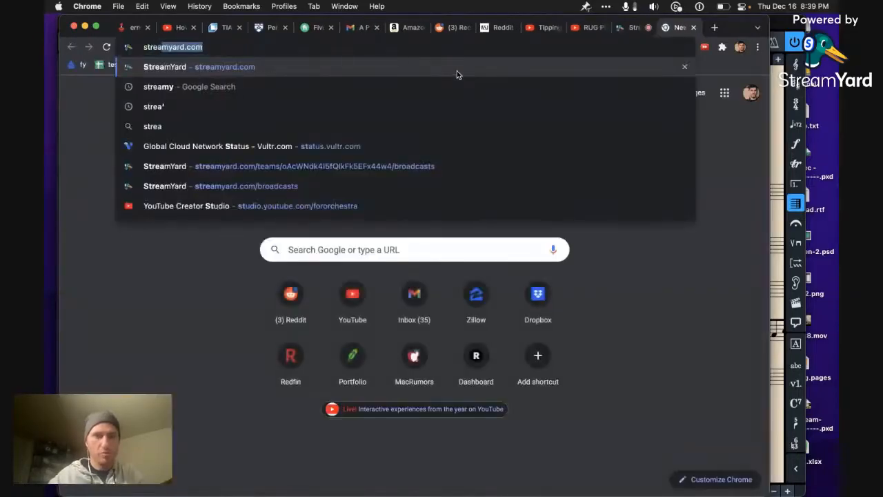
type("myard.com")
key("BackSpace")
key("BackSpace")
key("BackSpace")
key("BackSpace")
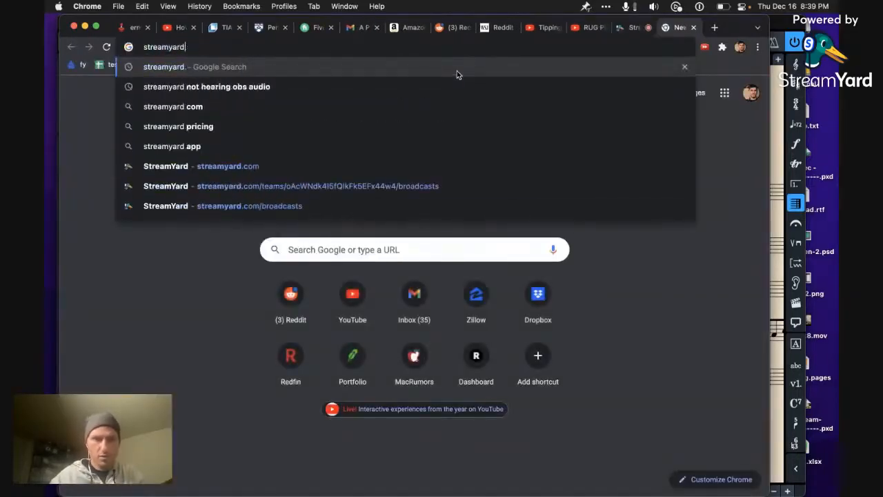
type("blasck friday")
key("Return")
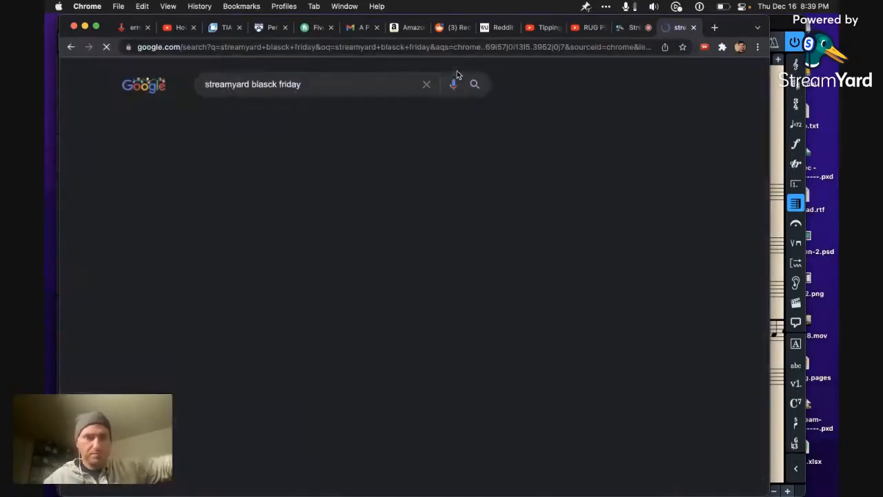
Step: Look through the search results for StreamYard Black Friday deals and close the results tab
scroll(231, 245, "down", 10)
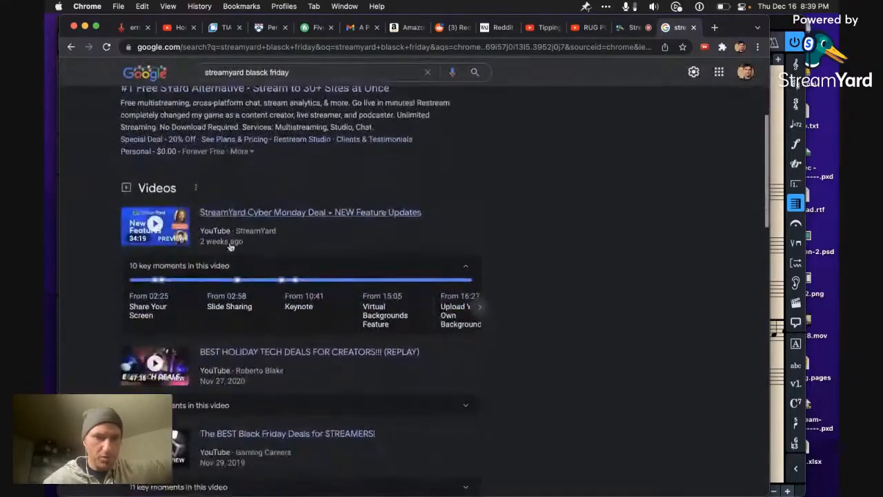
scroll(230, 247, "down", 2)
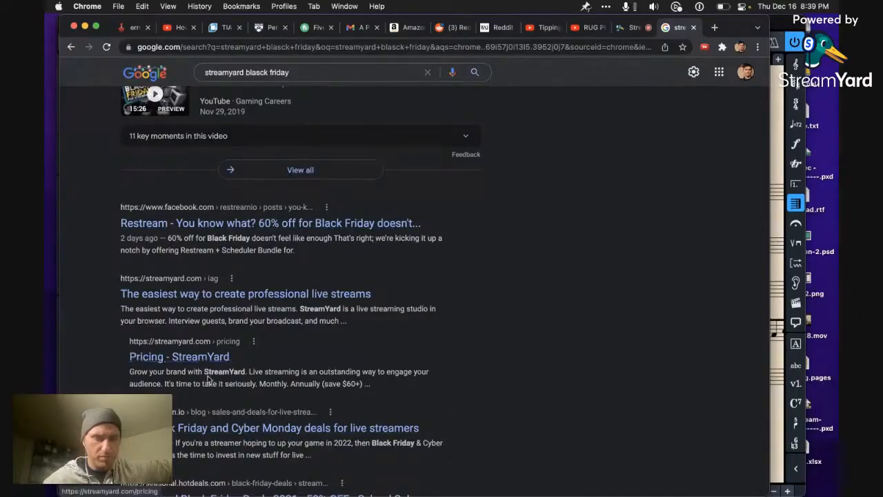
scroll(207, 378, "down", 3)
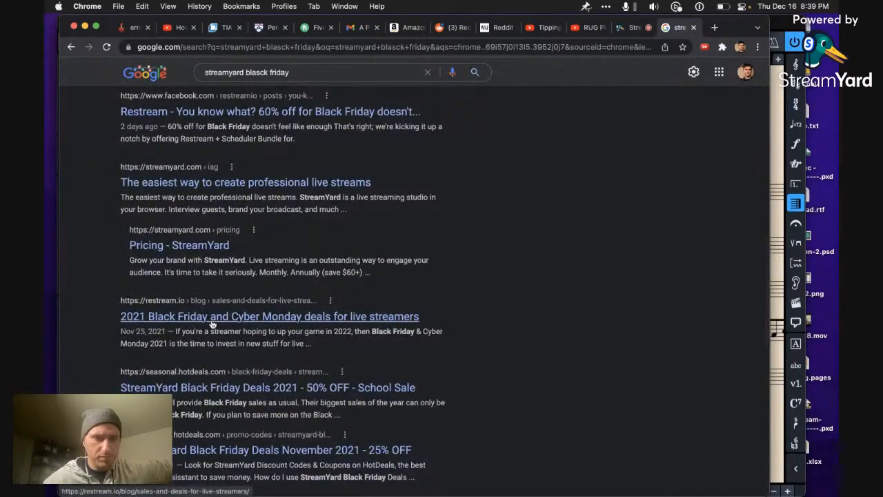
scroll(212, 325, "down", 4)
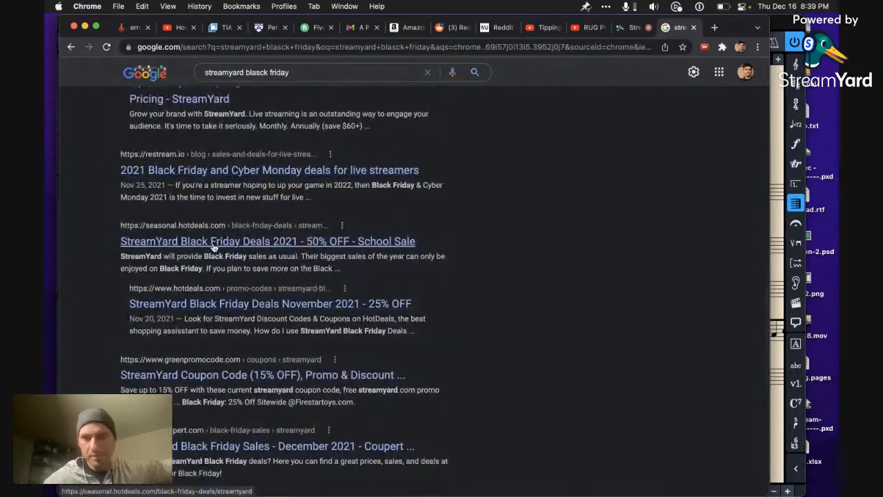
left_click(694, 28)
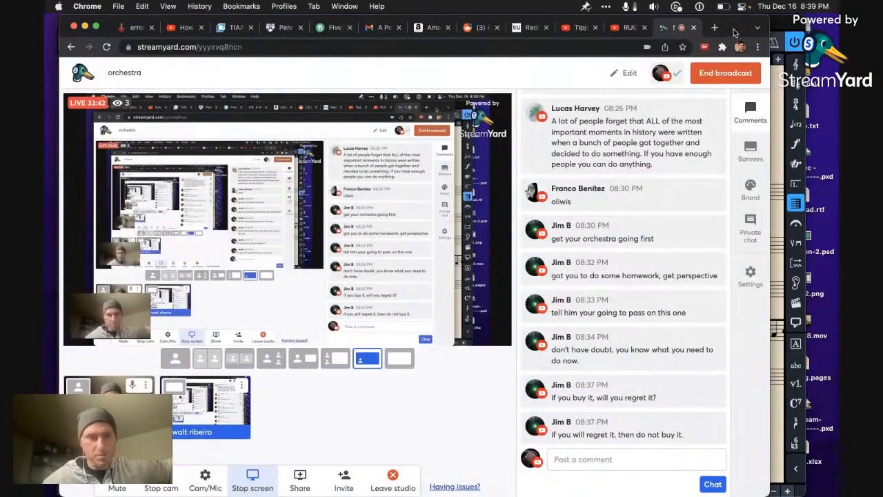
Step: Switch the broadcast to the solo camera layout and back to the shared screen with the camera in the corner
left_click_drag(734, 29, 783, 4)
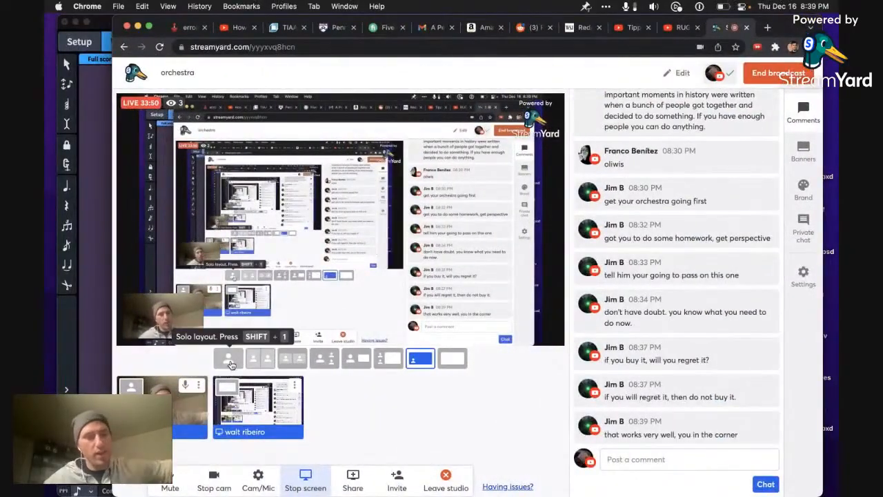
left_click(231, 364)
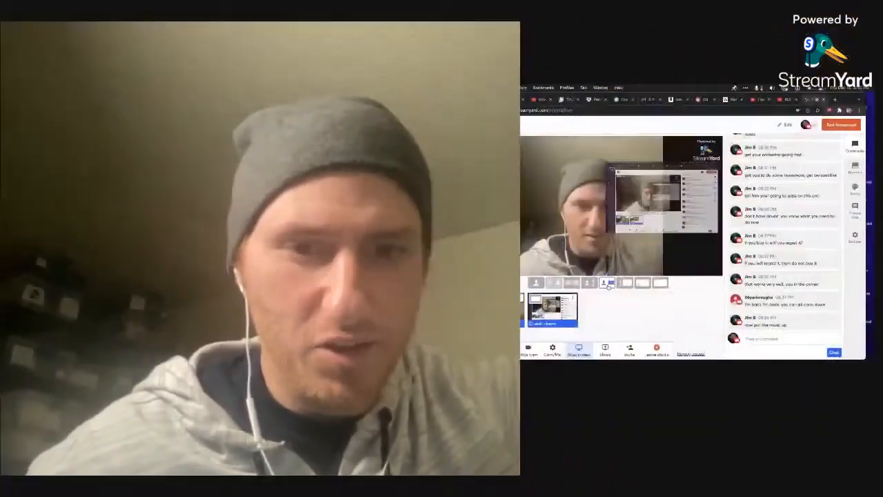
left_click(625, 284)
left_click(643, 283)
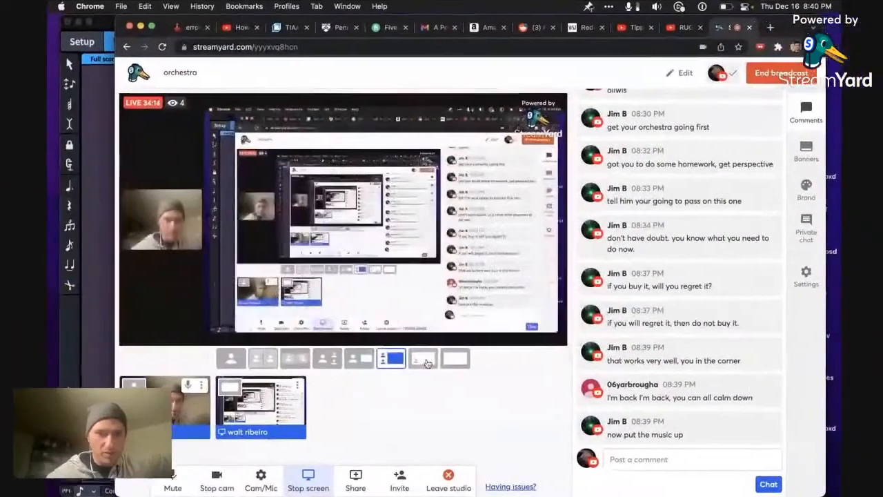
left_click_drag(782, 26, 739, 11)
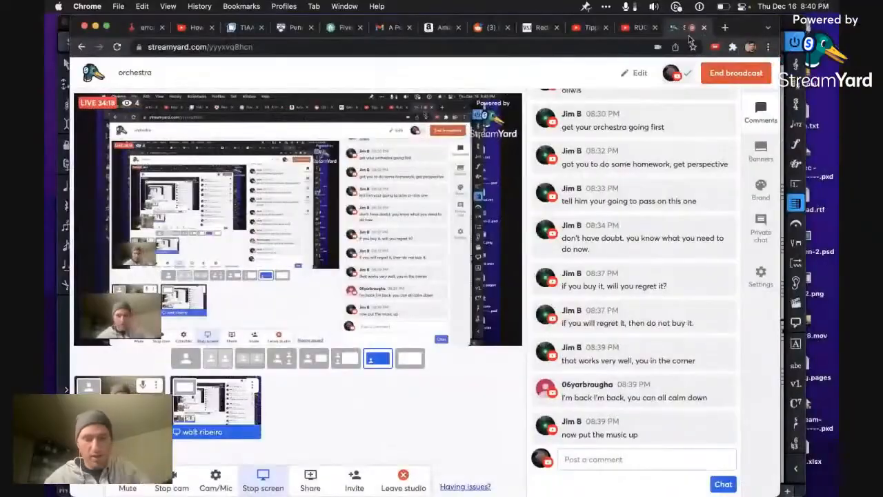
Step: Open Loopback, skip the software update and review the sources of the Loopback Audio device
key("super+space")
type("loop")
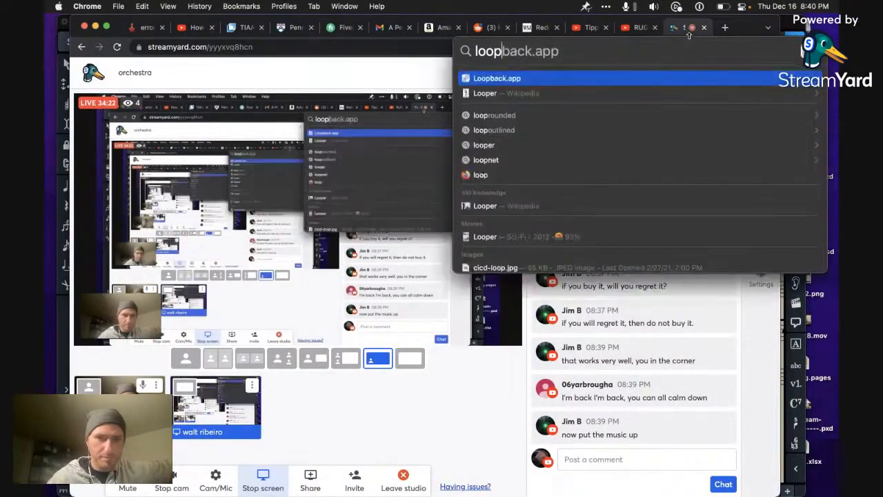
key("Return")
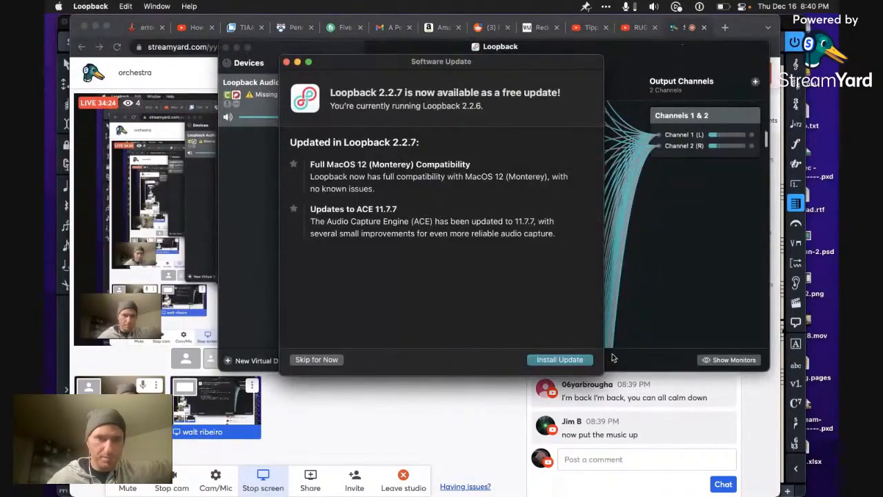
left_click(338, 362)
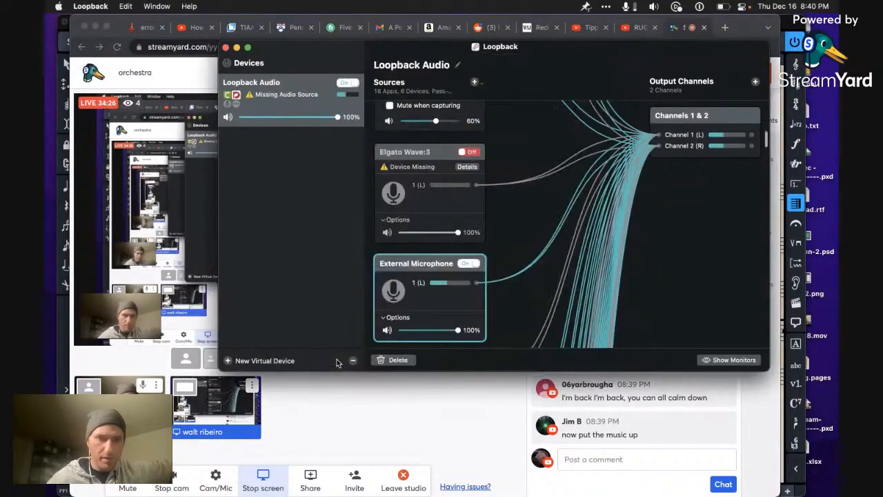
scroll(447, 218, "down", 1)
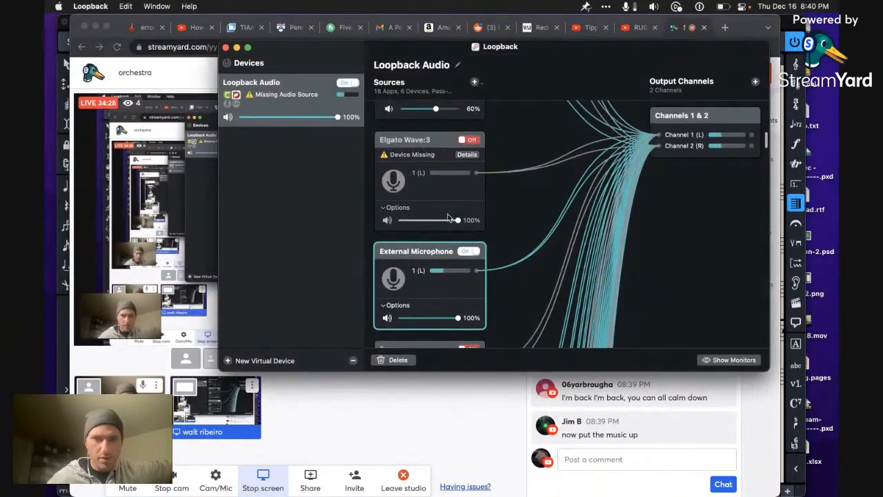
Step: Return to the broadcast studio and set its microphone to Loopback Audio (Virtual)
left_click(212, 375)
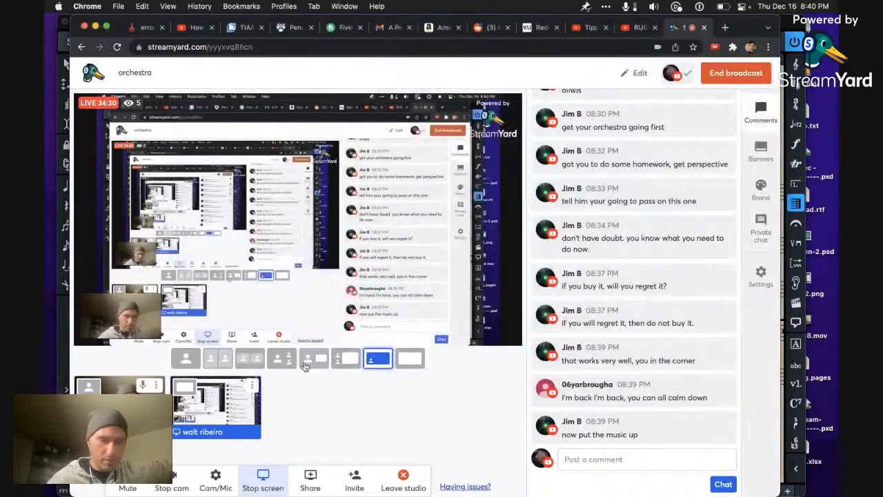
left_click(207, 479)
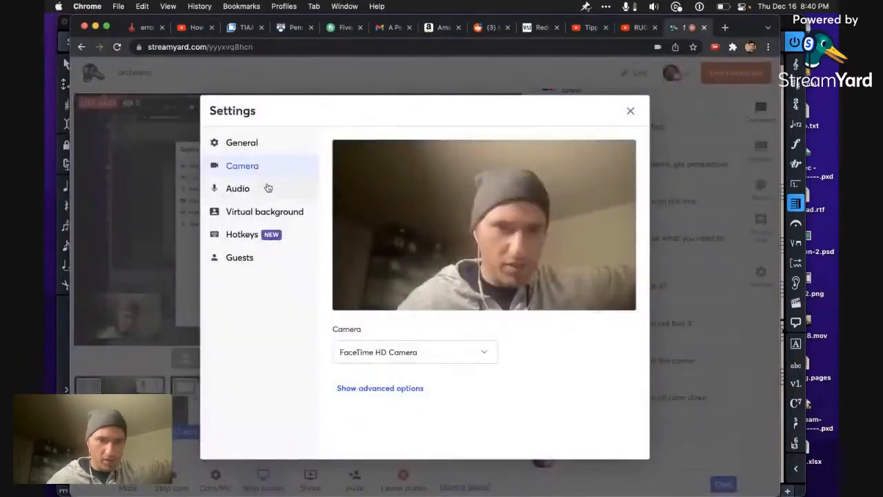
left_click(293, 187)
left_click(466, 173)
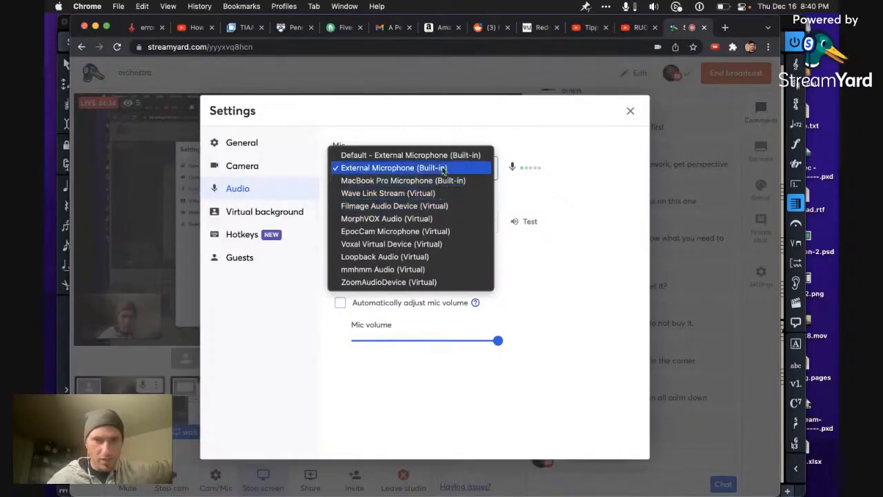
left_click(435, 257)
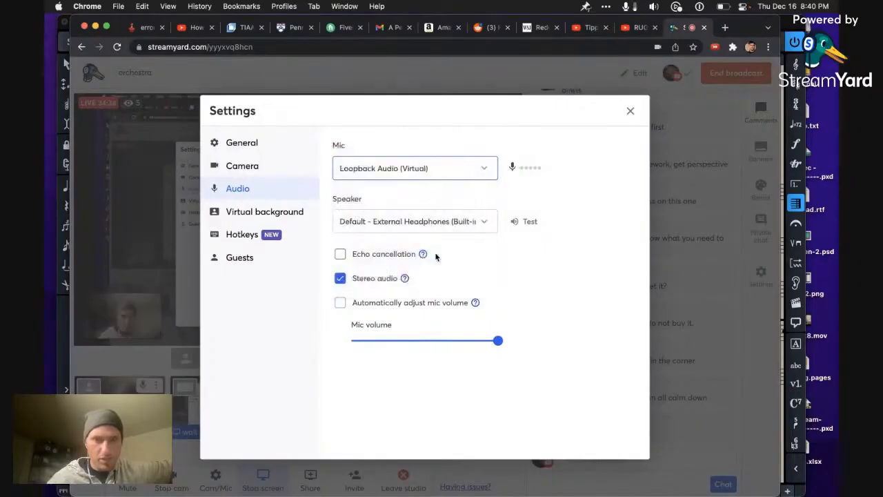
left_click(638, 110)
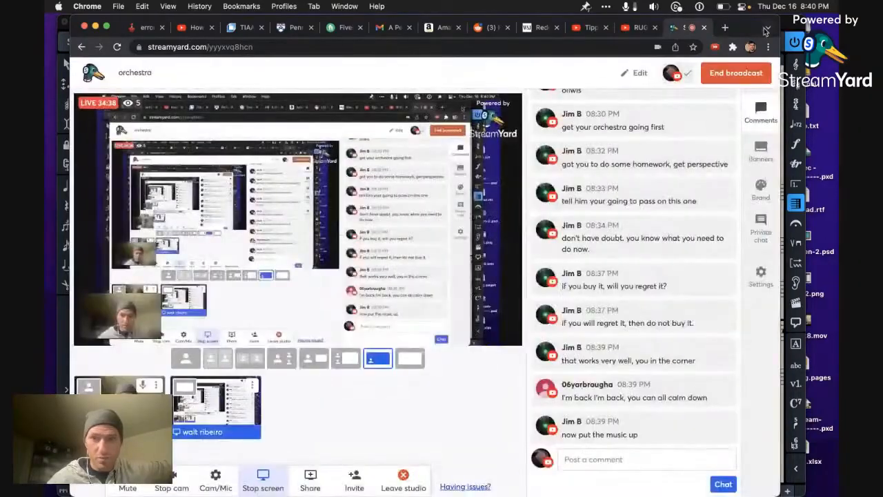
Step: Move the browser aside, switch to Dorico and play the score from the first Violin 1 note in bar 1
left_click_drag(746, 27, 240, 3)
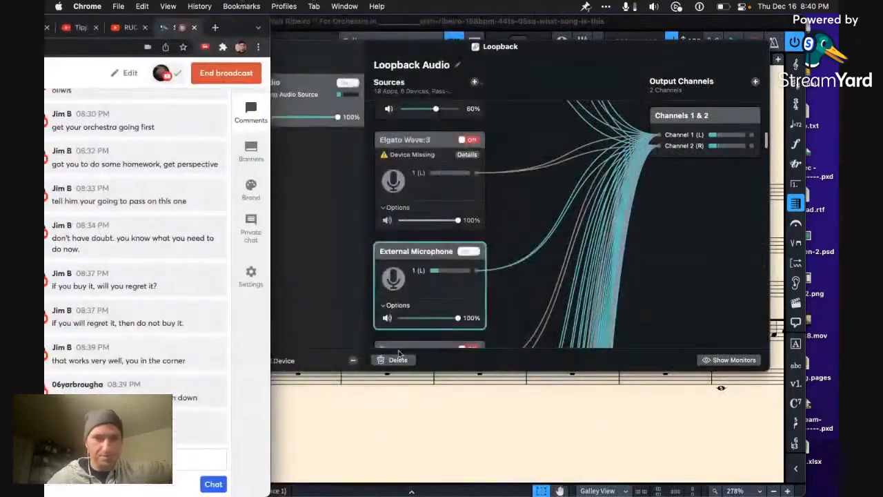
left_click(425, 436)
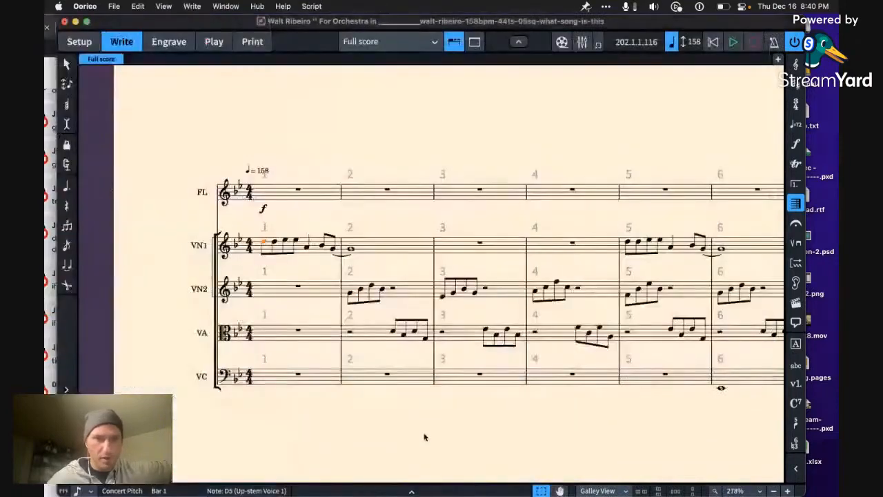
left_click(264, 246)
key("p")
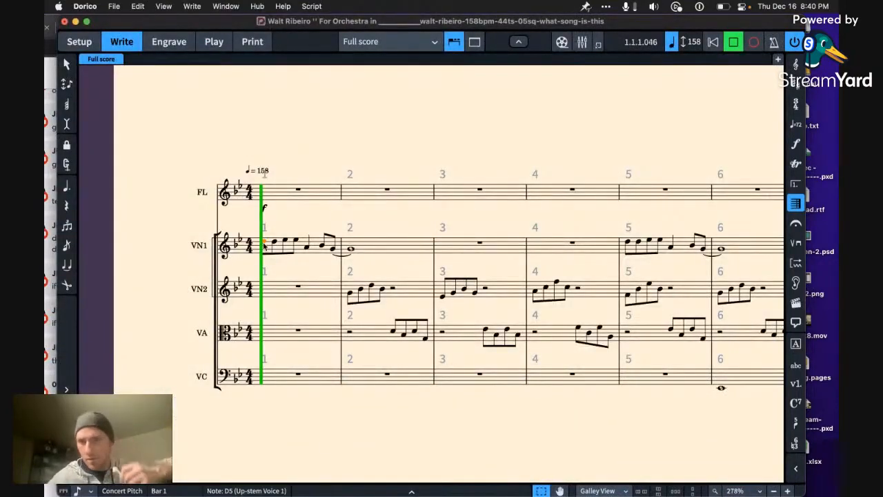
Step: Redirect Dorico 3.5's audio output to External Headphones in SoundSource
left_click(653, 7)
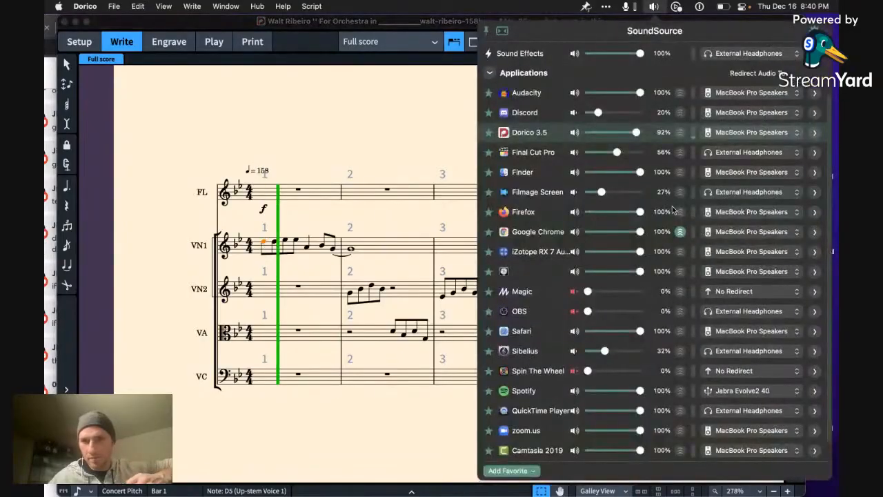
left_click(752, 131)
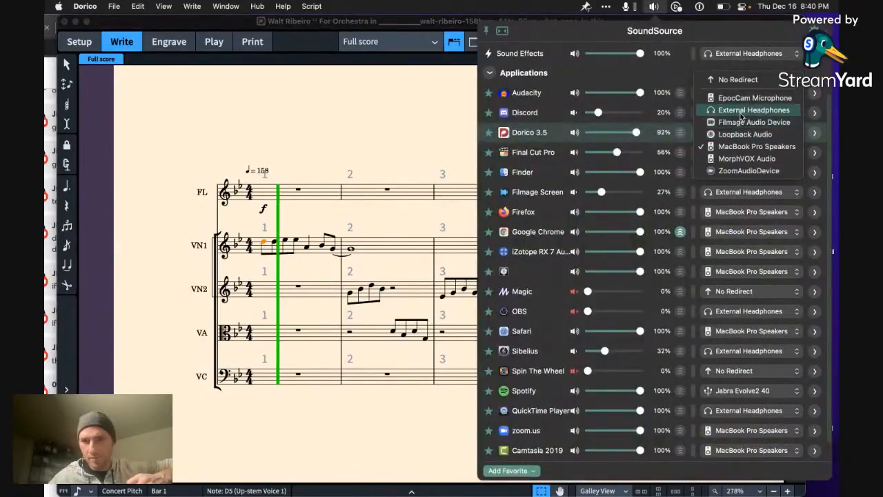
left_click(753, 110)
left_click(279, 136)
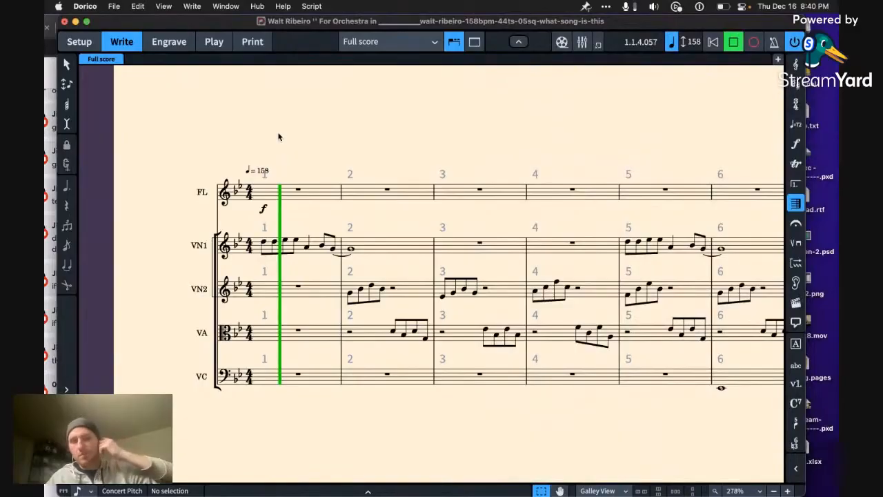
Step: Listen to the score from bar 1 into the verse, and replay it from bar 7 into bar 10
key("space")
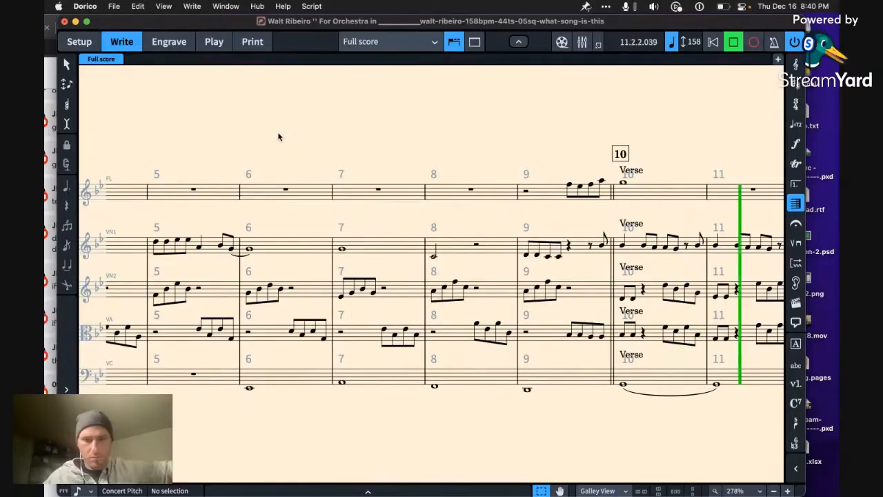
key("space")
key("Left")
key("Left")
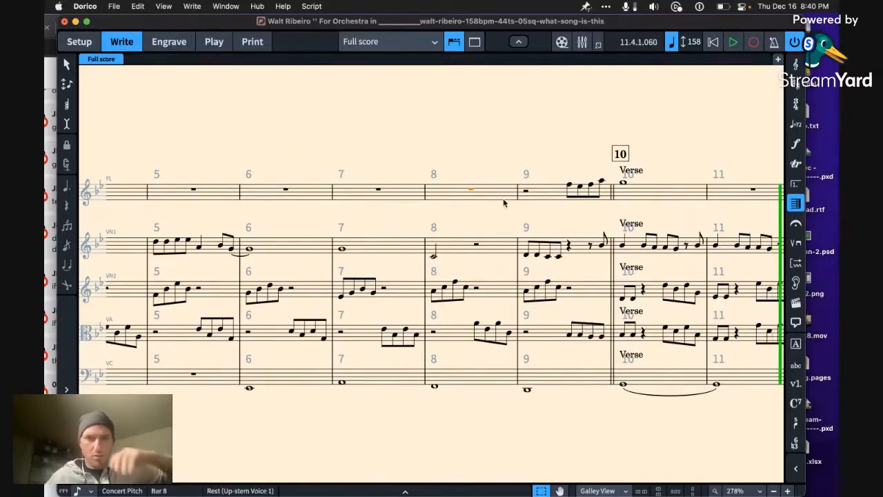
key("space")
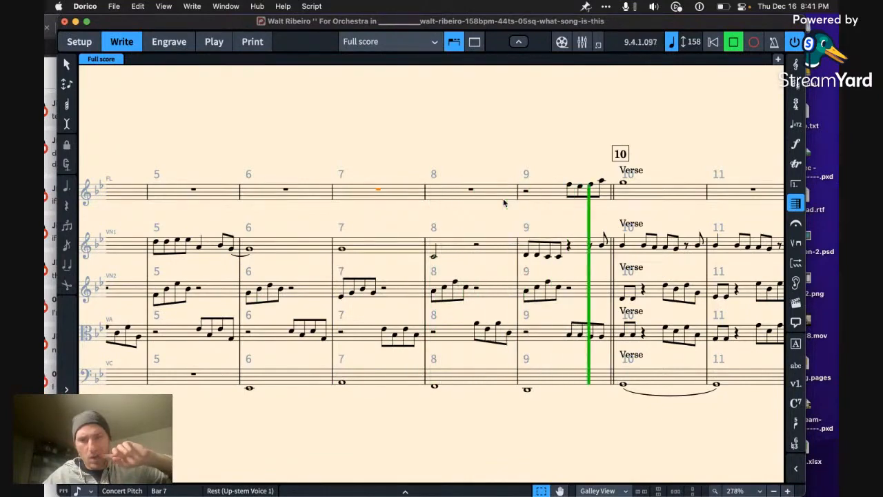
key("space")
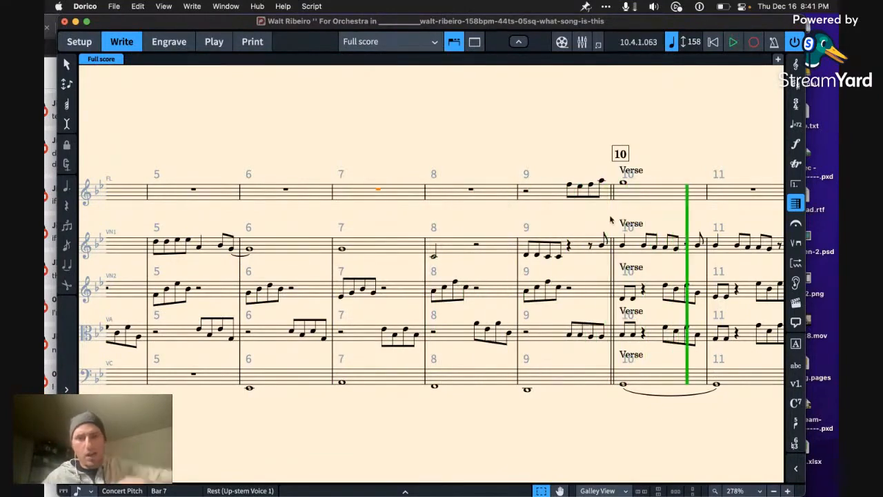
Step: Cut the flute passage in bars 9 and 10 and paste it at bar 7 of the flute staff
left_click(556, 257)
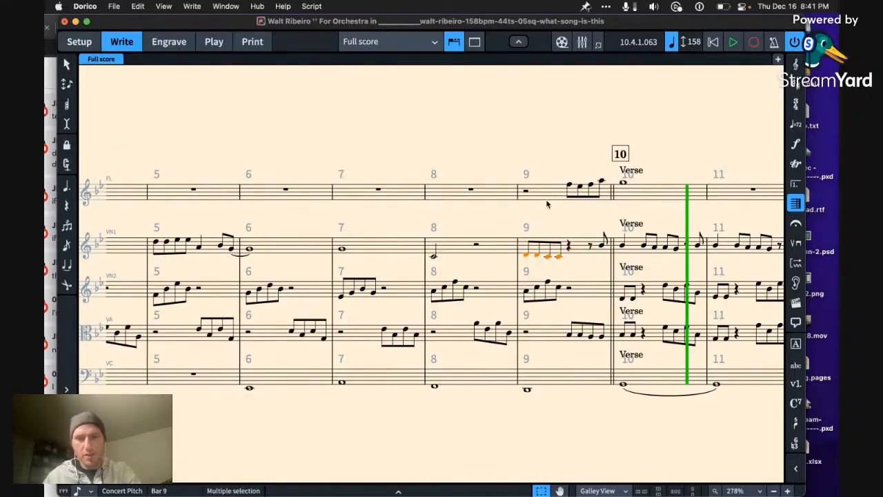
scroll(546, 204, "right", 2)
left_click(512, 199)
key("Delete")
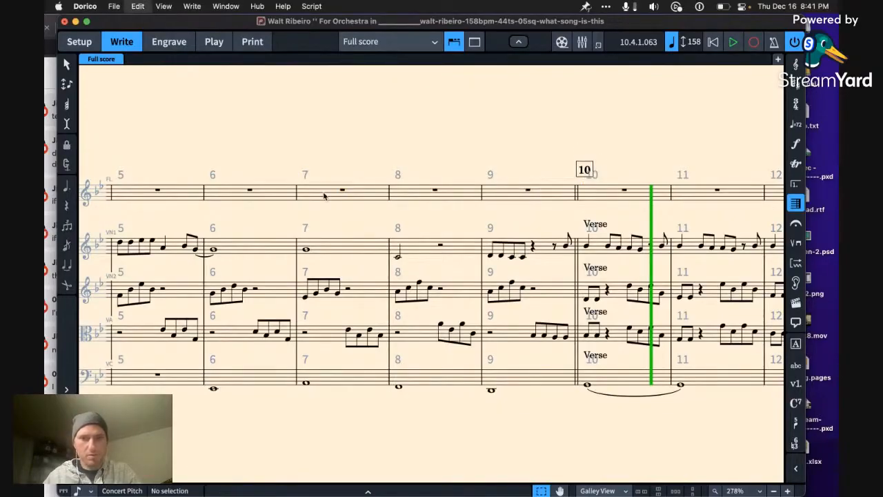
key("super+z")
key("super+x")
left_click(324, 197)
key("super+v")
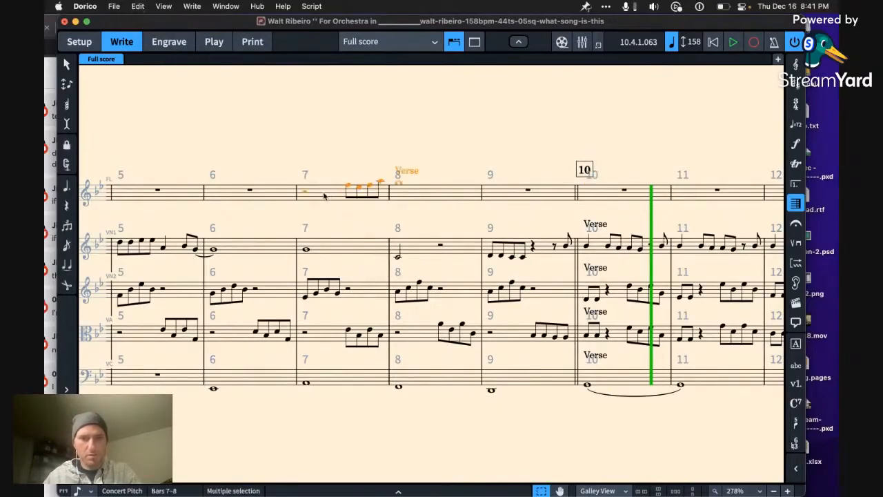
Step: Move Violin 1's four eighth notes in bar 9 to the flute two octaves higher, tie the last C6 onward, and play it back
left_click(522, 259)
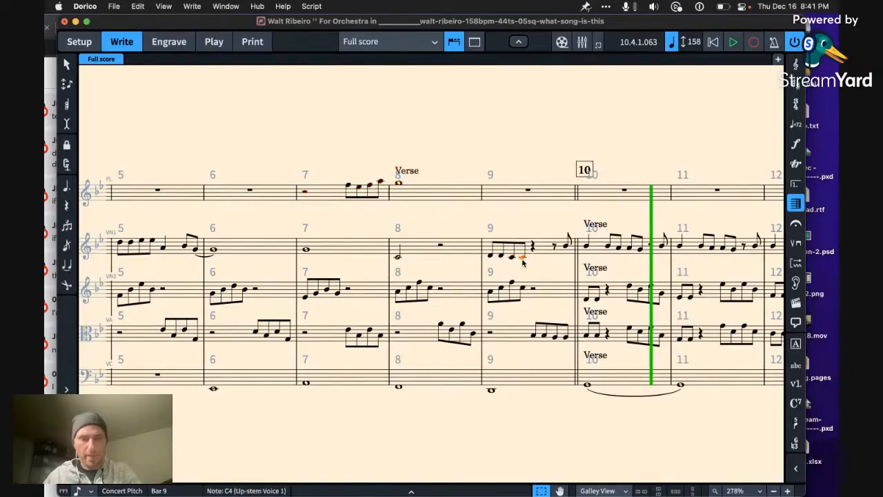
key("super+x")
left_click(502, 201)
key("super+v")
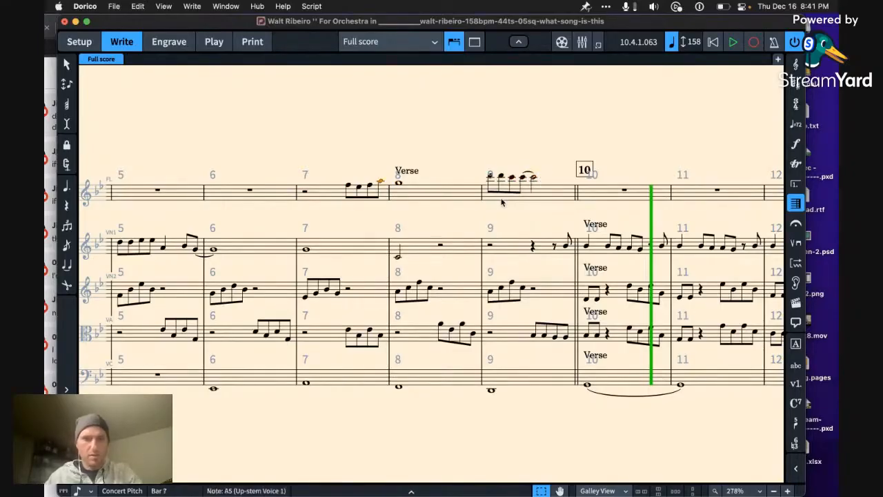
key("space")
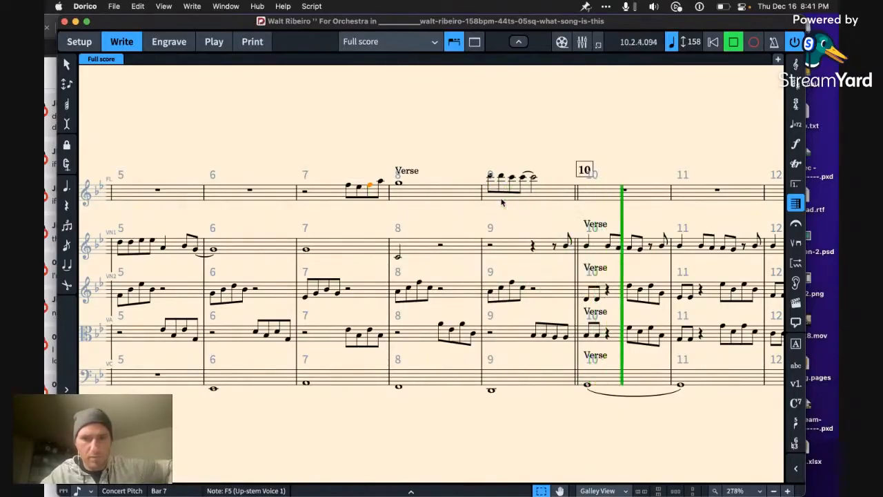
key("space")
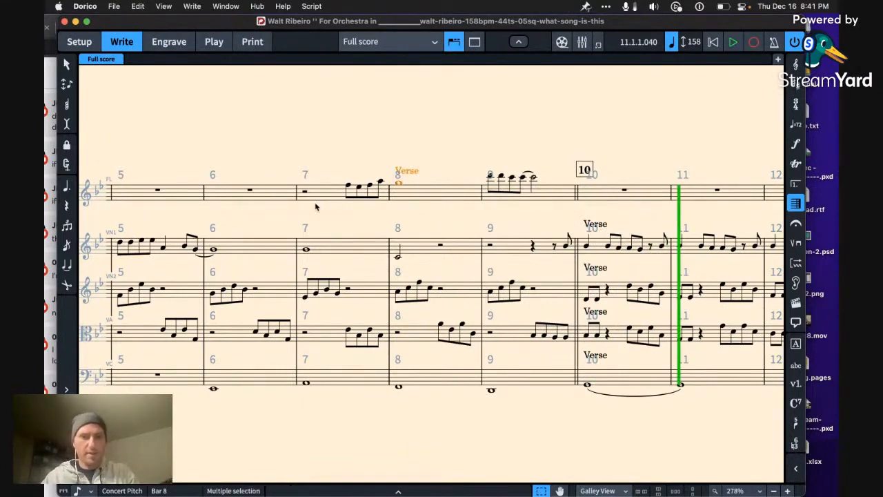
Step: Delete the flute passage and its Verse text in bars 7 and 8, play the section and save the project
key("Delete")
key("Left")
key("space")
key("super+s")
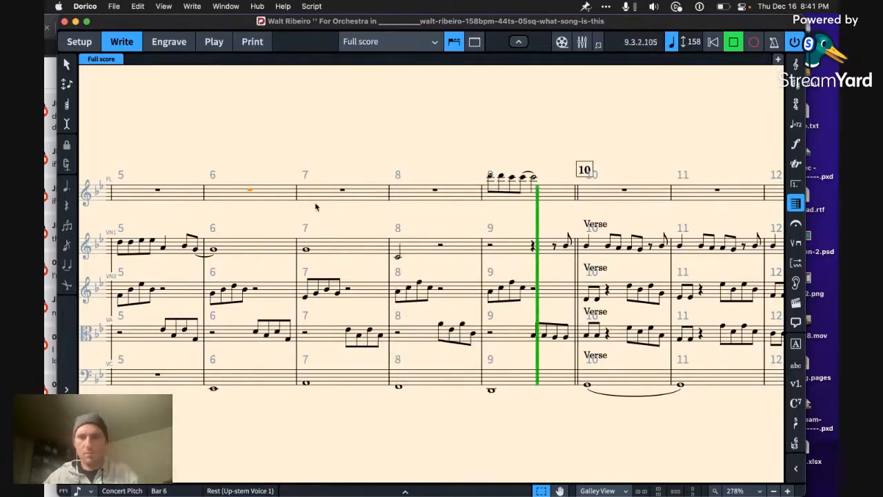
Step: Lengthen Violin 1's C4 in bar 8 to a whole note and replay the passage into bar 9
left_click(398, 257)
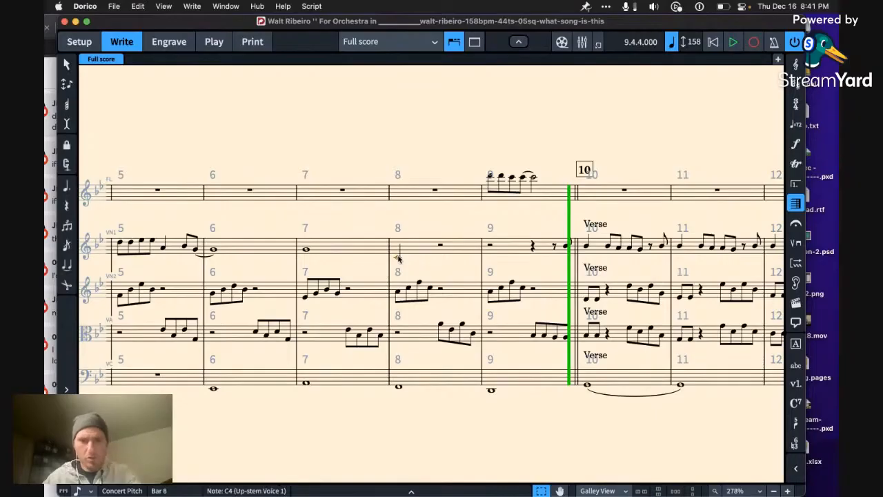
key("Up")
key("space")
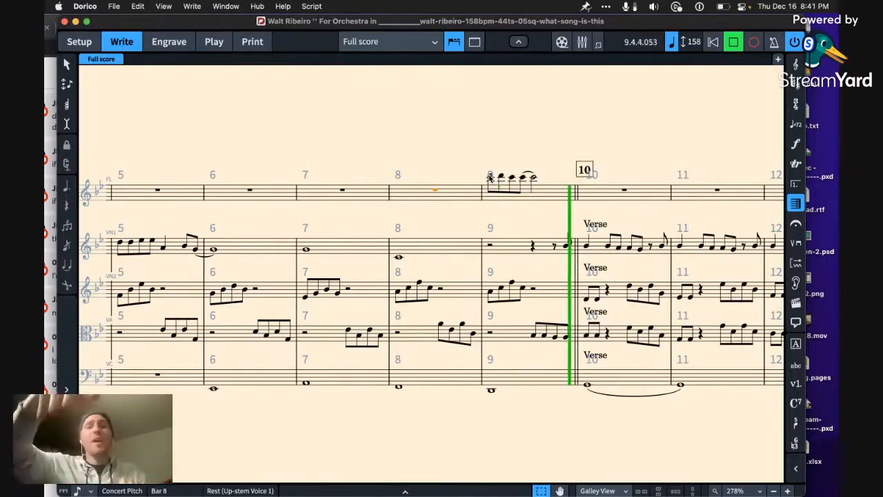
key("space")
Step: Add two eighth notes at the end of flute bar 9 leading to a quarter-note G5 in bar 10, and play the passage
left_click(534, 179)
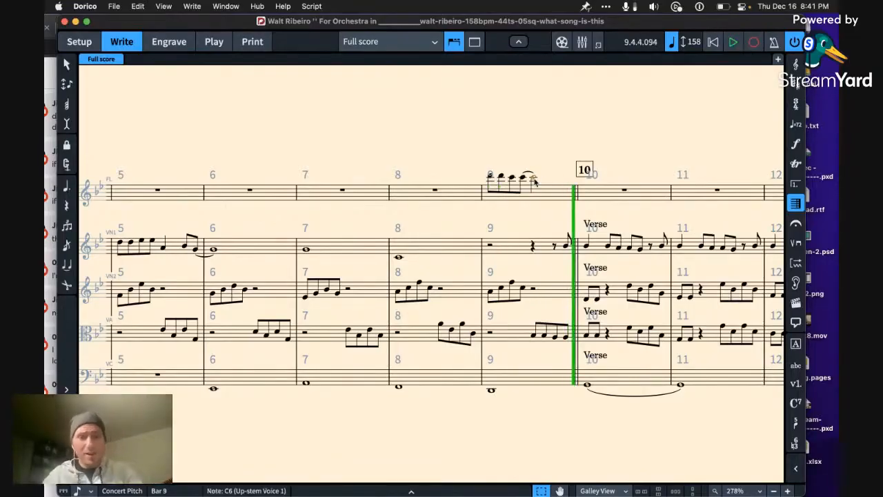
key("a")
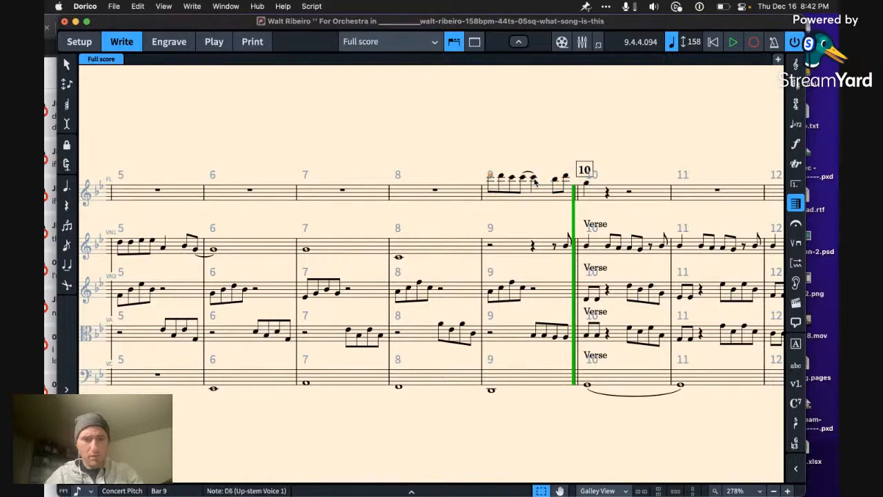
key("Left")
key("space")
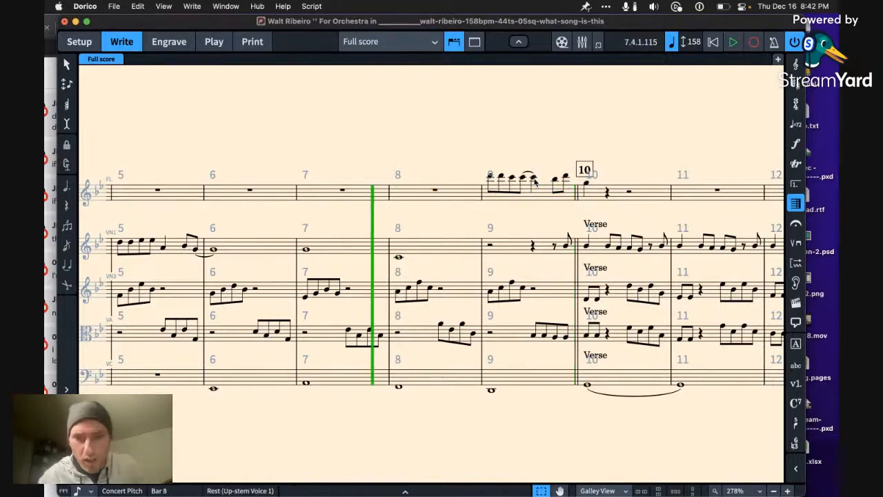
Step: Raise the last two viola eighth notes in bar 9 and play back from bar 8 into bar 10
left_click(554, 336)
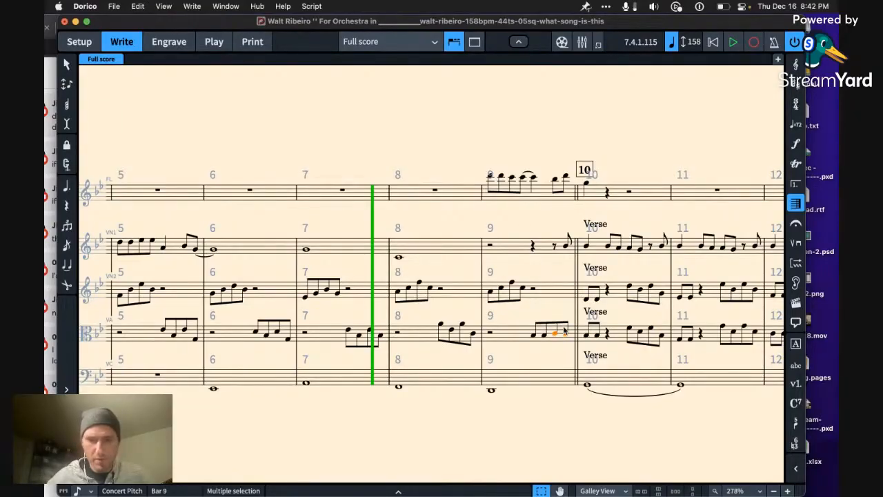
key("Left")
key("Left")
key("Left")
key("Left")
key("Left")
key("space")
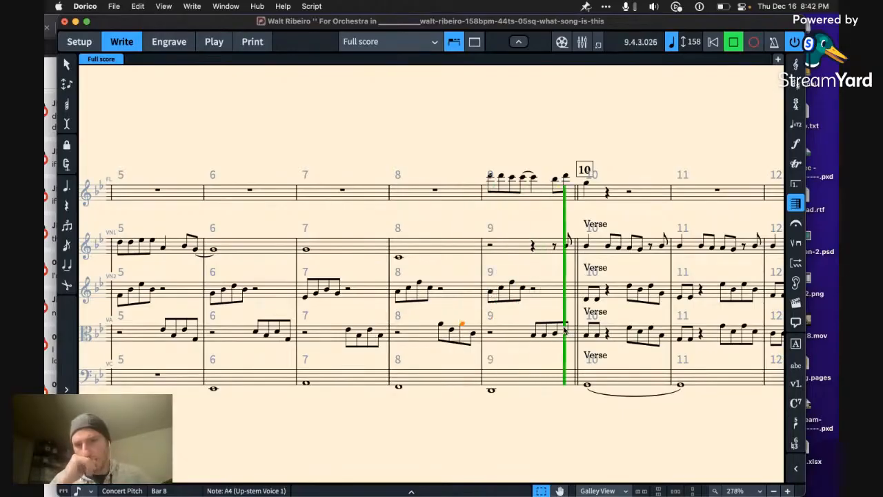
left_click(565, 331)
key("space")
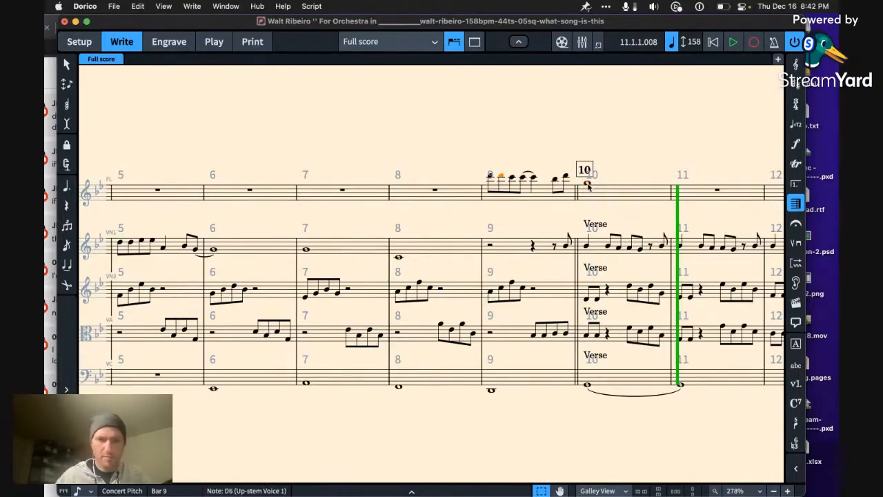
Step: Hold the flute's G5 in bar 10 as a whole note and play the score from bar 7, replaying from bar 11
key("p")
key("Left")
key("Left")
key("space")
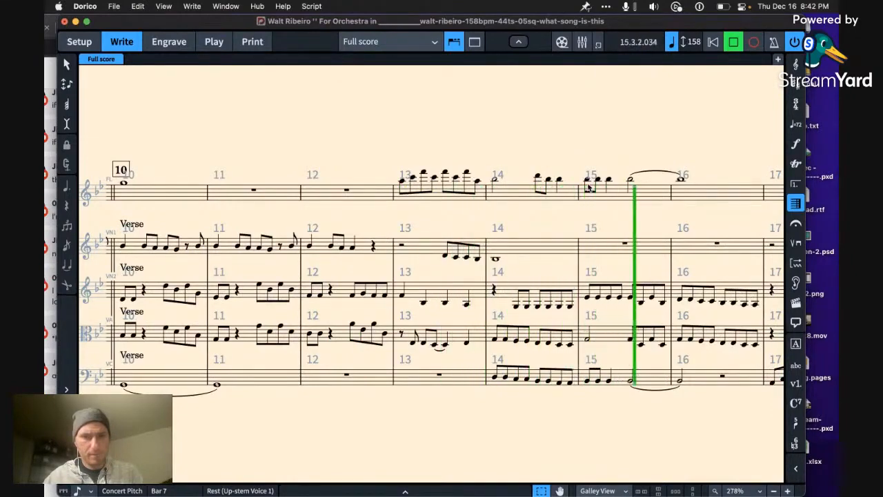
key("space")
key("space")
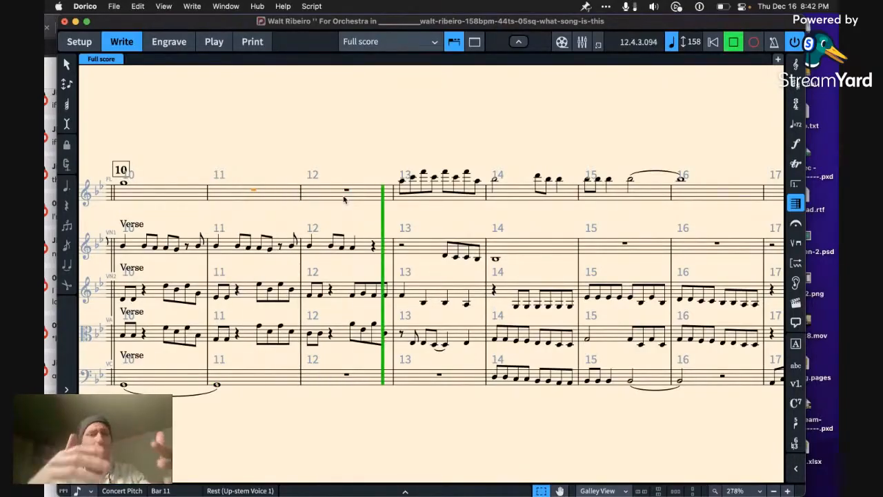
key("space")
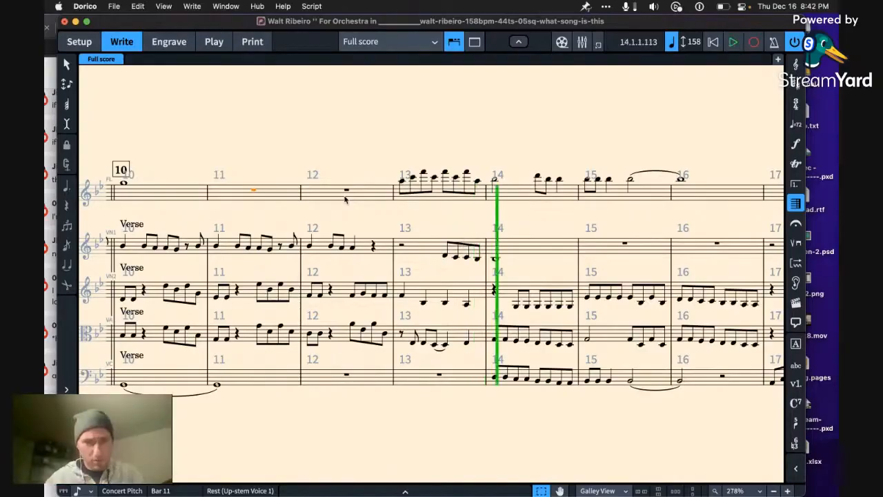
Step: Copy Violin 1's bar 11 phrase and paste it into the flute at bar 12, one octave higher
left_click(218, 248)
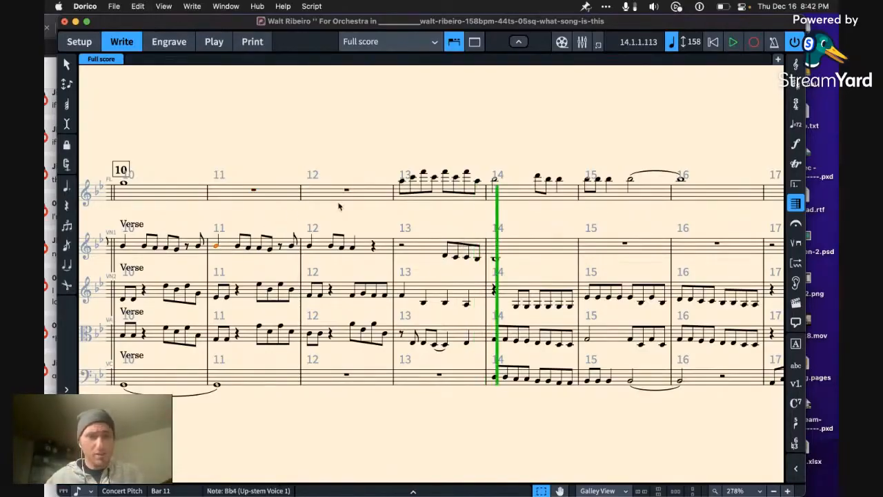
left_click(292, 246, "shift")
key("super+c")
left_click(312, 210)
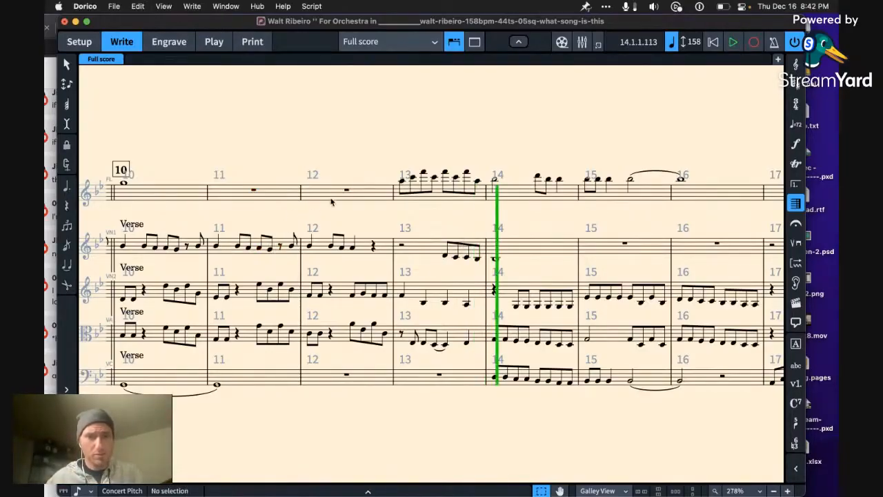
left_click(331, 200)
key("super+v")
key("Left")
key("Right")
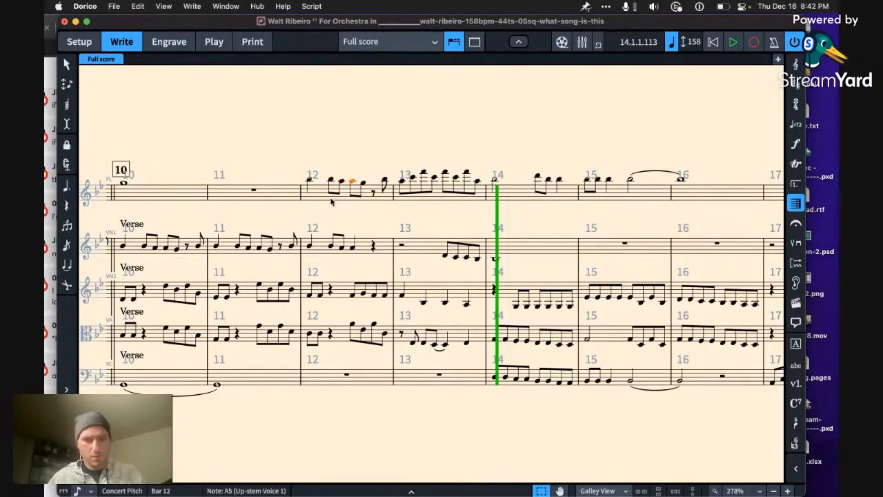
Step: Tie the flute's two A5 notes in bar 12, holding them over the following G5, and play from bar 10
key("t")
key("Left")
key("Left")
key("Left")
key("Left")
key("space")
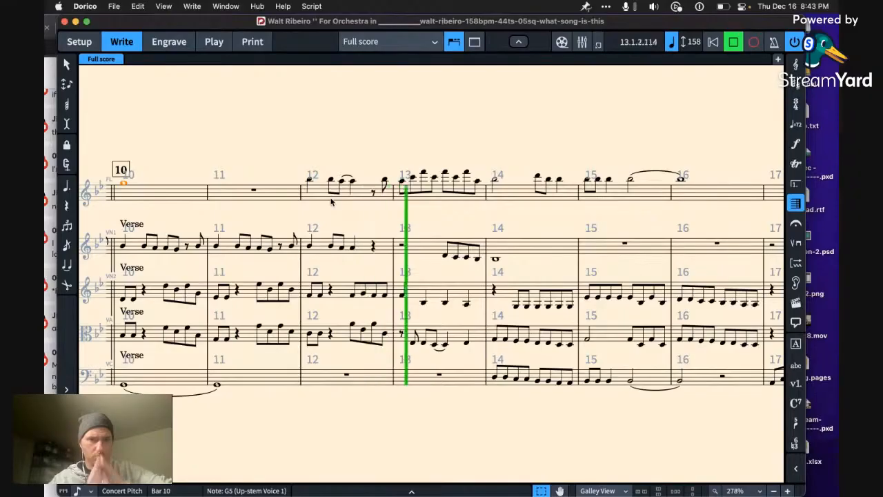
key("space")
Step: Transpose the flute phrase in bar 12 up to start on D6 and replay from bar 10 through bar 13
left_click(319, 200)
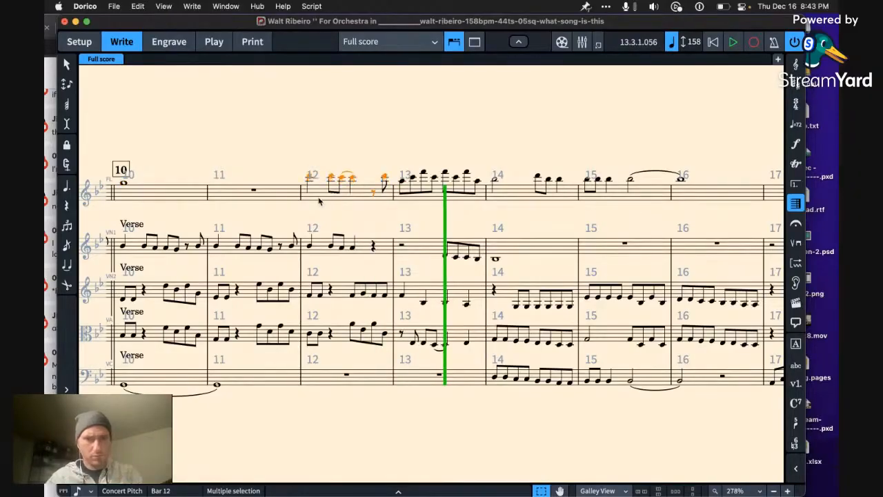
key("Left")
key("Left")
key("Left")
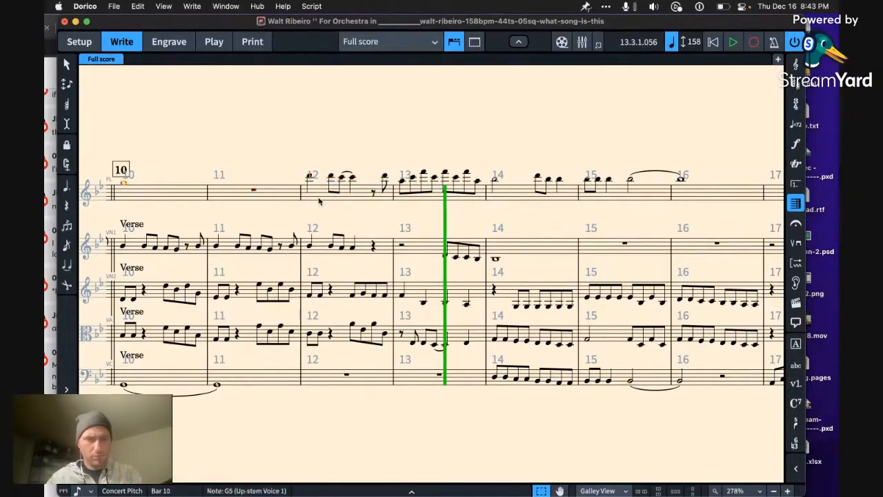
key("space")
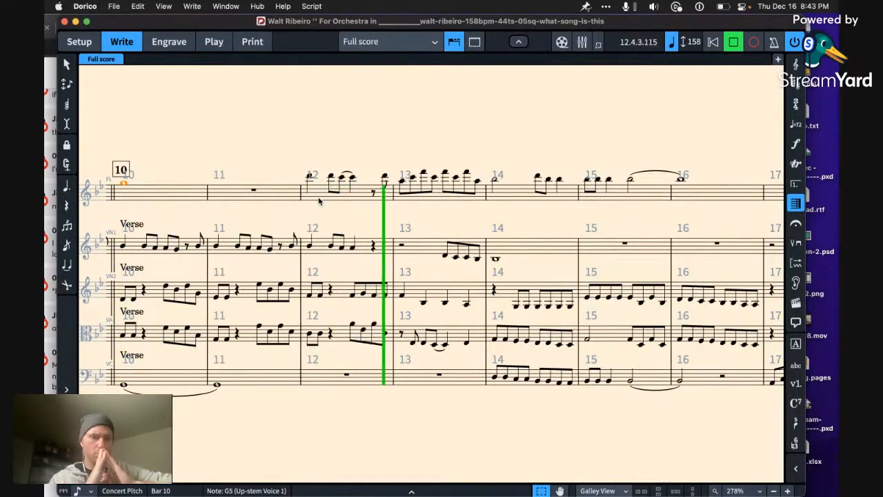
key("space")
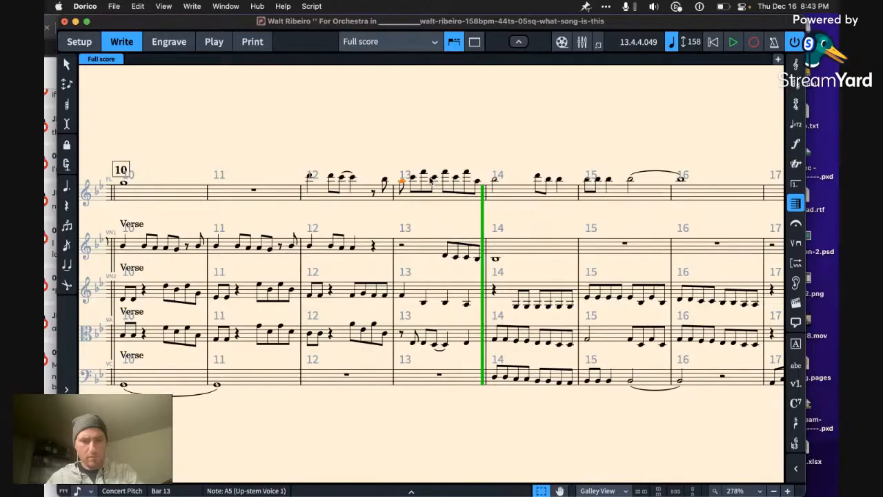
Step: Lower the flute's last note in bar 12 to Bb5 and reduce the first half of bar 13 to a quarter-note A5
key("6")
key("Left")
key("Left")
key("Right")
key("Right")
key("Right")
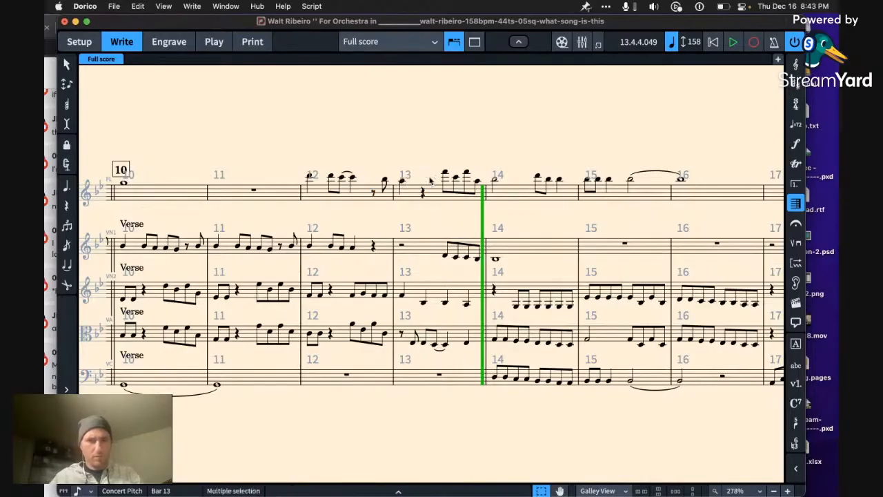
Step: Play the revised flute line from bar 12 into bar 14
key("Left")
key("Left")
key("Left")
key("Left")
key("Left")
key("space")
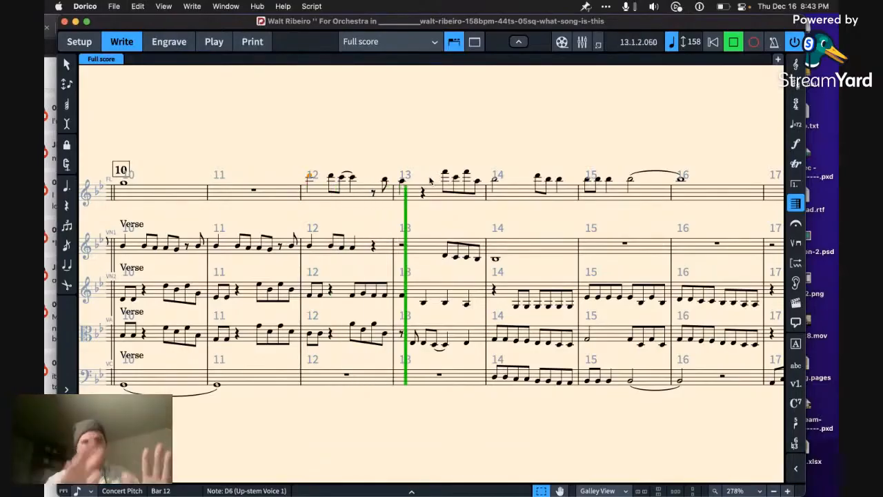
key("space")
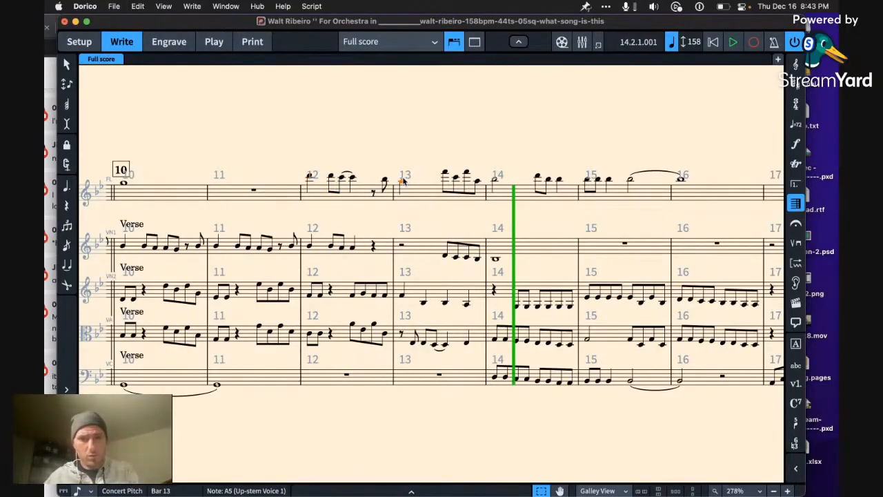
Step: Rework flute bar 13 into a half-note A5, an eighth rest and the eighth notes A5, Bb5 and A5
key("Right")
key("Right")
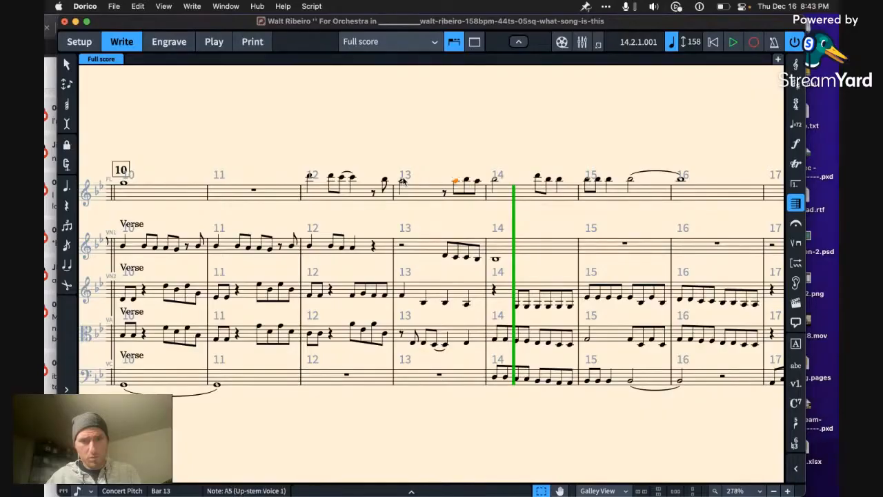
key("Right")
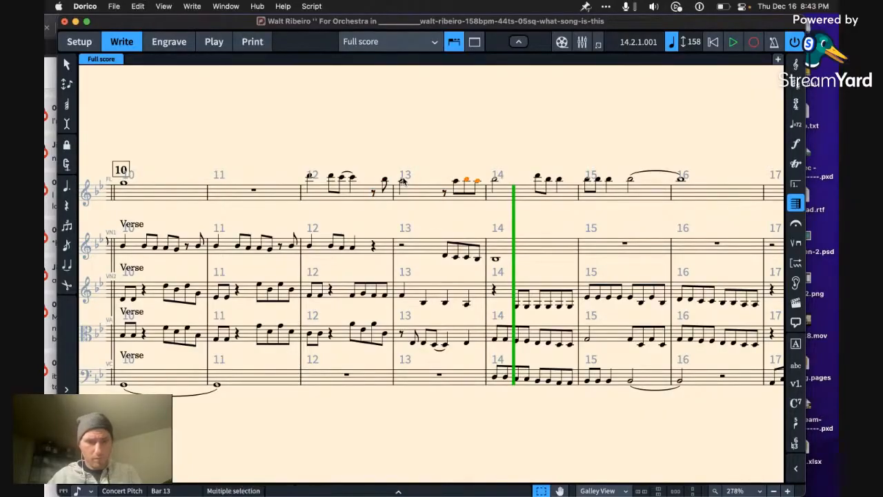
key("super+b")
Step: Save the project while playing from bar 12 through bar 14, and narrow the Dorico window to uncover the stream chat
key("Left")
key("Left")
key("Left")
key("Left")
key("Left")
key("Left")
key("Left")
key("space")
key("super+s")
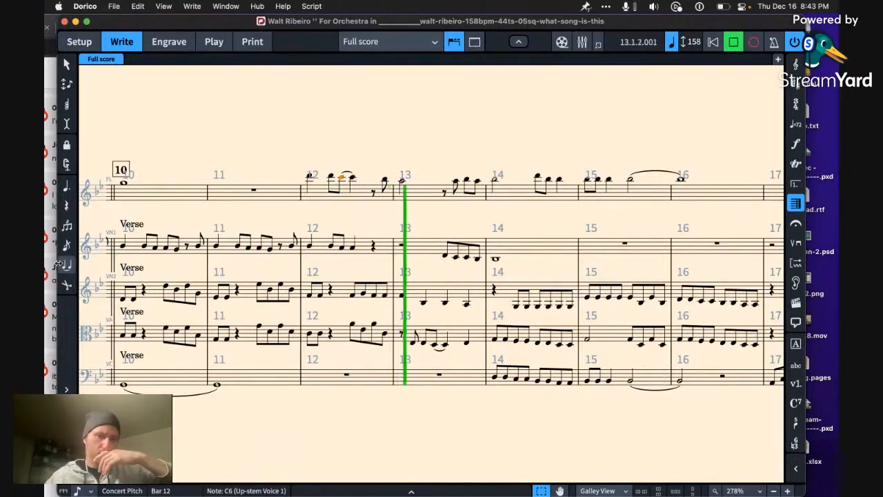
left_click_drag(59, 264, 97, 259)
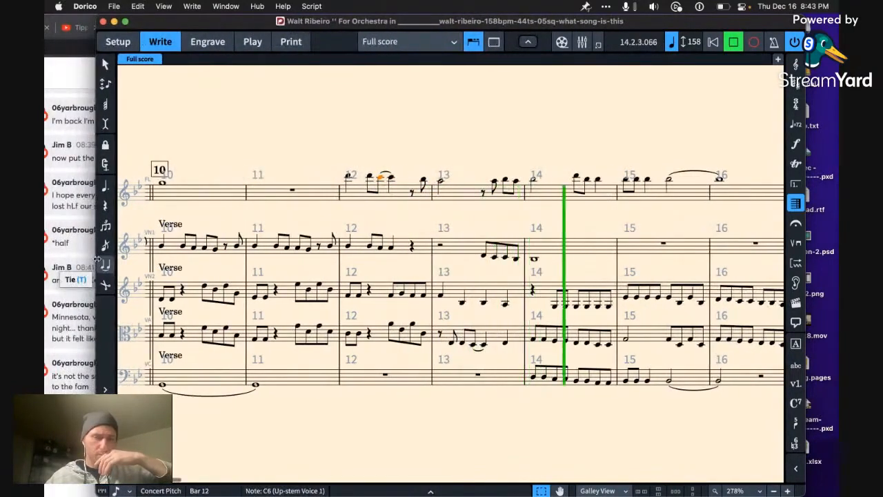
key("space")
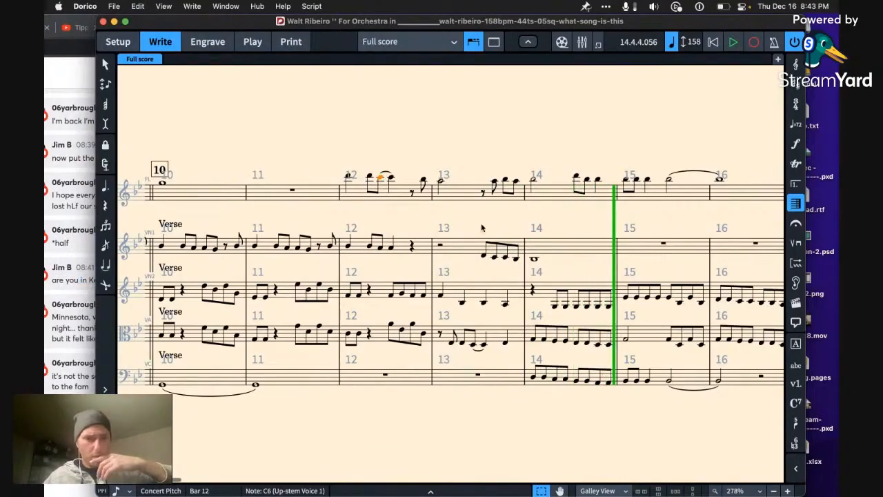
Step: Switch to Chrome to read the broadcast comments, then return to the flute staff in Dorico
key("super+Tab")
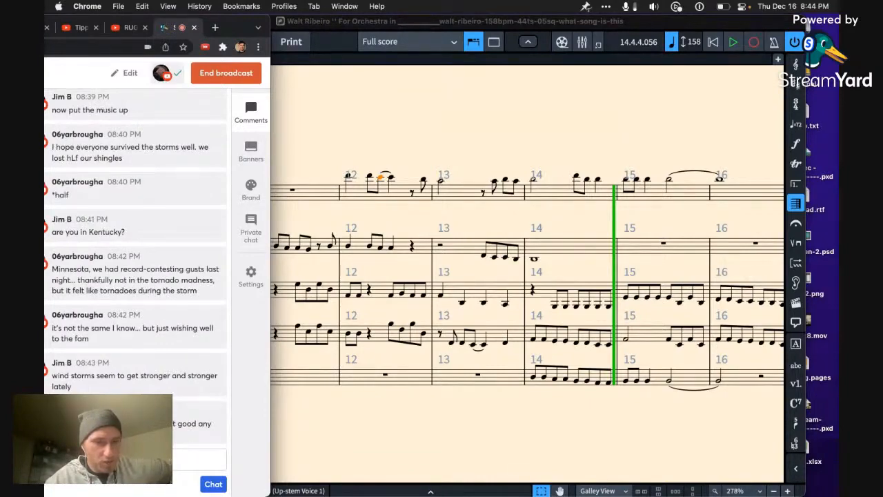
left_click(352, 238)
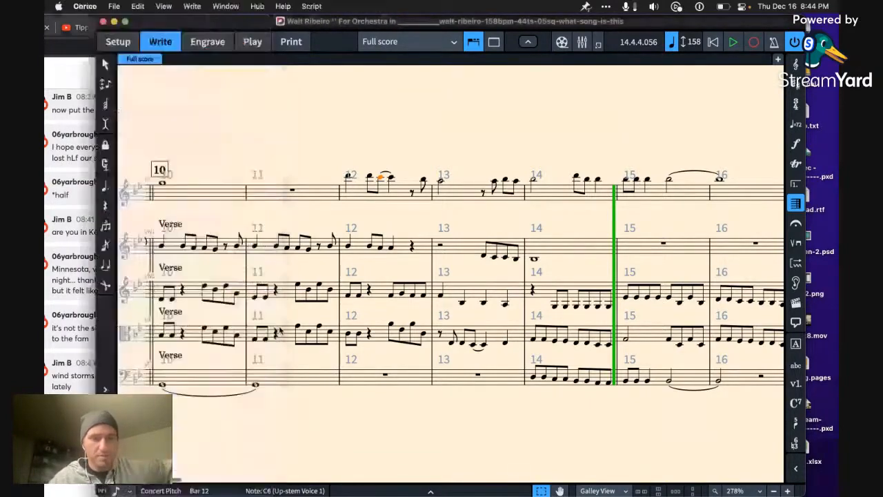
left_click(357, 198)
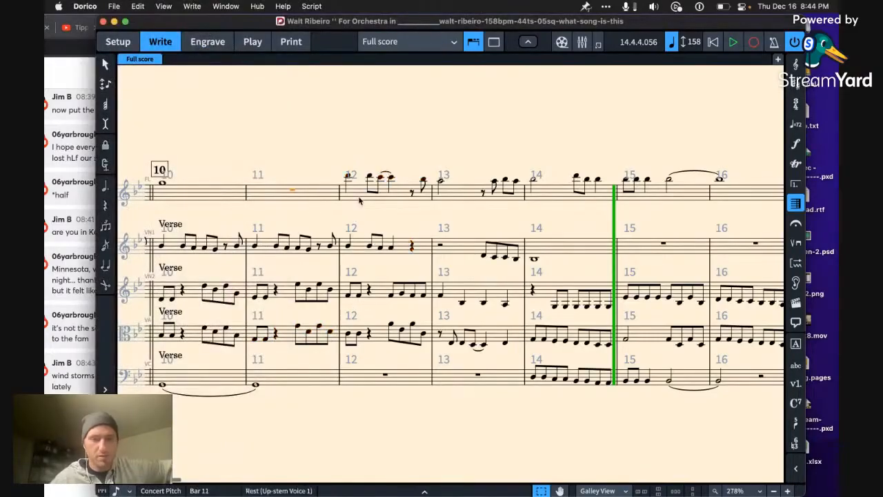
Step: Delete the eighth notes at the end of flute bar 13 and the half note that opens bar 14
key("ctrl+Home")
key("p")
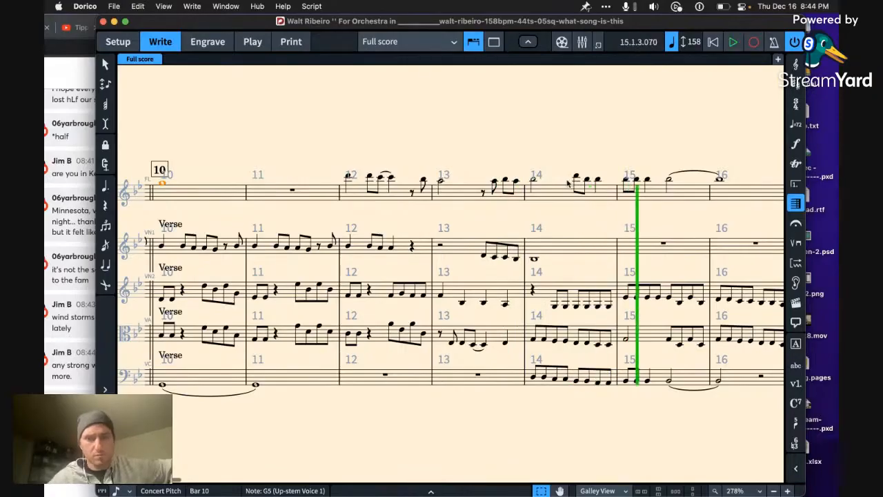
key("Left")
key("Left")
key("Left")
key("Left")
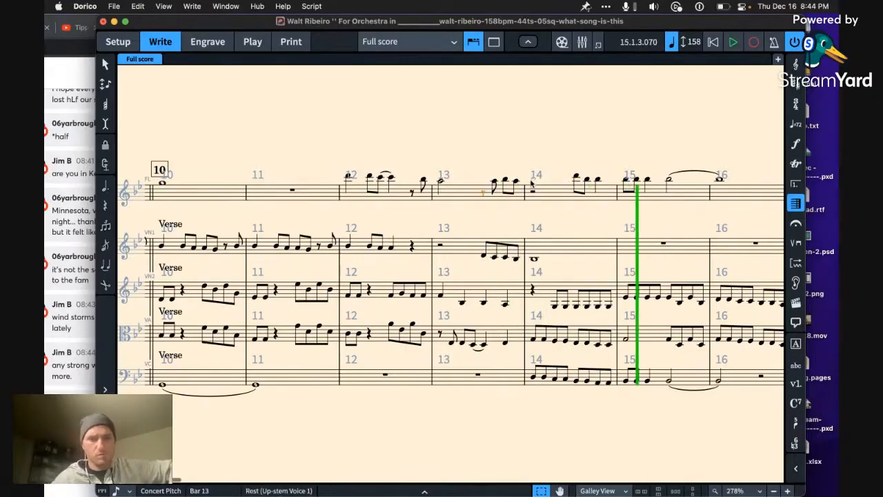
key("shift+Right")
key("shift+Right")
key("shift+Right")
key("Delete")
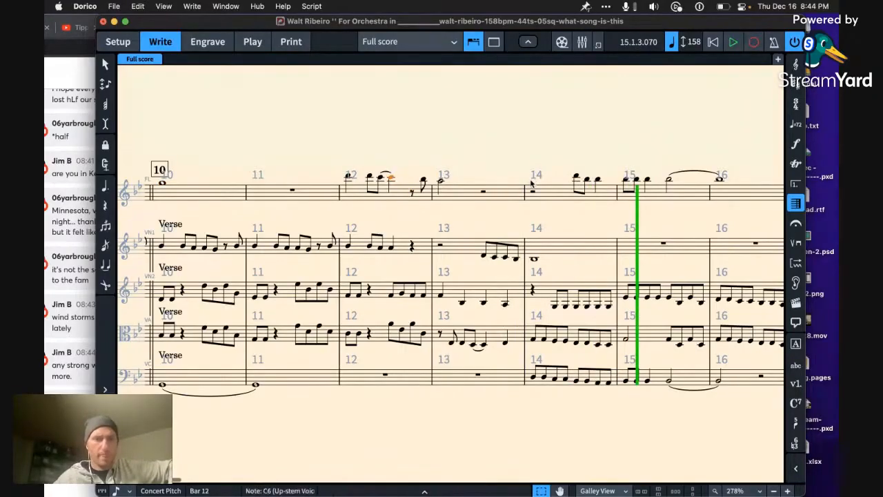
Step: Rewrite the end of flute bar 13 as an eighth rest and eighths F5, G5 and F5, leading to a quarter-note F5 in bar 14
key("p")
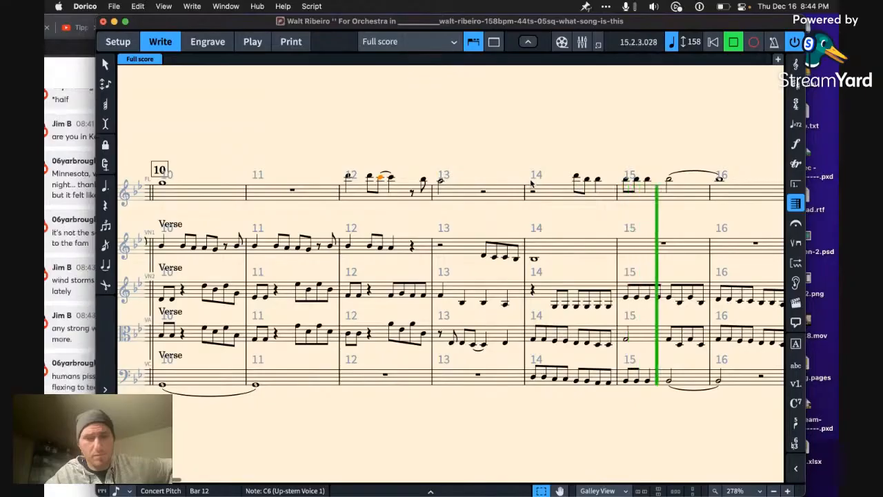
key("space")
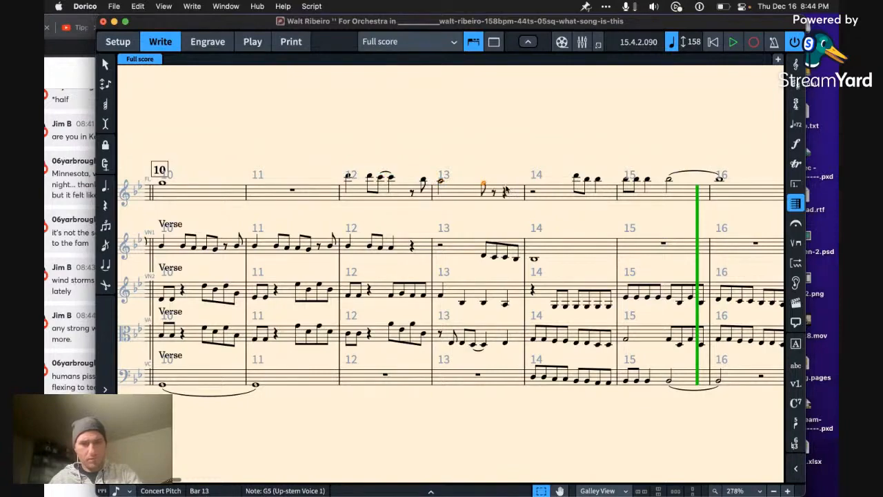
key("f")
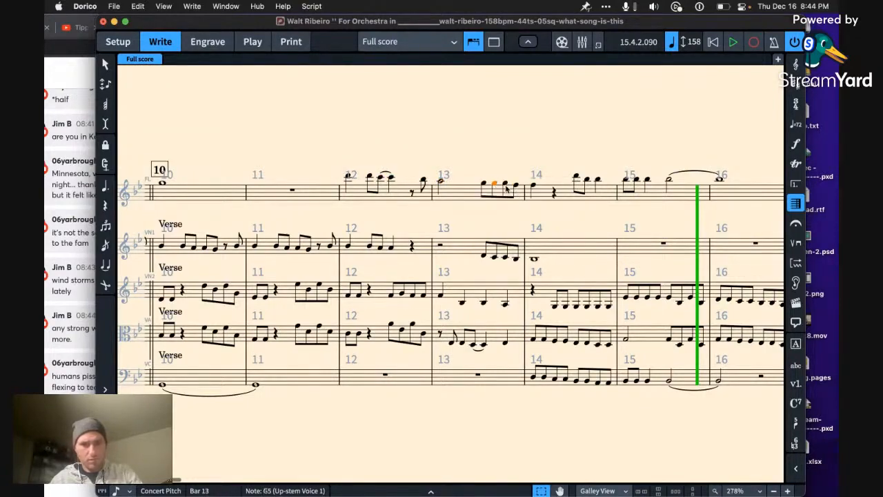
key("f")
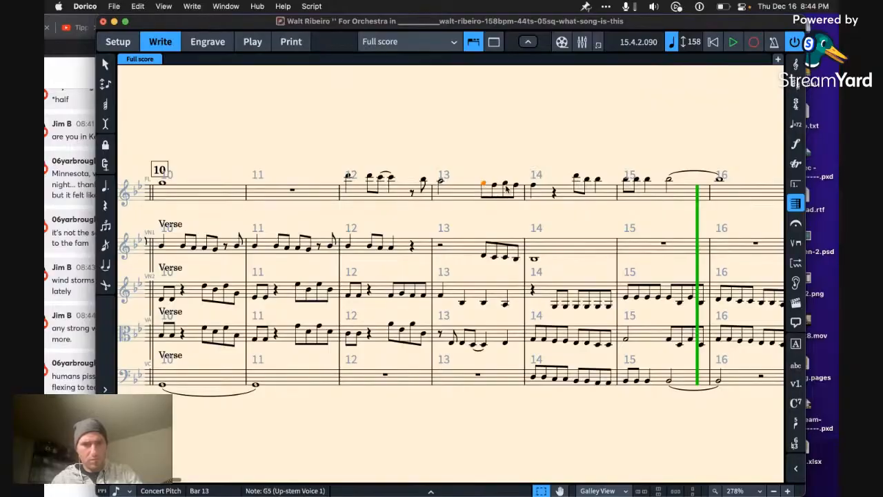
key("Delete")
left_click(505, 185)
Step: Play the score from bar 11 into bar 20 to review the revised flute line
key("Left")
key("Left")
key("Left")
key("Left")
key("Left")
key("Left")
key("Left")
key("Left")
key("Left")
key("Left")
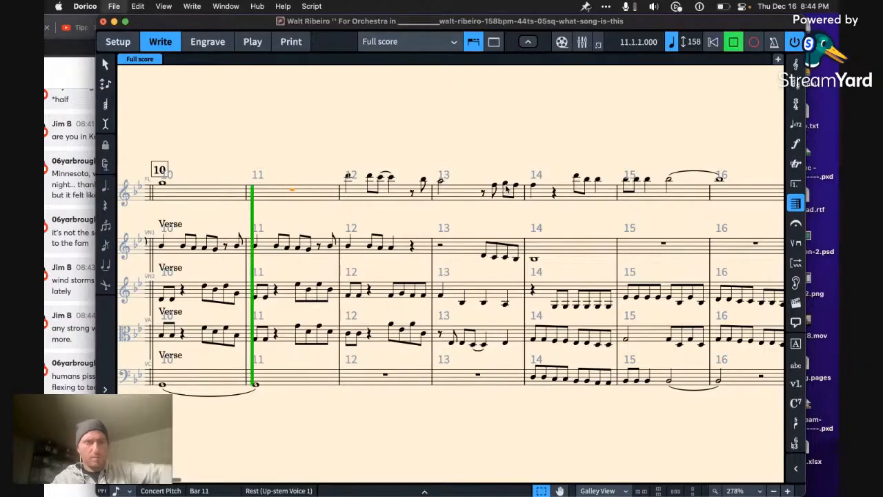
key("space")
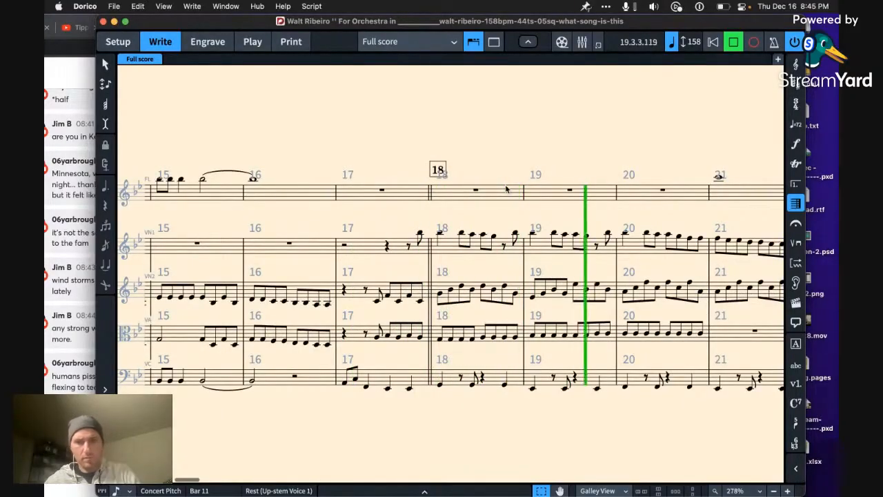
key("space")
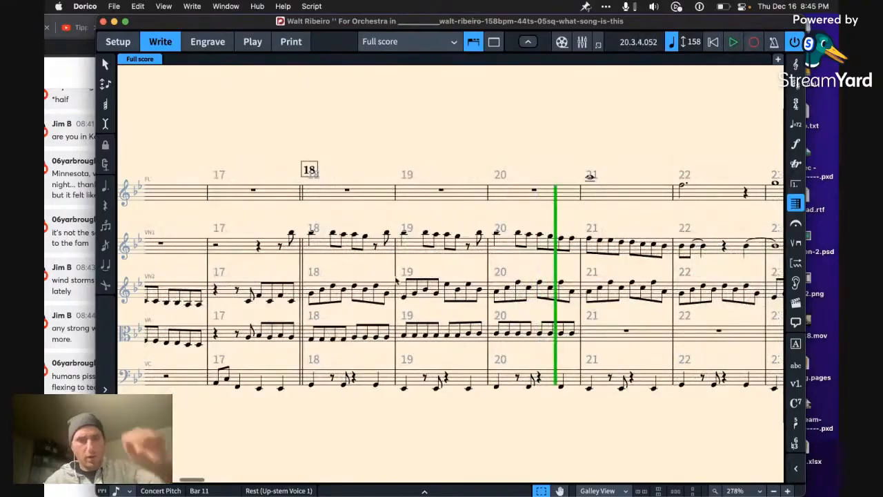
Step: Play the first violin entry from bar 17 into bar 19, repeating it from the start of bar 17
scroll(352, 272, "left", 3)
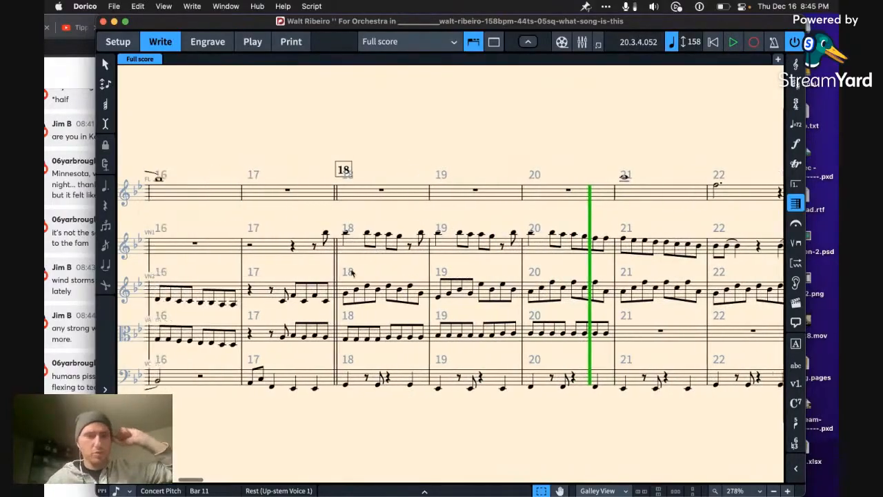
key("Left")
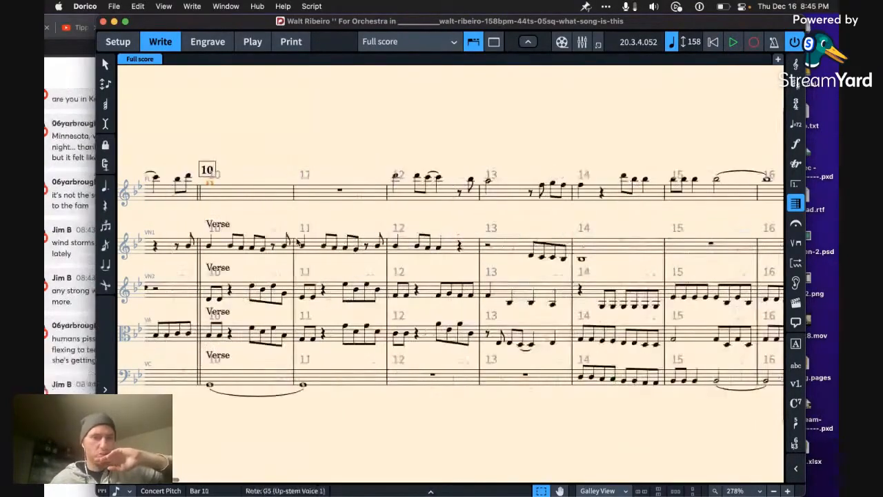
scroll(349, 245, "right", 15)
left_click(329, 251)
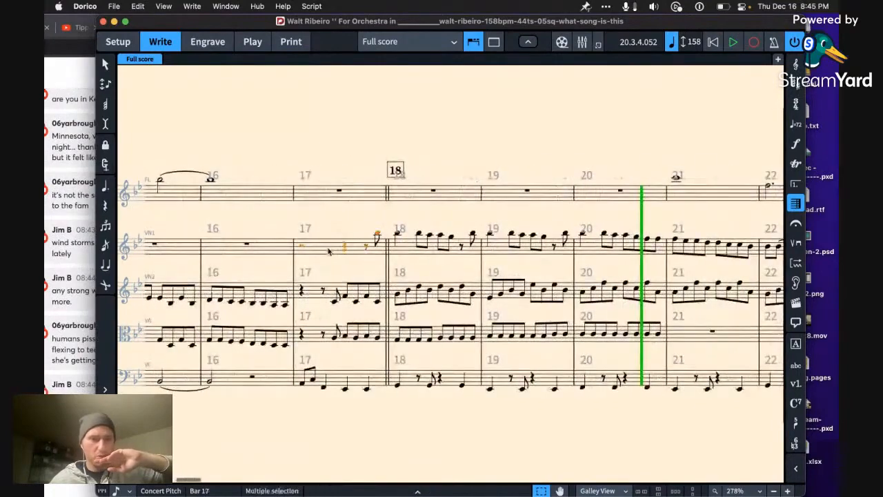
key("Left")
key("space")
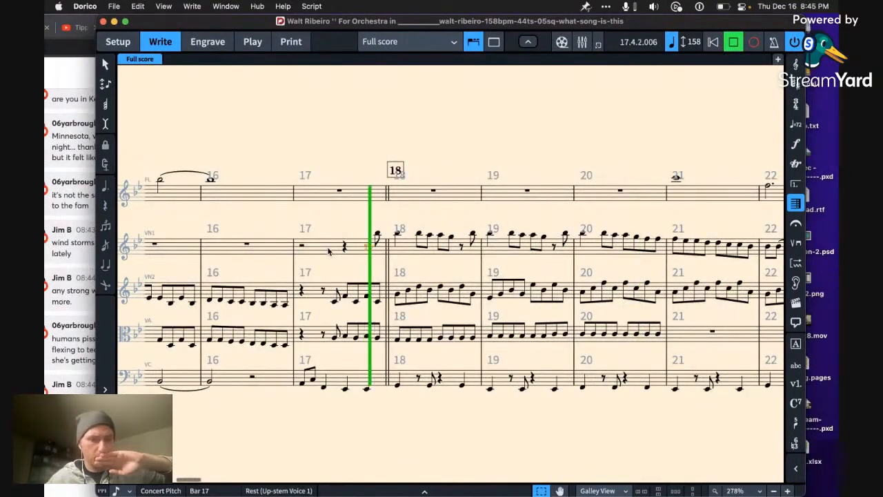
key("space")
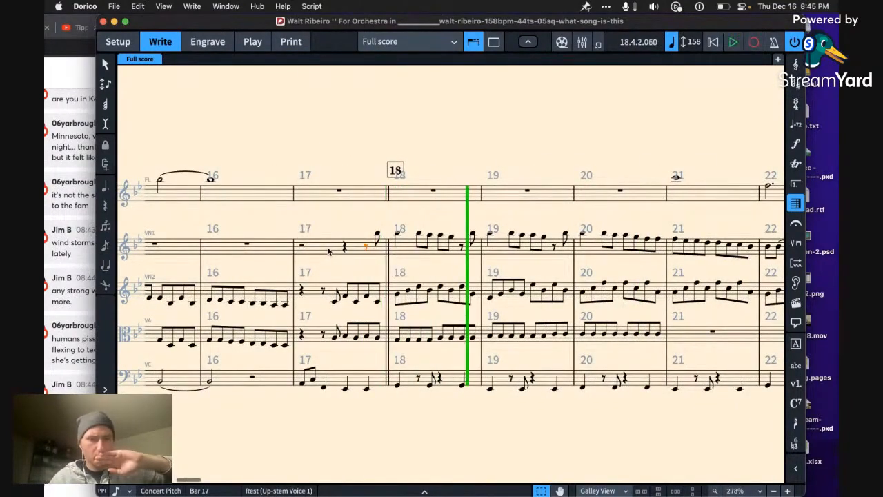
key("space")
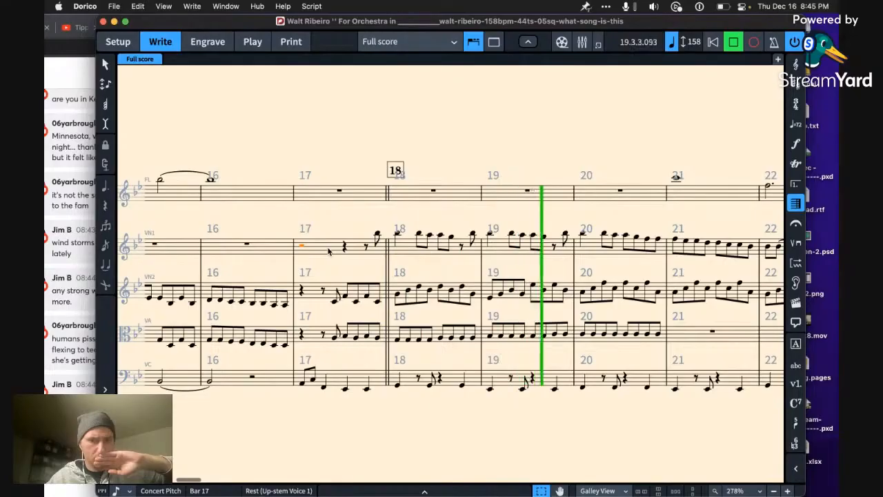
key("space")
Step: Move the first four eighth notes of second violin bar 18 to the flute staff, an octave higher
left_click(441, 290)
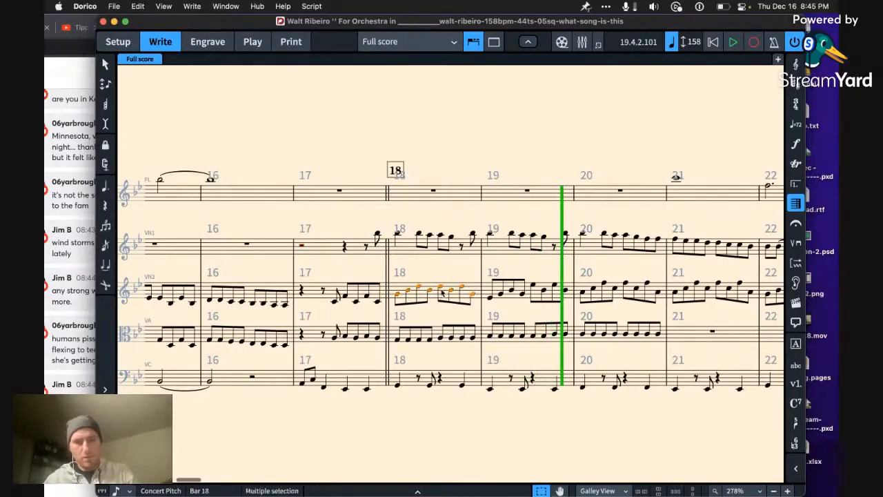
left_click(441, 289)
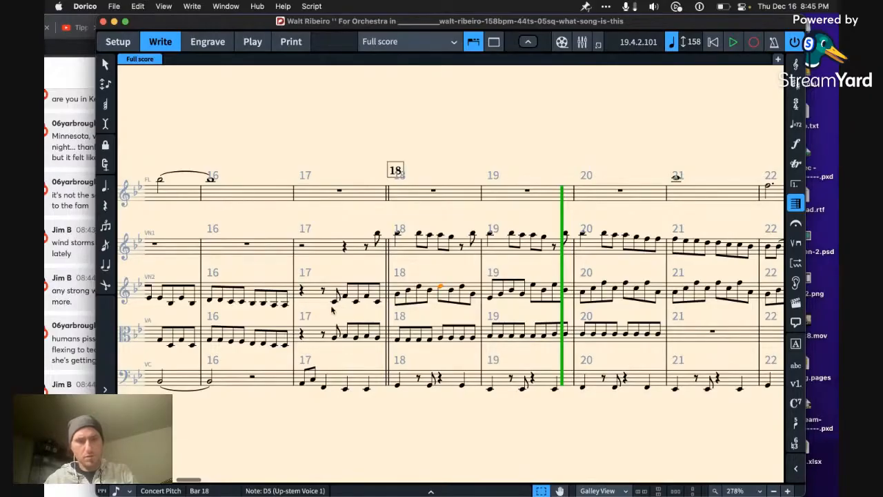
left_click(428, 293, "shift")
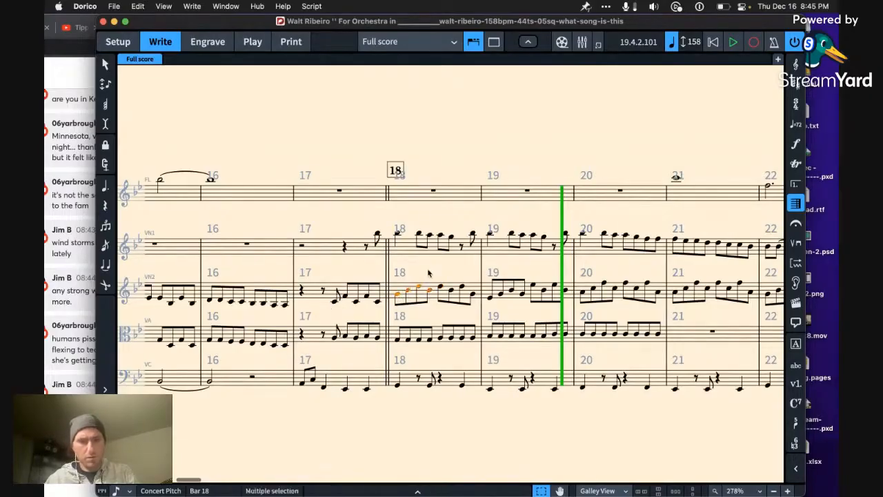
key("super+x")
left_click(418, 203)
key("super+v")
key("super+alt+Up")
Step: Play from bar 16 into bar 19 to hear the flute notes in bar 18
key("Left")
key("Left")
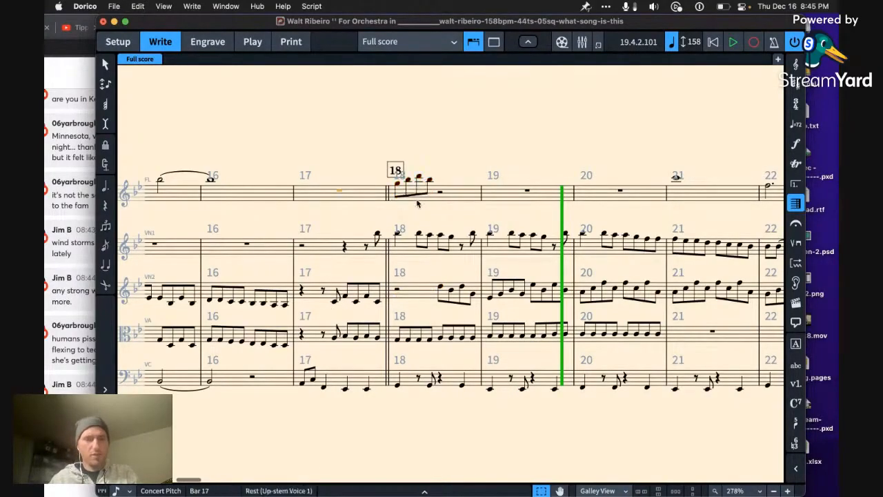
key("space")
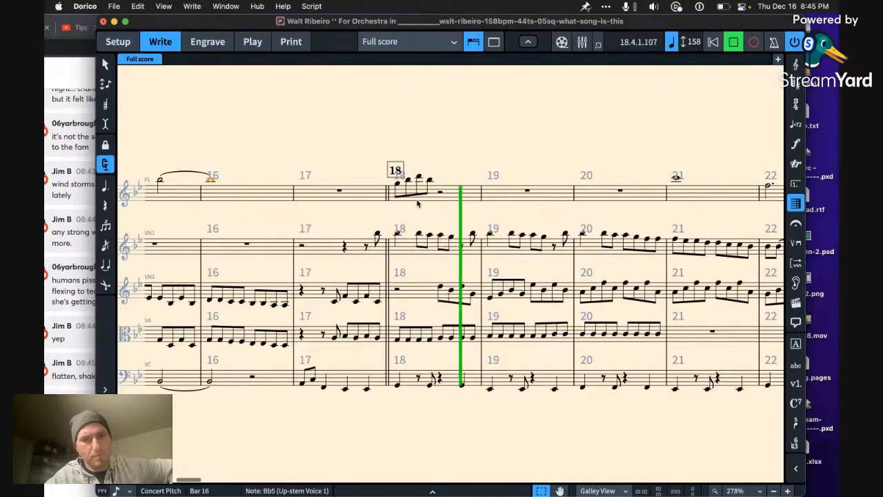
key("space")
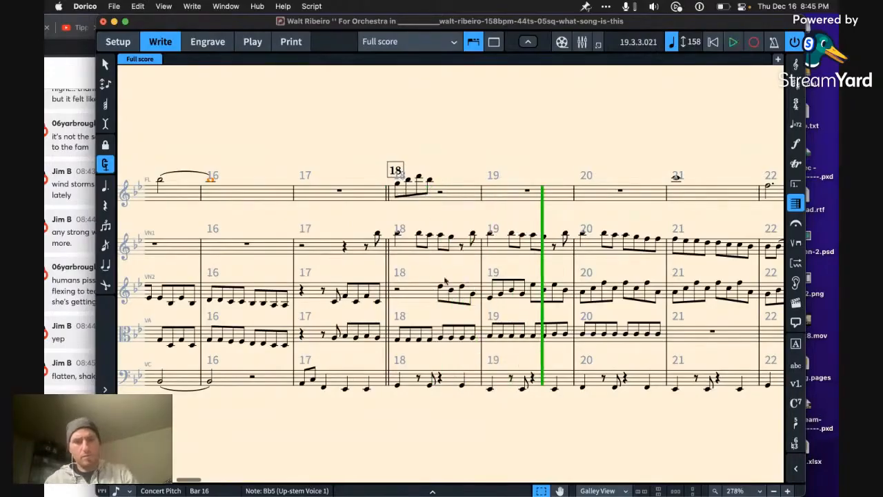
Step: Move the first four eighth notes of second violin bar 19 to the flute staff, an octave higher
left_click(491, 299)
left_click(522, 295, "shift")
key("super+x")
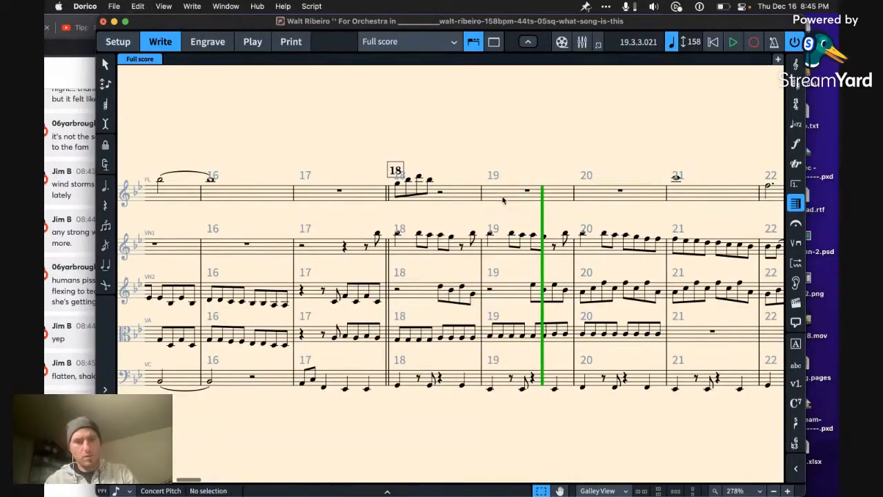
left_click(503, 199)
key("super+v")
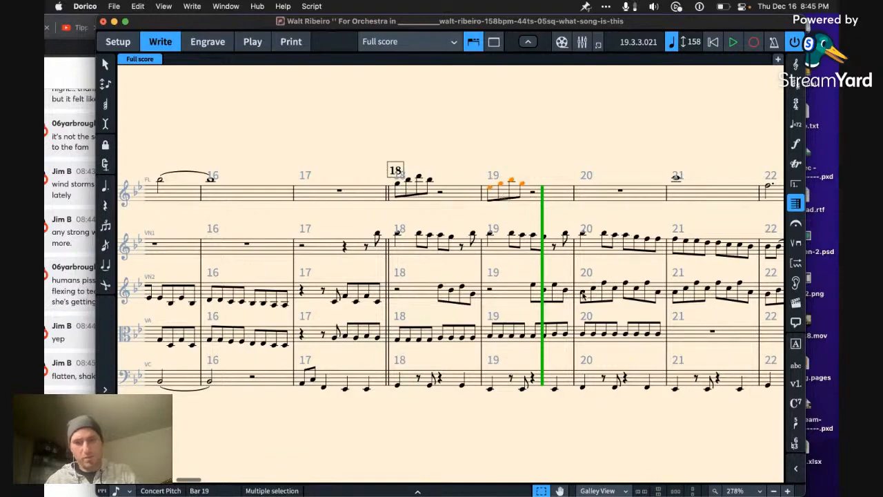
Step: Move the first four eighth notes of second violin bar 20 to the flute staff, an octave higher
left_click(584, 295)
left_click(616, 295, "shift")
key("super+x")
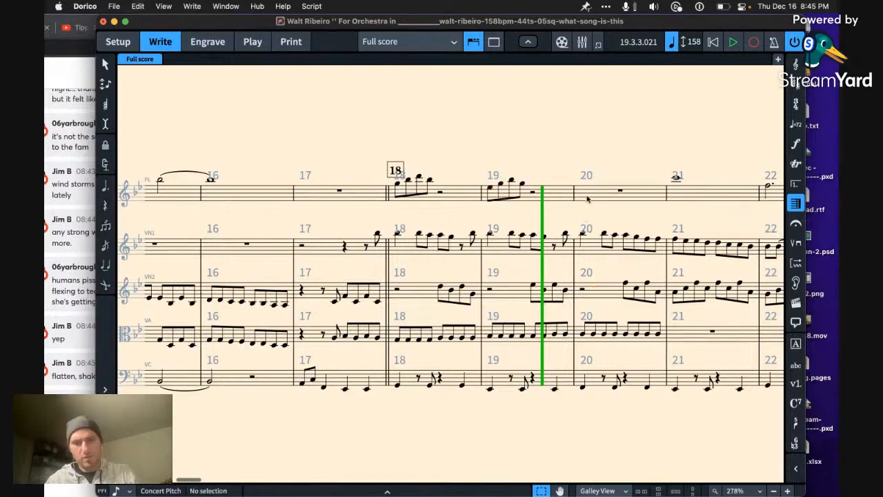
left_click(586, 200)
key("super+v")
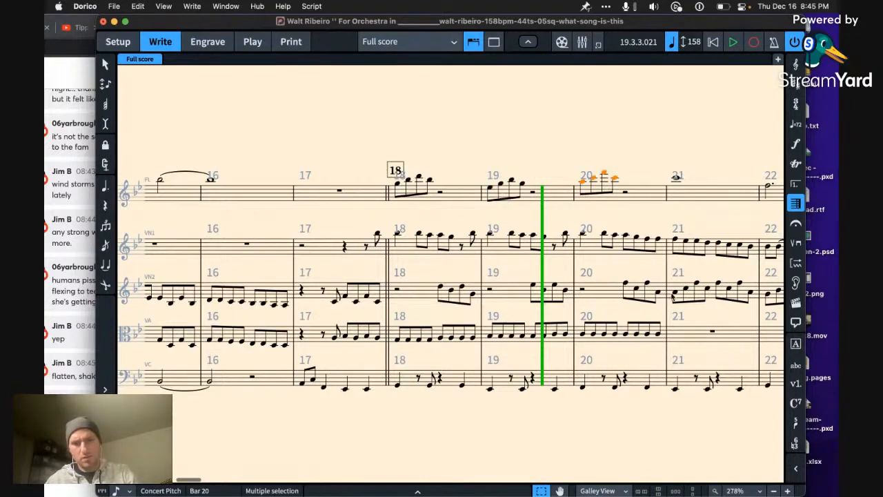
Step: Replace the flute's whole note in bar 21 with the first four second violin eighth notes, an octave higher, leaving a half rest after them
left_click(674, 294)
left_click(708, 293, "shift")
key("super+x")
left_click(676, 178)
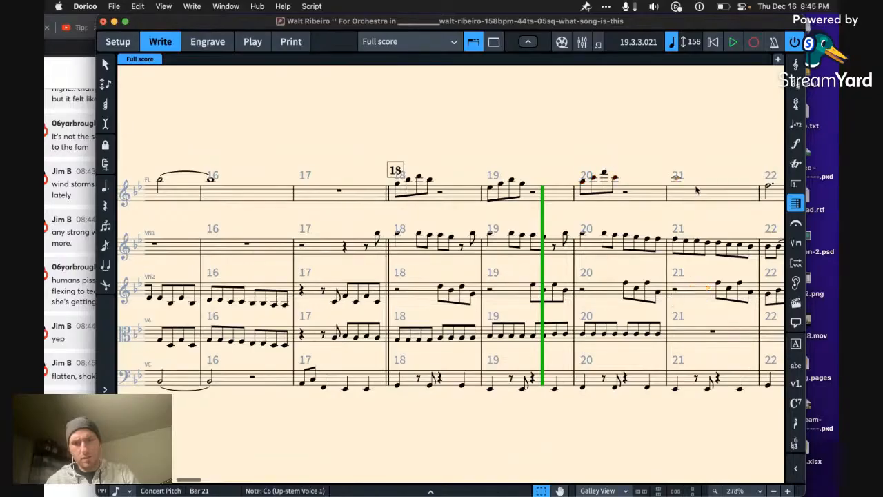
key("super+v")
key("Right")
key("Delete")
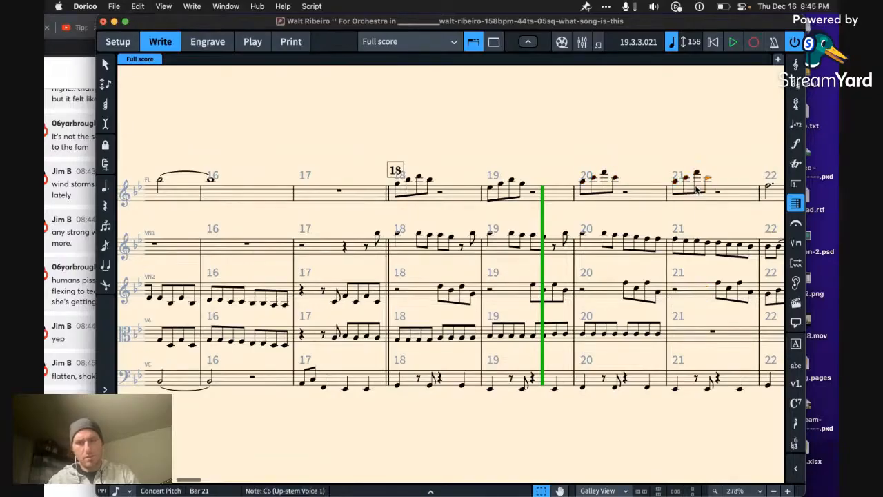
Step: Play from bar 16 into bar 22 to hear the flute and second violin trading figures
left_click(398, 198)
key("Left")
key("Left")
key("space")
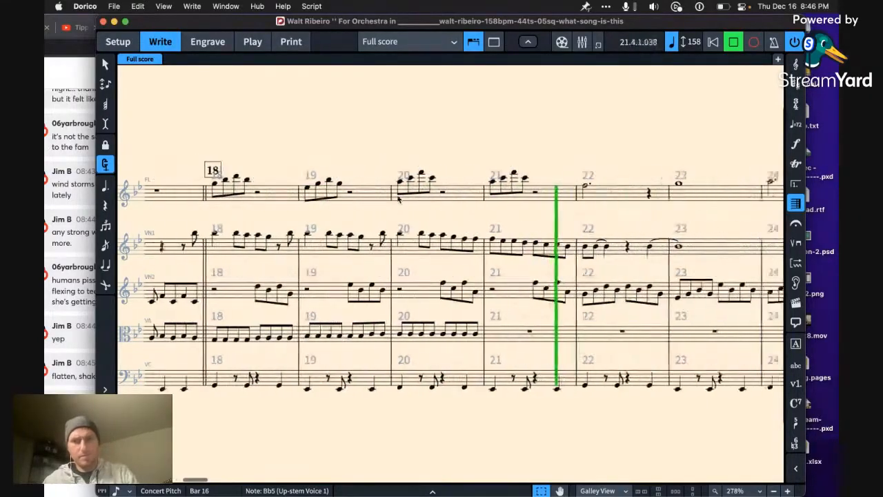
key("space")
Step: Move the first four eighth notes of second violin bar 22 to the viola staff, an octave lower
scroll(456, 229, "right", 2)
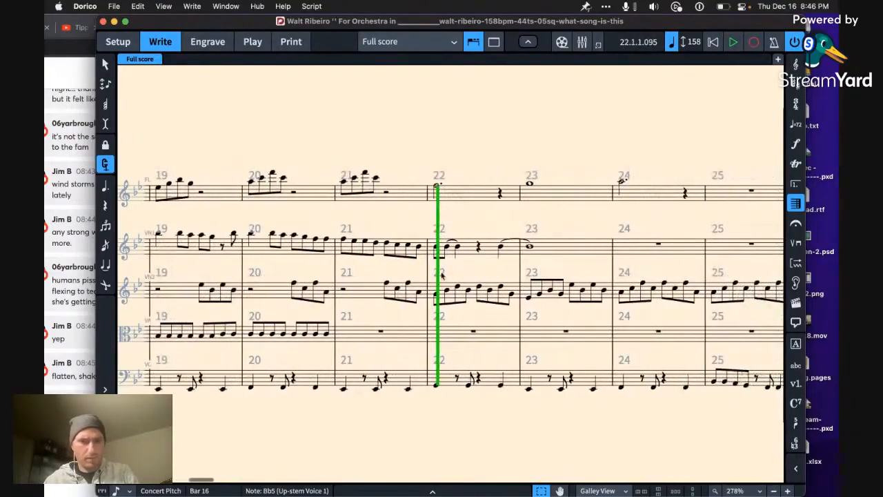
left_click(435, 296)
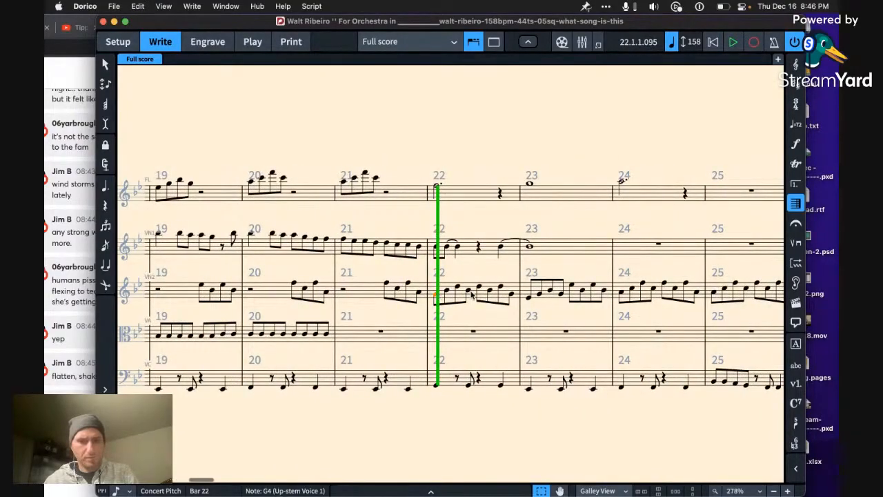
left_click(472, 294, "shift")
key("ctrl+x")
left_click(472, 332)
key("ctrl+v")
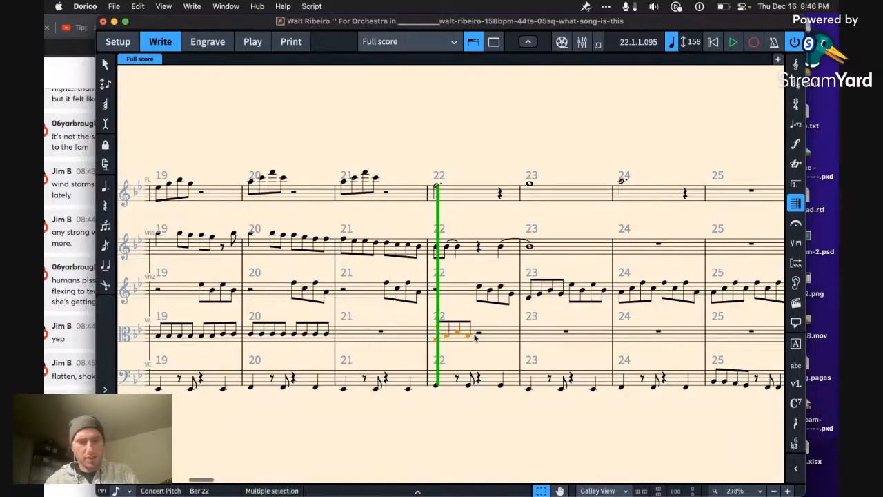
Step: Move the first four eighth notes of second violin bar 23 to the viola staff, an octave lower
scroll(474, 338, "right", 3)
left_click(418, 301)
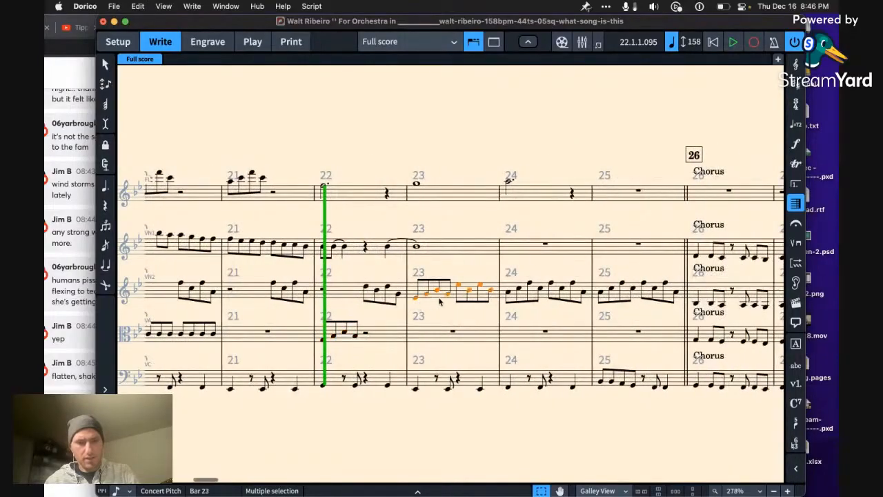
left_click(417, 299)
left_click(448, 296, "shift")
key("super+x")
left_click(443, 337)
key("super+v")
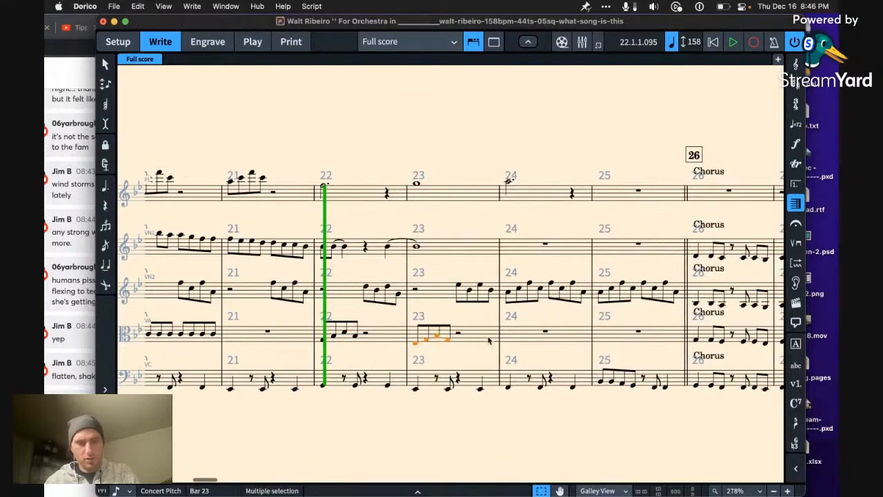
Step: Move the first four eighth notes of second violin bar 24 to the viola staff, an octave lower
left_click(513, 292)
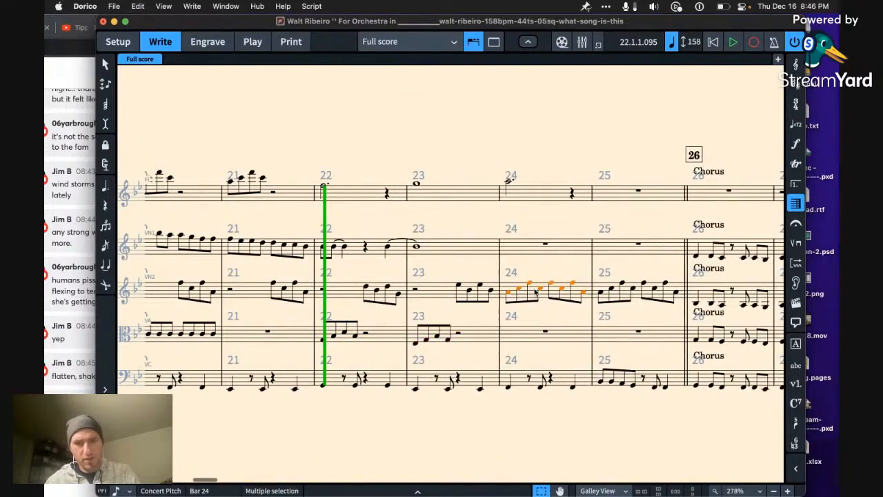
key("Left")
key("Left")
key("Left")
key("Left")
key("shift+Left")
key("shift+Left")
key("shift+Left")
key("super+x")
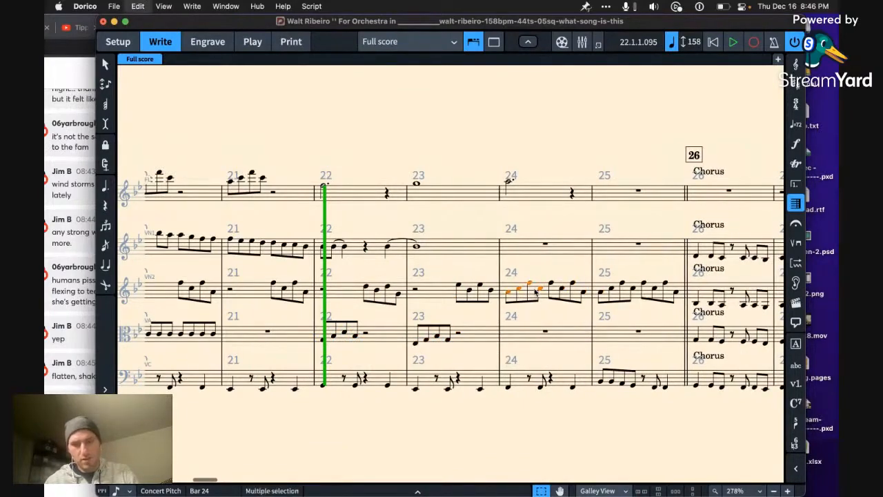
left_click(547, 333)
key("super+v")
key("super+alt+Down")
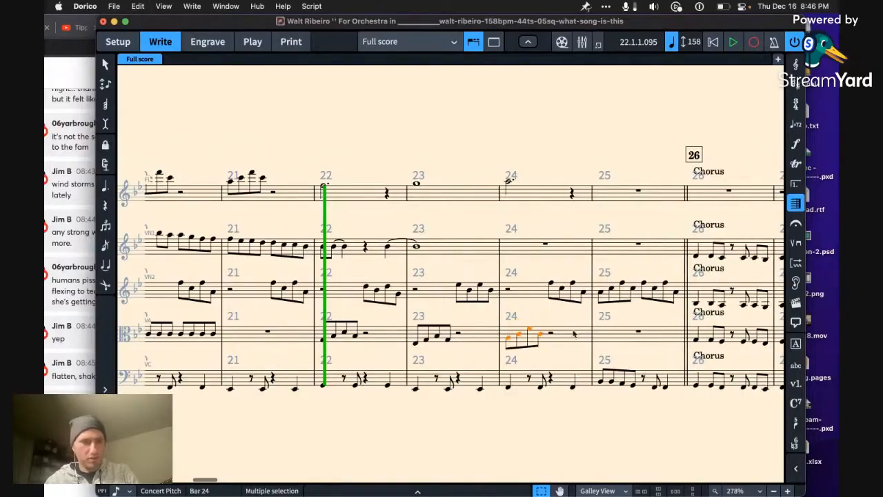
Step: Move the first four eighth notes of second violin bar 25 to the start of the same bar on the viola staff
left_click(600, 292)
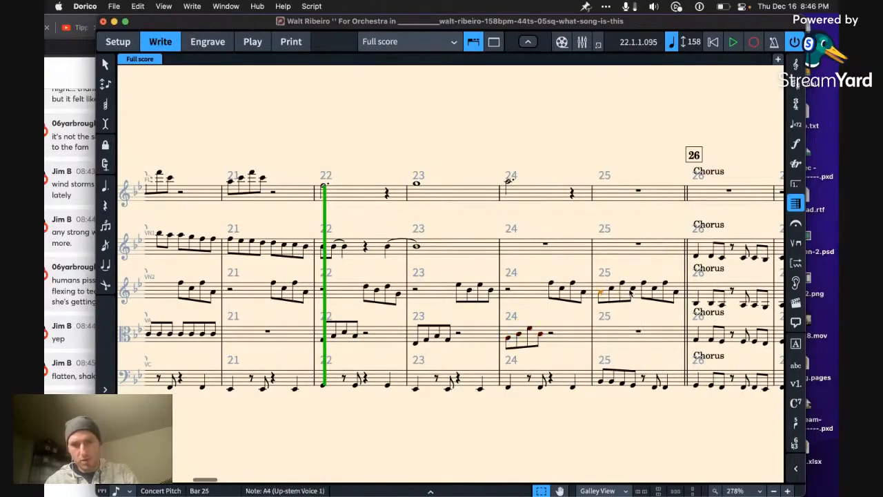
key("shift+Right")
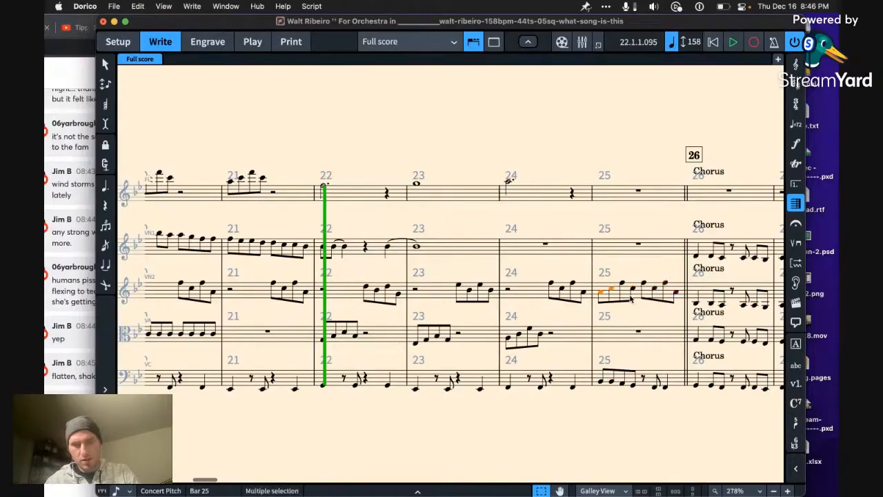
key("super+x")
left_click(633, 332)
key("super+v")
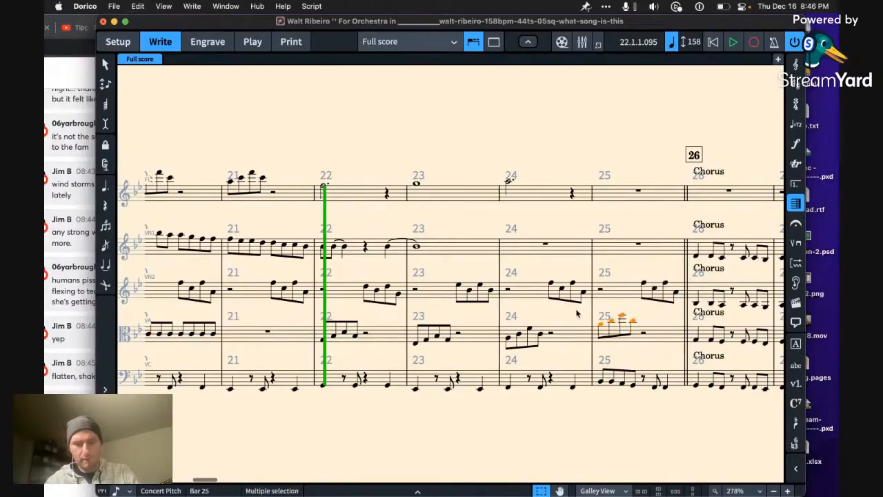
Step: Play from bar 14 into bar 19 to hear the flute and second violin figures in context
scroll(411, 289, "left", 10)
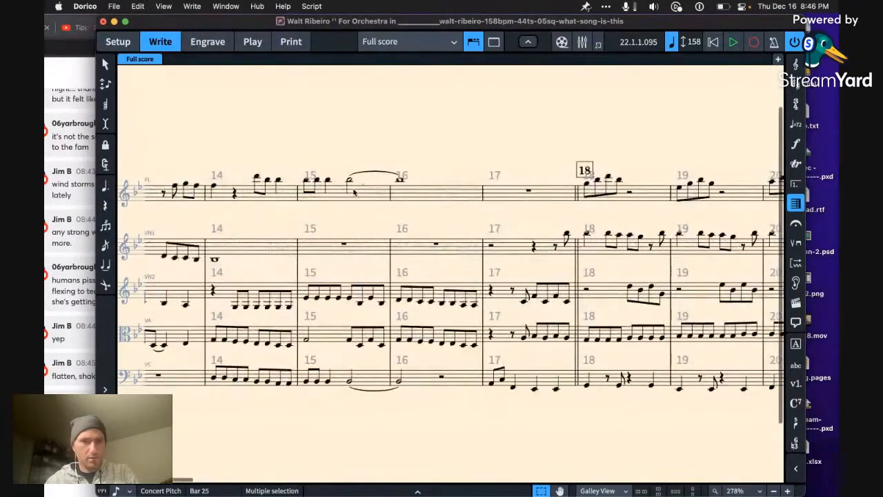
left_click(351, 183)
key("Left")
key("Left")
key("Left")
key("Left")
key("Left")
key("p")
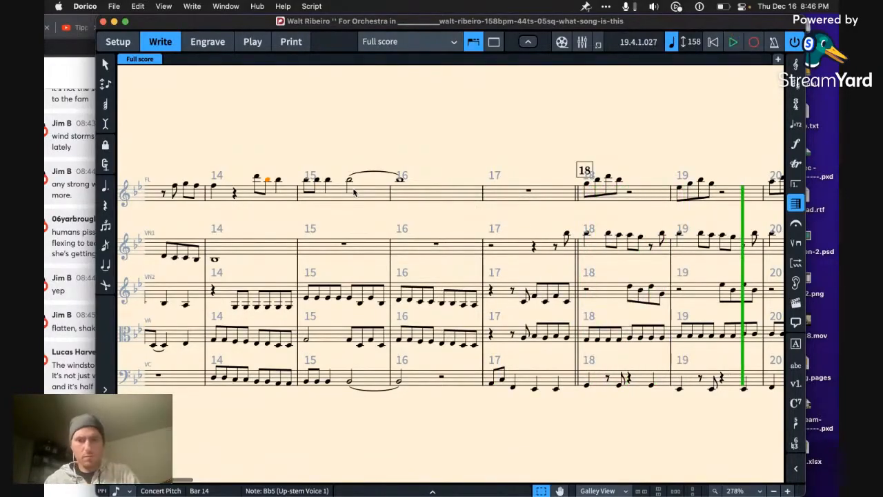
key("space")
Step: Add quarter notes on the first beats of second violin bars 18 and 19, G4 and F4 respectively
left_click(412, 296)
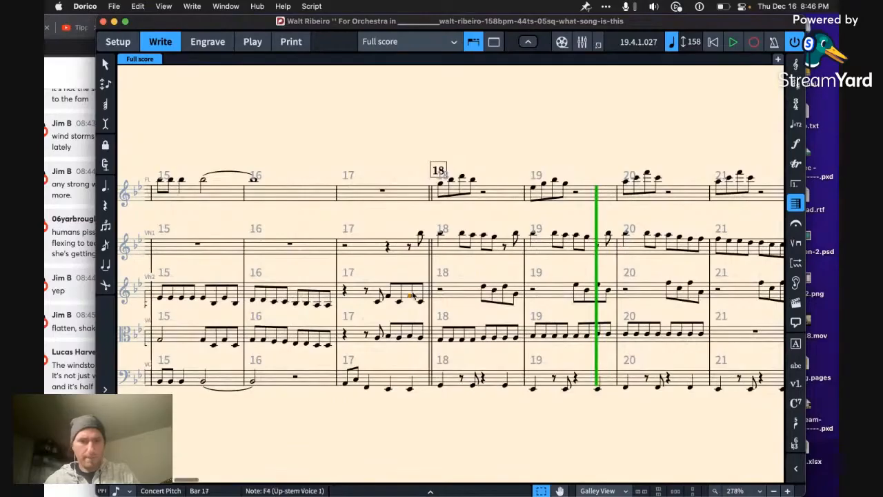
key("f")
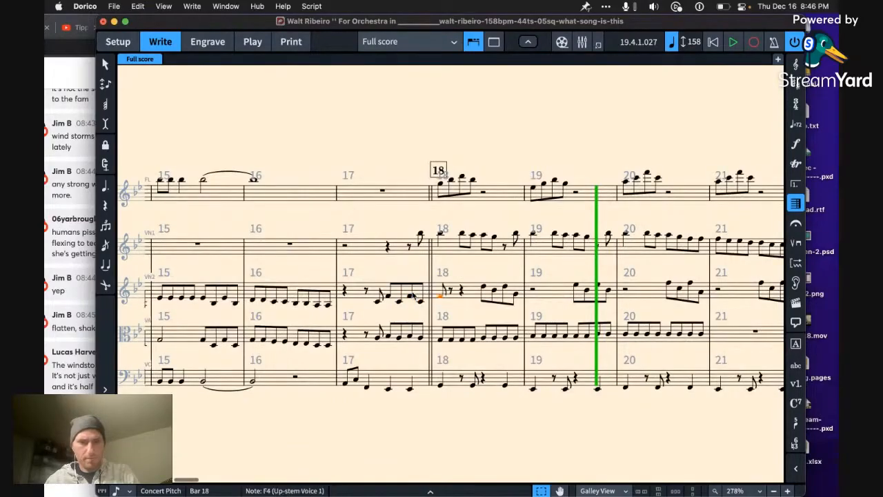
left_click(413, 295)
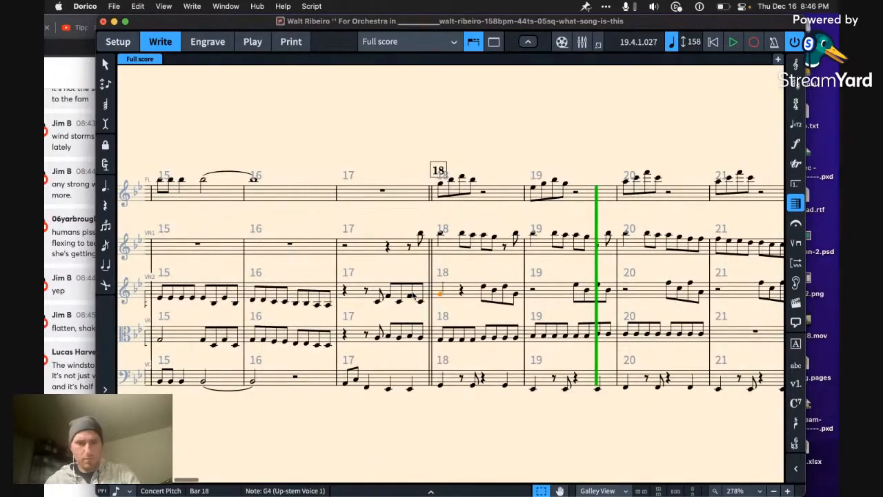
key("Right")
key("Right")
key("Right")
key("Right")
key("Right")
key("Right")
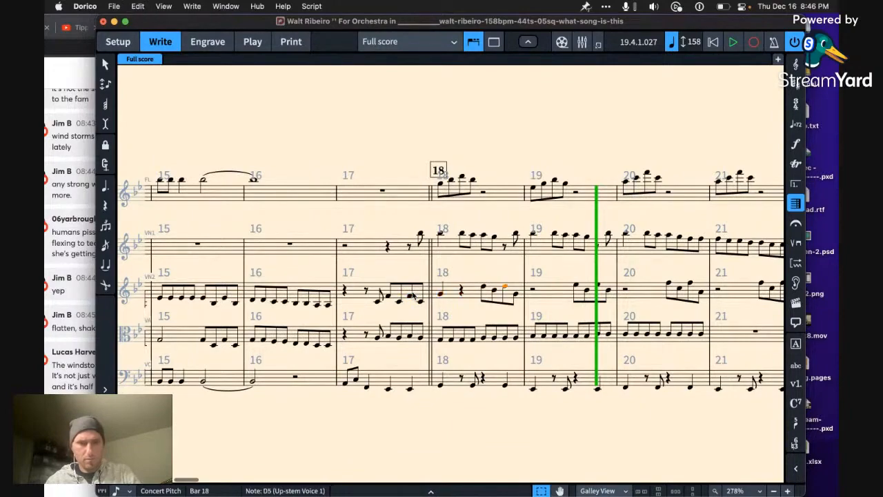
key("Right")
key("super+v")
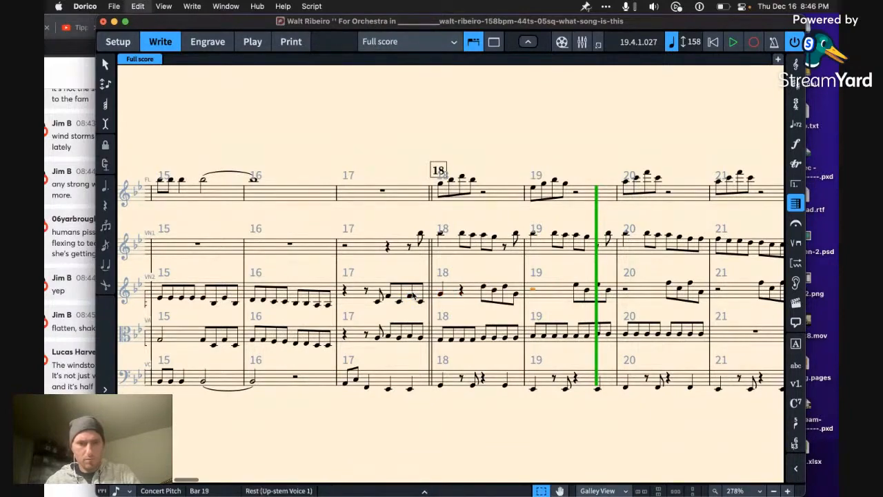
Step: Add a quarter note A4 on the first beat of second violin bar 20
key("Right")
key("Right")
key("Right")
key("Right")
Step: Add a quarter note on the first beat of second violin bar 21 and set its pitch to D5
key("Right")
key("Right")
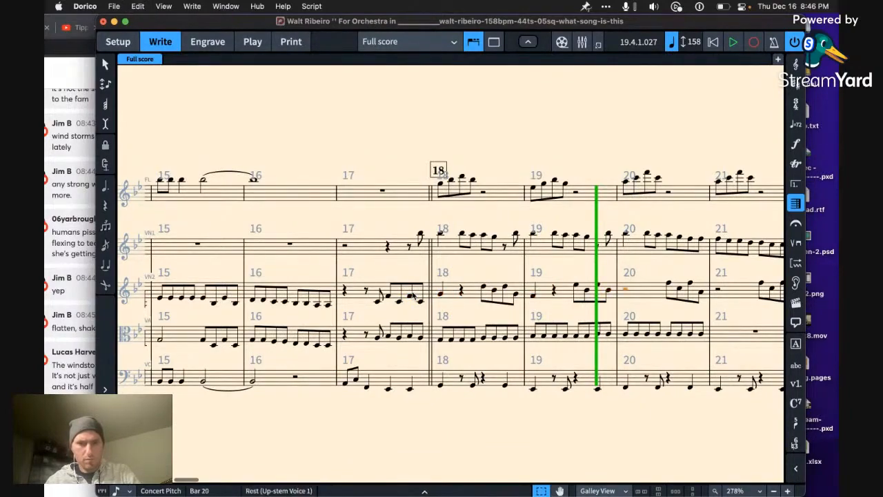
key("super+v")
key("Right")
key("Right")
key("Right")
key("Right")
key("Right")
key("Right")
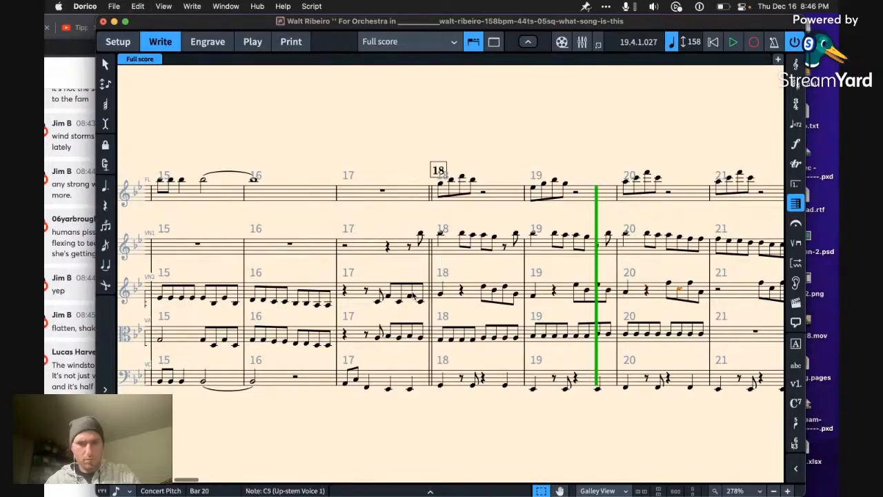
key("super+v")
key("alt+Up")
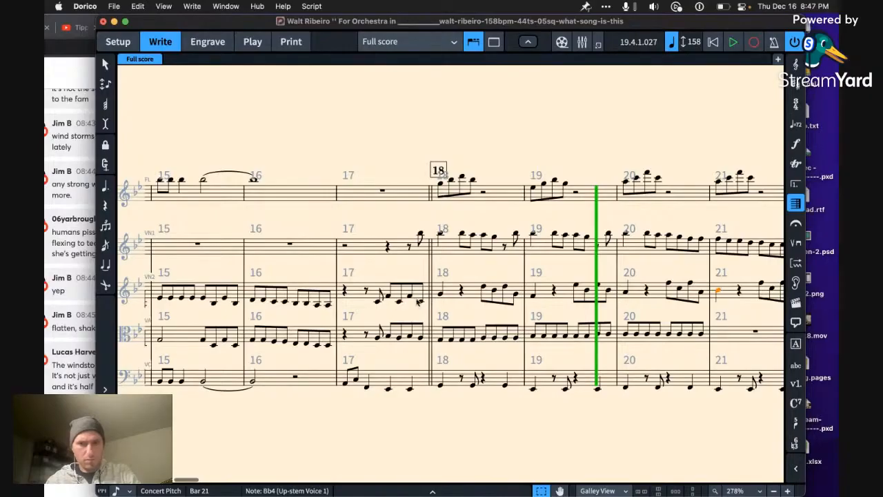
key("alt+Up")
key("alt+Up")
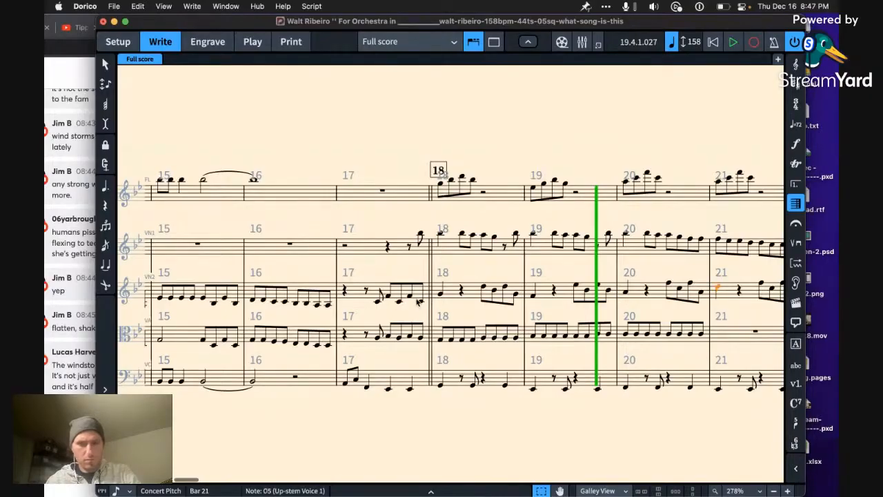
Step: Lower the opening quarter note of second violin bar 18 and raise the one in bar 19 to G4
left_click(533, 295)
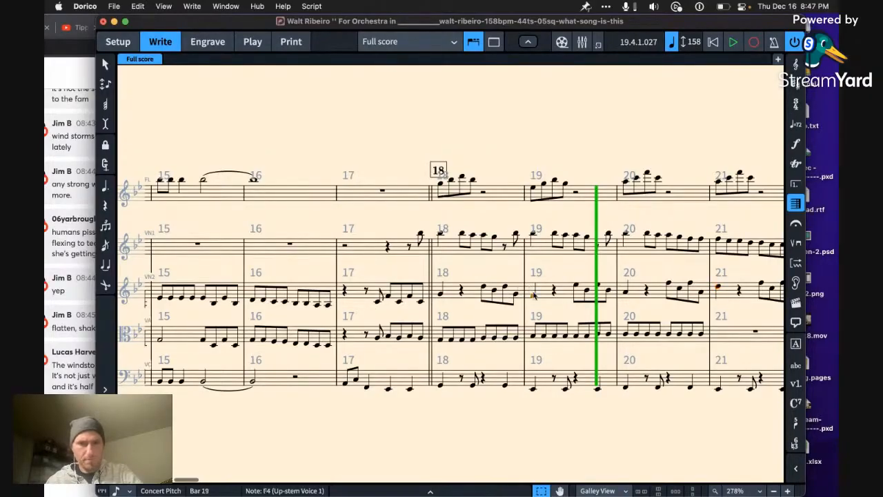
left_click(442, 295)
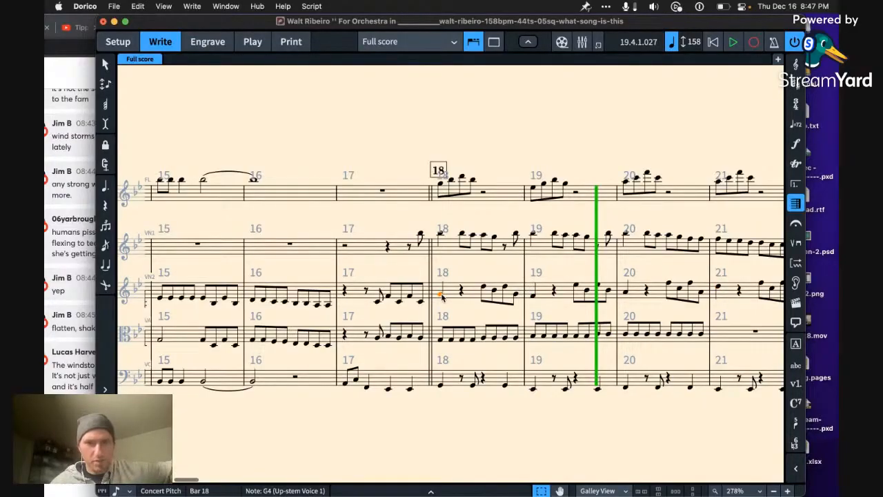
key("super+Right")
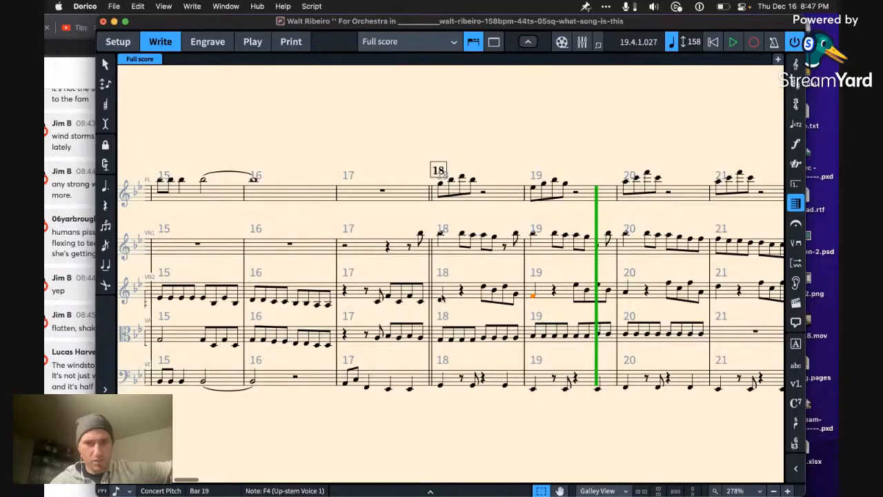
key("alt+Up")
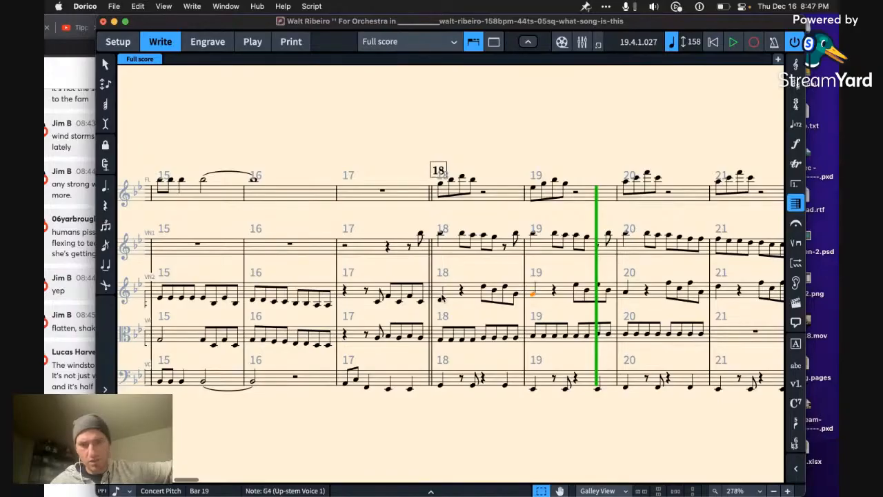
key("Right")
key("Right")
key("Right")
key("Right")
key("Right")
key("Right")
key("Right")
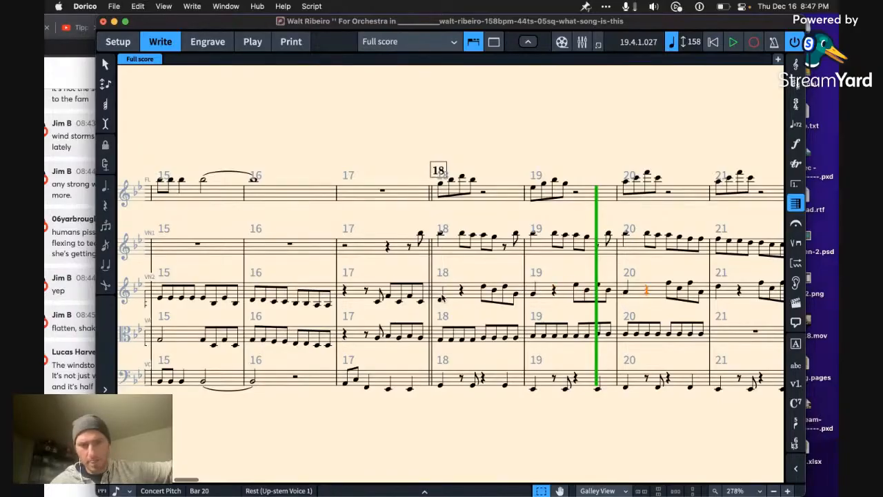
key("Left")
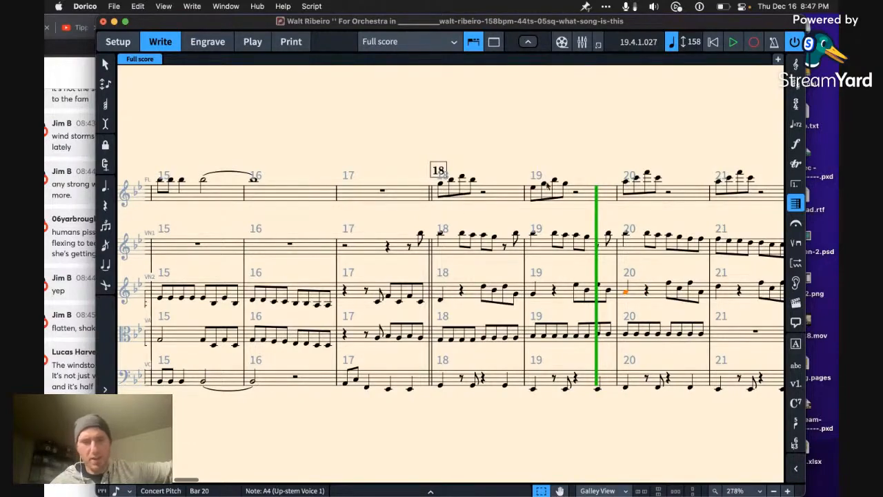
Step: Check the live stream comments in Chrome and return to the Dorico score
scroll(621, 193, "right", 3)
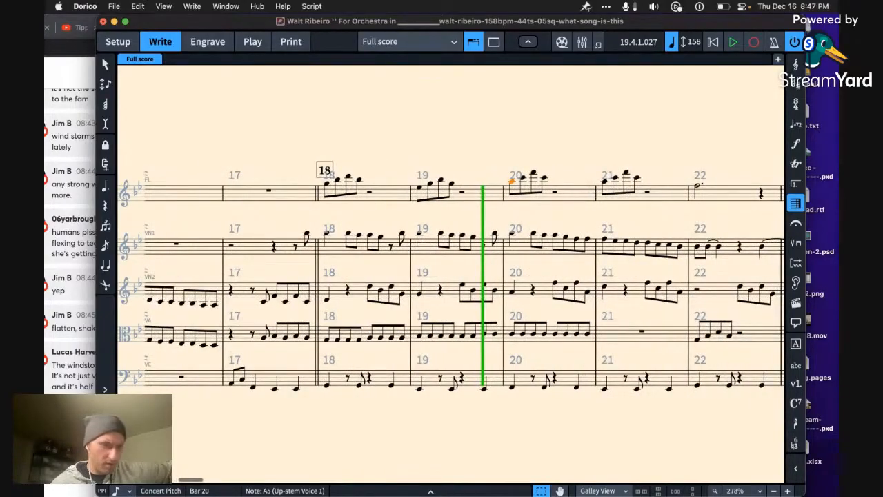
key("super+Tab")
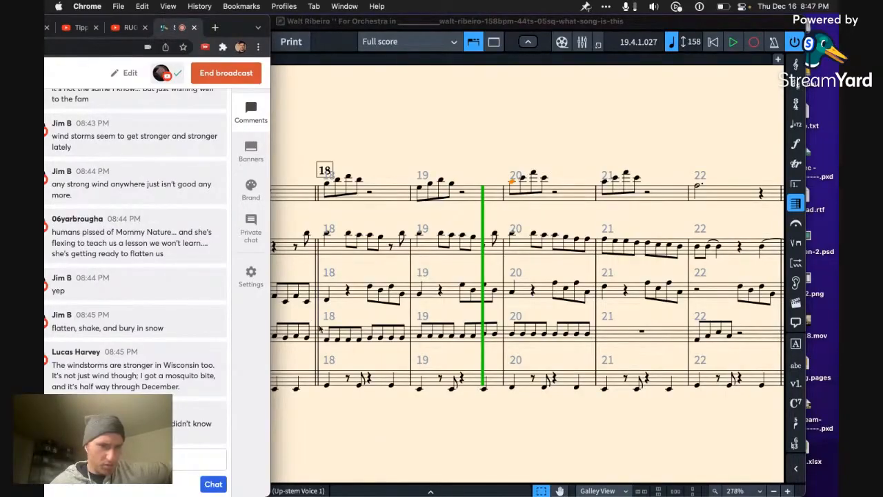
key("super+Tab")
Step: Play from bar 16 into bar 21 to hear the second violin's added downbeat notes
key("space")
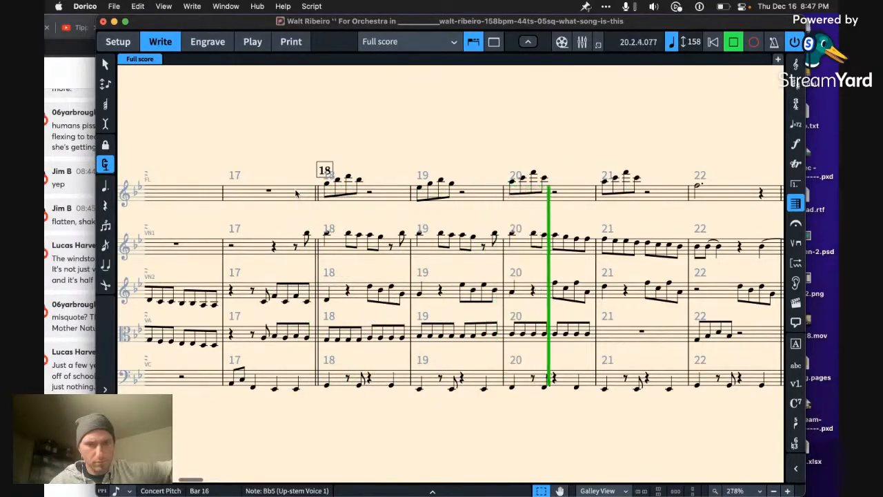
key("space")
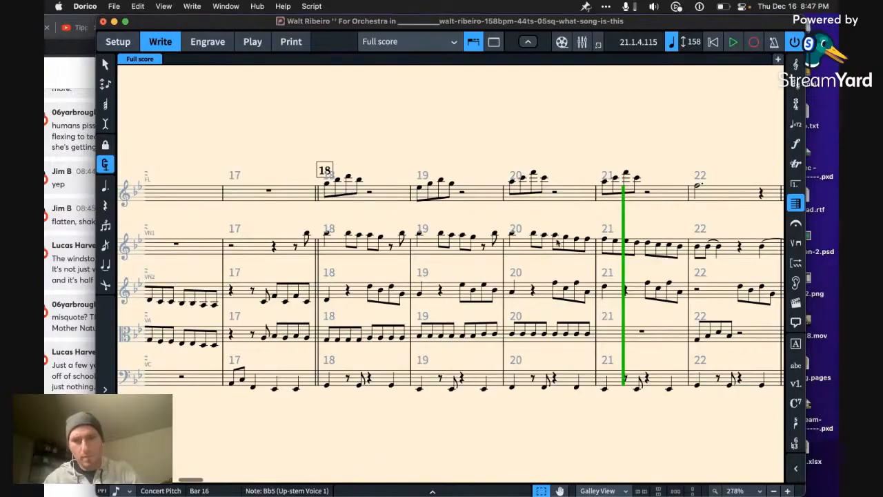
left_click(607, 289)
scroll(618, 274, "right", 2)
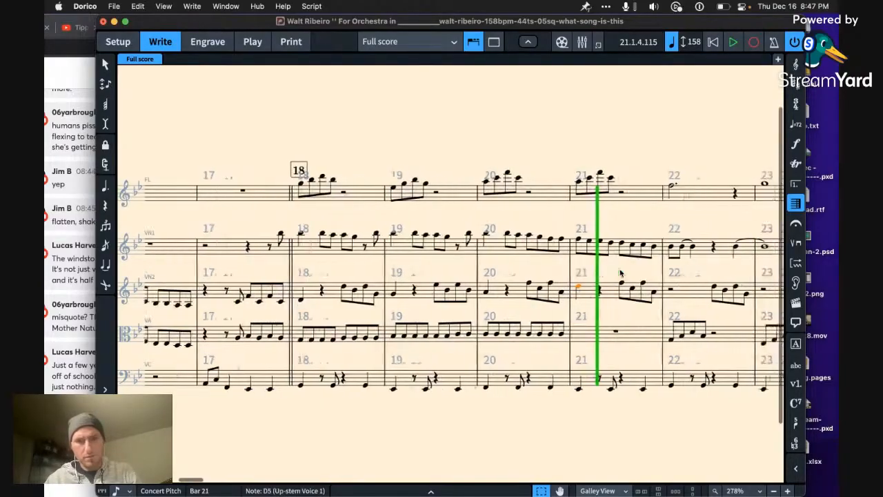
Step: Raise the first eighth note of the flute figure in bar 20
left_click(484, 183)
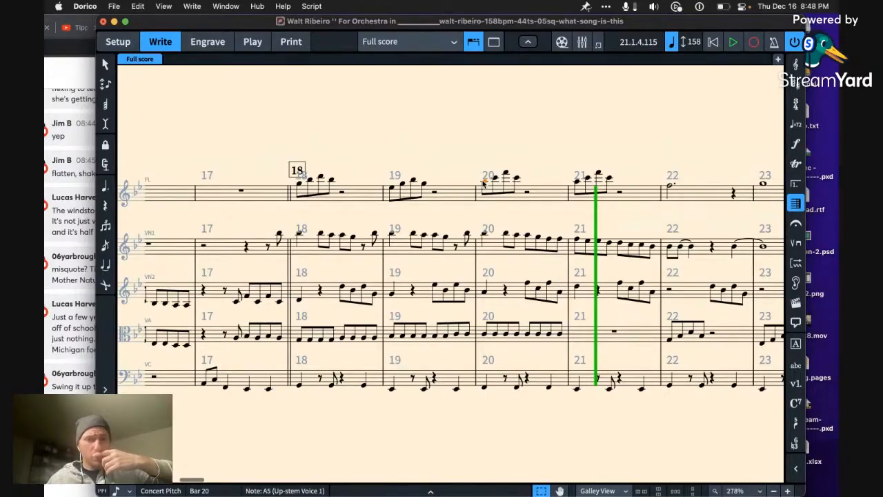
key("alt+Down")
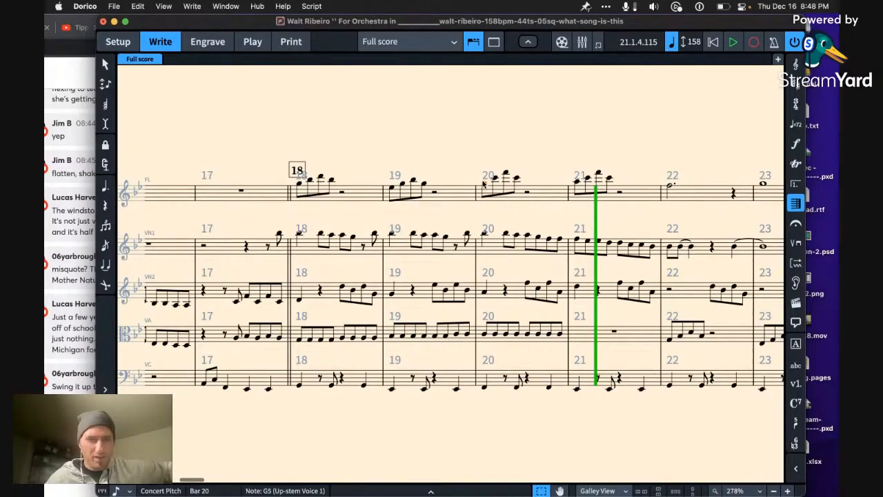
left_click(484, 182)
key("alt+Up")
key("alt+Up")
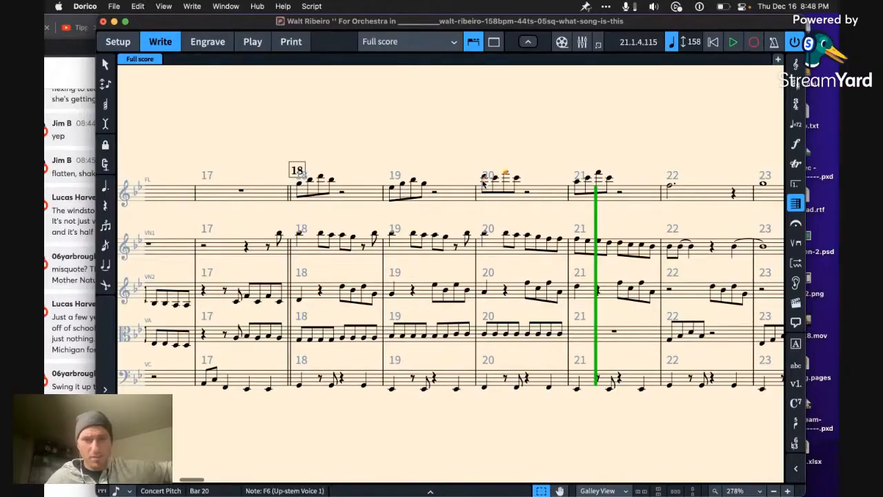
Step: Lower the third eighth note of the flute figure in bar 20 and set the fourth to C6
key("Right")
key("Right")
key("Right")
key("alt+Down")
key("alt+Down")
key("alt+Down")
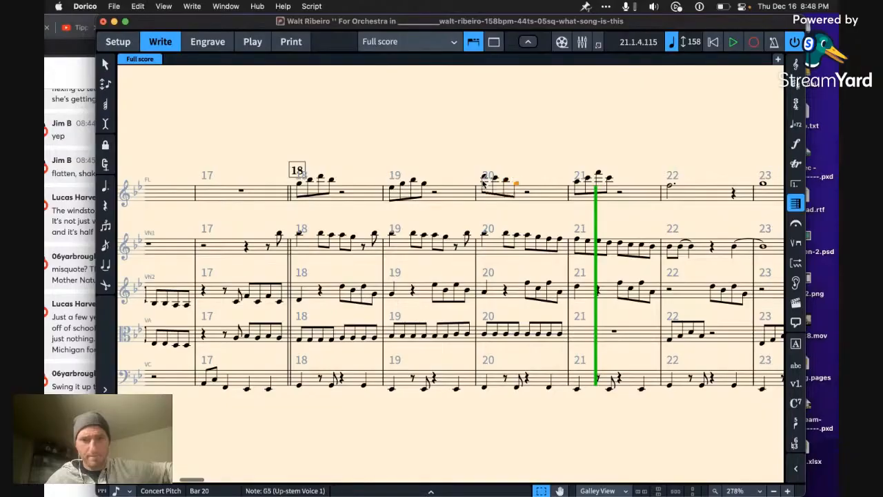
key("alt+Up")
key("alt+Up")
key("alt+Up")
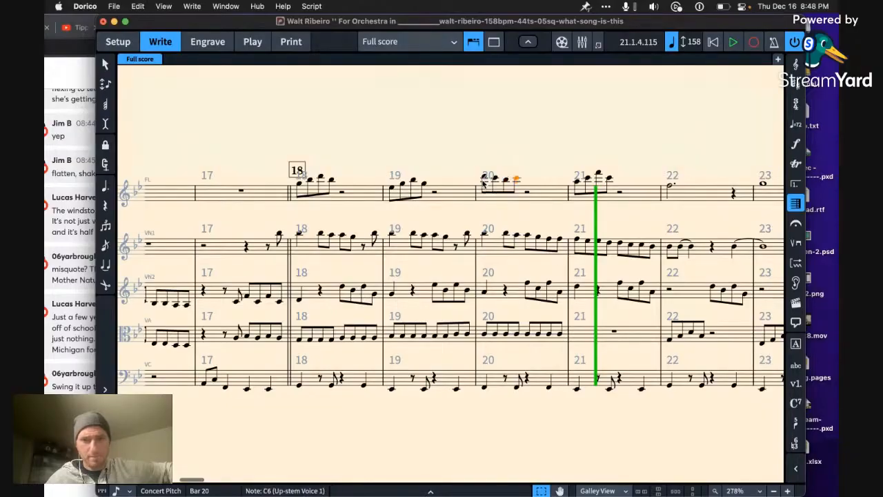
Step: Play the score from the flute's last eighth note in bar 18 into bar 22
key("Left")
key("Left")
key("Left")
key("Left")
key("Left")
key("Left")
key("Left")
key("Left")
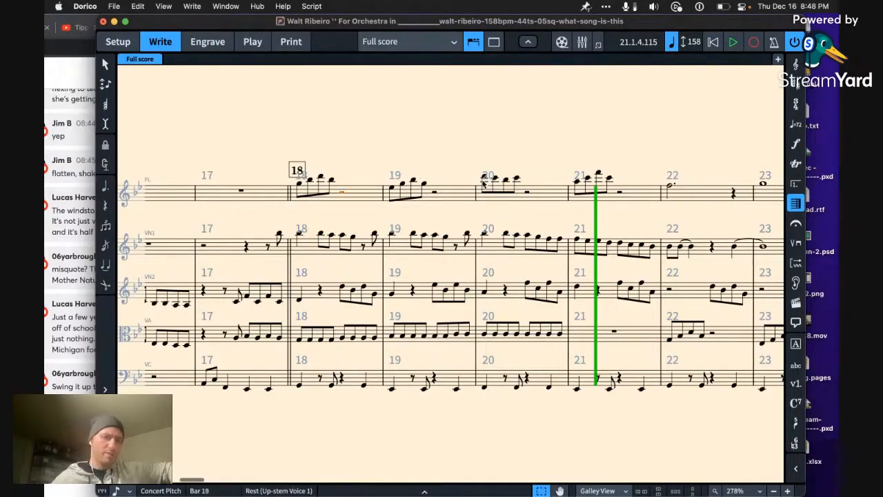
key("p")
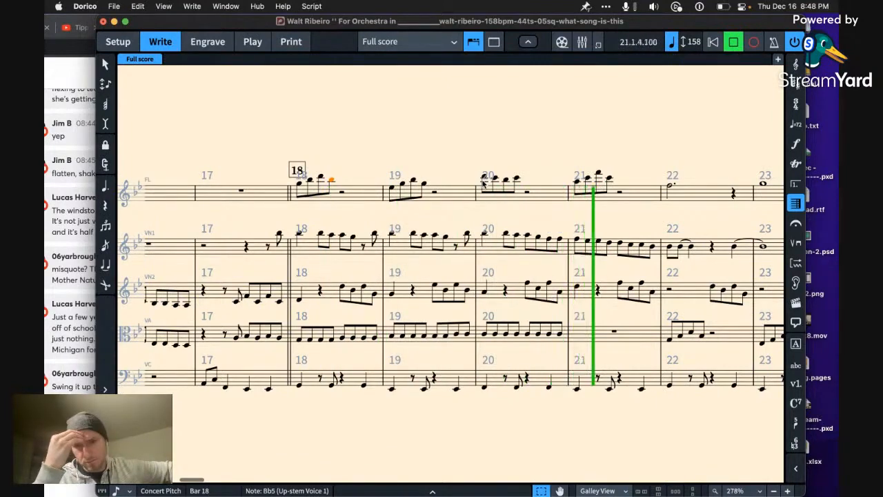
key("space")
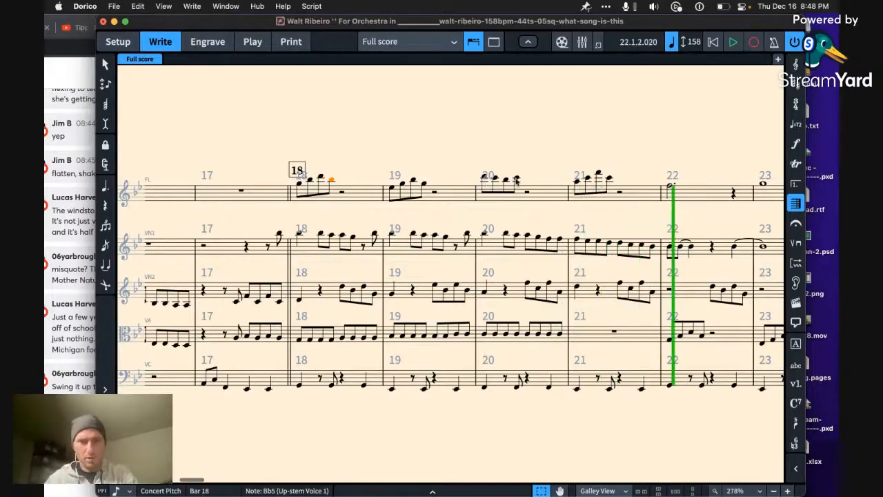
Step: Extend the flute's last note in bar 20 with a tied half note and rewrite bar 21 as descending F6, E, D, C from beat two
left_click(516, 180)
key("t")
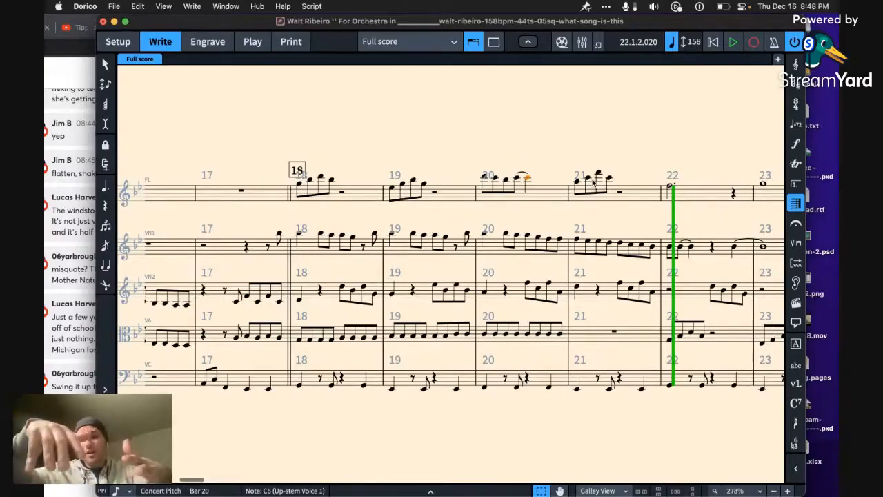
left_click(593, 181)
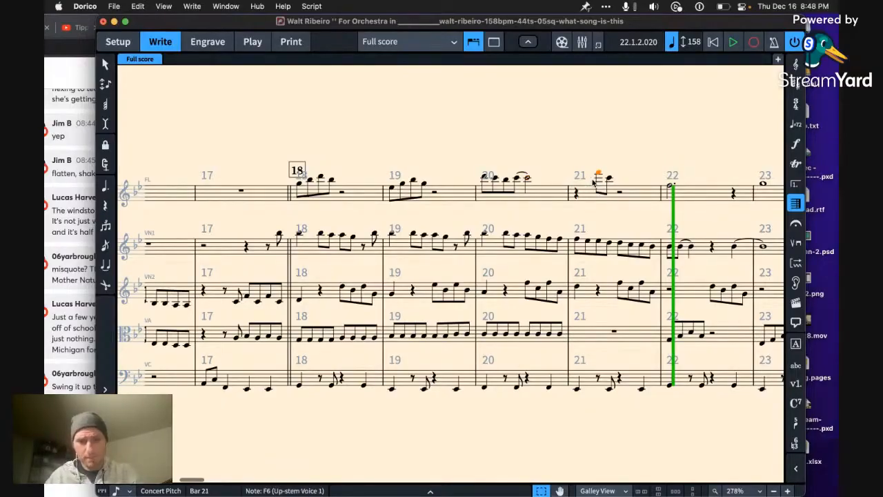
key("e")
key("d")
key("c")
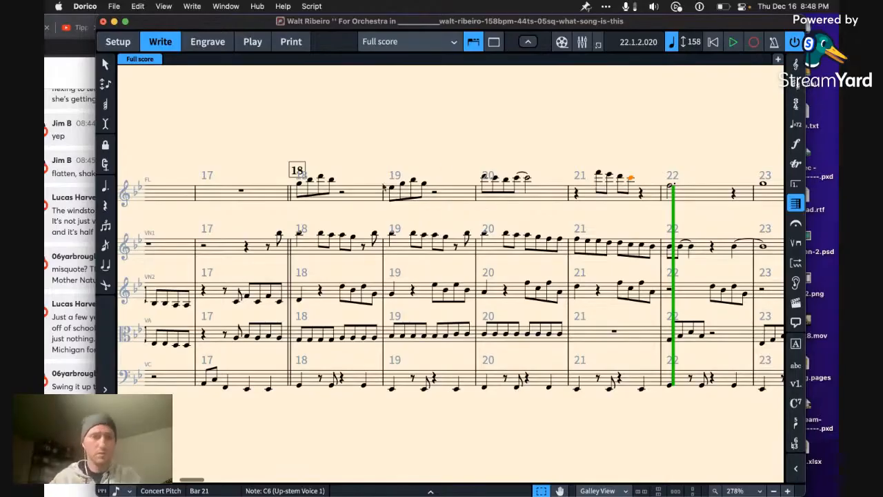
Step: Play from bar 17 into bar 22 to hear the descending flute figure in bar 21
left_click(365, 195)
key("Left")
key("space")
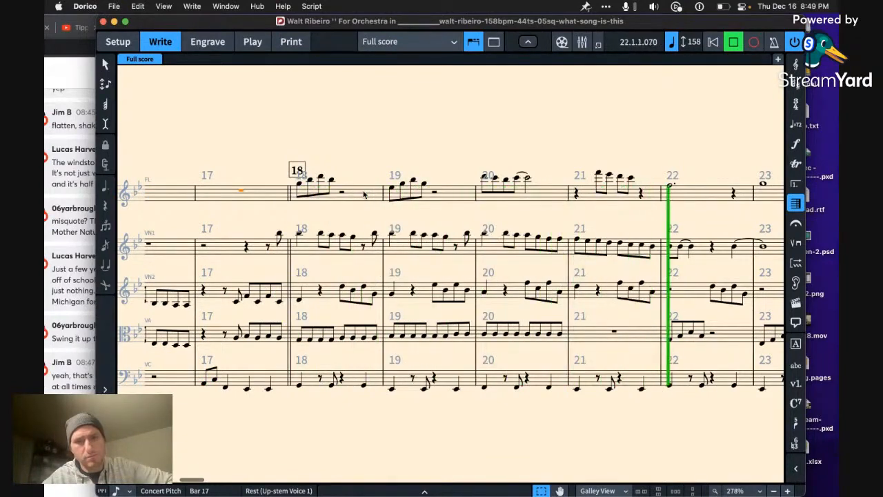
key("space")
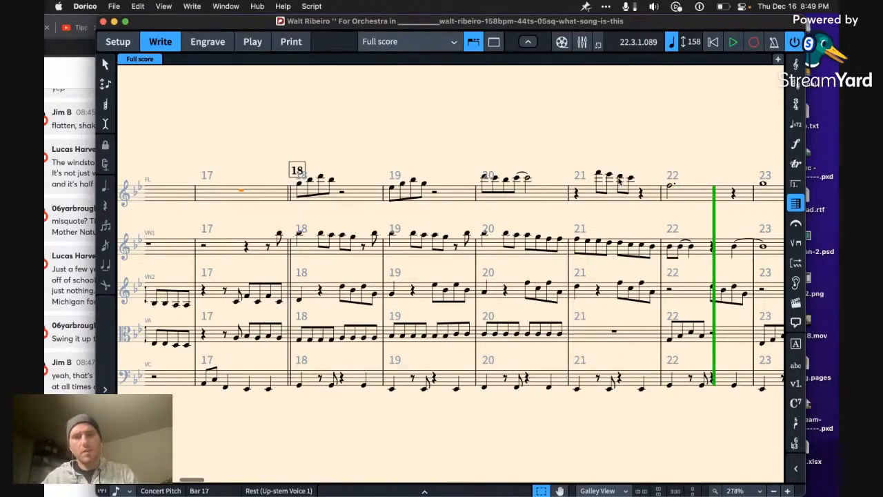
Step: Lower the third flute note in bar 21 to C6 and finish the bar with eighth notes Bb5 and A5
left_click(619, 179)
key("alt+Down")
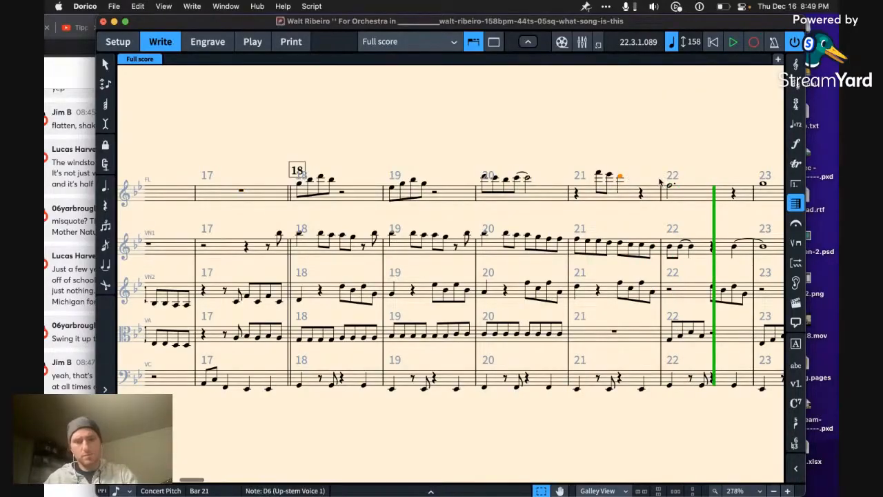
key("alt+Down")
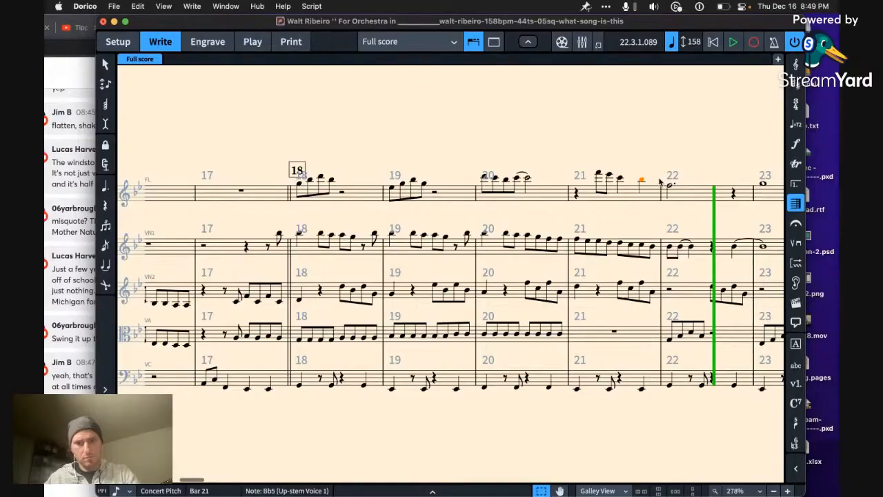
key("alt+Down")
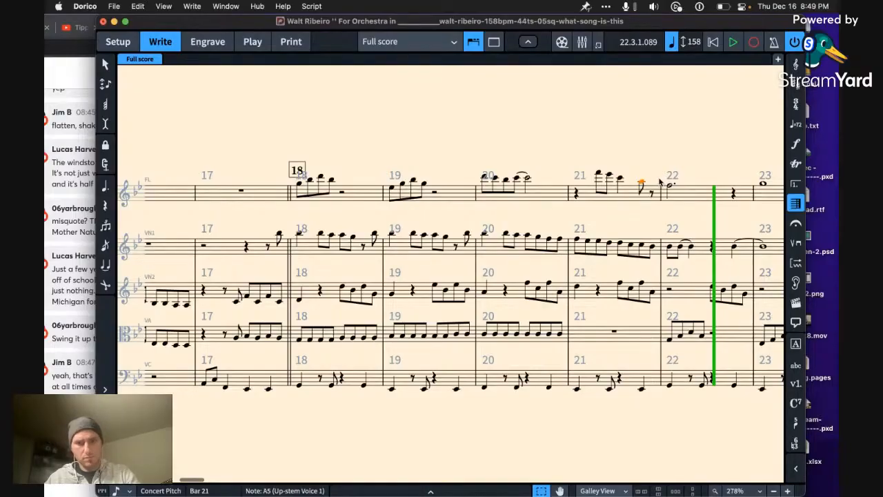
key("alt+Up")
key("r")
key("alt+Down")
key("Right")
Step: Listen from bar 20 into bar 23, and lower the last two flute eighth notes of bar 21 to A5 and G5
key("Left")
key("Left")
key("Left")
key("Left")
key("Left")
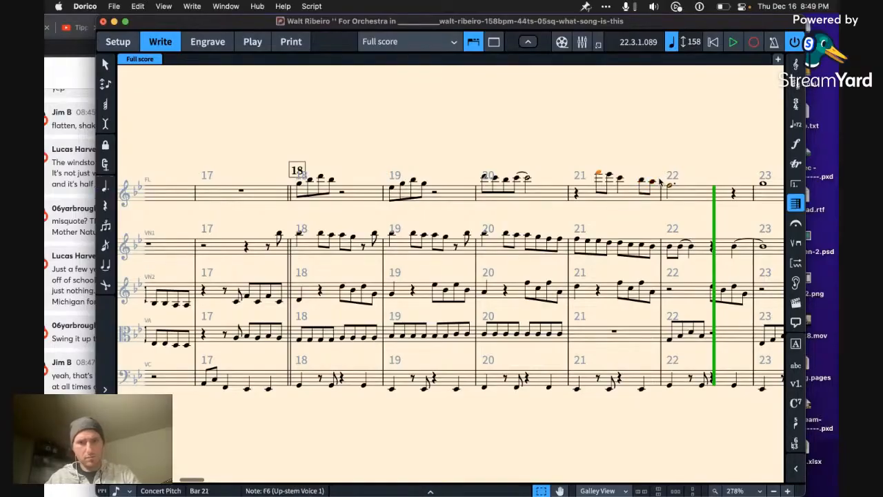
key("Left")
key("Left")
key("Left")
key("Left")
key("p")
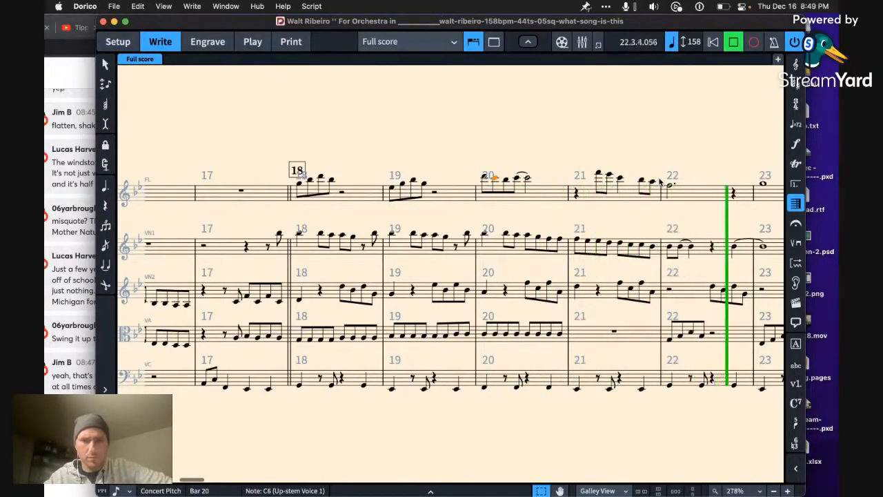
key("space")
left_click(642, 181)
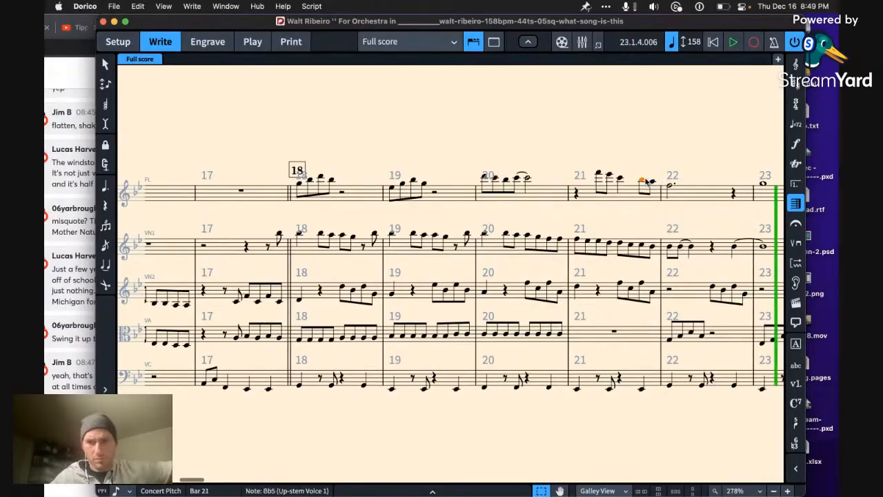
left_click(649, 182, "shift")
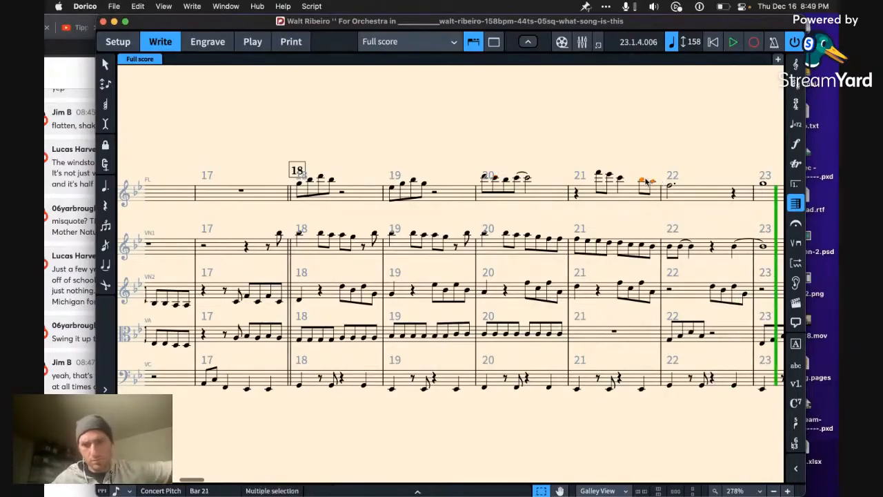
Step: Play from bar 17 through bar 24 to hear the reworked flute line
left_click(389, 207)
key("Left")
left_click(361, 204)
key("Left")
key("space")
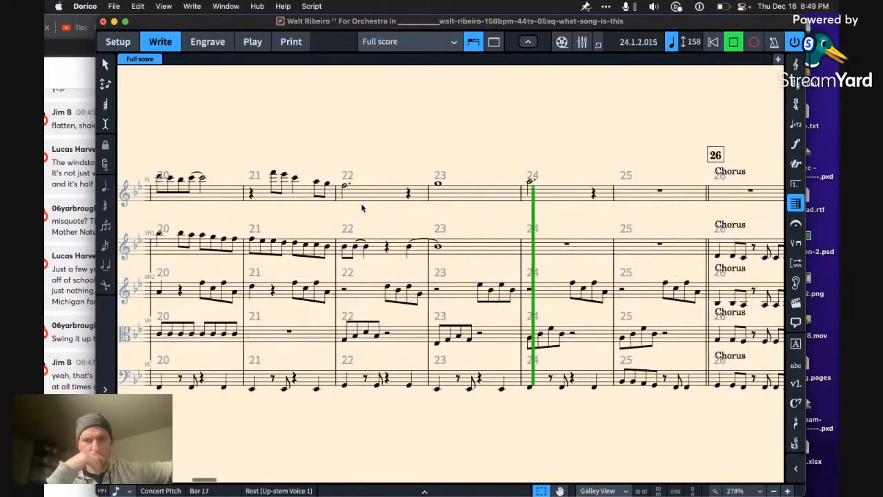
key("space")
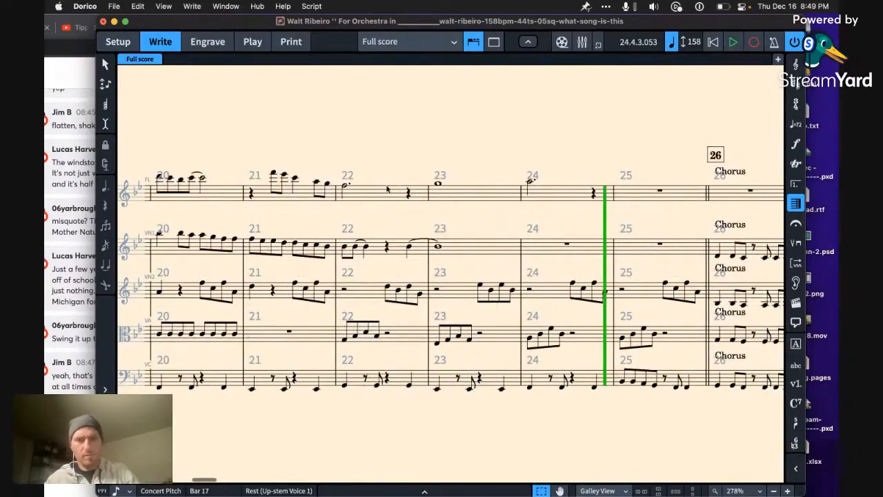
Step: Replace the flute's whole note in bar 23 with a quarter rest and a quarter-note G5 slurred to a half note
left_click(438, 185)
key("Delete")
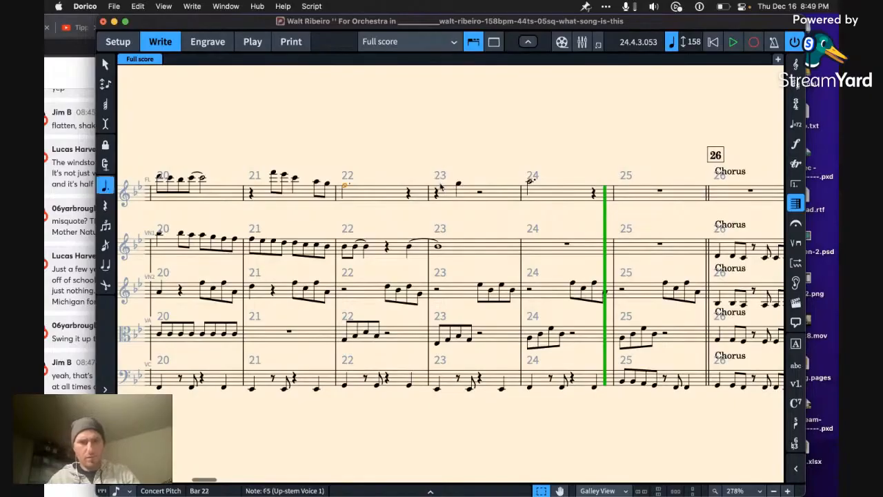
key("Right")
key("Right")
key("Right")
key("r")
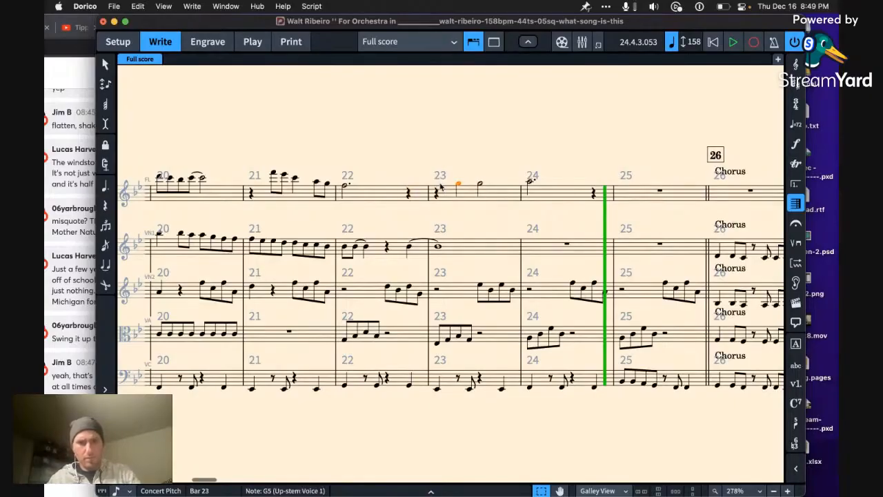
key("s")
Step: Play from the end of bar 21 into the chorus and lengthen the flute's A5 in bar 24 to a whole note
key("Left")
key("Left")
key("Left")
key("Left")
key("space")
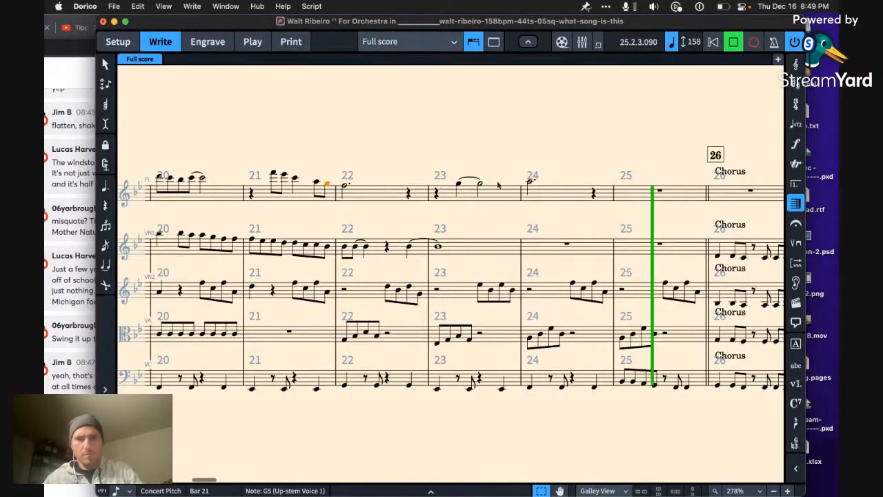
left_click(529, 182)
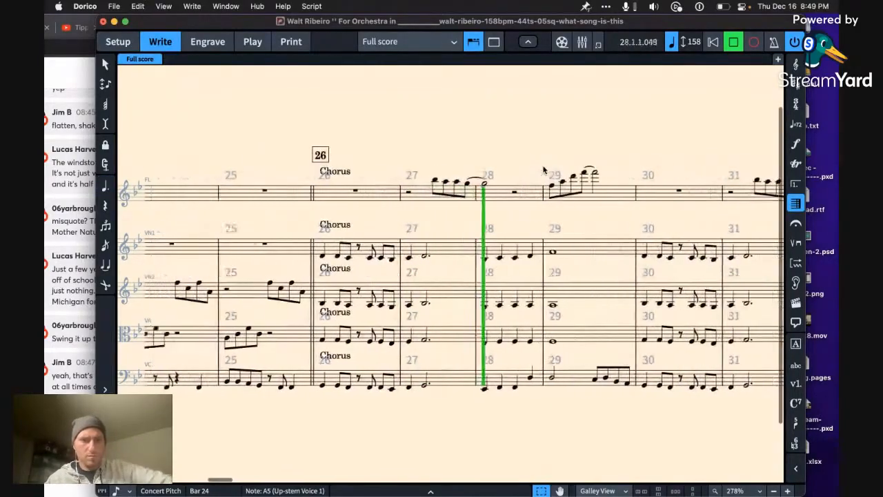
key("super+minus")
key("space")
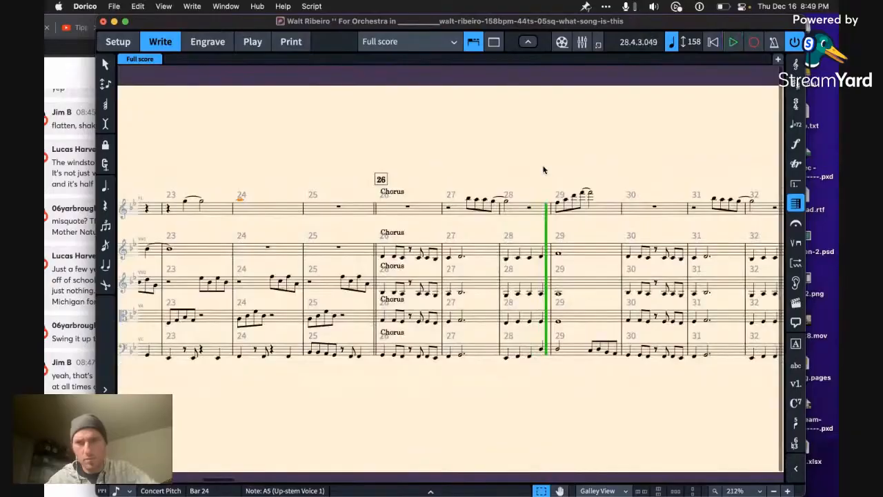
Step: Play the opening of bar 1 from the beginning of the score
left_click(712, 43)
key("space")
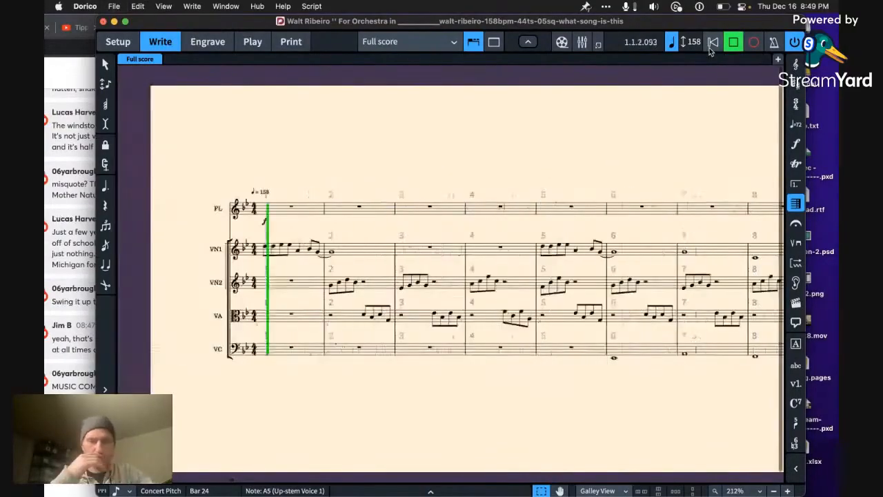
key("space")
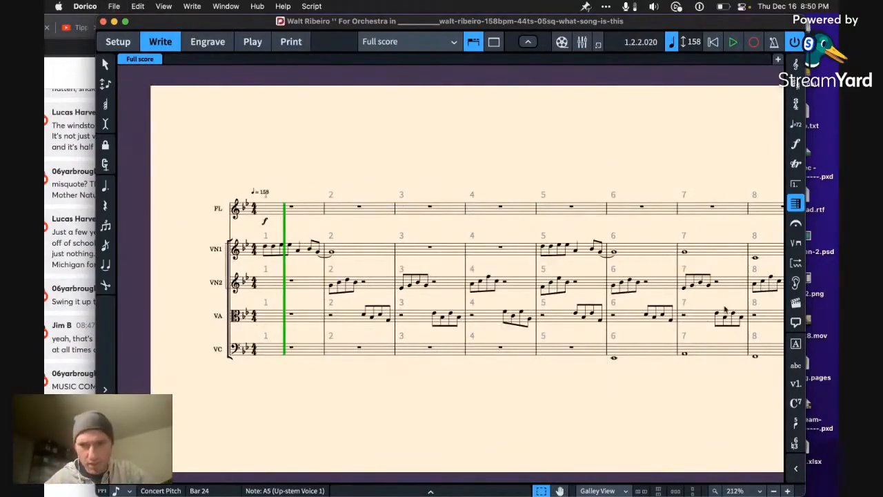
Step: Lower the viola chords in bar 78 an octave and copy them into the second violin an octave higher
scroll(724, 309, "right", 20)
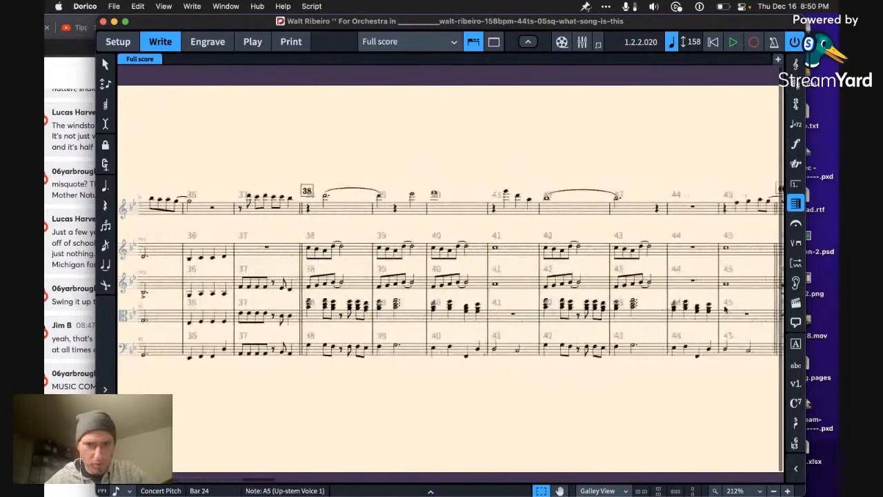
scroll(724, 309, "right", 8)
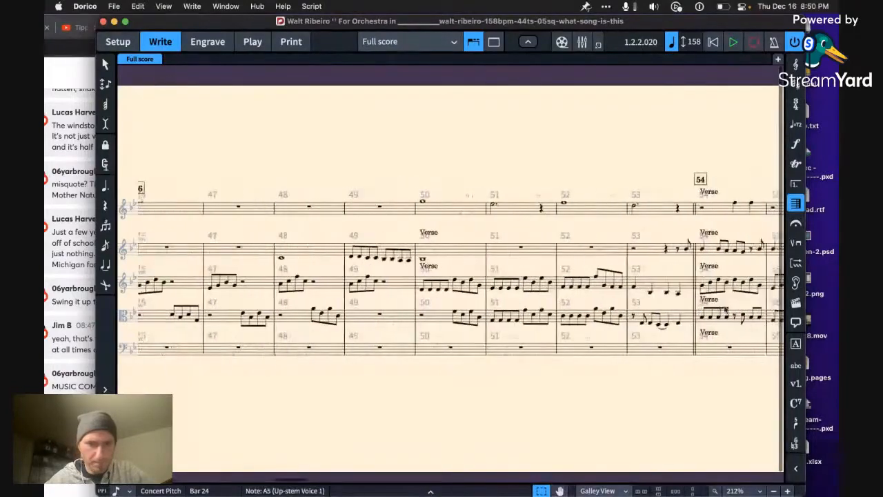
scroll(725, 309, "right", 6)
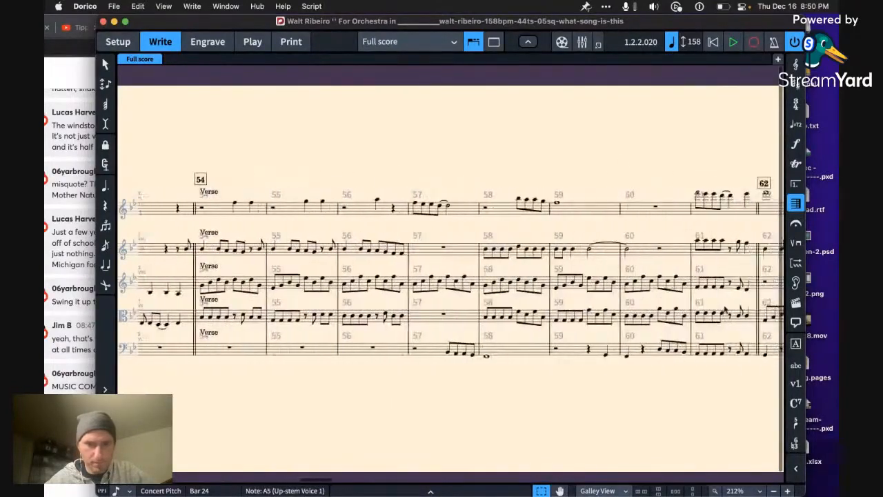
scroll(724, 310, "right", 7)
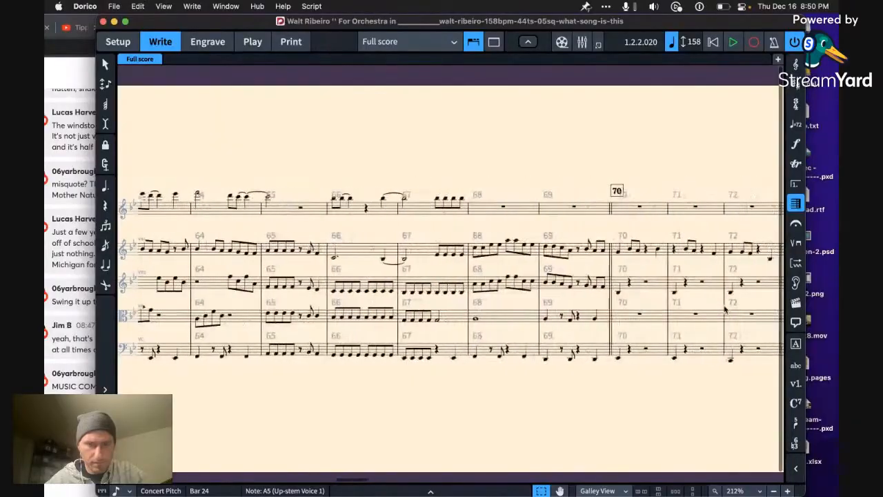
scroll(724, 310, "right", 10)
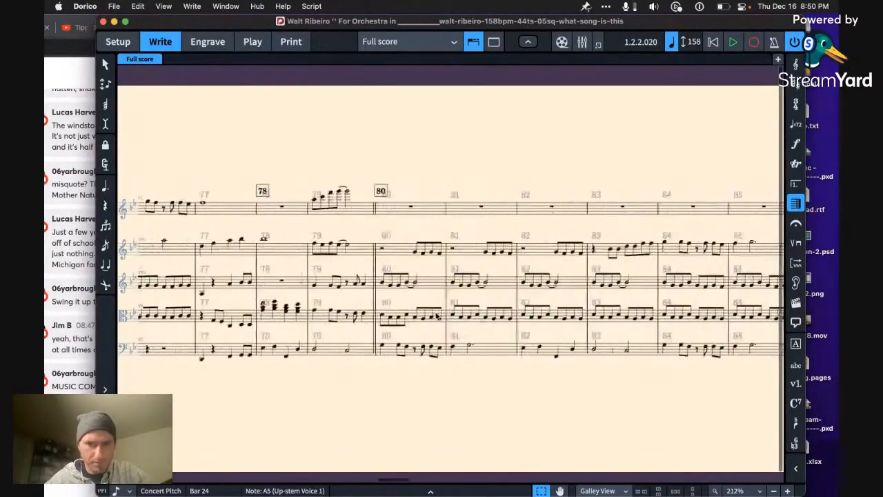
scroll(436, 316, "right", 2)
scroll(379, 321, "left", 3)
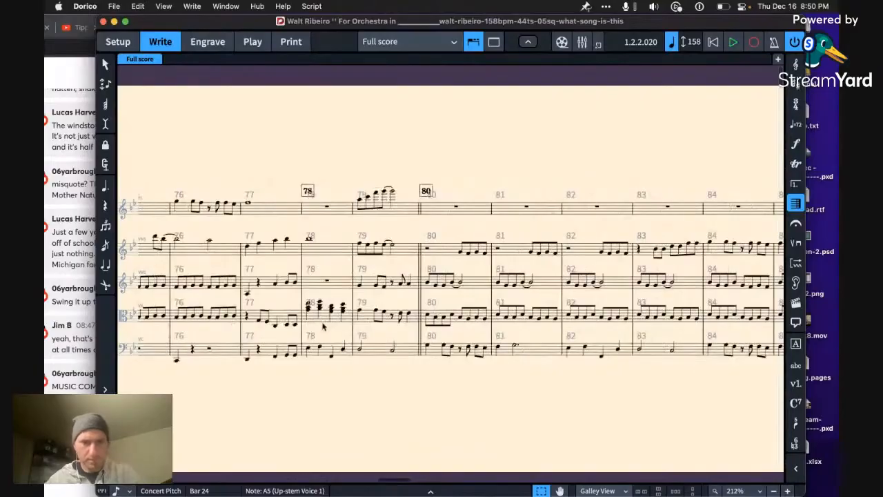
left_click(322, 327)
scroll(321, 324, "up", 5)
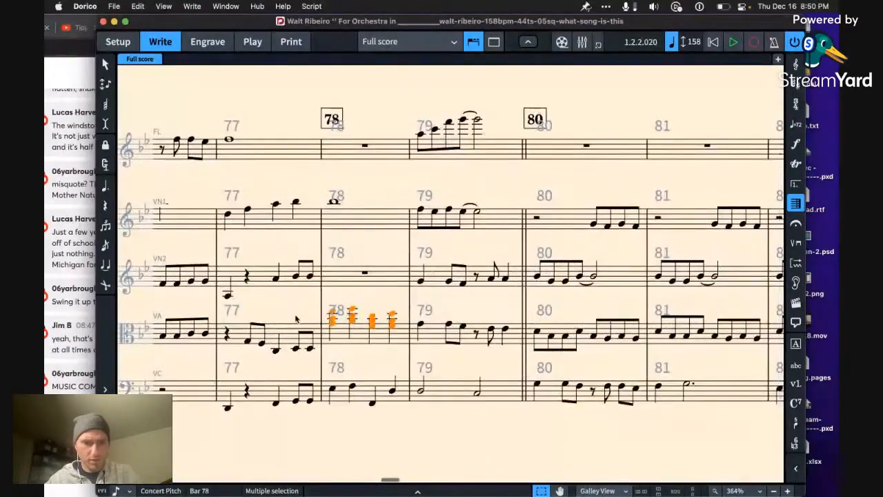
key("super+c")
left_click(349, 279)
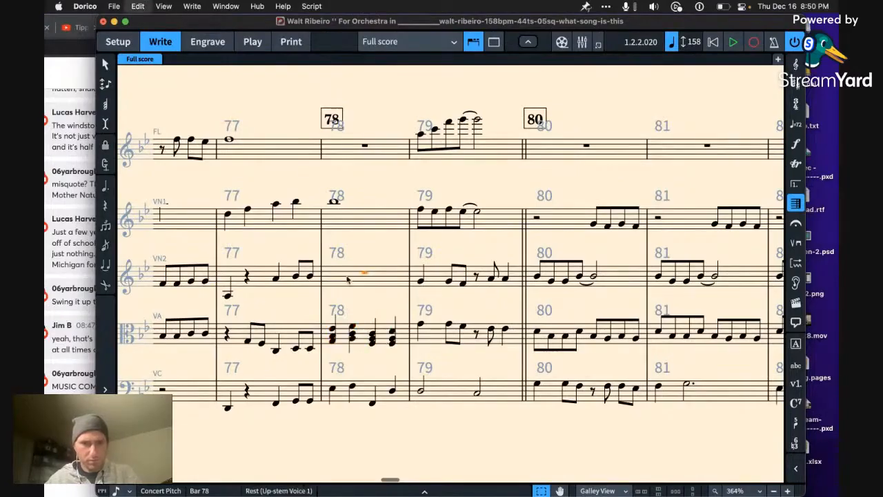
key("super+v")
key("super+alt+Up")
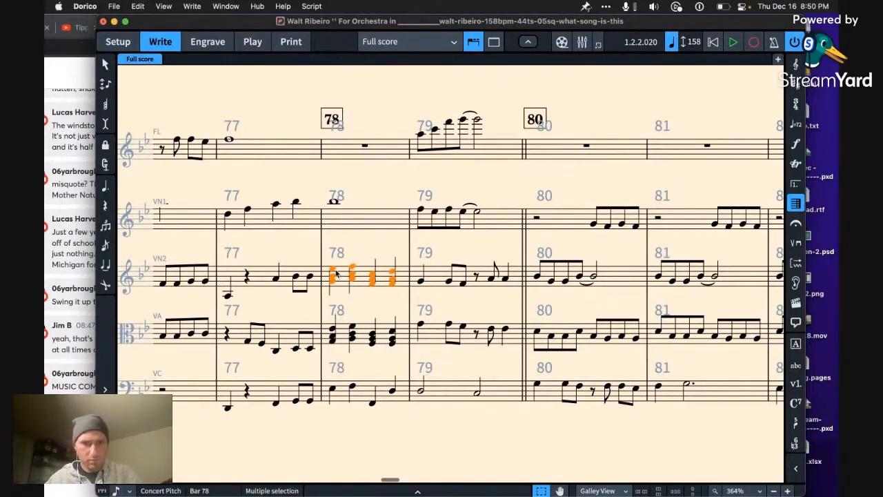
Step: Delete the top note of every second violin chord in bar 78
left_click(331, 281)
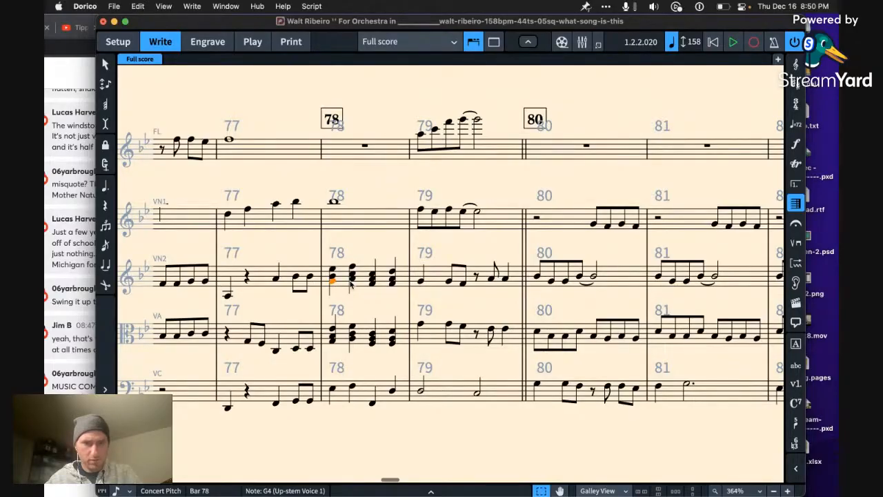
left_click(332, 269)
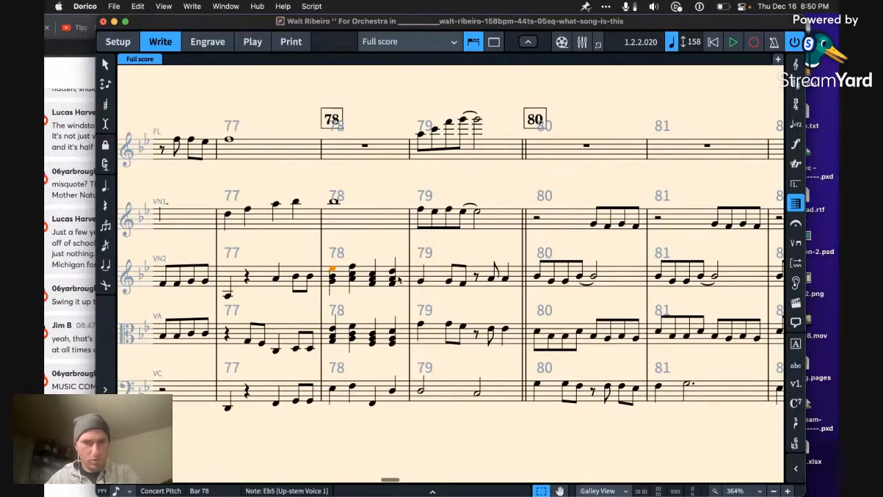
left_click(397, 277, "shift")
key("super+shift+t")
key("Delete")
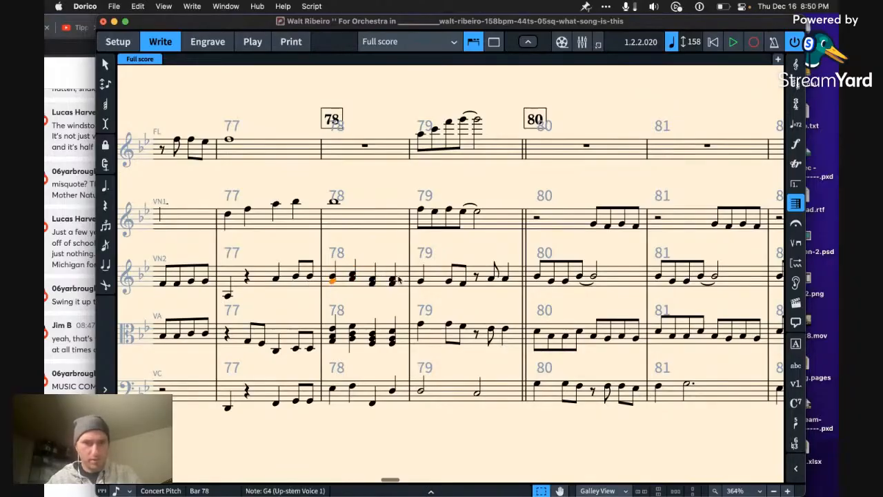
left_click(334, 336)
left_click(393, 338, "shift")
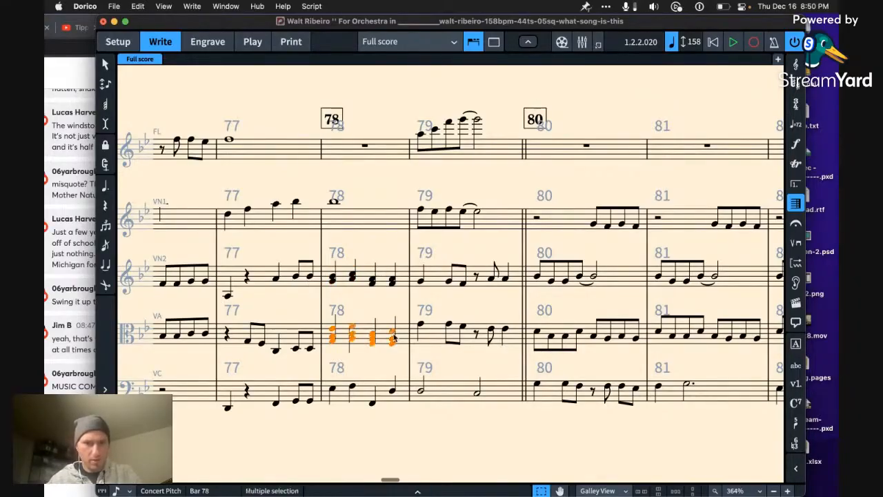
key("super+shift+p")
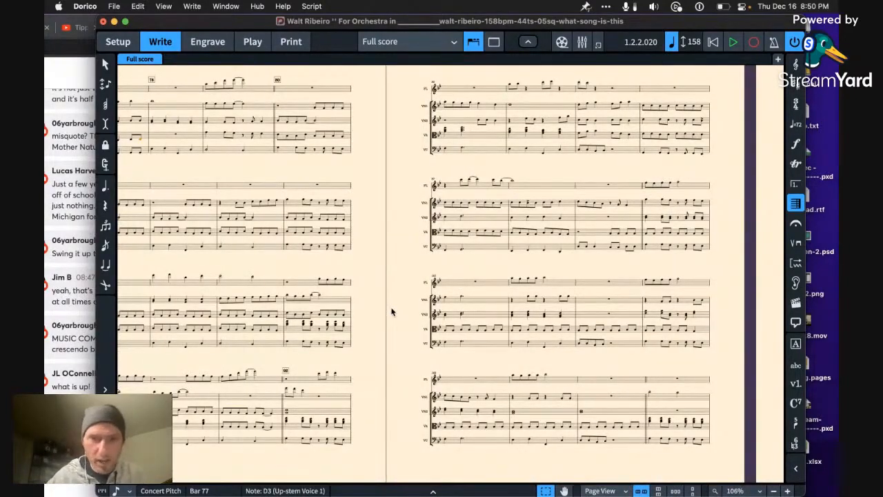
key("alt+equal")
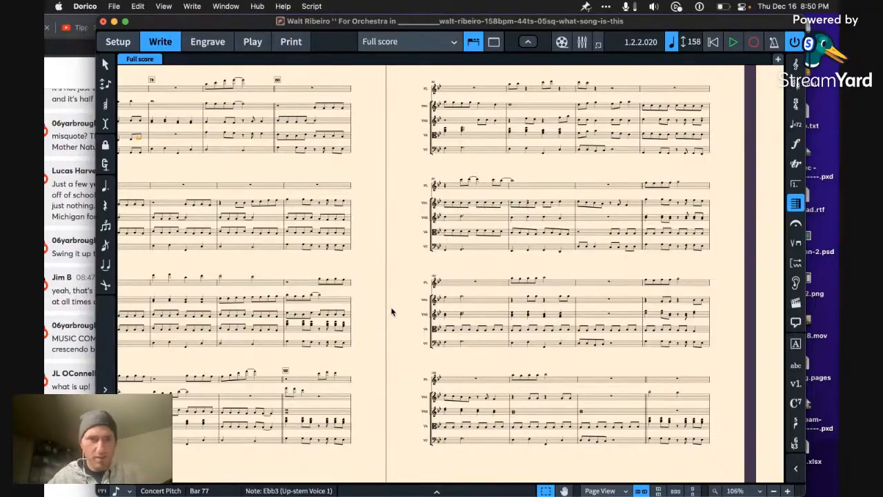
scroll(391, 311, "left", 3)
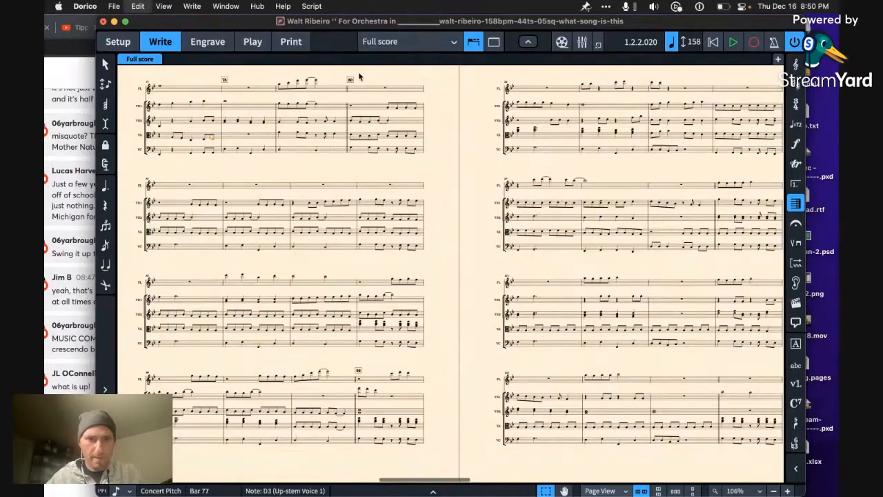
key("Right")
Step: Switch the full score back to galley view and return to bar 78
left_click(419, 44)
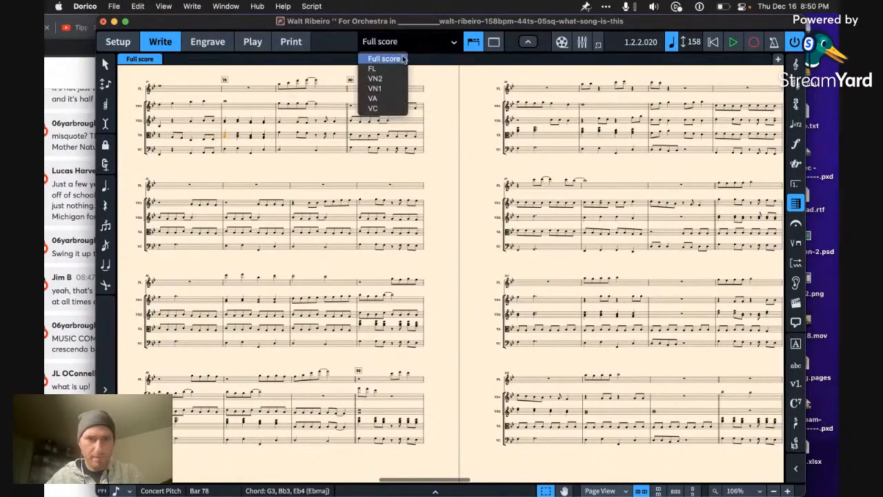
left_click(403, 61)
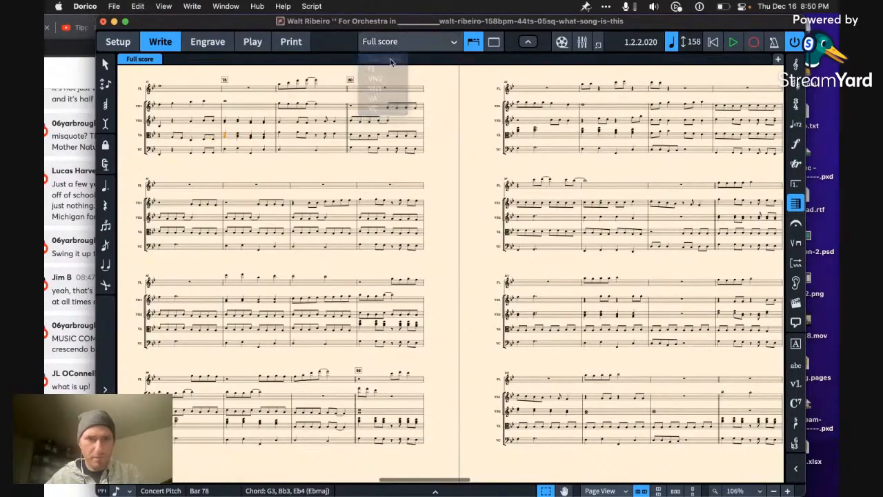
left_click(601, 490)
left_click(604, 469)
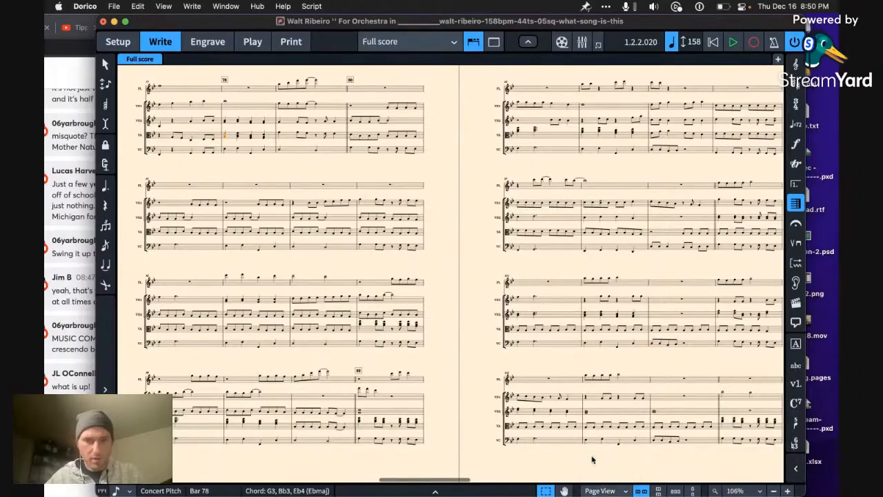
left_click(602, 491)
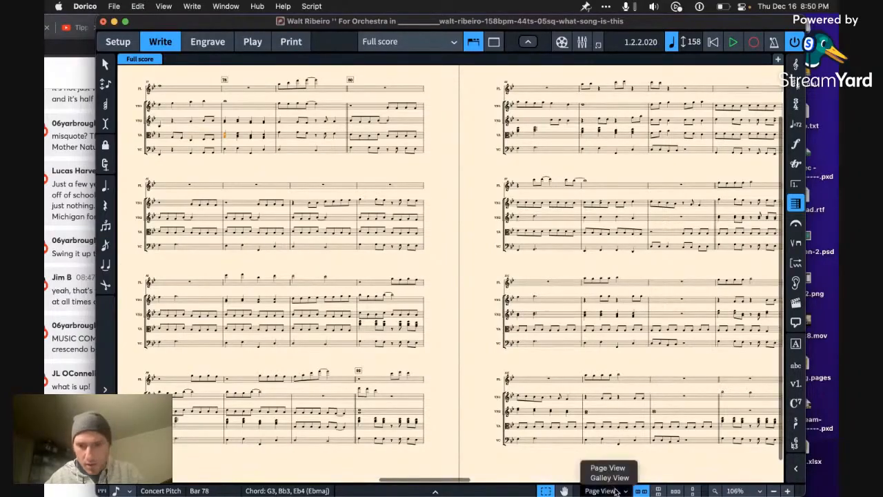
left_click(600, 478)
left_click(545, 295)
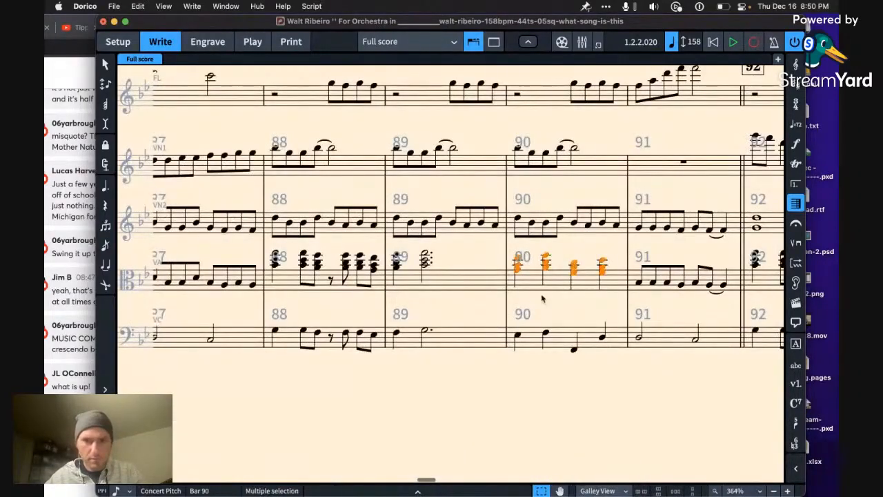
scroll(552, 304, "up", 1)
key("super+z")
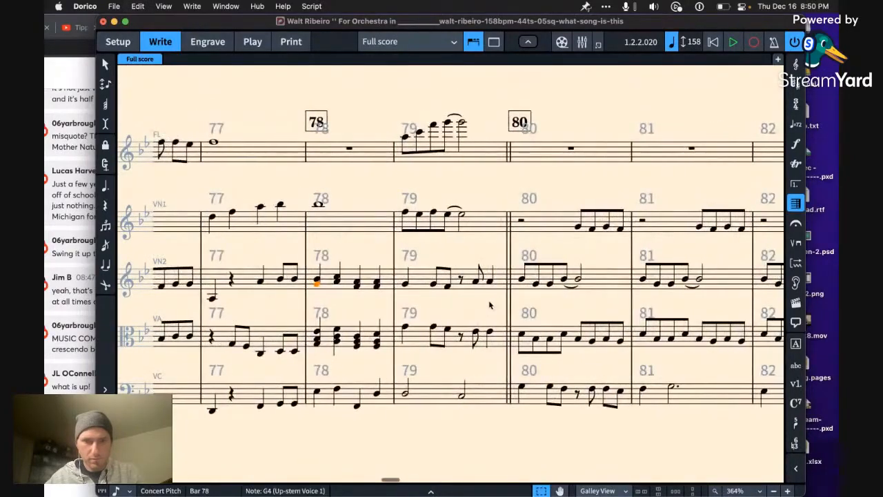
Step: Delete the top note of every viola chord in bar 78
scroll(492, 305, "left", 3)
left_click(432, 333)
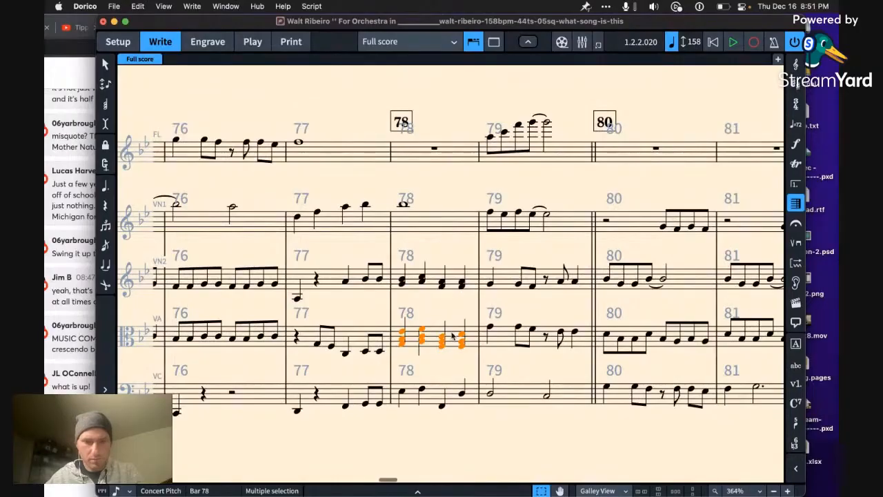
key("ctrl+t")
key("Delete")
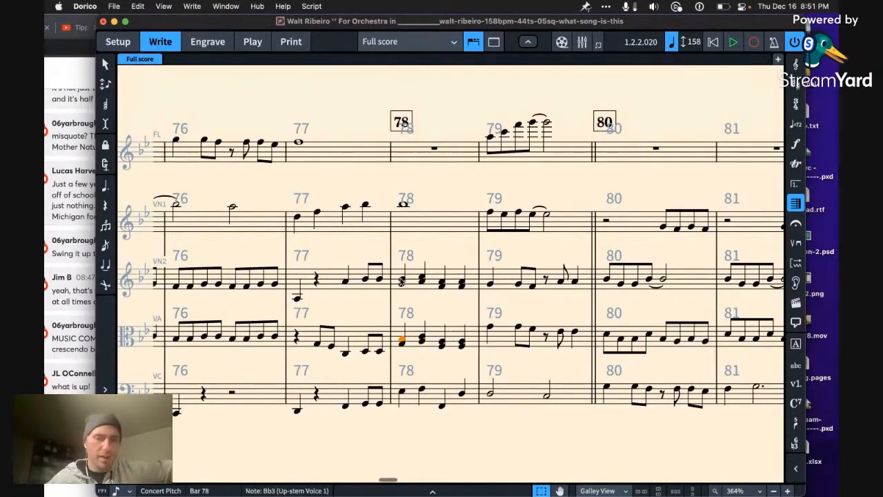
Step: Raise the lower notes of the viola's third and fourth chords in bar 78 an octave to F4
left_click(401, 281)
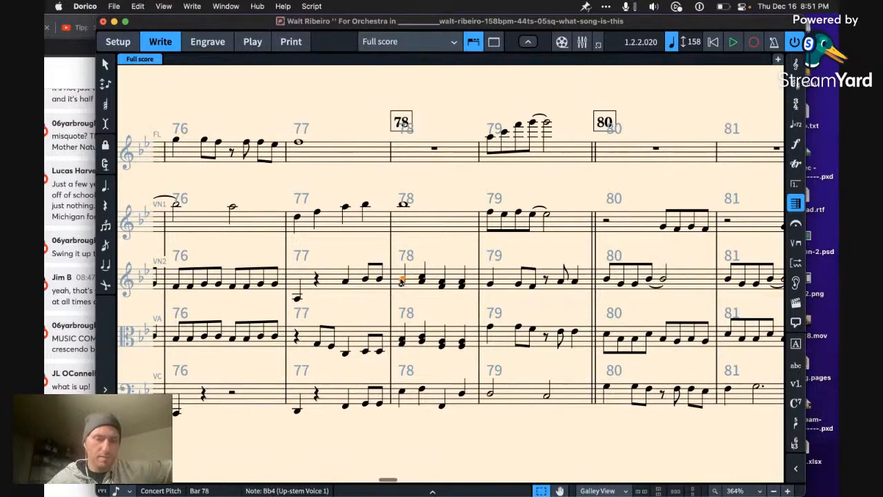
left_click(402, 344)
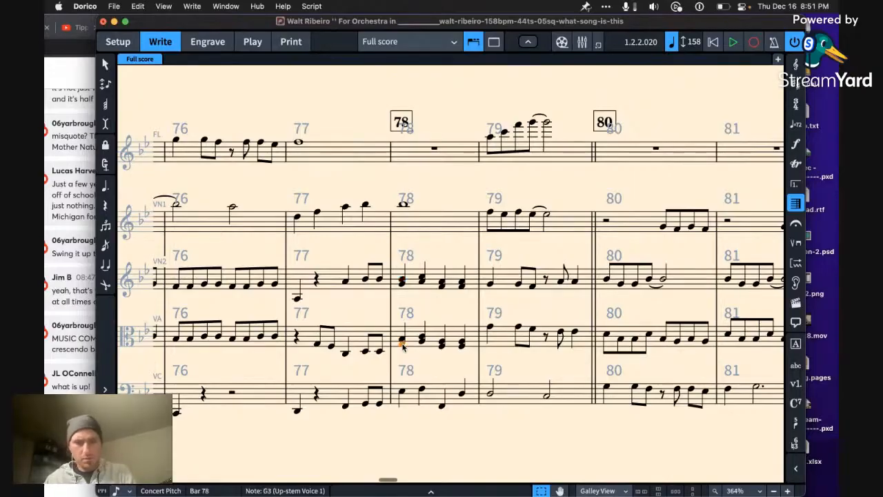
left_click(446, 352)
left_click(443, 347)
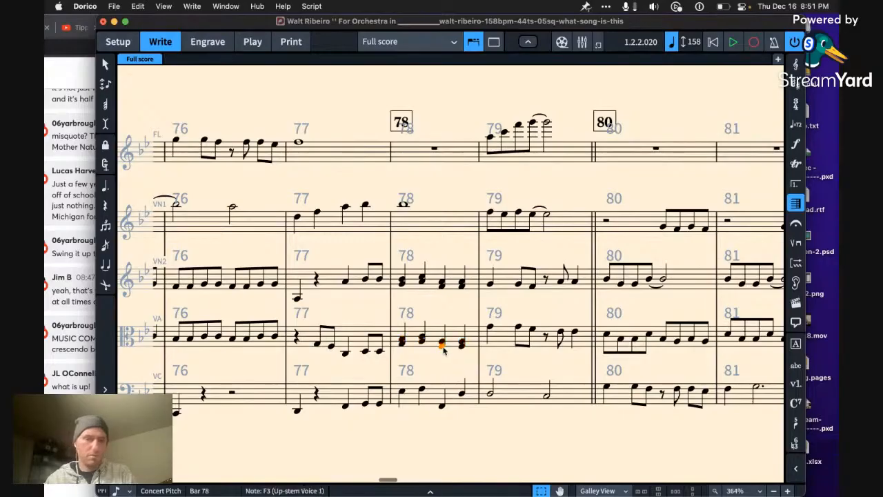
key("super+alt+Up")
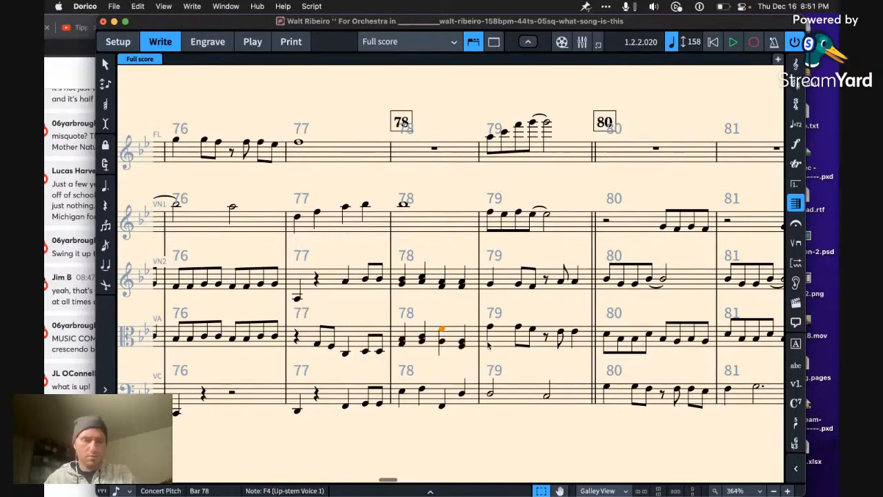
left_click(469, 351)
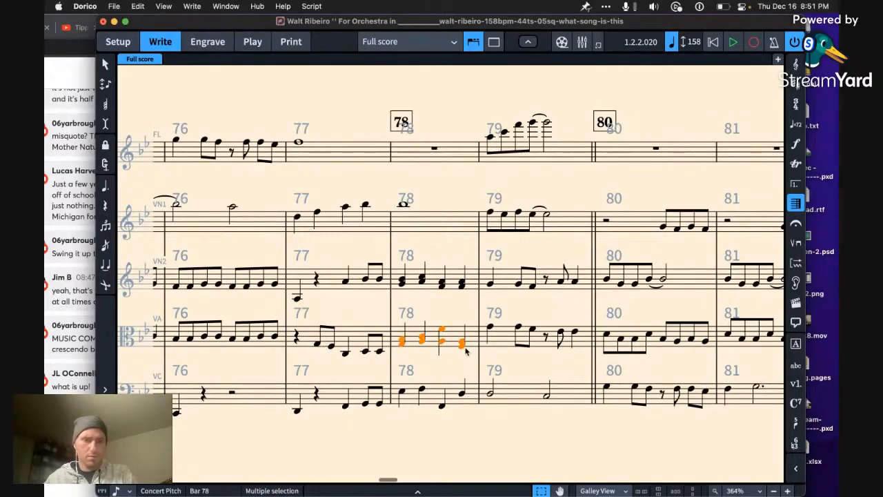
left_click(465, 347)
key("super+alt+Up")
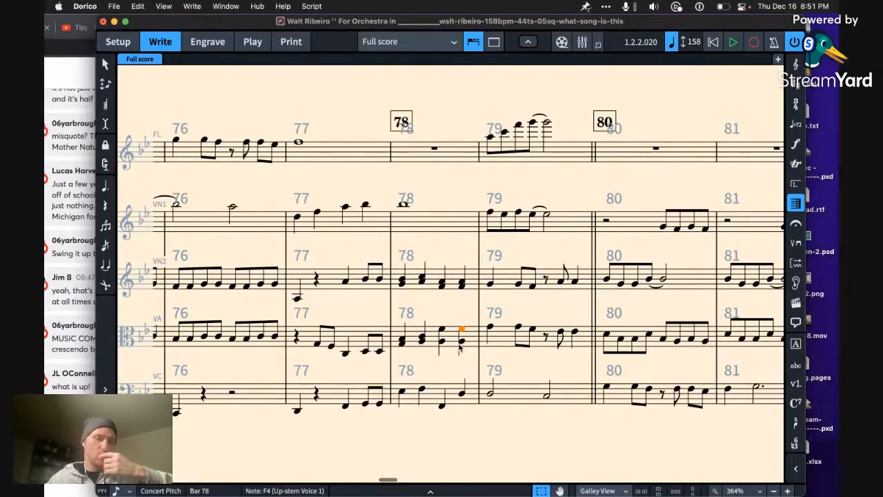
Step: Reduce bar 78's chords to single notes, keeping the second violin's upper notes and G3, A3, F4, F4 in the viola
left_click(461, 285)
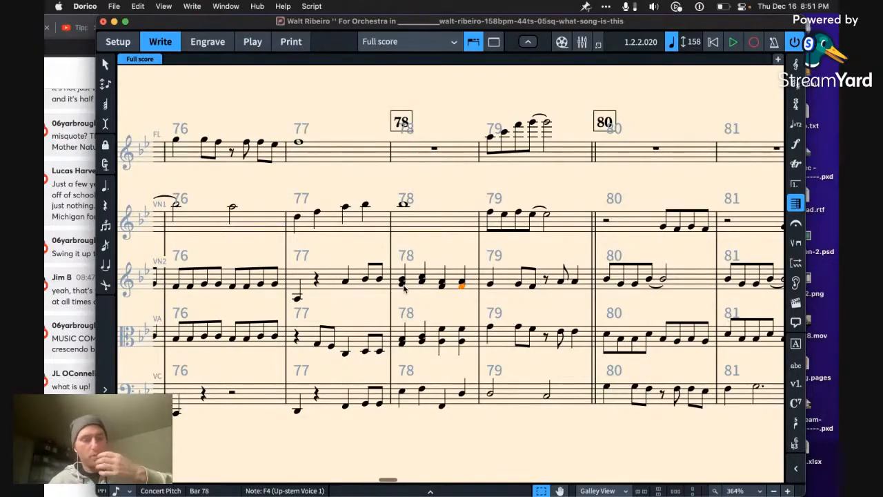
left_click(401, 339)
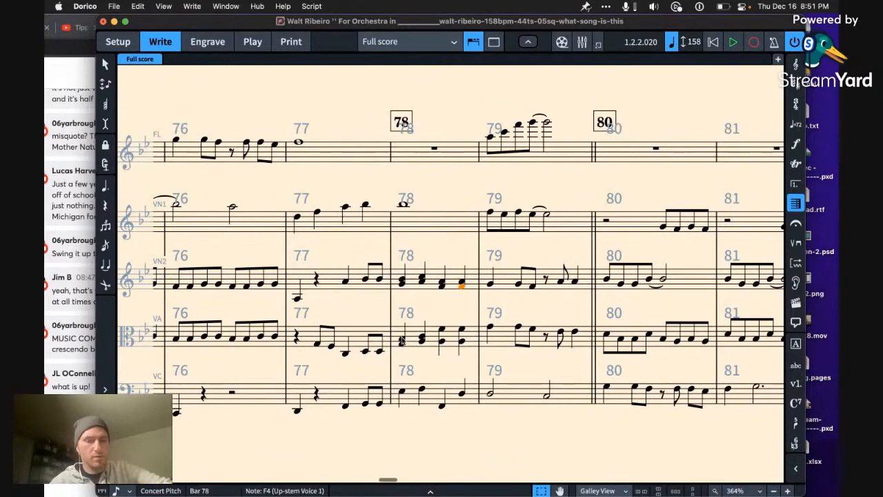
left_click(437, 347)
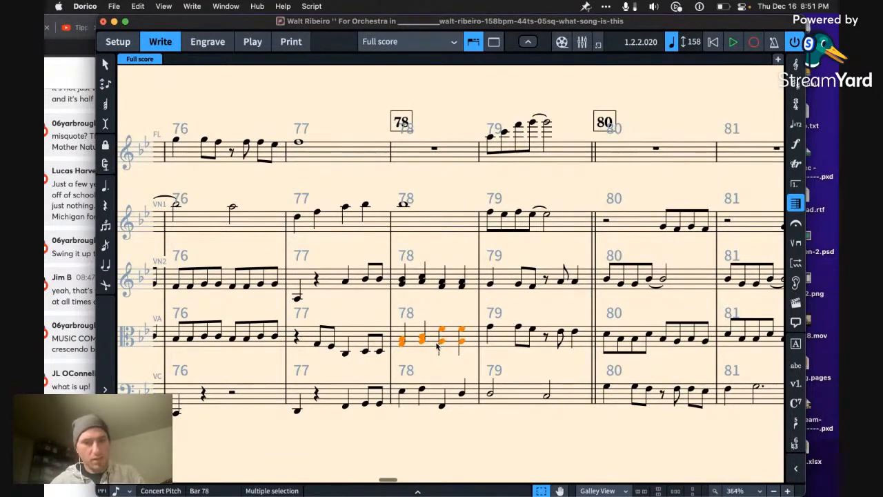
left_click(404, 348)
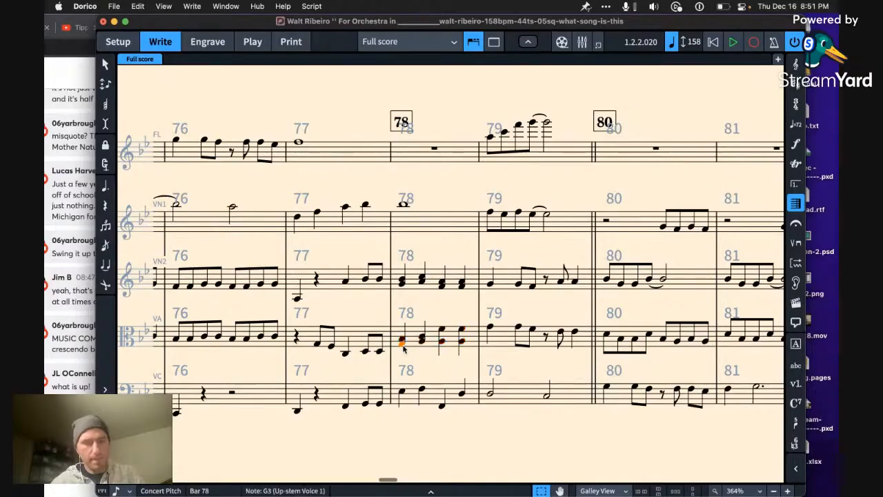
key("alt+Up")
key("alt+Up")
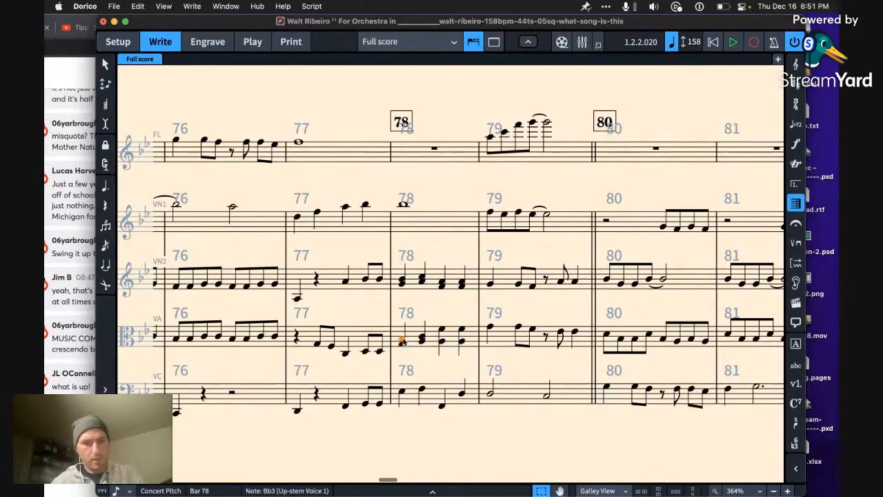
left_click(403, 284, "super")
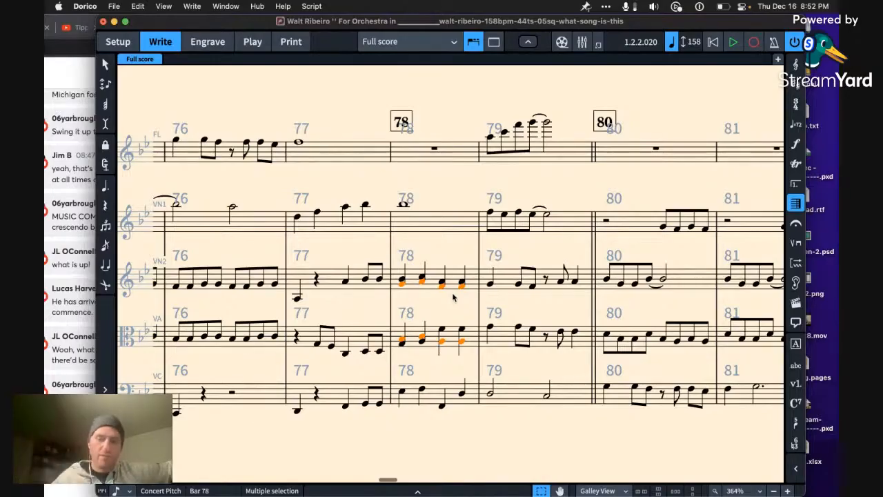
key("Delete")
Step: Change the viola's second note in bar 78 to G3
left_click(422, 342)
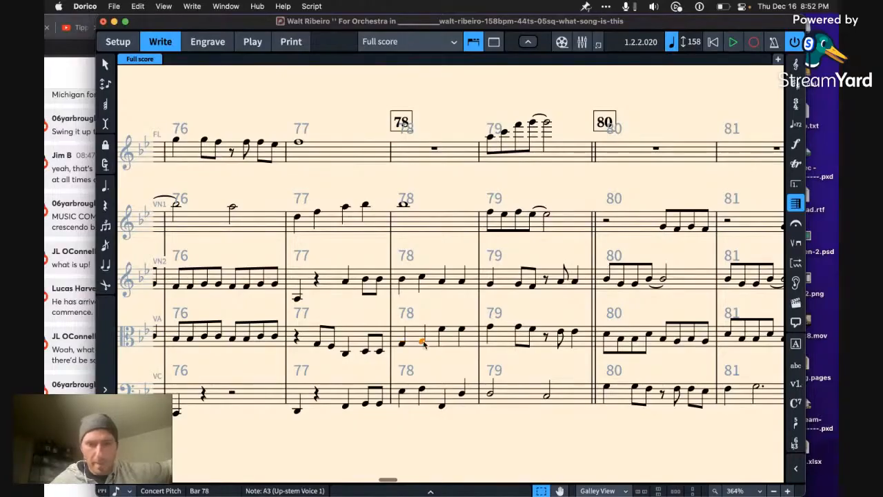
key("alt+Up")
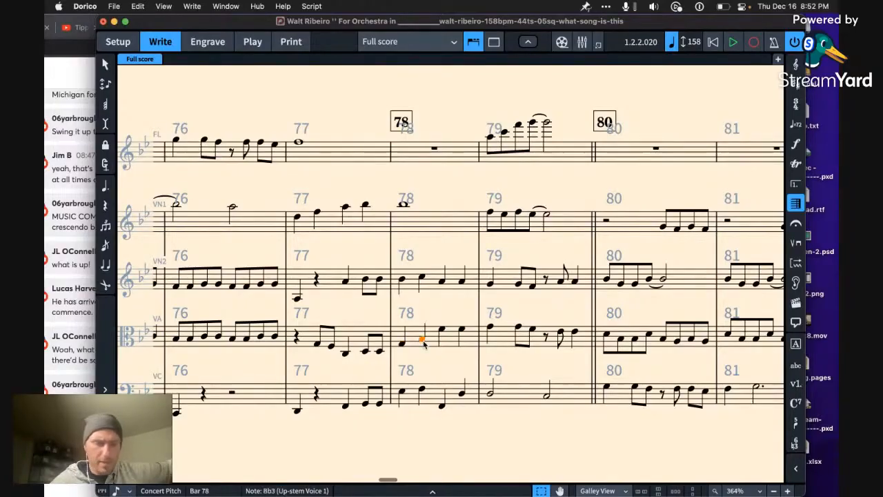
key("alt+Down")
key("alt+Down")
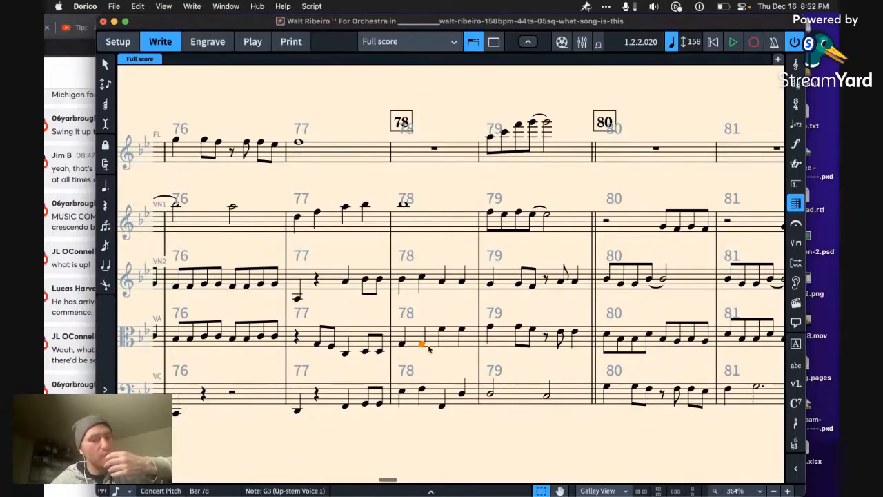
Step: Play the passage from the first violin's D6 in bar 75 through bar 79
left_click(260, 218)
key("Left")
key("Left")
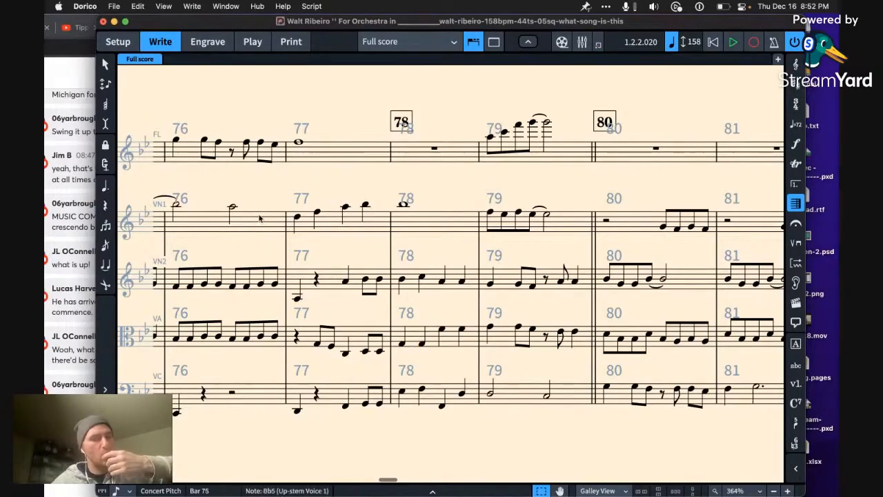
key("space")
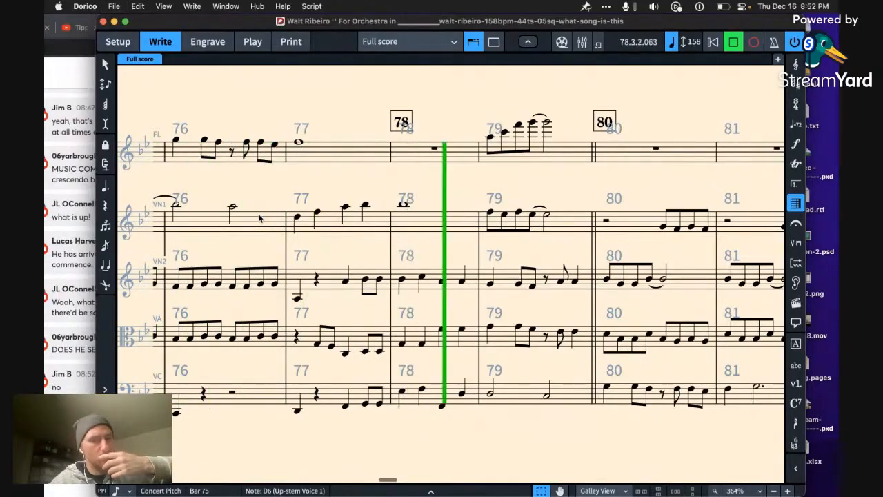
key("space")
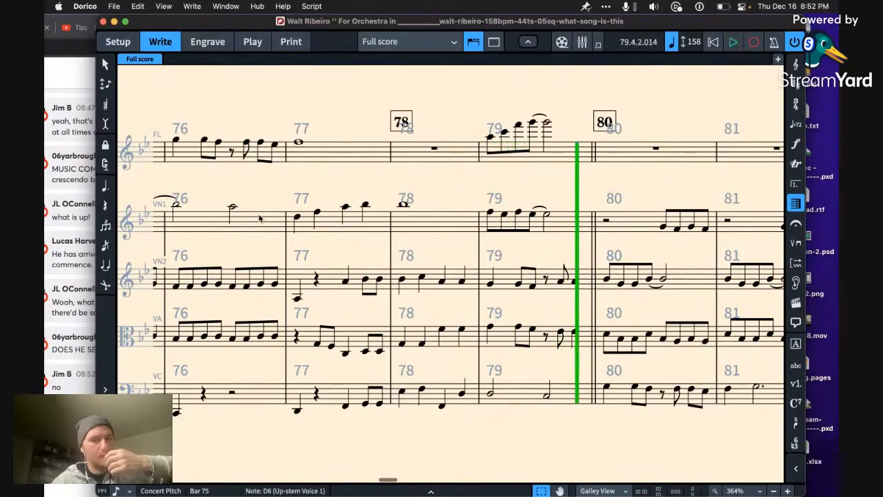
Step: Delete the first violin's whole note in bar 78 and play the passage again from its A5 in bar 76
key("Delete")
key("Left")
key("Left")
key("Left")
key("Left")
key("Left")
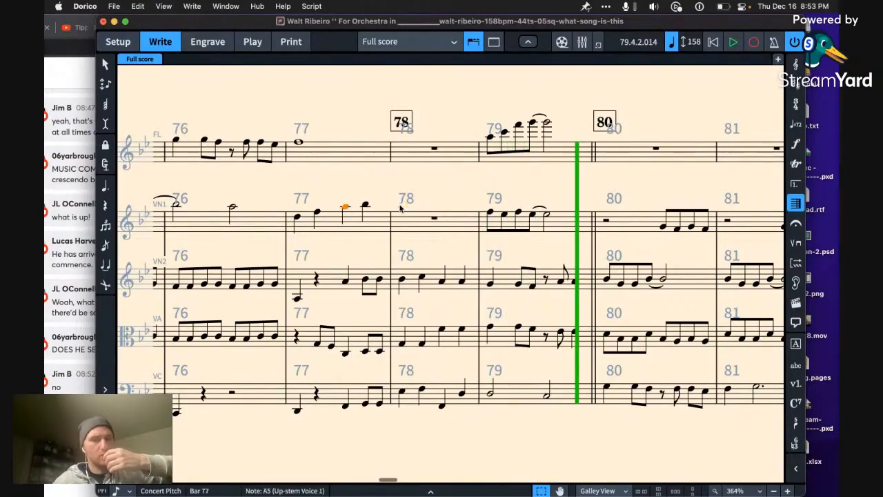
key("p")
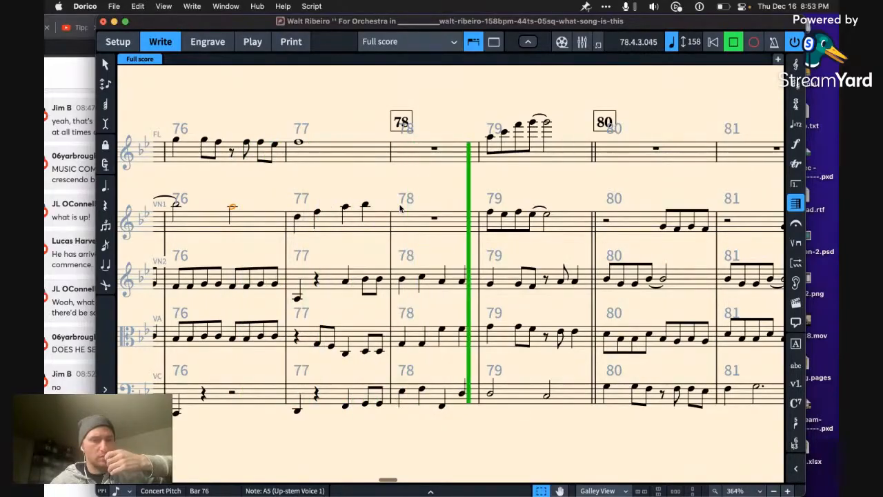
Step: Delete the first violin's last three notes in bar 77 and play the passage from its Bb5 in bar 76
key("space")
left_click(362, 218)
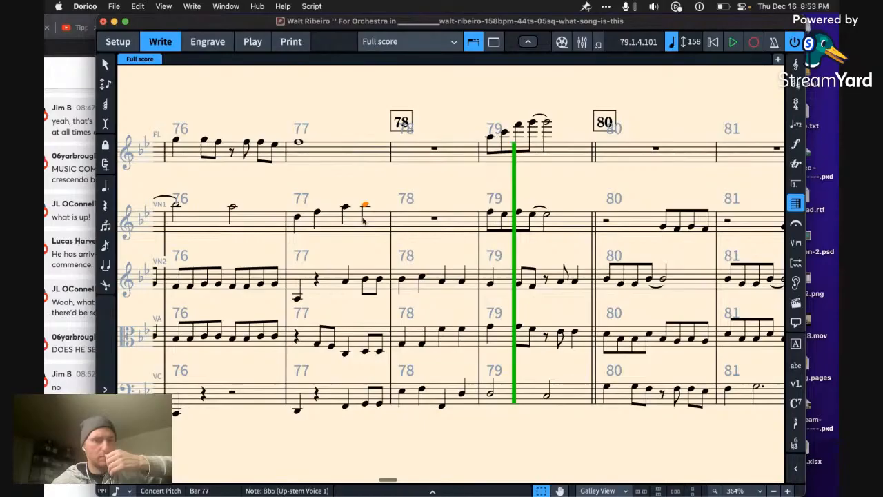
key("shift+Left")
key("shift+Left")
key("Delete")
key("Left")
key("Left")
key("Left")
key("space")
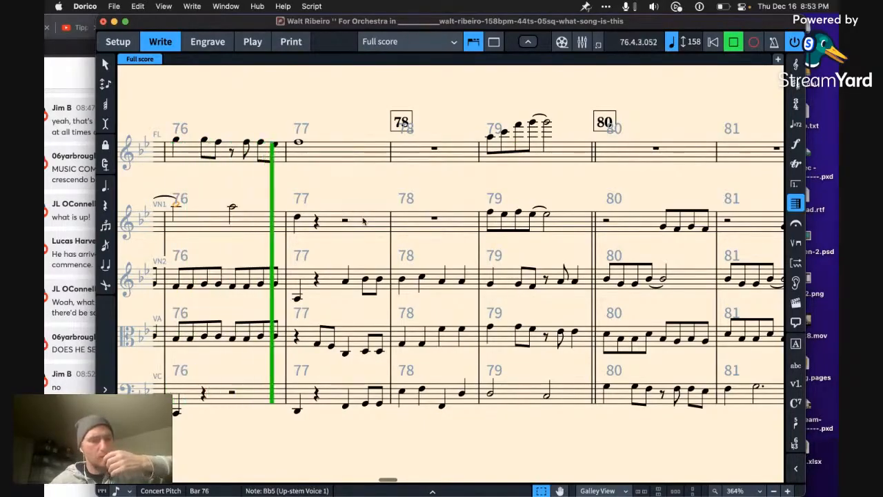
key("space")
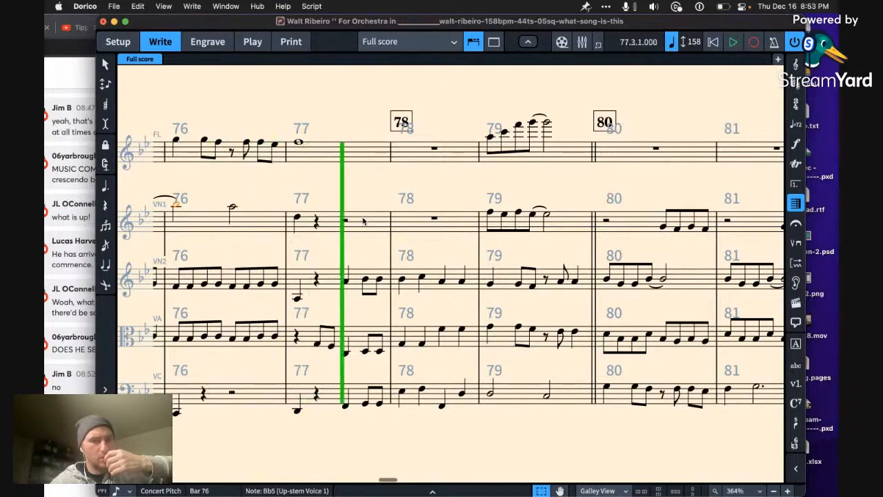
Step: Lengthen the first violin's D5 in bar 77 to a whole note and start playback from its Bb5 in bar 75
left_click(298, 219)
key("alt+Up")
key("alt+Up")
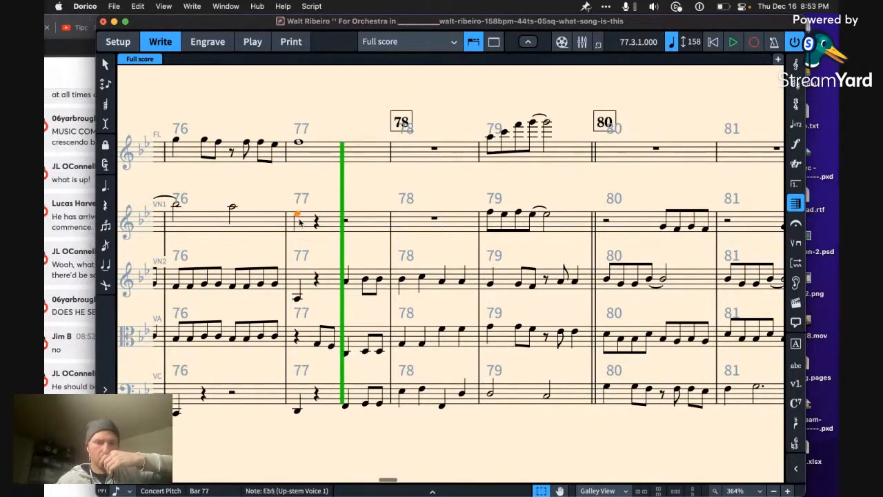
key("7")
key("Left")
key("Left")
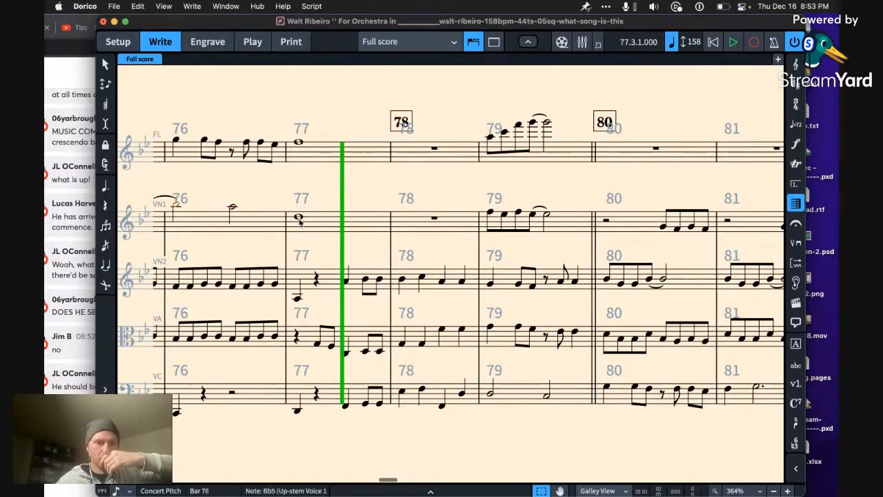
key("p")
key("space")
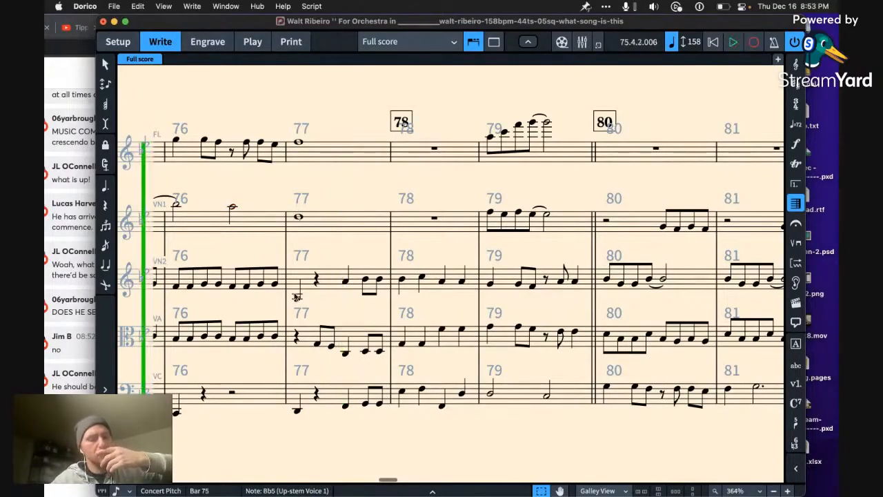
Step: Raise the second violin's first note in bar 77 an octave to A4 and play the passage from its F4 in bar 76
left_click(297, 297)
key("super+alt+Up")
key("Left")
key("Left")
key("Left")
key("Left")
key("Left")
key("Left")
key("Left")
key("Left")
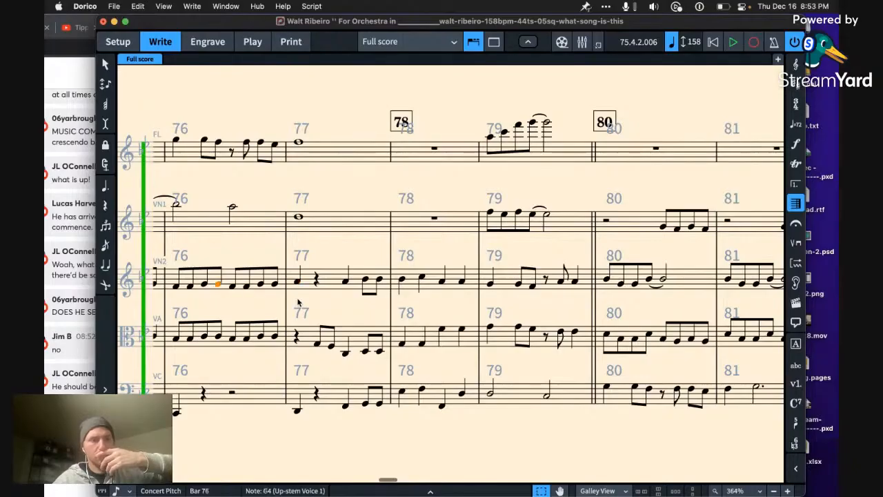
key("p")
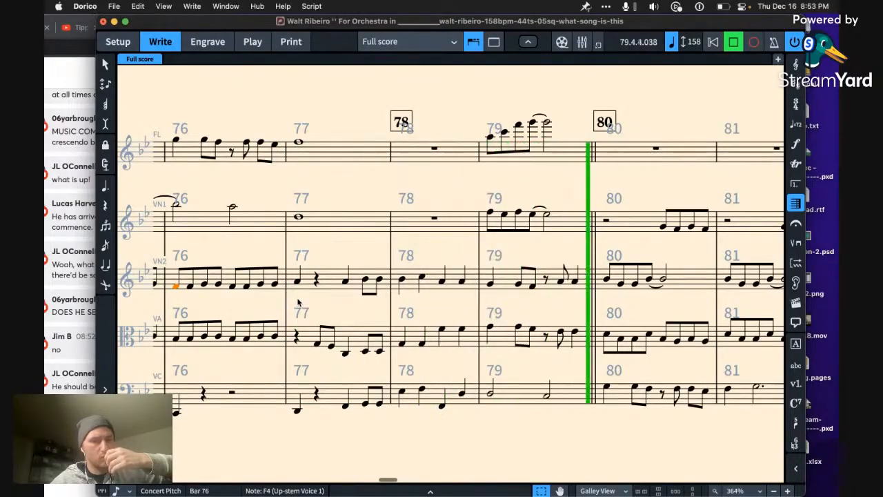
key("space")
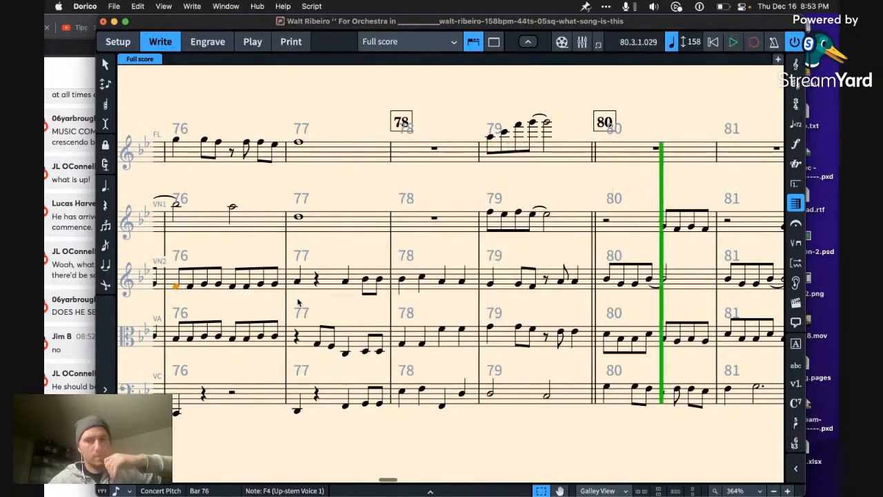
Step: Raise the first note of bar 79 to A4 in the second violin and by one step in the viola
double_click(487, 292)
key("Left")
key("Escape")
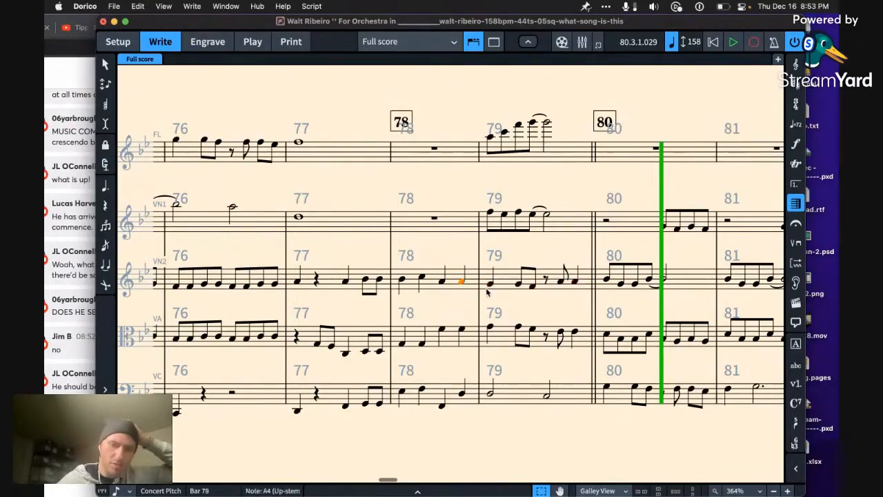
key("Right")
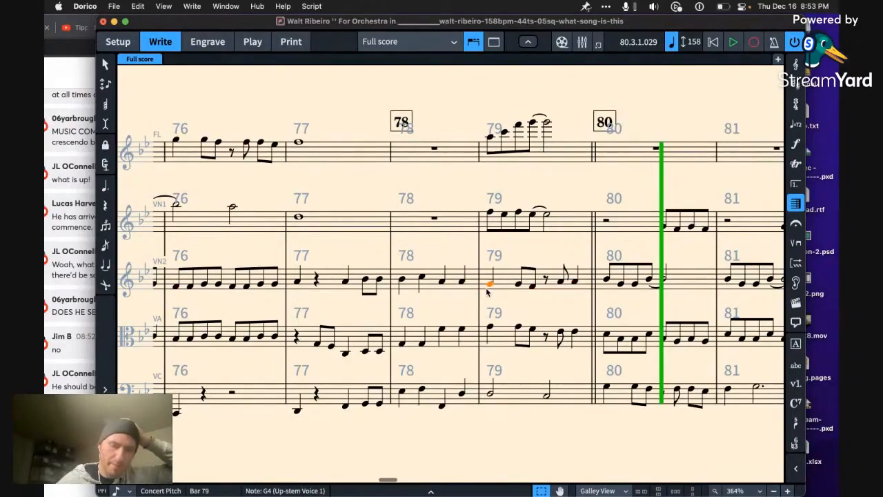
key("alt+Up")
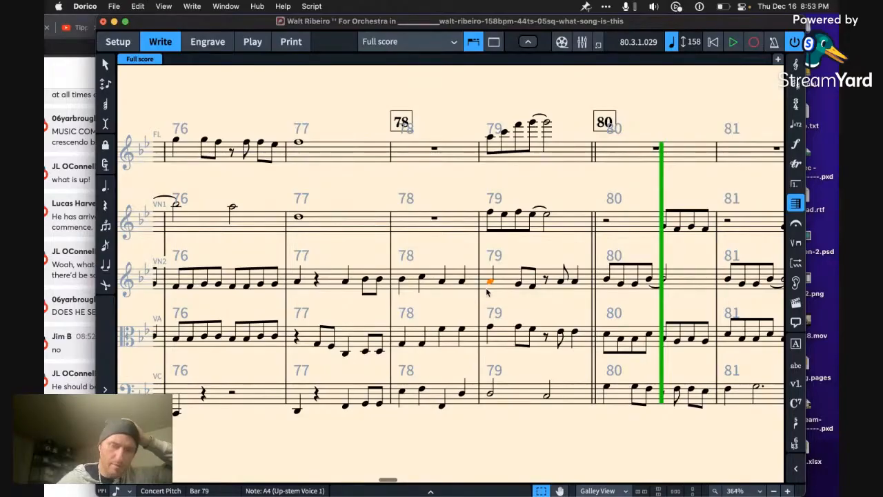
left_click(490, 327)
key("alt+Down")
key("alt+Down")
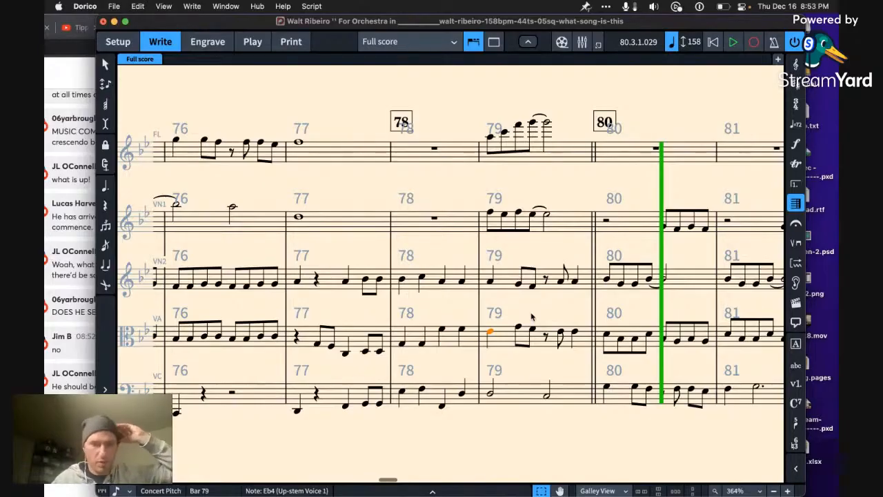
key("alt+Up")
key("alt+Up")
key("alt+Up")
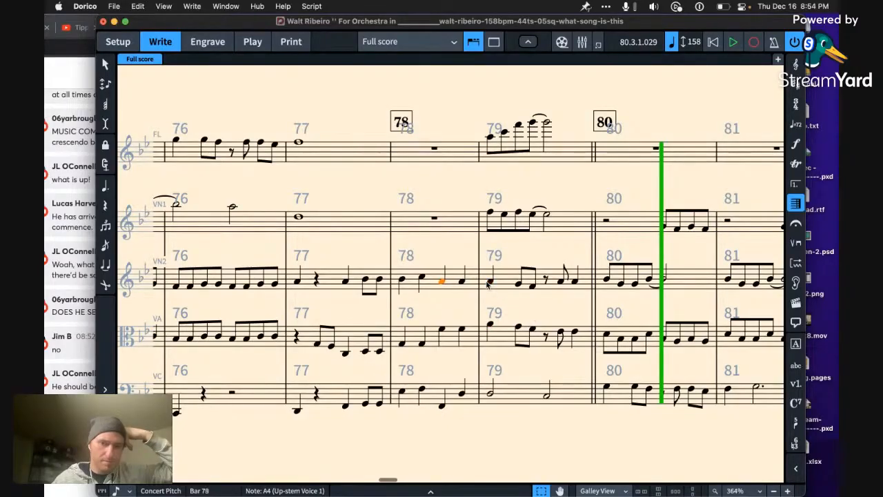
Step: Play the passage from the second violin's A4 in bar 77 through bar 79
key("Left")
key("Left")
key("Left")
key("Left")
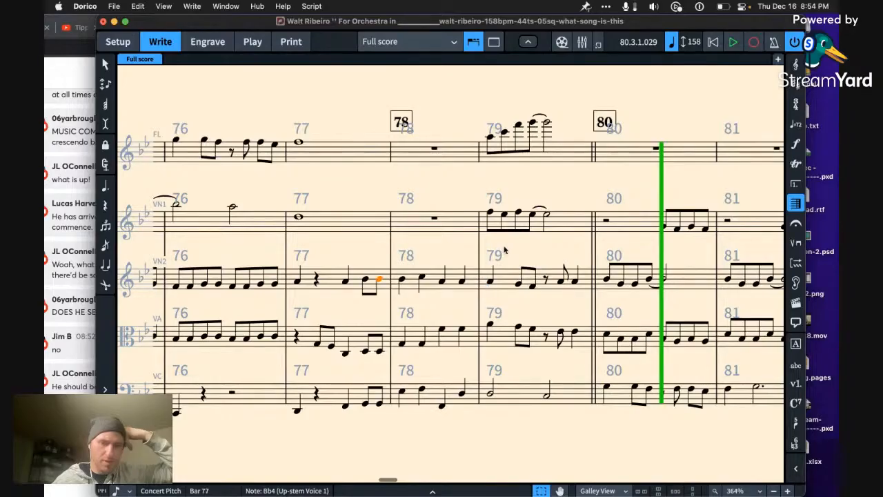
key("Left")
key("Left")
key("p")
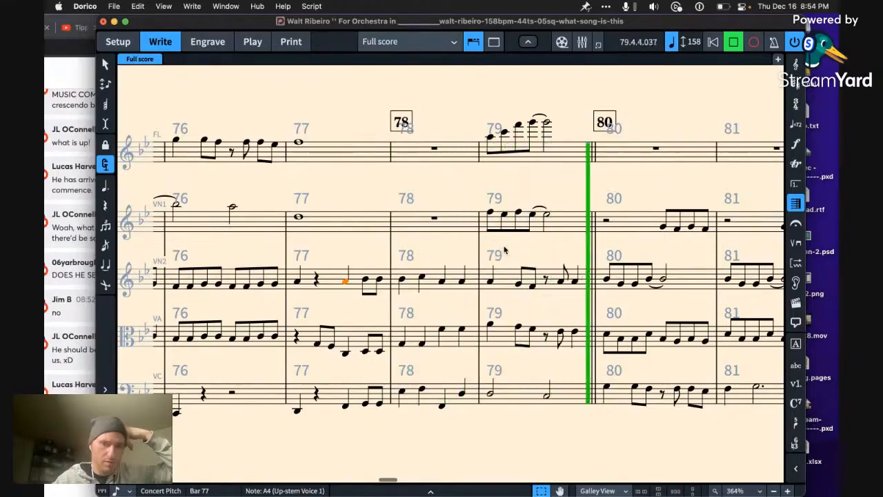
key("space")
Step: Delete all of the first violin's notes in bar 79 and play from its whole-note D5 in bar 77
left_click(564, 225)
key("Delete")
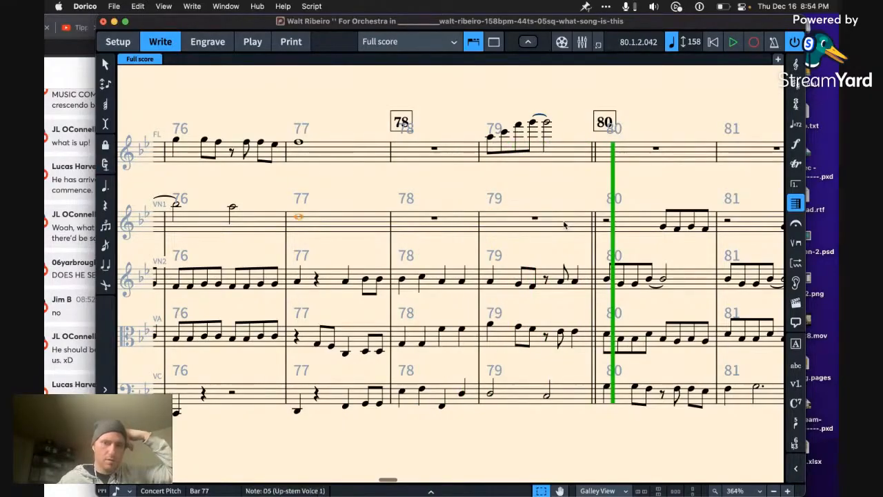
key("p")
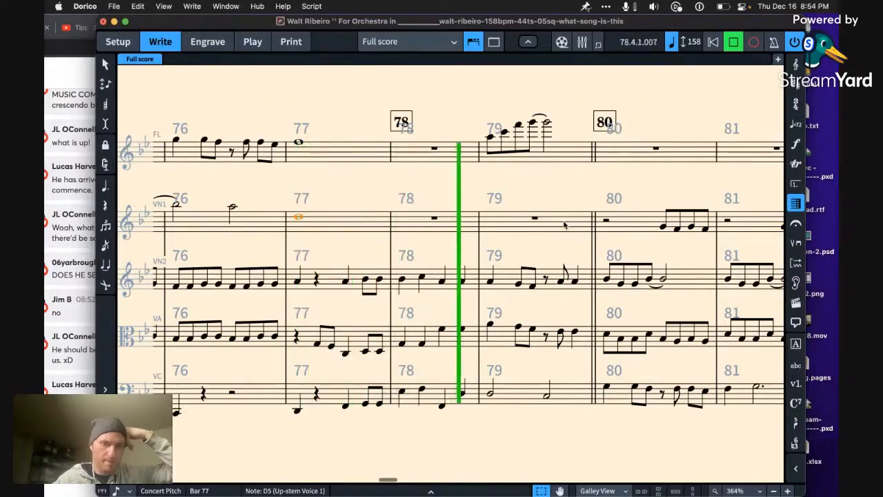
key("space")
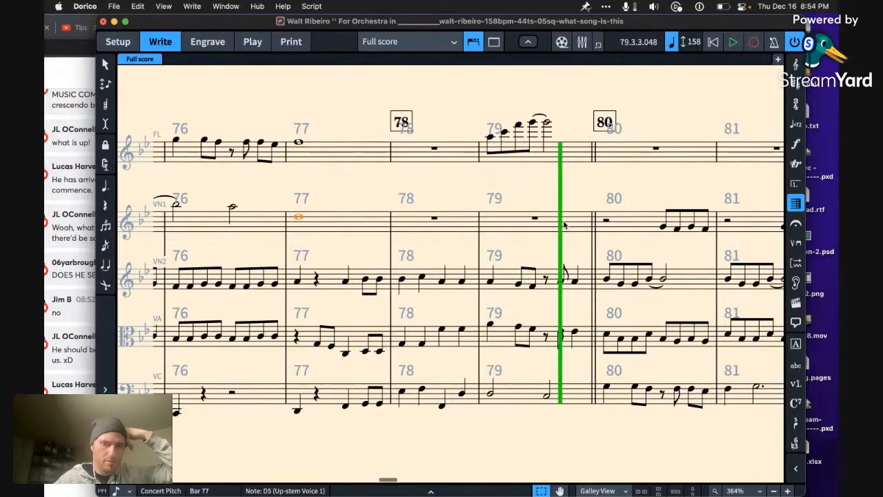
Step: Change the first notes of bar 79 in the second violin and viola to half notes on F4
left_click(490, 282)
key("shift+Down")
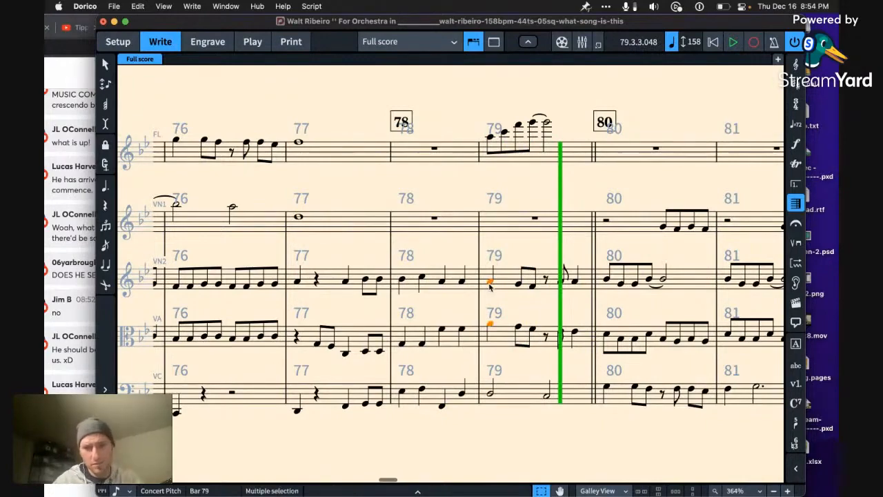
key("7")
Step: Play the passage from the second violin's last Bb4 in bar 77 into bar 79 and save the project
key("Left")
key("Left")
key("Left")
key("Left")
key("Left")
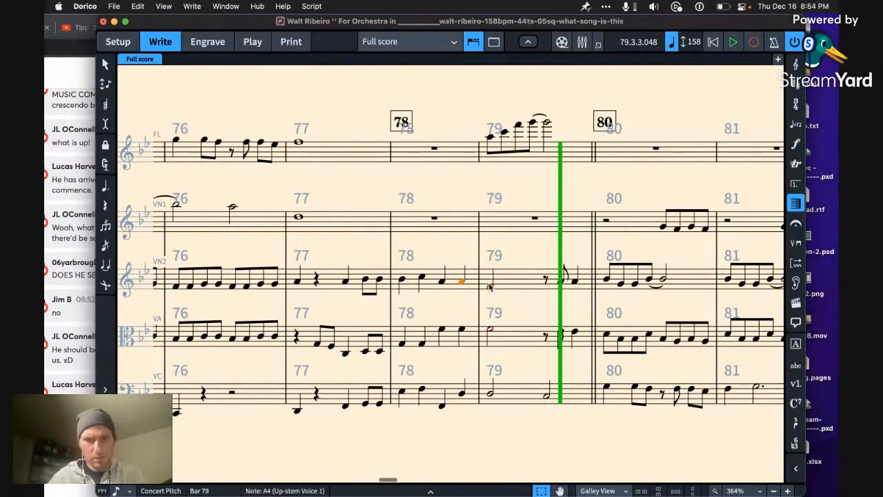
key("space")
key("super+s")
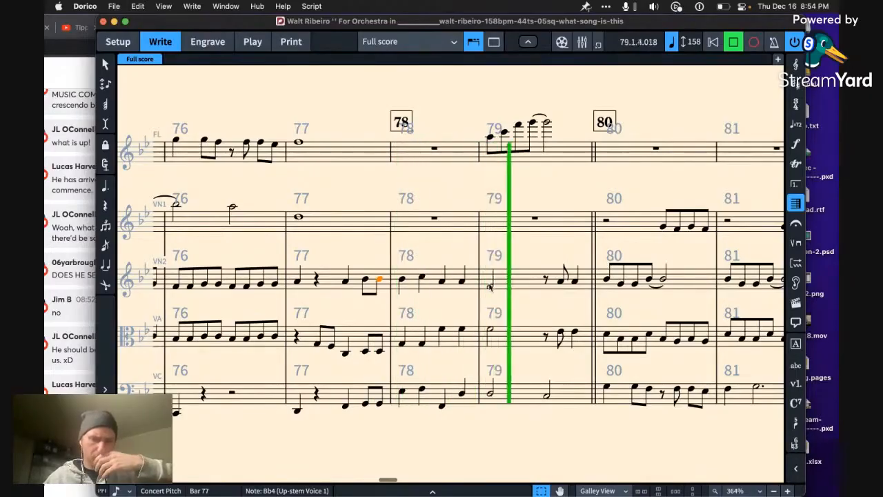
key("space")
Step: Raise the cello's third note in bar 78 by an octave
left_click(445, 412)
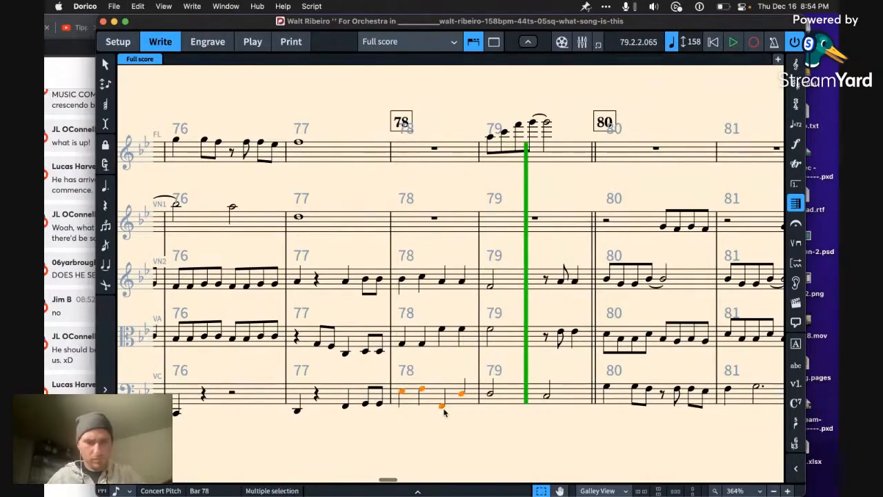
key("Right")
key("Left")
key("super+alt+Up")
Step: Lower both of the cello's half notes in bar 79 to A2 and play the passage from its Eb3 in bar 78
key("Right")
key("Right")
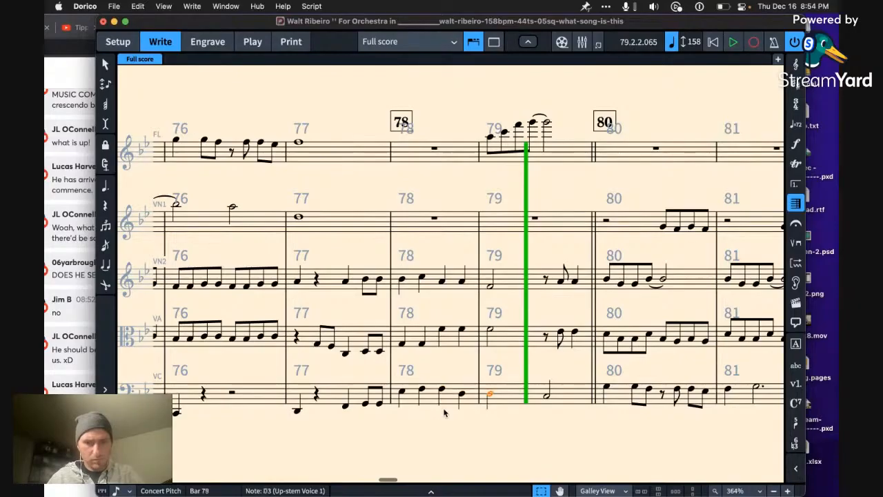
key("alt+Down")
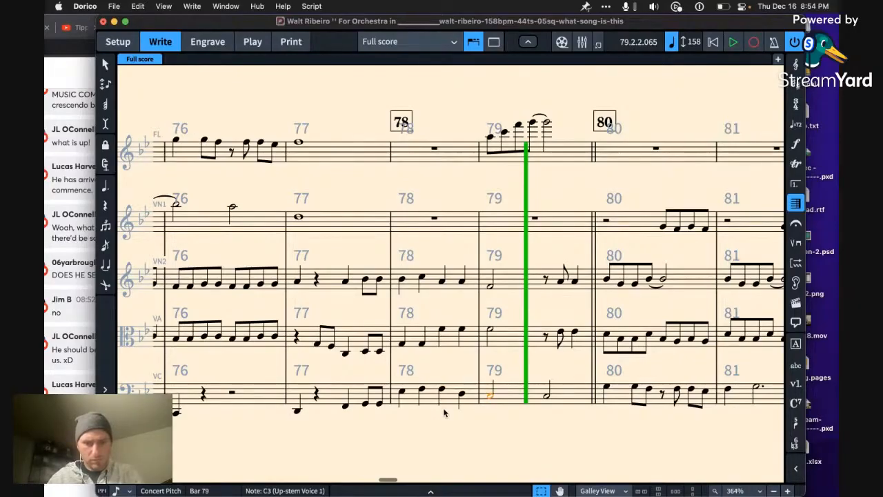
key("Right")
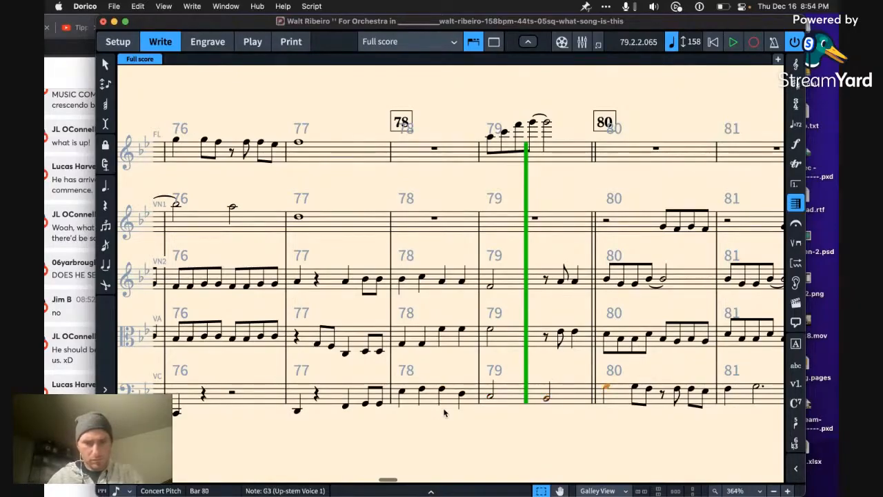
key("Left")
key("alt+Down")
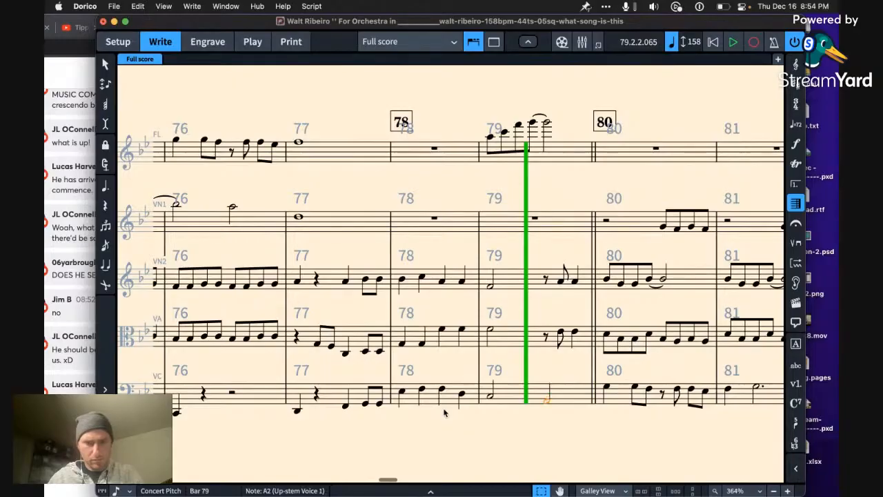
key("Left")
key("Left")
key("Left")
key("Left")
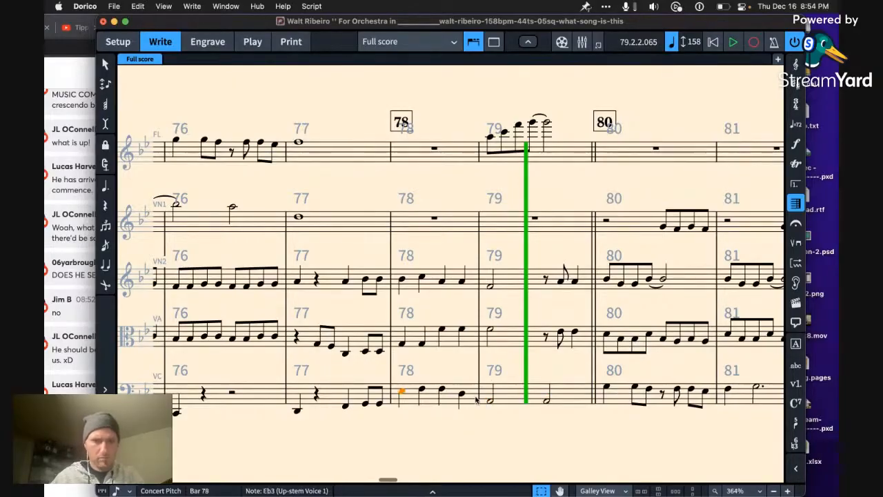
key("p")
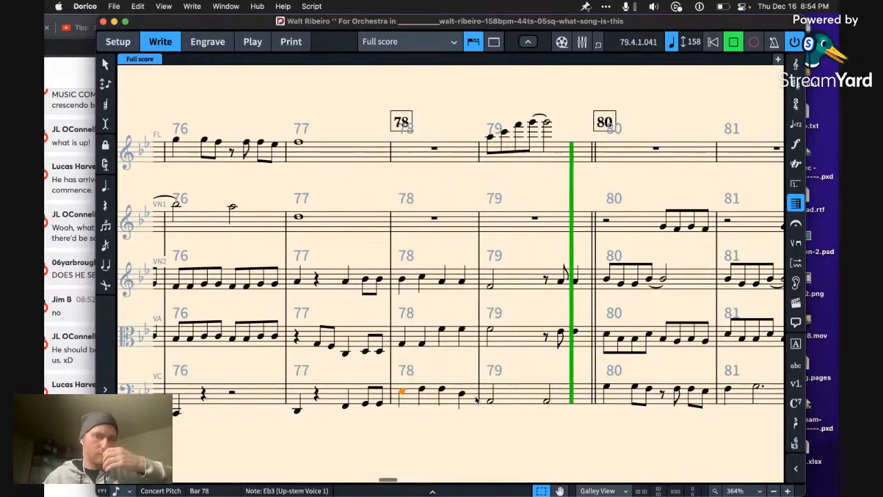
key("space")
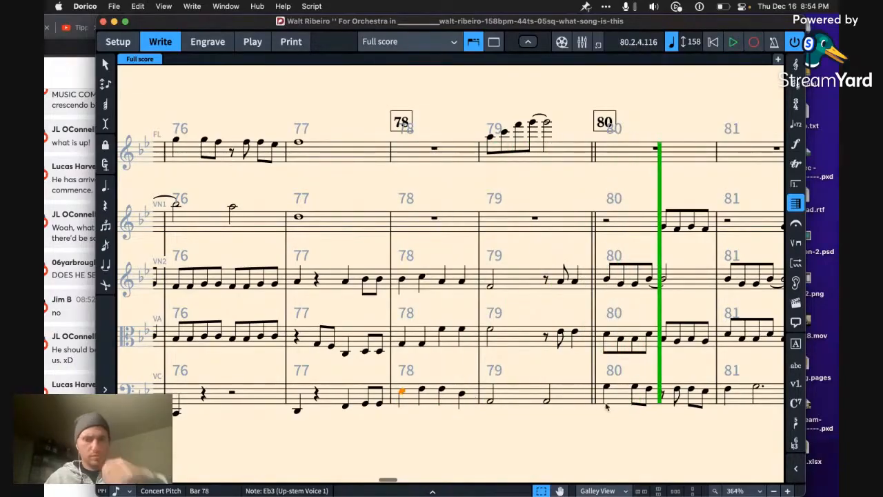
Step: Replace the cello's two A2 half notes in bar 79 with one whole note, undoing the extension into bar 80
left_click(549, 402)
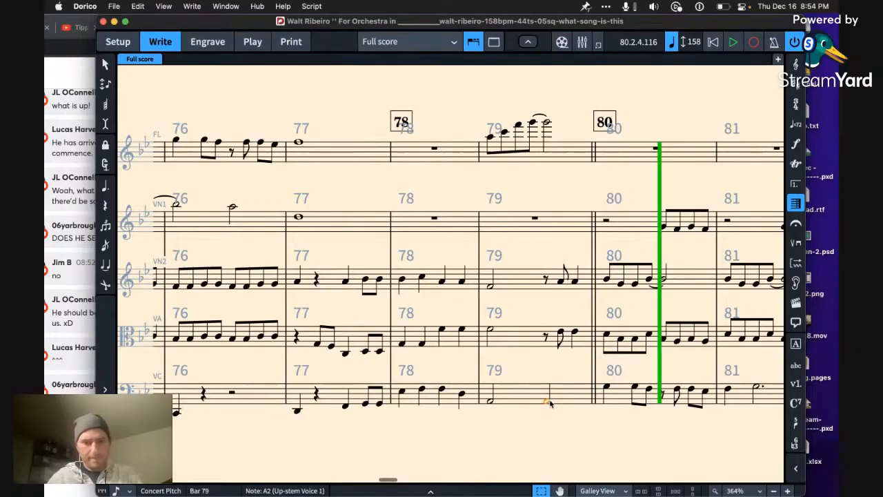
key("9")
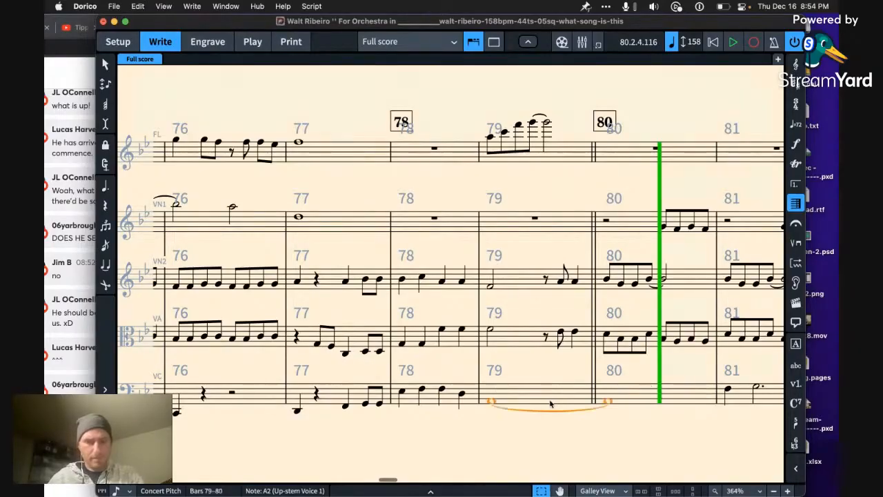
key("super+z")
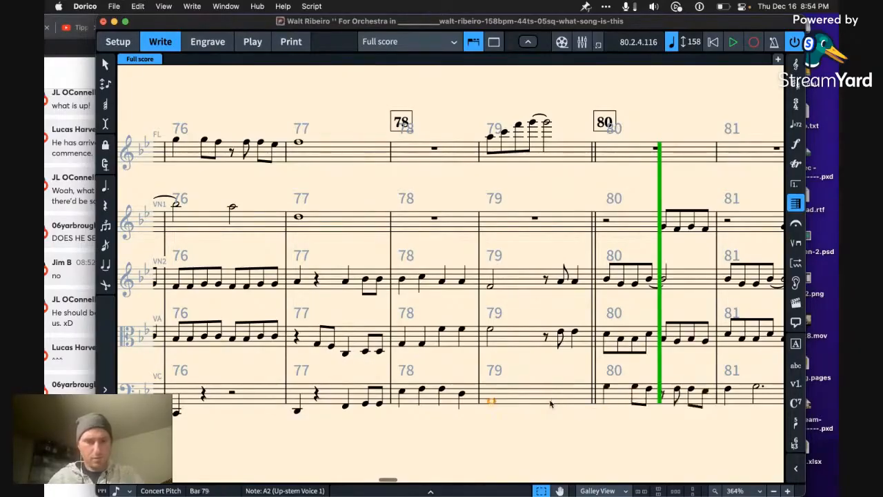
Step: Switch to the StreamYard broadcast in Chrome and look back through the viewers' earlier comments
left_click(60, 485)
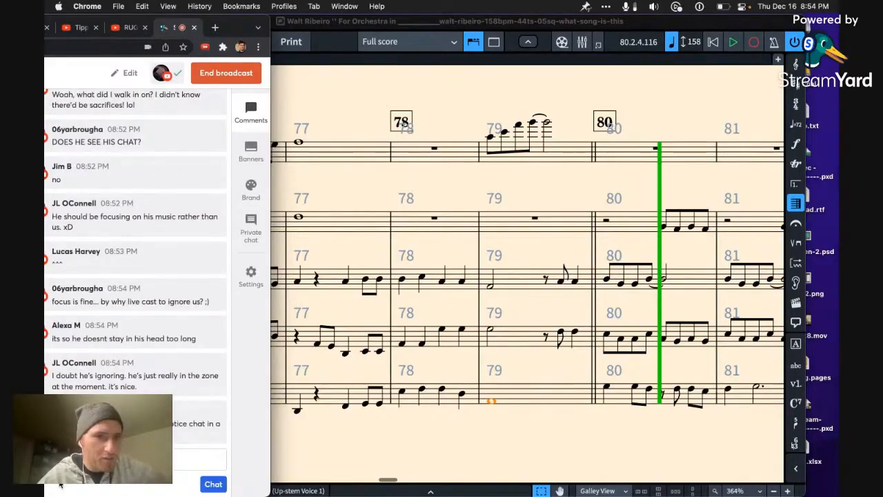
scroll(135, 265, "up", 5)
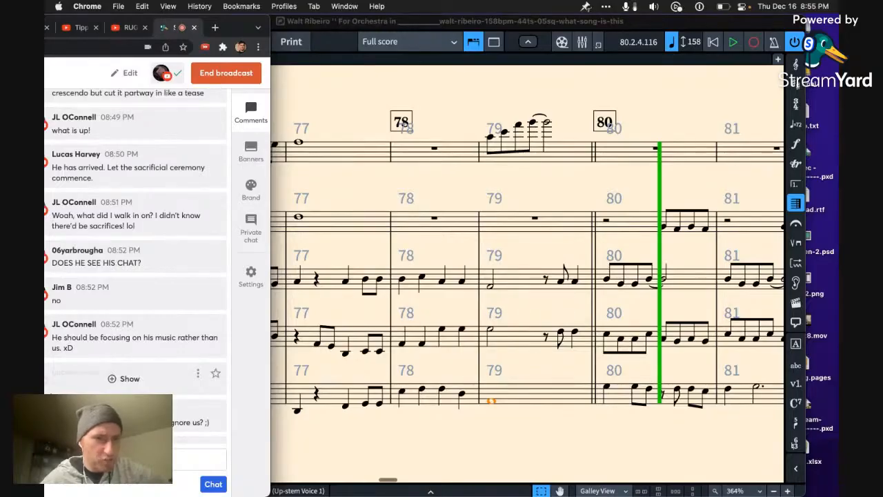
Step: Look through the viewers' comments back to 08:45 PM and forward again to the newest ones
scroll(135, 266, "up", 3)
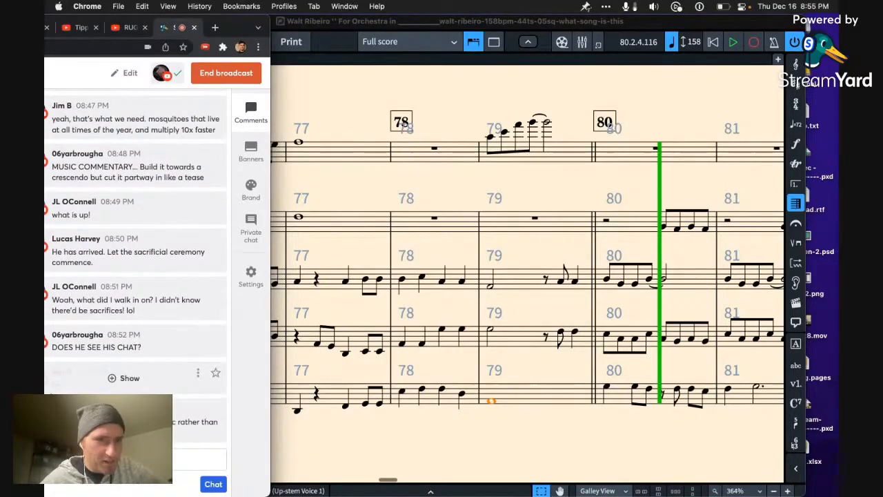
scroll(135, 265, "up", 3)
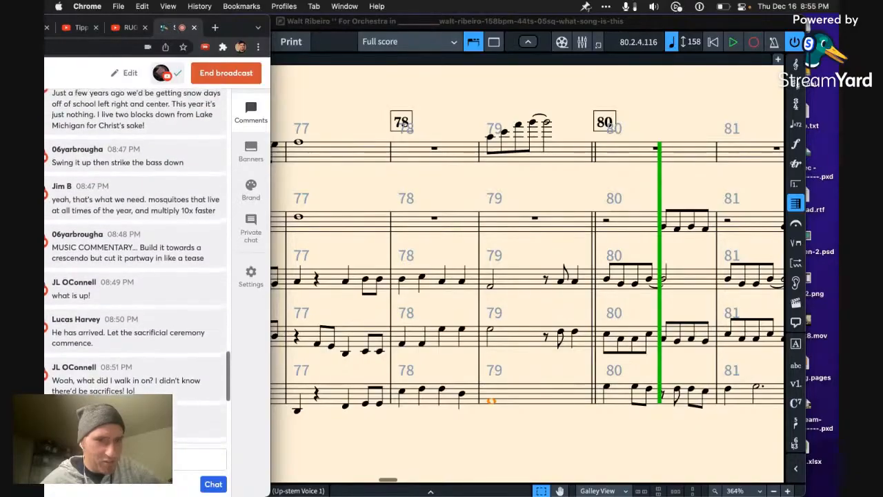
scroll(135, 376, "up", 1)
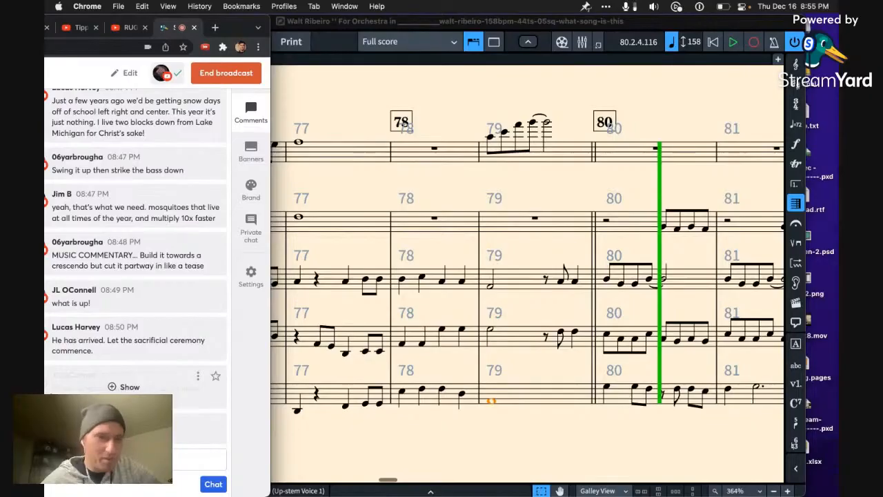
scroll(138, 276, "up", 5)
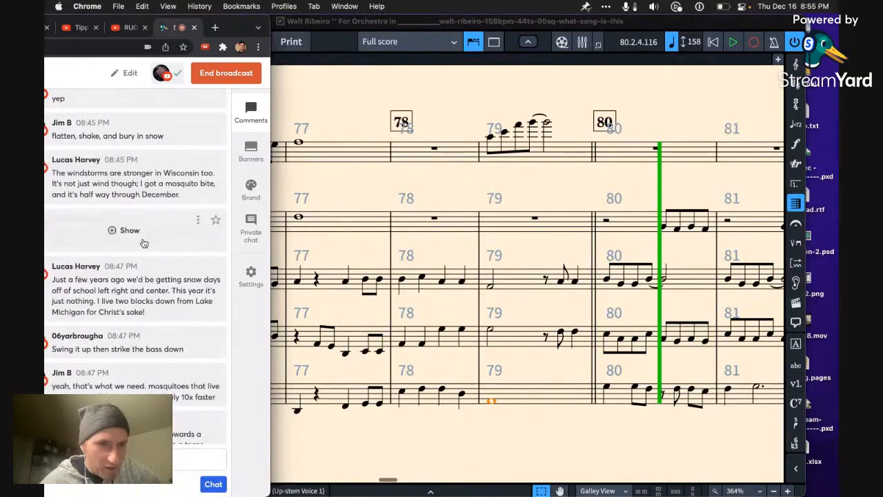
scroll(143, 243, "down", 2)
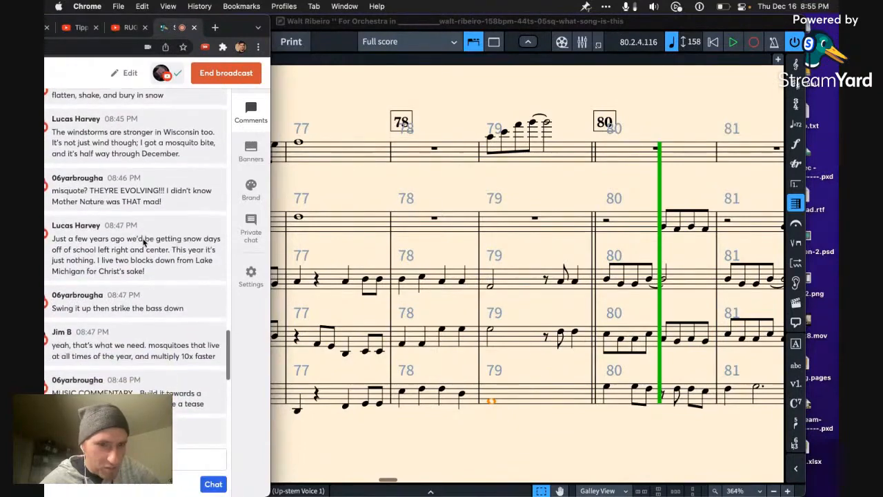
scroll(143, 243, "down", 4)
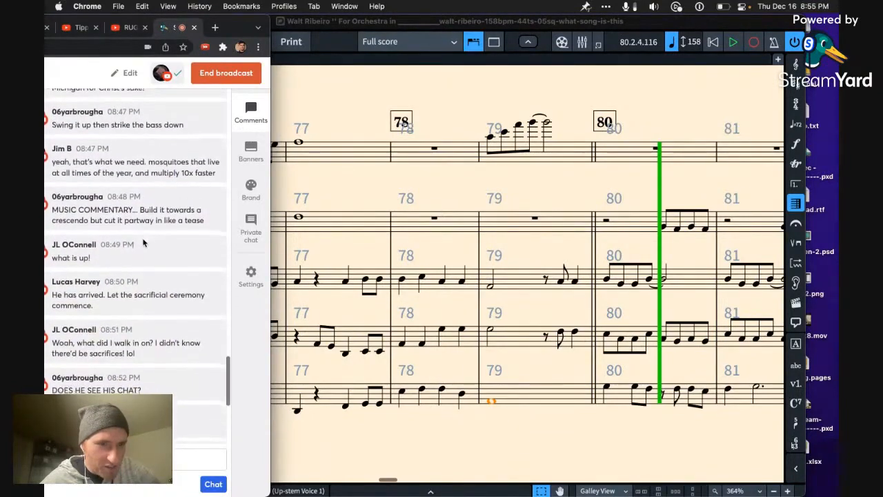
scroll(144, 243, "down", 2)
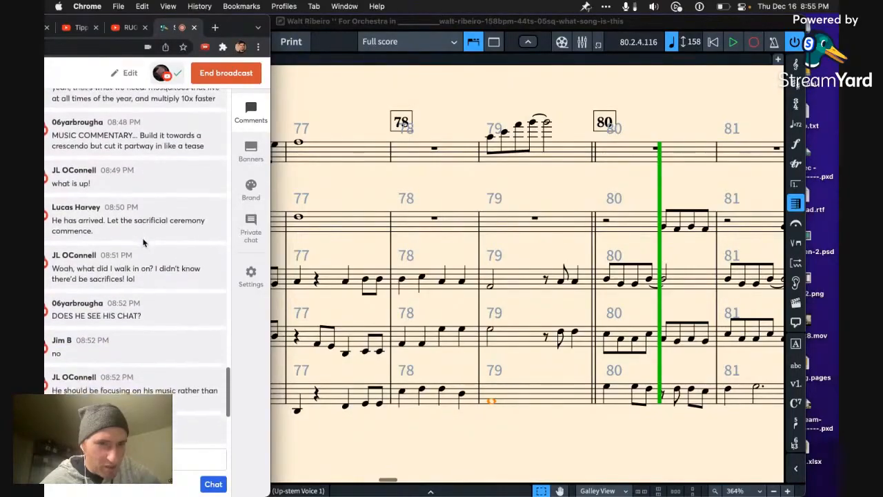
scroll(143, 241, "down", 1)
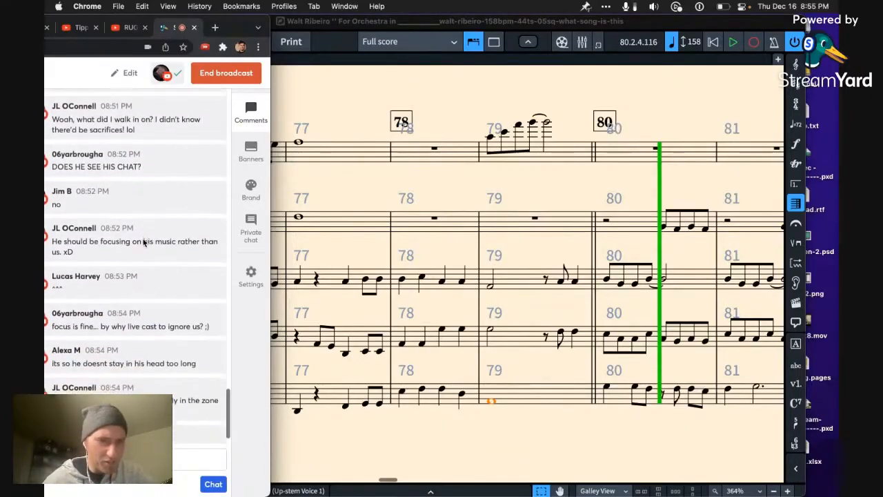
mouse_move(144, 245)
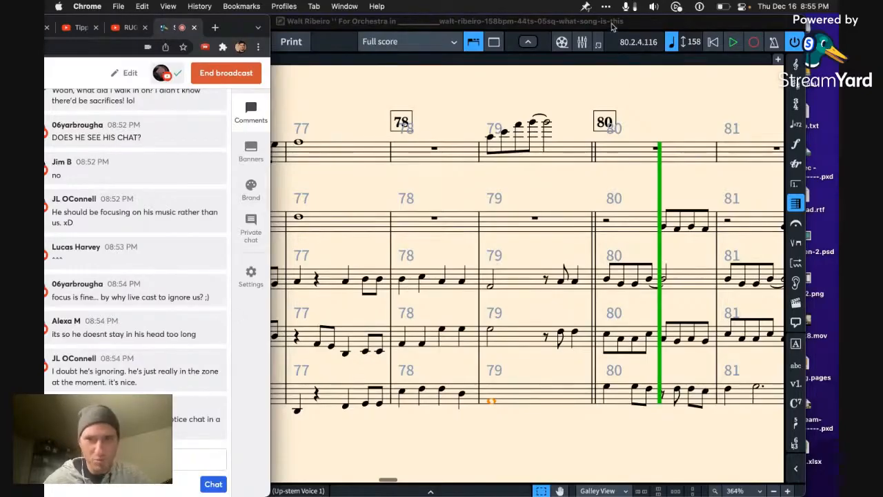
Step: Shift the Dorico window sideways and return to its score with nothing selected
left_click_drag(611, 26, 645, 21)
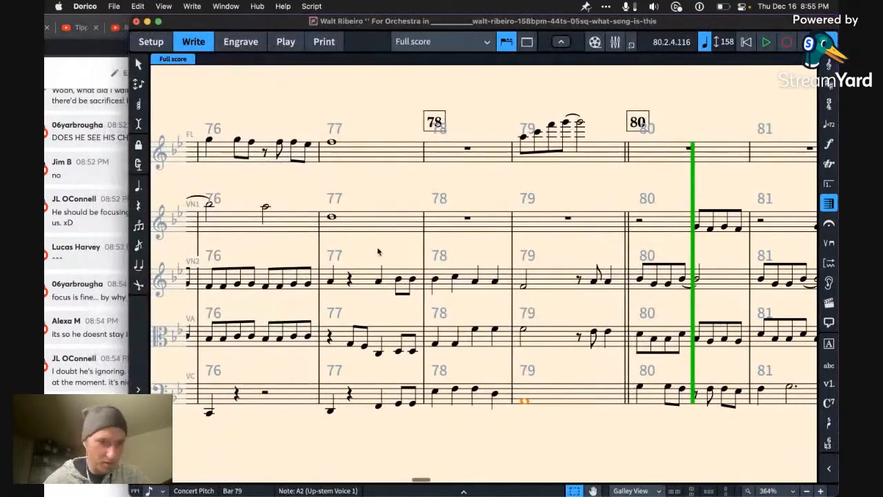
key("super+Tab")
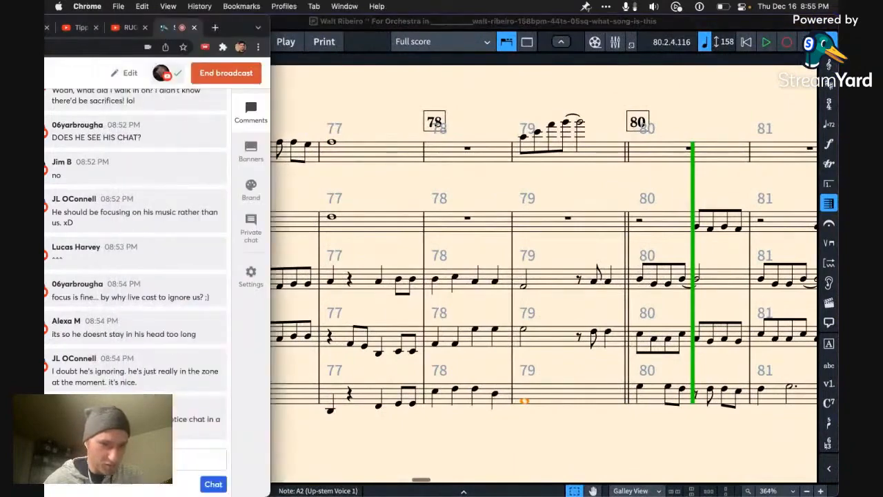
left_click(344, 386)
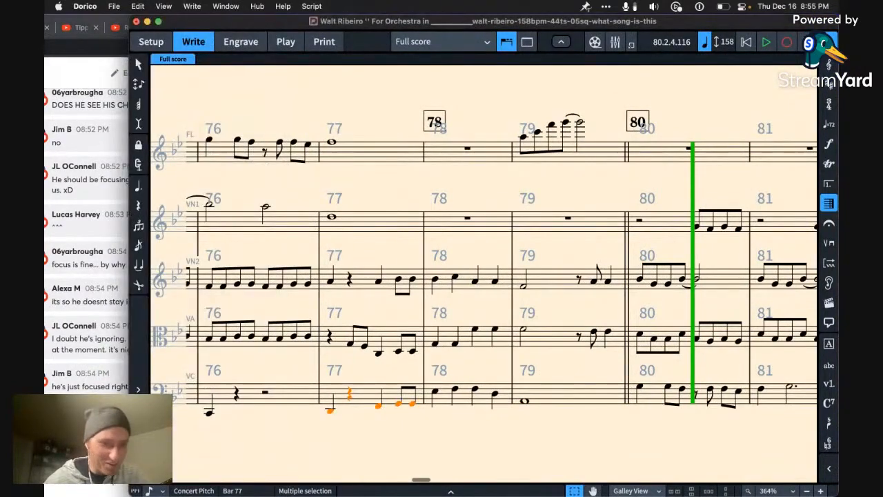
key("super+Tab")
left_click(301, 416)
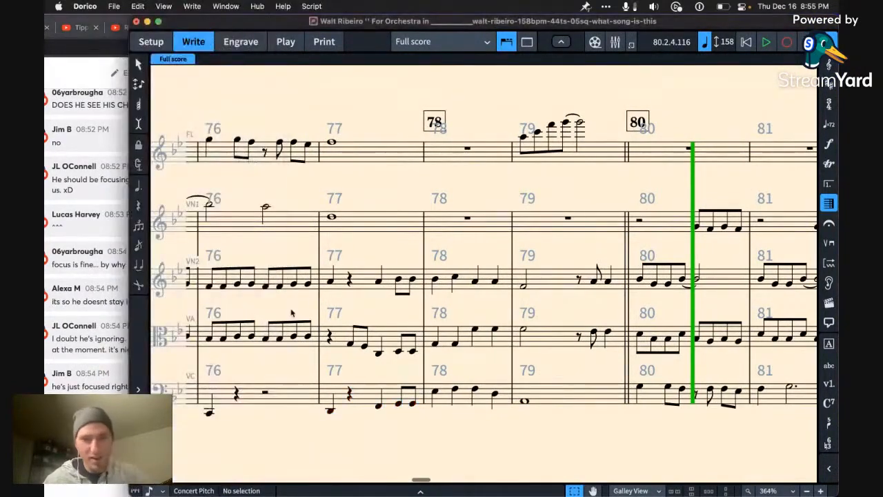
Step: Play the score from the first violin's C6 in bar 75 through to bar 83
left_click(273, 231)
key("Left")
key("Left")
key("Left")
key("space")
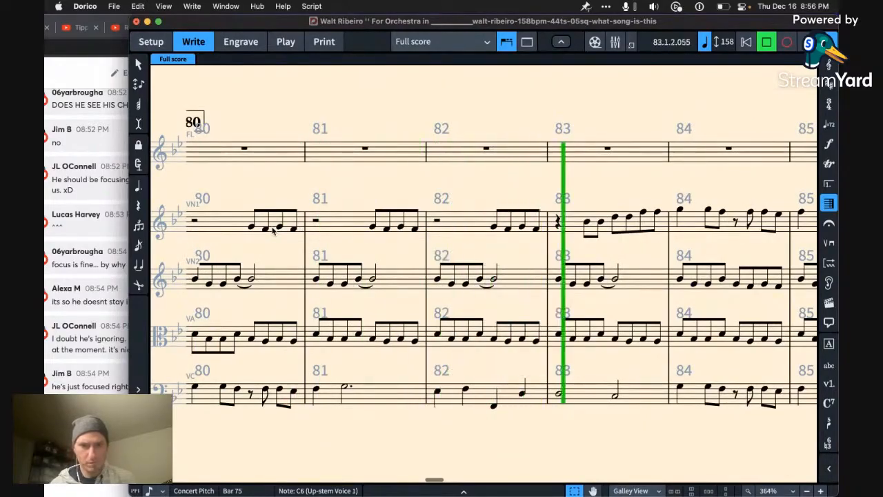
key("space")
Step: Find the flute figure in bar 73 and play it from its opening Bb5
key("x")
key("x")
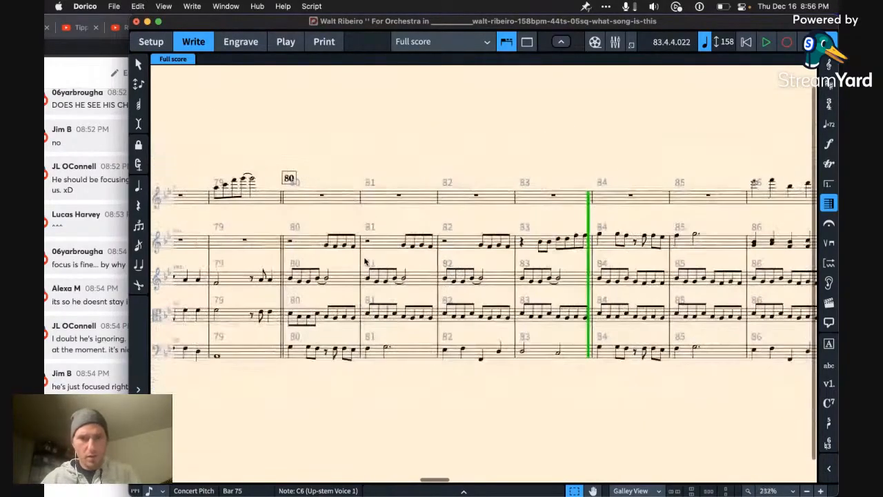
scroll(365, 261, "left", 4)
scroll(366, 261, "left", 6)
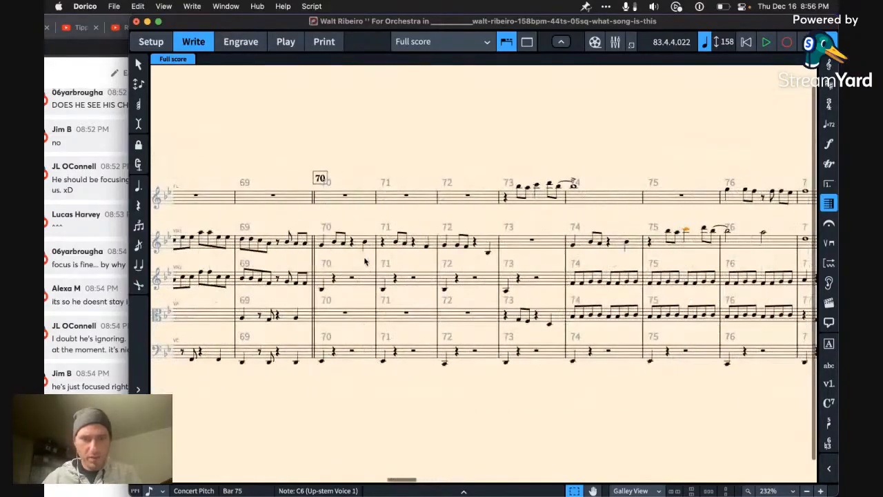
left_click(516, 200)
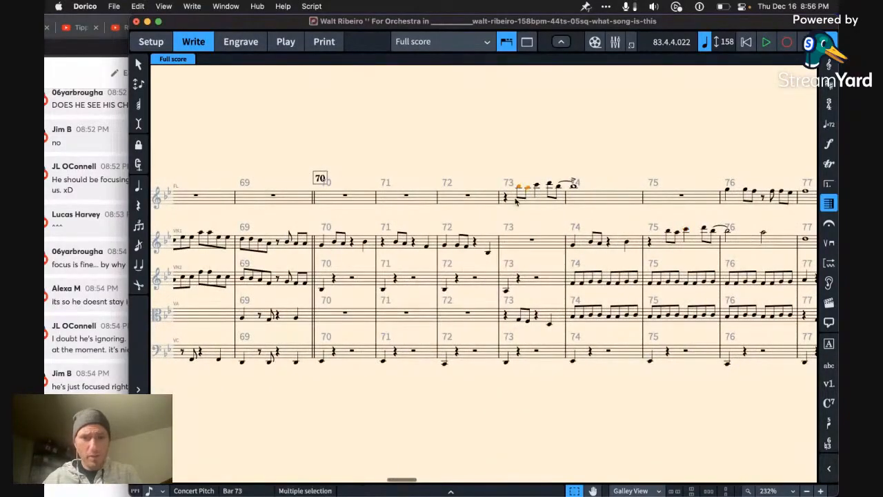
left_click(513, 200)
key("space")
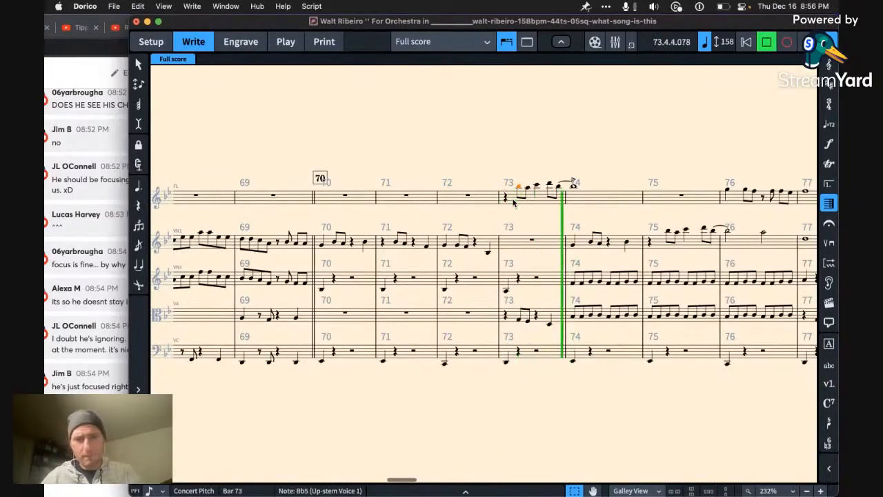
key("space")
Step: Copy the flute phrase from bars 73 and 74 into the flute's empty bars starting at bar 83
left_click(505, 199)
left_click(574, 196, "shift")
scroll(585, 196, "right", 10)
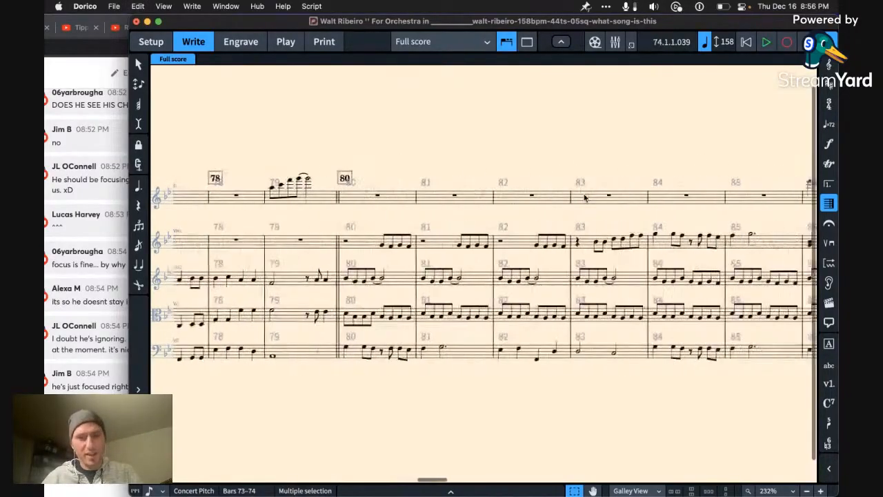
left_click(510, 205)
key("super+v")
Step: Play the passage from the flute's rest in bar 81 through the pasted phrase and into bar 89
key("Left")
key("Left")
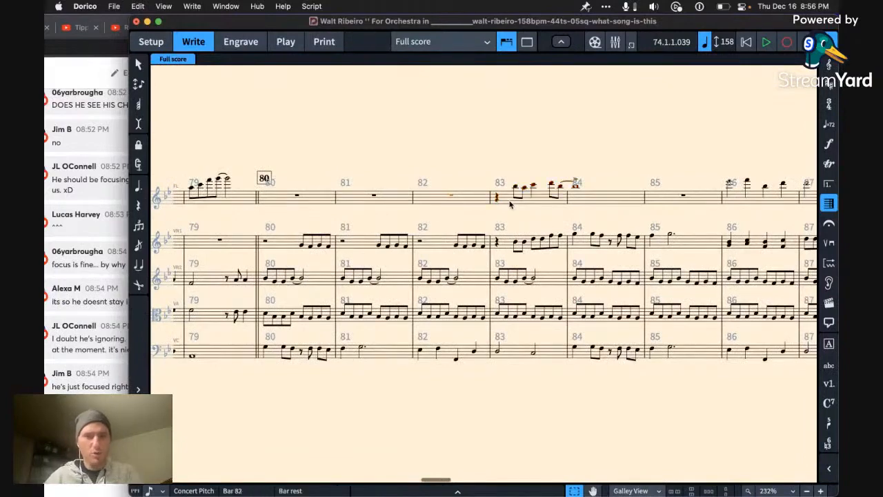
key("space")
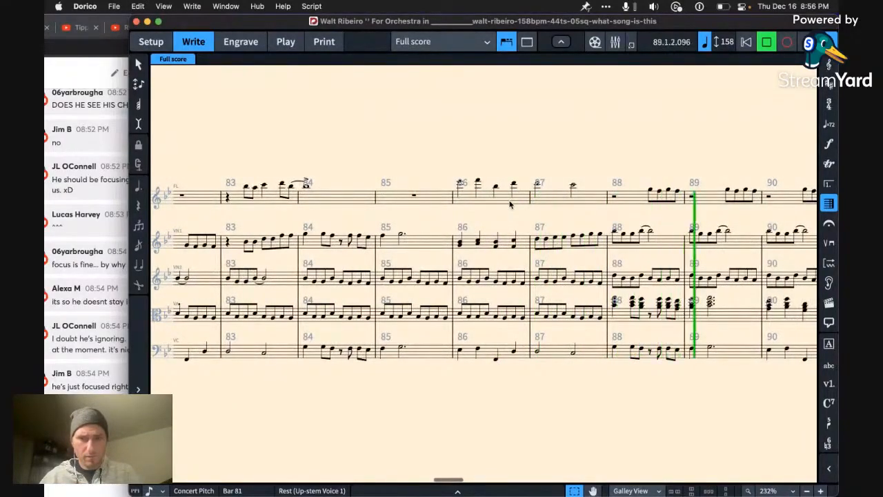
key("space")
Step: Raise the flute's four eighth notes in bar 89 so they alternate between D6 and C6
left_click(535, 204)
key("alt+Up")
key("alt+Up")
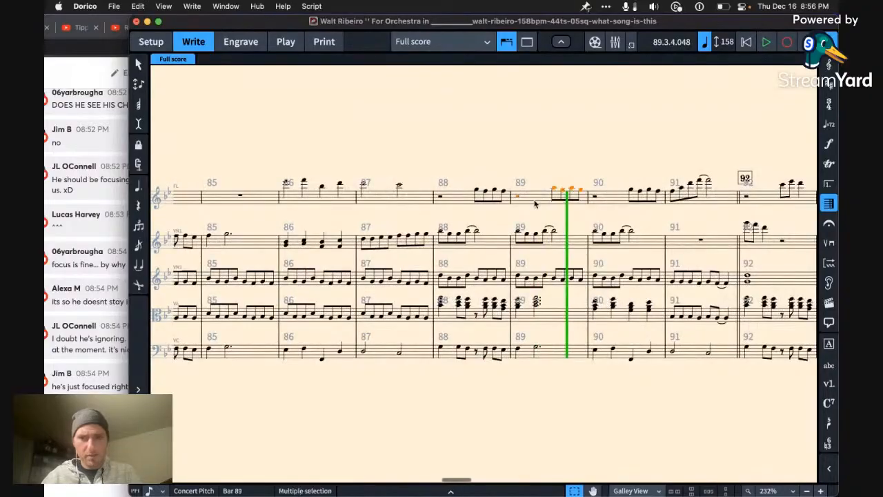
key("Left")
key("Left")
key("Left")
key("Left")
key("Left")
key("Right")
key("Right")
key("Right")
key("Right")
key("Right")
key("Right")
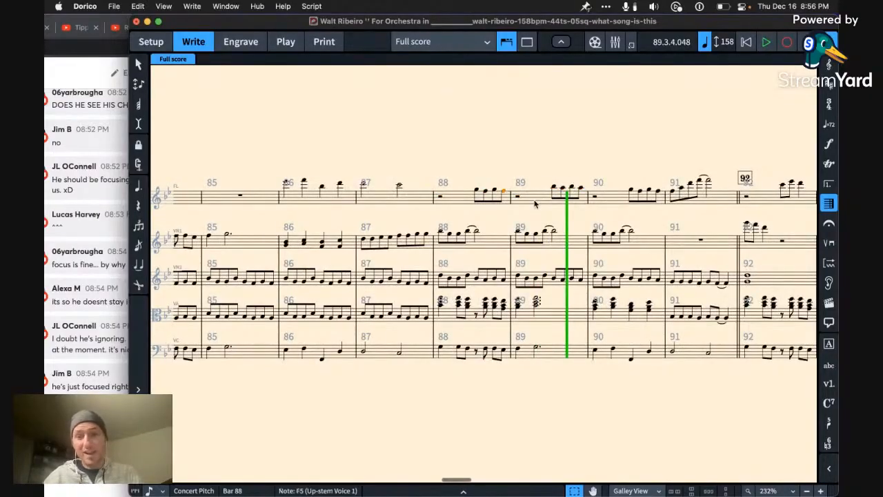
key("shift+Right")
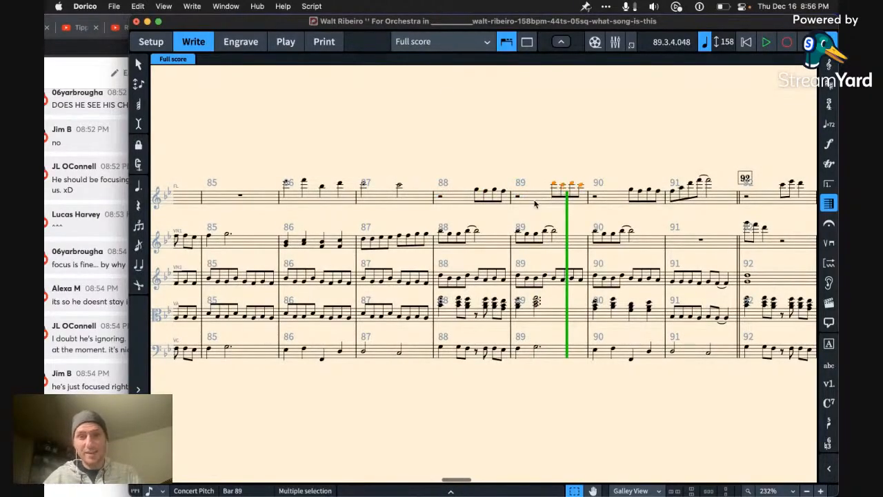
Step: Play the passage from the flute's C6 in bar 87 through to bar 92
key("Left")
key("Left")
key("Left")
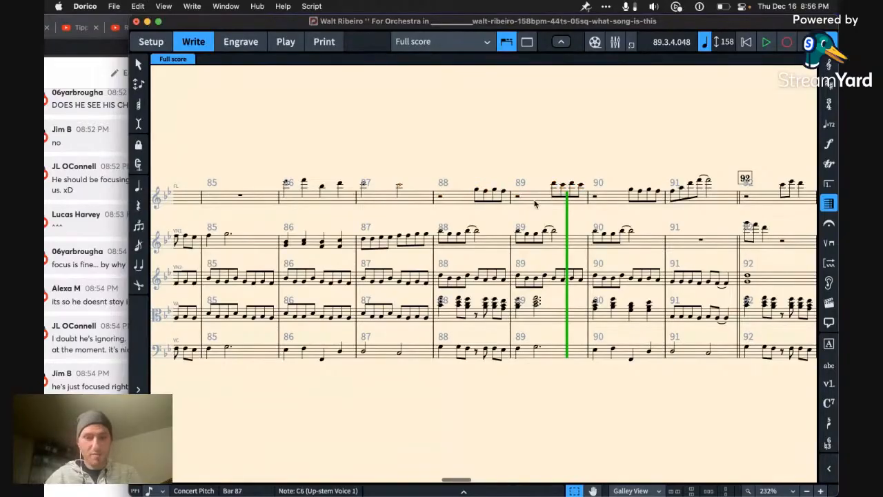
key("p")
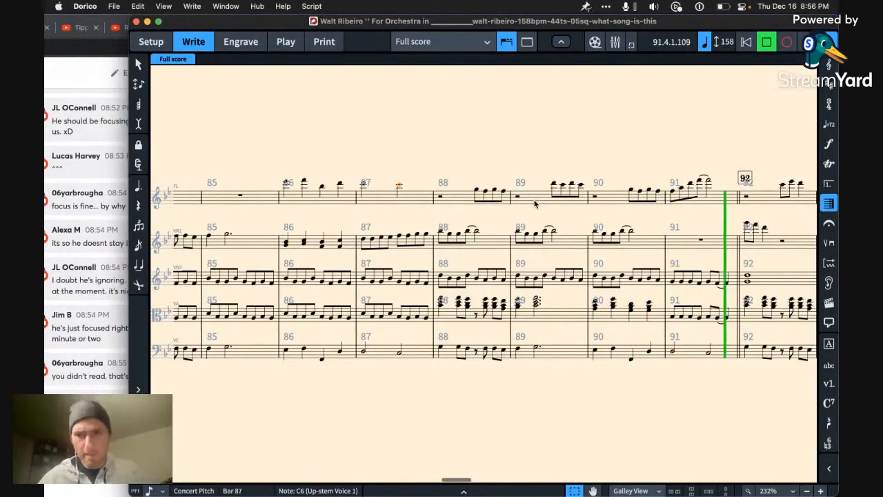
key("space")
Step: Replace the flute's rest and four eighth notes in bar 90 with a D6 whole note and play from bar 89
scroll(535, 204, "right", 3)
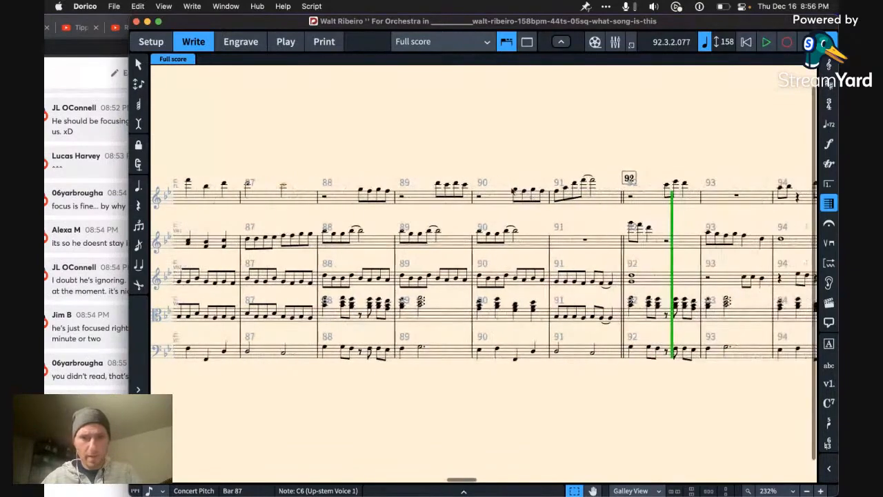
key("d")
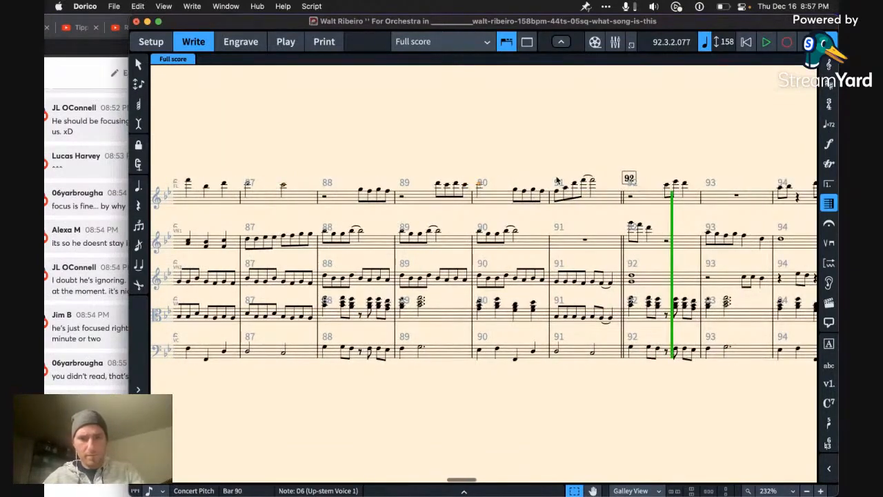
key("8")
key("space")
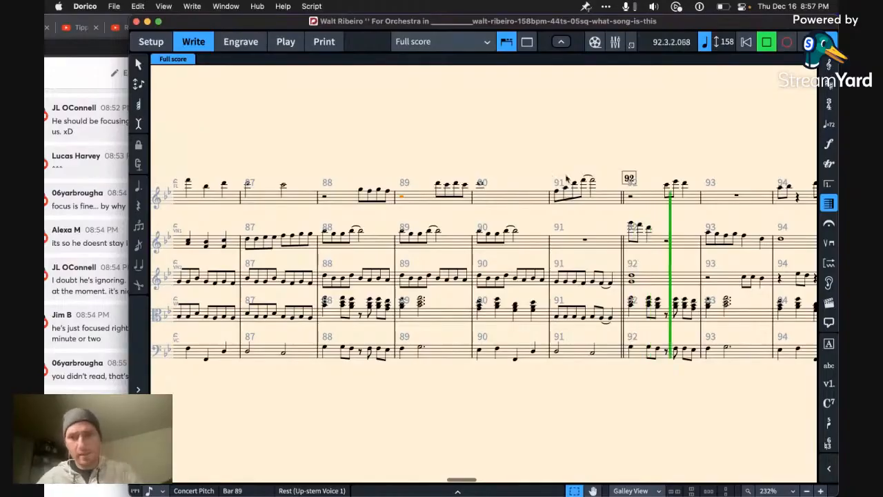
key("space")
Step: Enter a G6 at the start of the flute's bar 92 in place of the opening rest
left_click(592, 178)
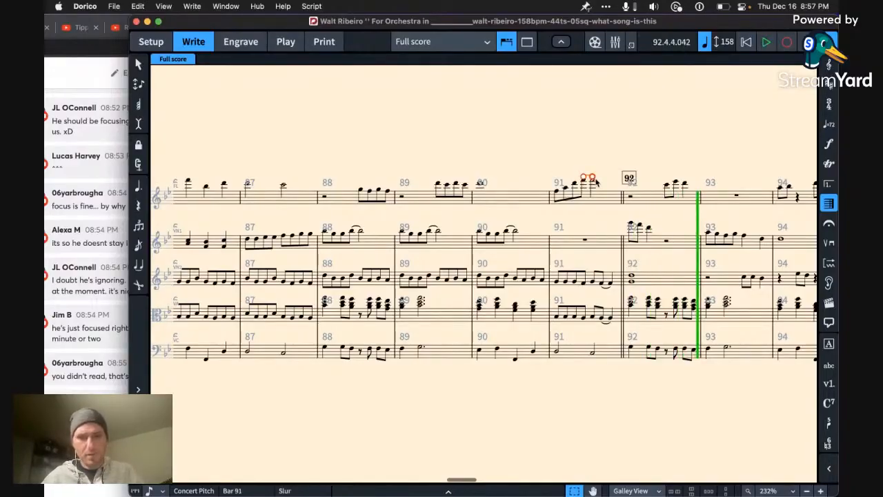
left_click(601, 196)
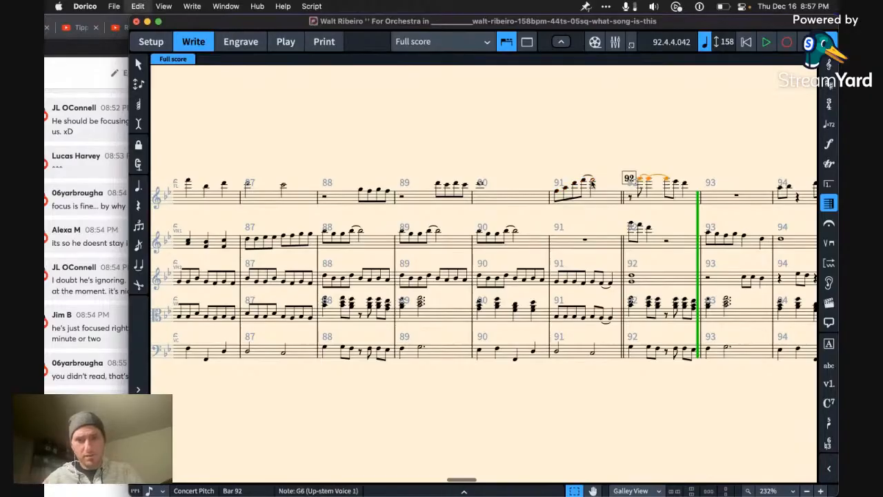
left_click(591, 183)
key("Right")
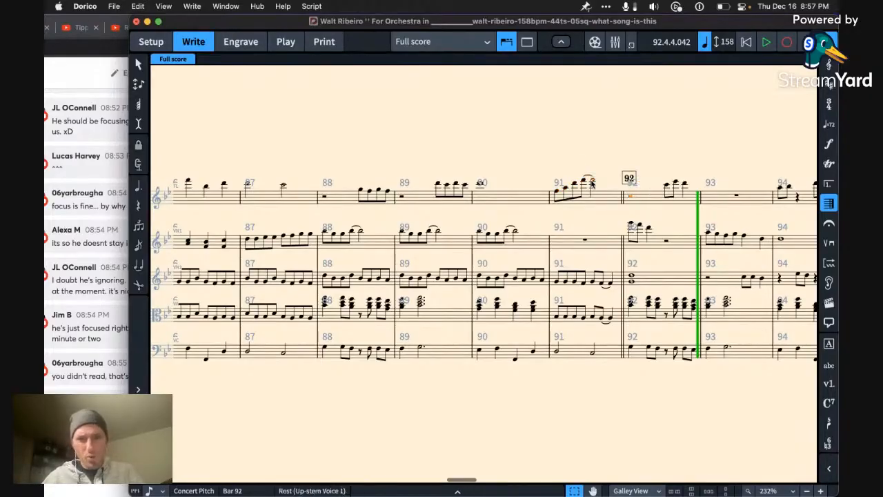
key("Return")
key("f")
key("alt+Up")
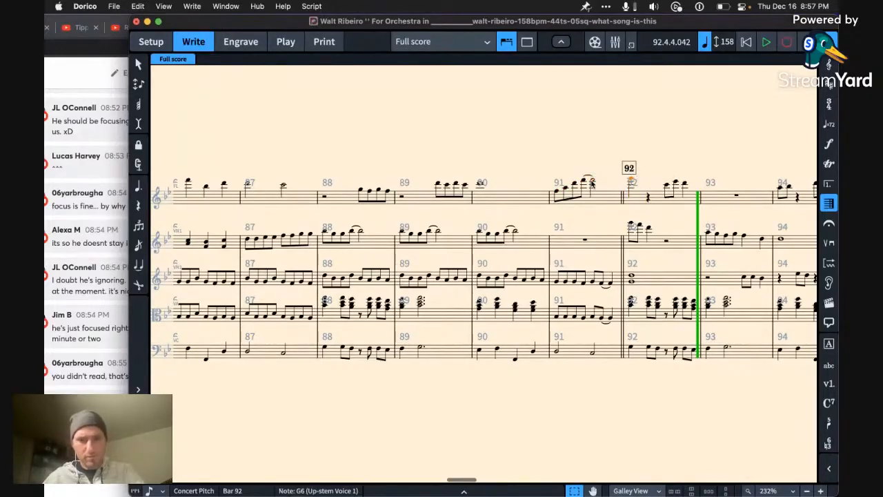
Step: Go back to the flute's D6 in bar 89 and briefly play from there
key("Left")
key("Left")
key("Left")
key("Left")
key("Left")
key("Left")
key("Left")
key("Left")
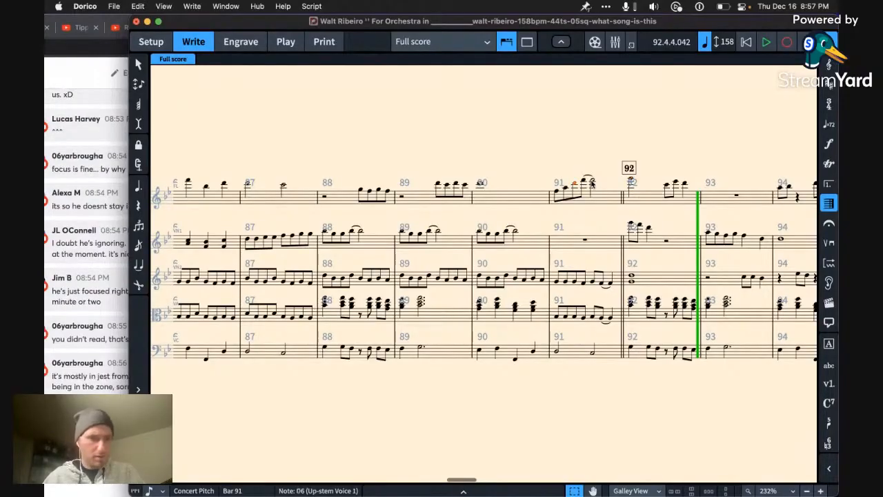
key("space")
key("space")
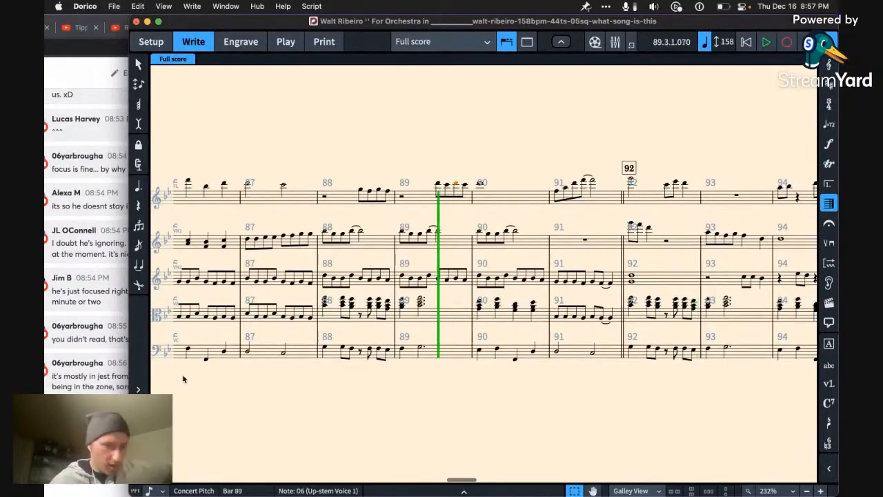
Step: Switch to Chrome to check the live stream chat, and open the external drive from the desktop in Finder
left_click(124, 414)
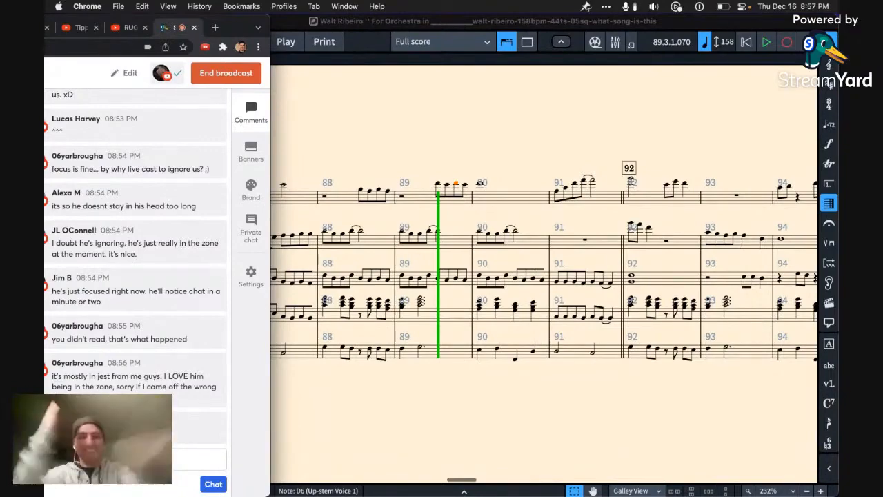
key("ctrl+Up")
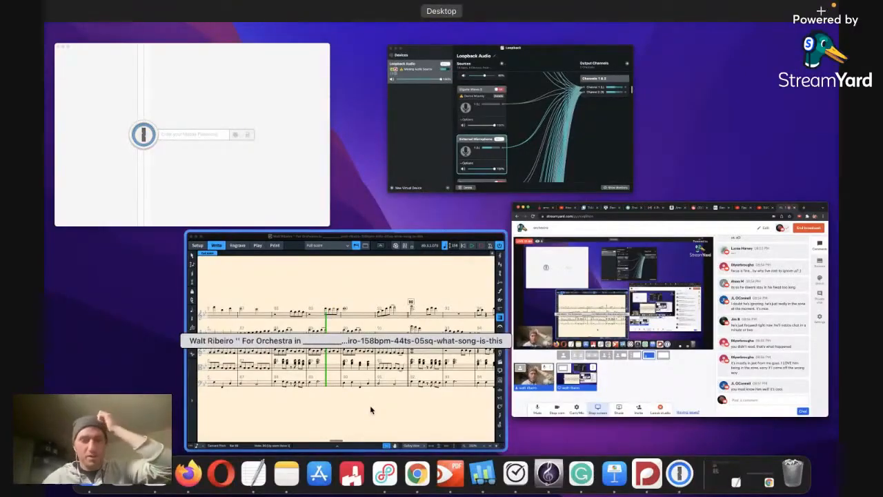
left_click(585, 343)
key("F11")
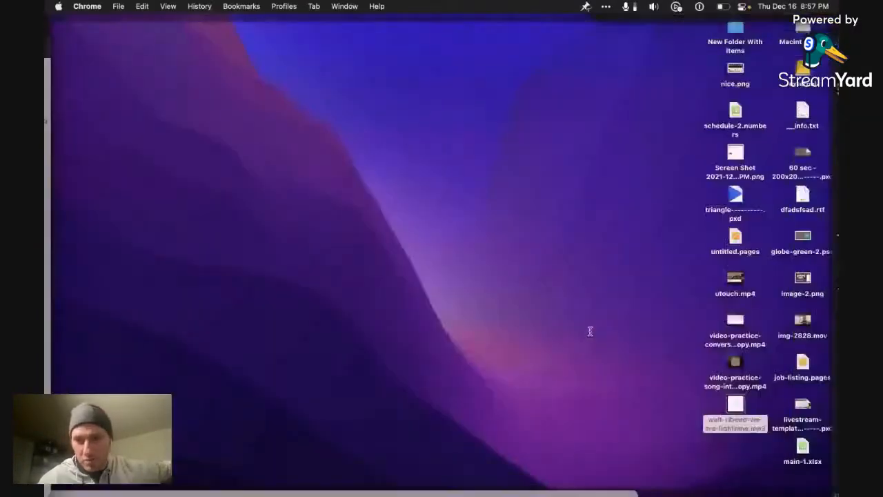
double_click(802, 71)
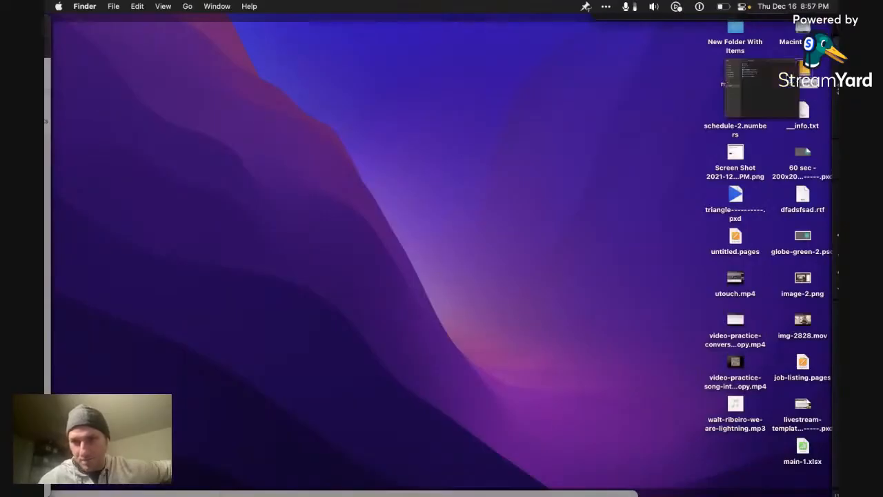
Step: Browse the string-quartet folder from the what-song-is-this project up to the bassy-jumps project
left_click(180, 179)
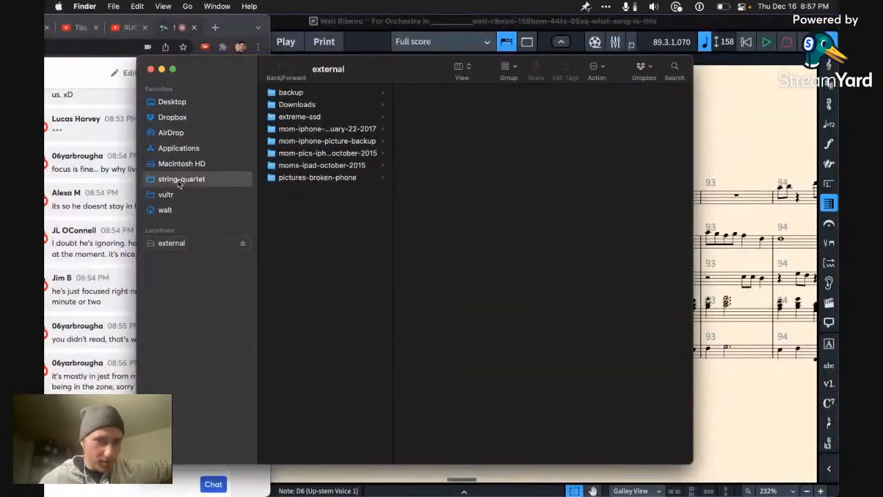
left_click_drag(391, 204, 558, 194)
left_click(459, 190)
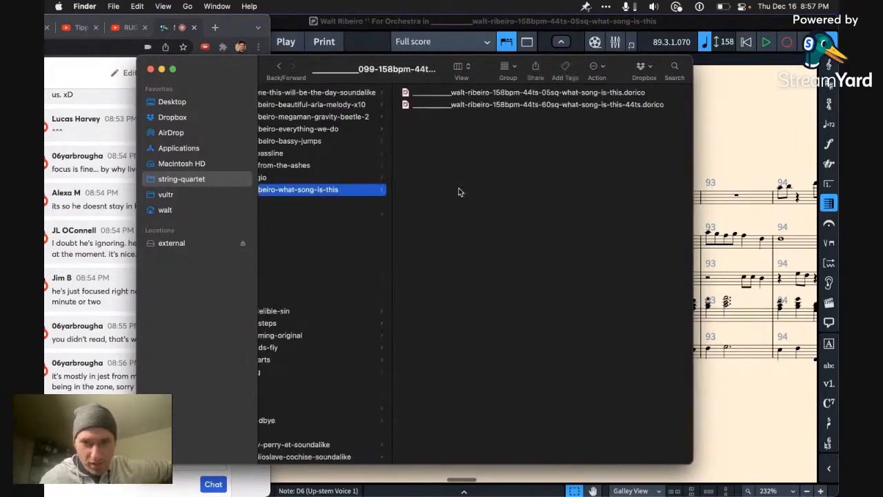
key("Up")
key("Up")
key("Up")
key("Up")
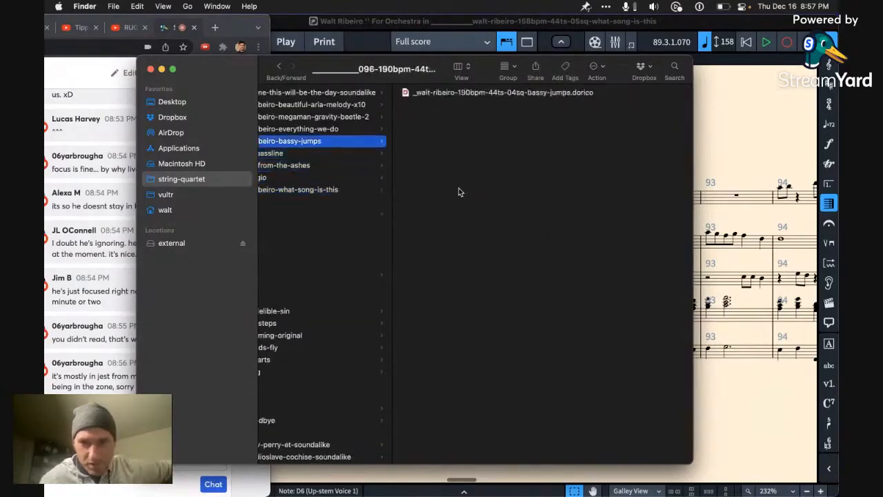
Step: Search the whole Mac for the chat viewer's username and show the contents of the matching highway-robbery folder
left_click(675, 68)
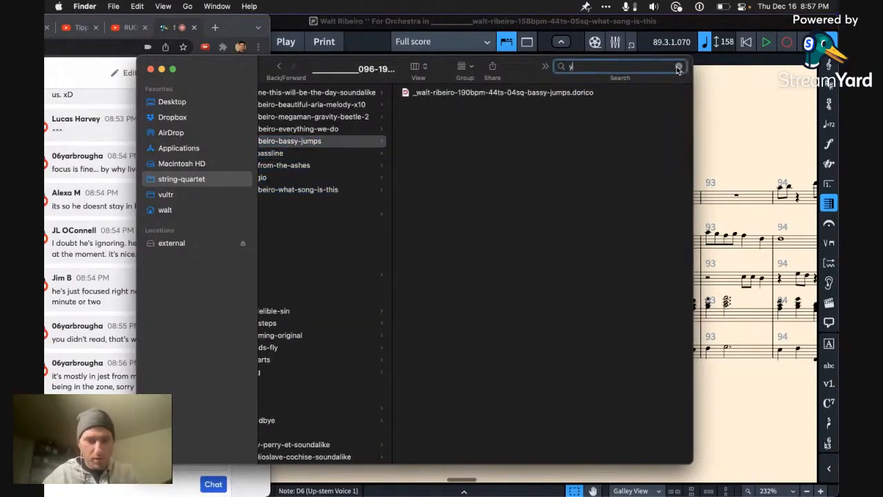
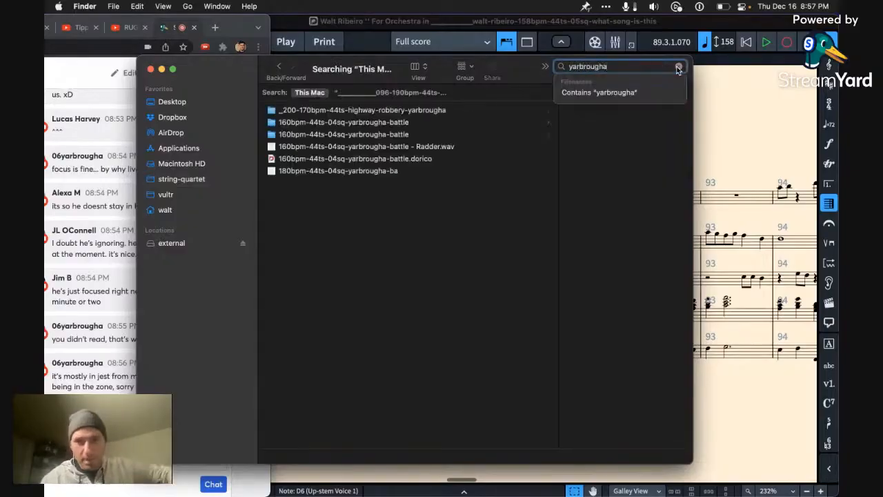
left_click(431, 111)
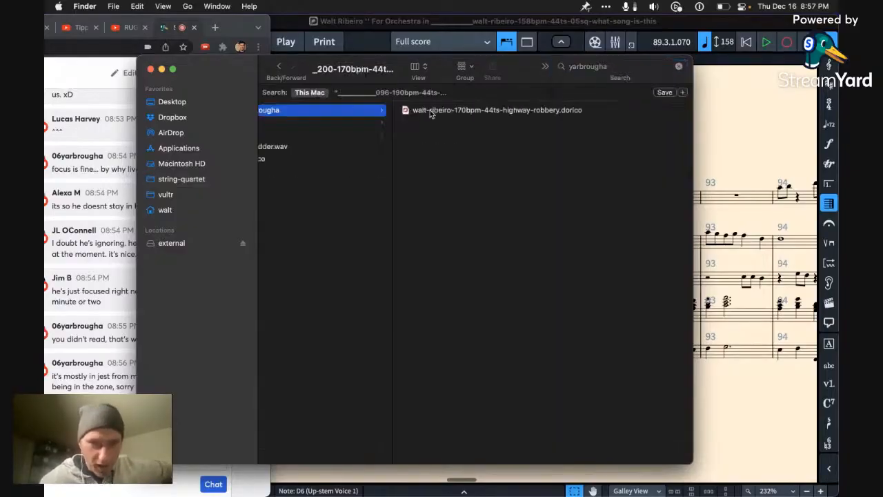
scroll(368, 168, "left", 5)
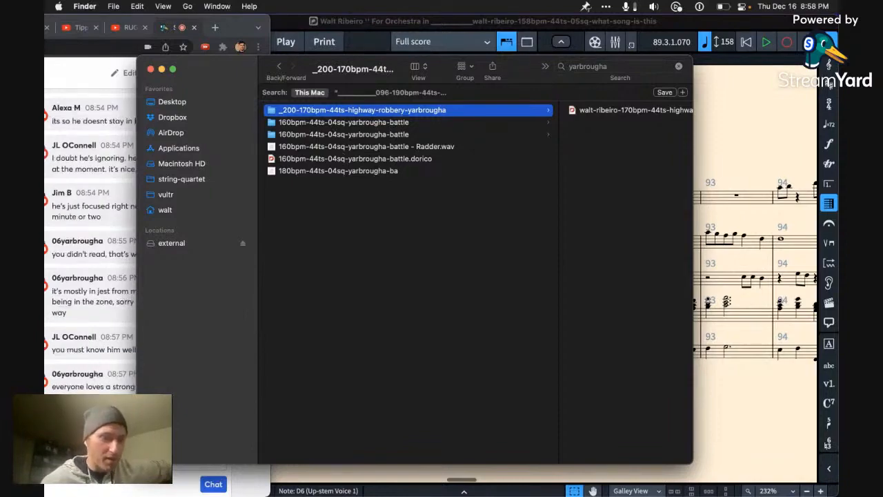
Step: Check the stream chat in Chrome, return to Finder and look through the highway-robbery and 160bpm battle folders
key("super+Tab")
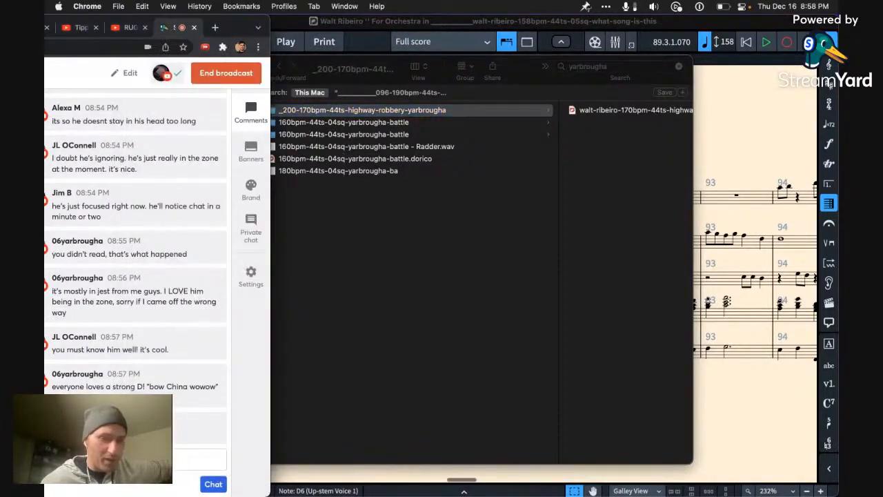
left_click(442, 261)
left_click(456, 113)
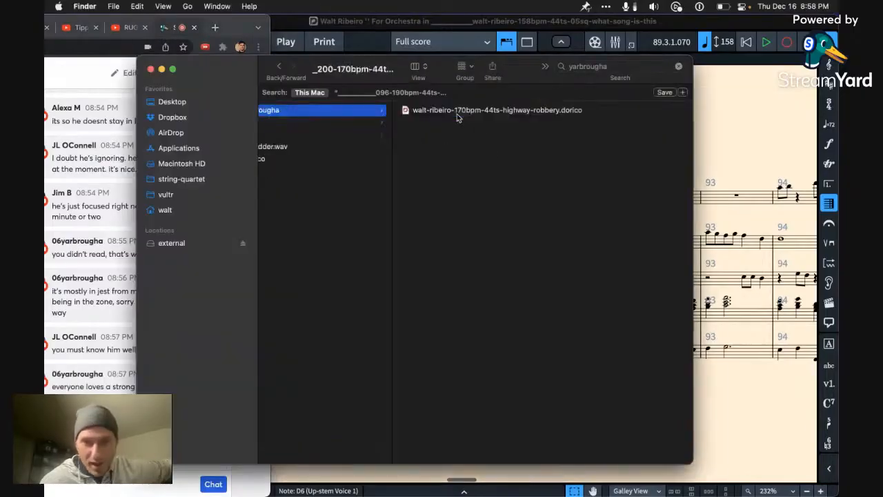
left_click(457, 114)
key("Left")
key("Down")
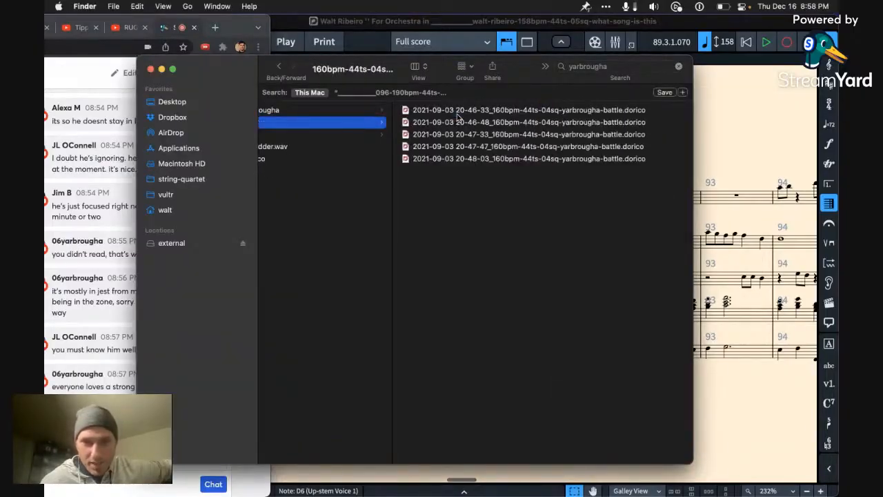
key("Down")
key("Up")
key("Up")
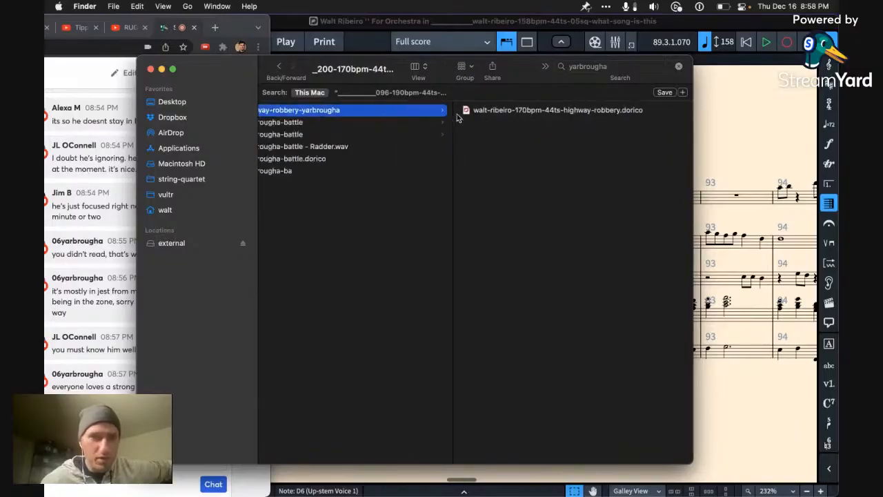
Step: Search the Mac for another viewer's first name and show the contents of the 160bpm battle folder bearing it
left_click(588, 67)
type("jim")
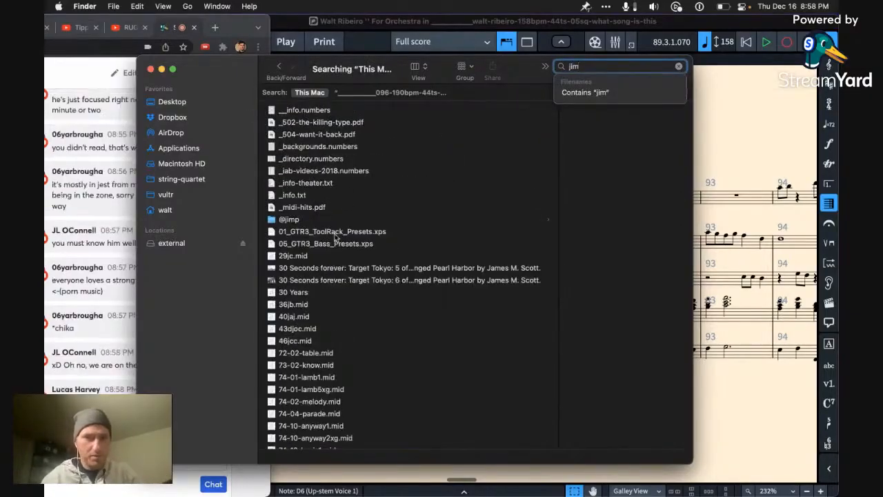
scroll(338, 255, "down", 10)
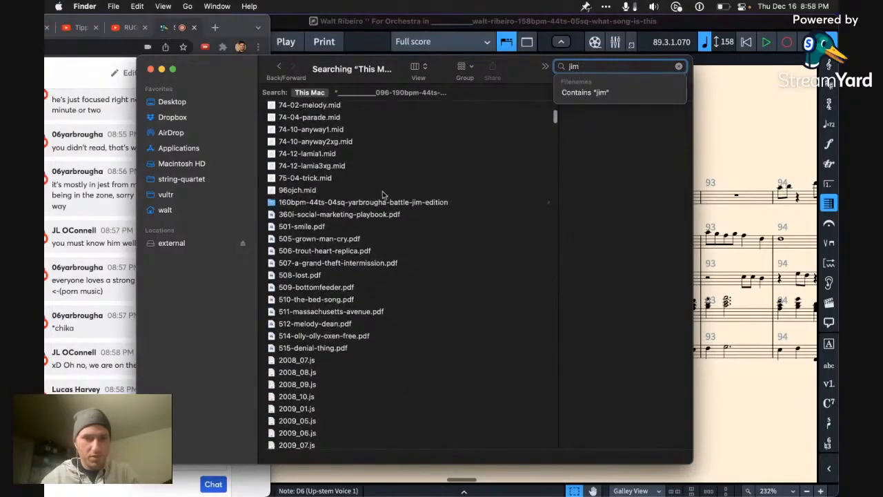
left_click(397, 205)
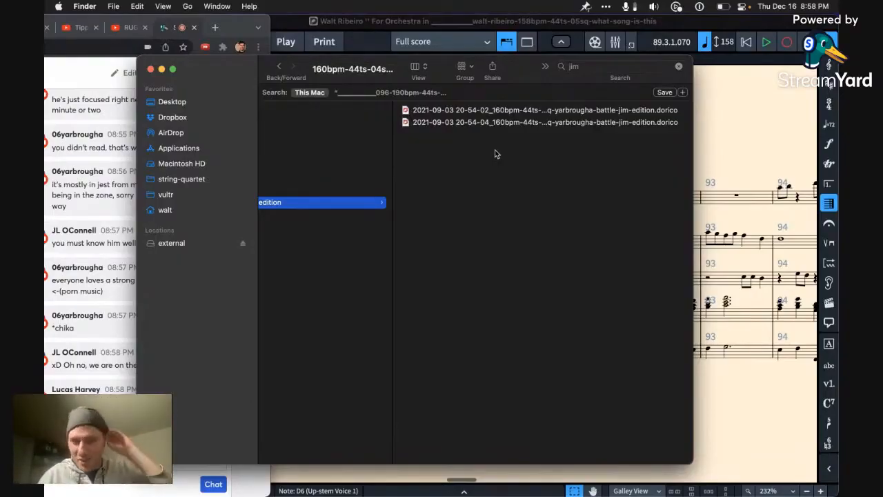
Step: Append a hyphen and another viewer's first name to the file name of the 20-54-04 battle Dorico backup
left_click(532, 122)
left_click(532, 122)
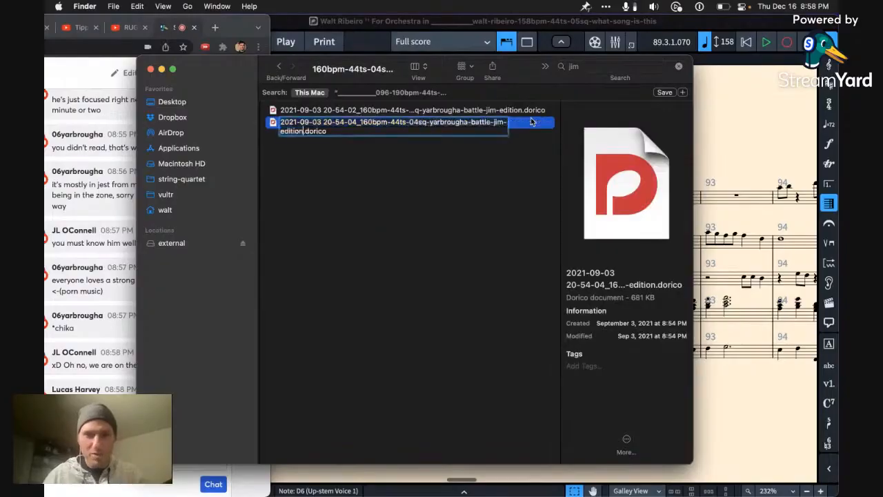
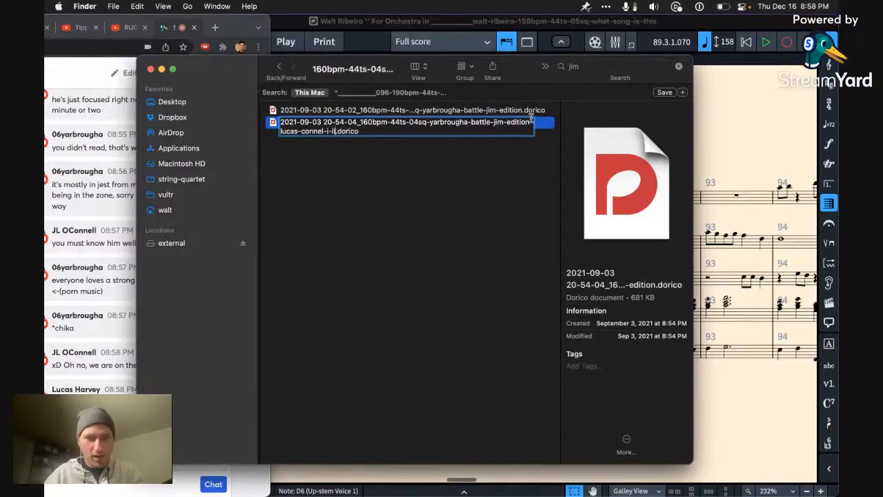
Step: Remove the appended viewer text from the 20-54-04 battle backup's file name and close the Finder window
key("alt+shift+Left")
key("alt+shift+Left")
key("alt+shift+Left")
key("alt+shift+Left")
key("alt+shift+Left")
key("alt+shift+Left")
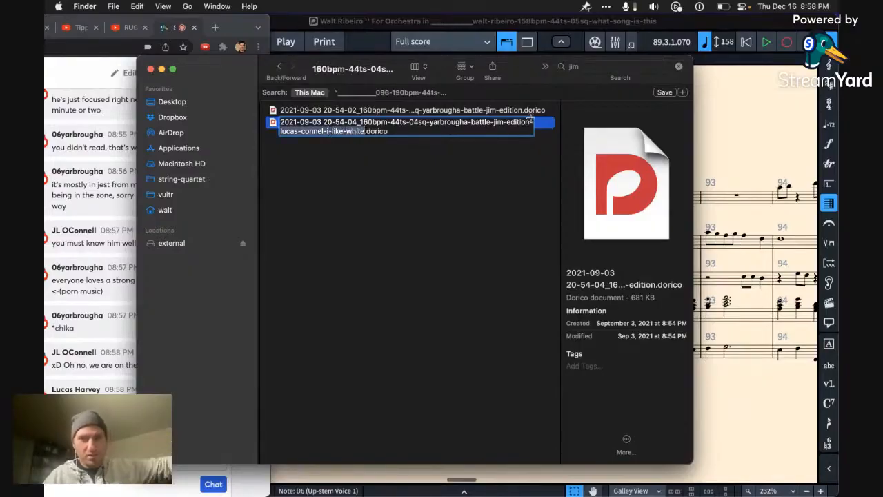
key("alt+shift+Right")
key("BackSpace")
key("Return")
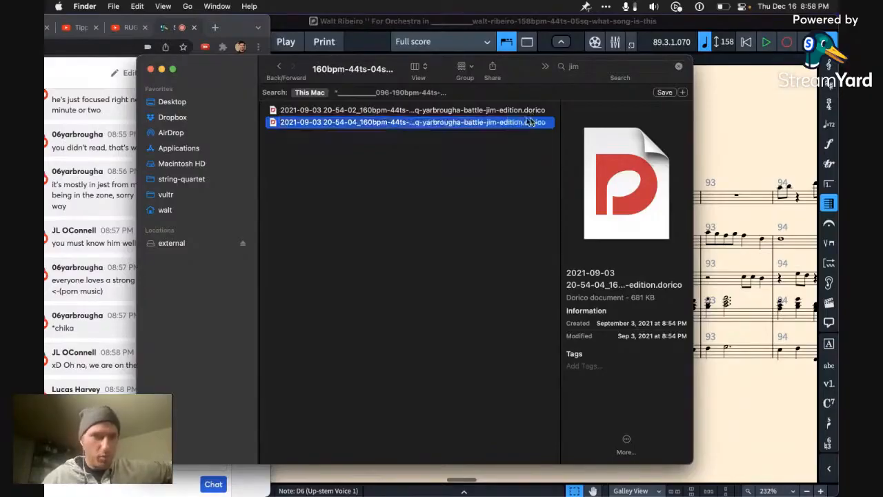
left_click(149, 69)
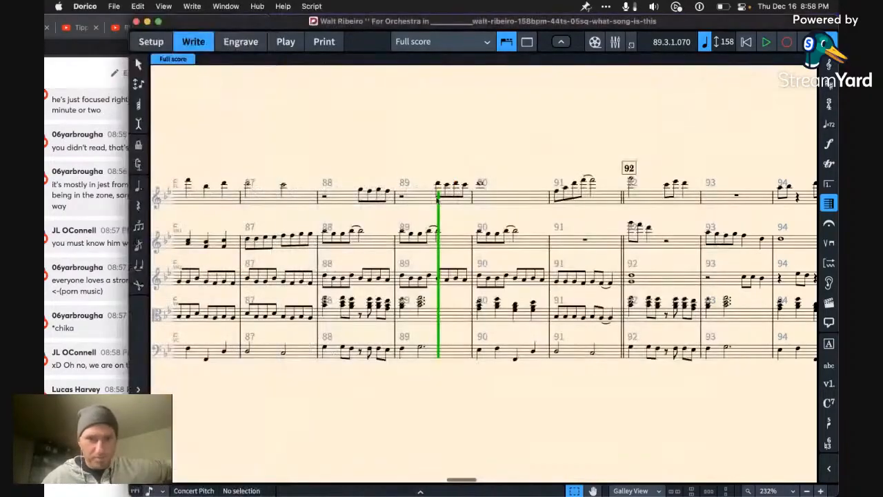
Step: Play the score back from the flute rest at the start of bar 88 and stop at bar 93
left_click(386, 201)
key("Left")
key("Left")
key("Left")
key("Left")
key("space")
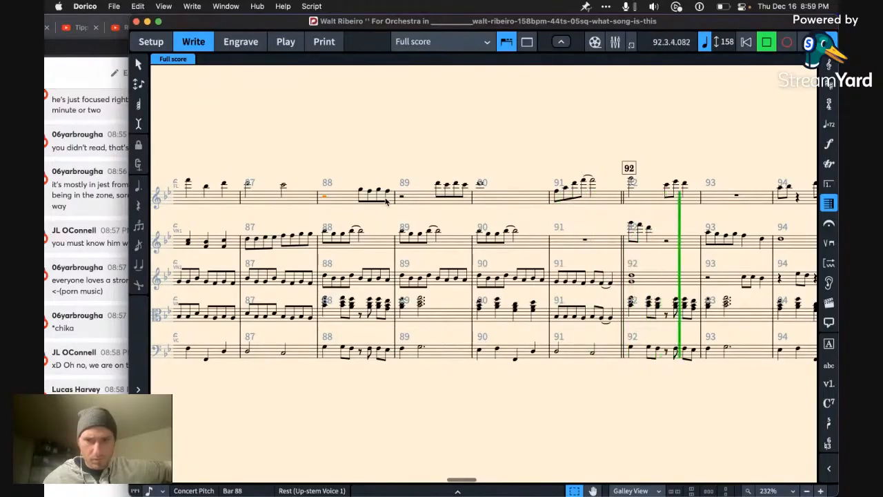
key("space")
Step: Lower the flute phrase across bars 91 and 92 by an octave, step through its notes and play it back
left_click(608, 202)
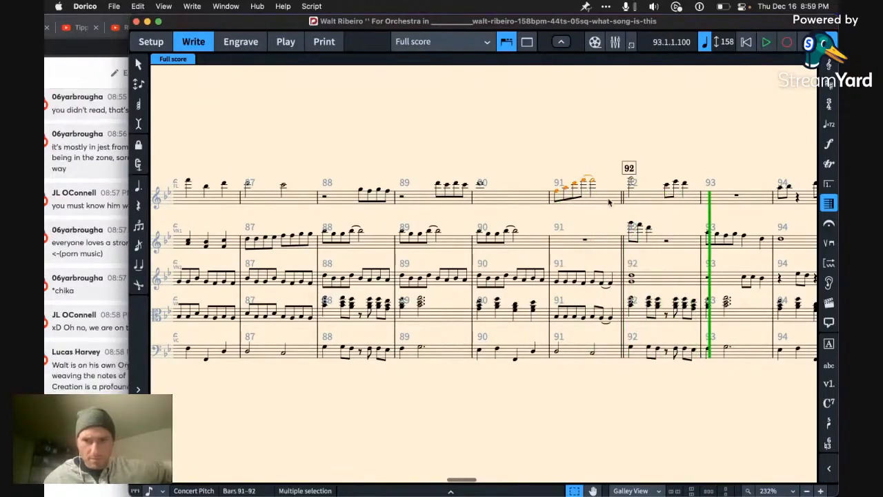
key("ctrl+alt+Down")
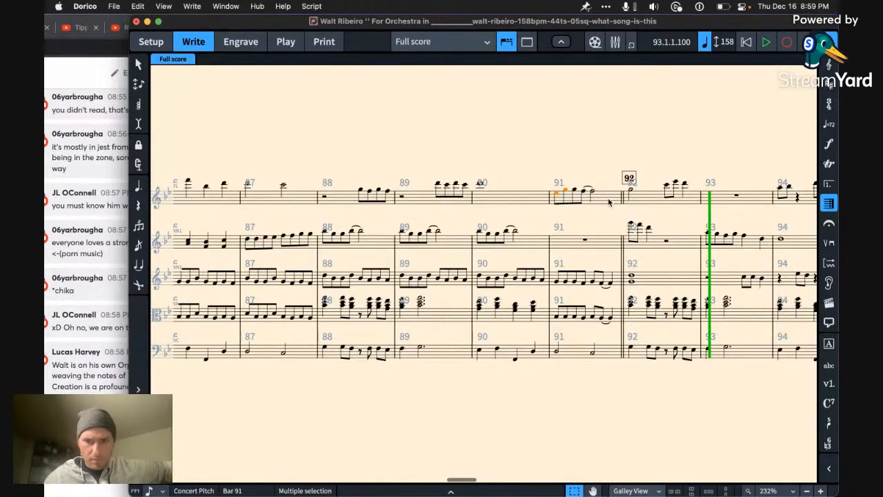
key("Right")
key("Right")
key("Right")
key("Right")
key("Left")
key("Left")
key("Left")
key("Left")
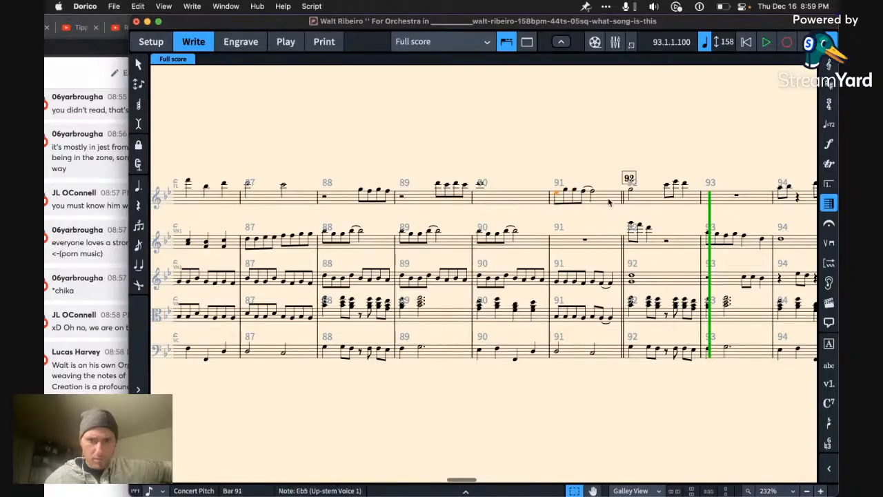
key("p")
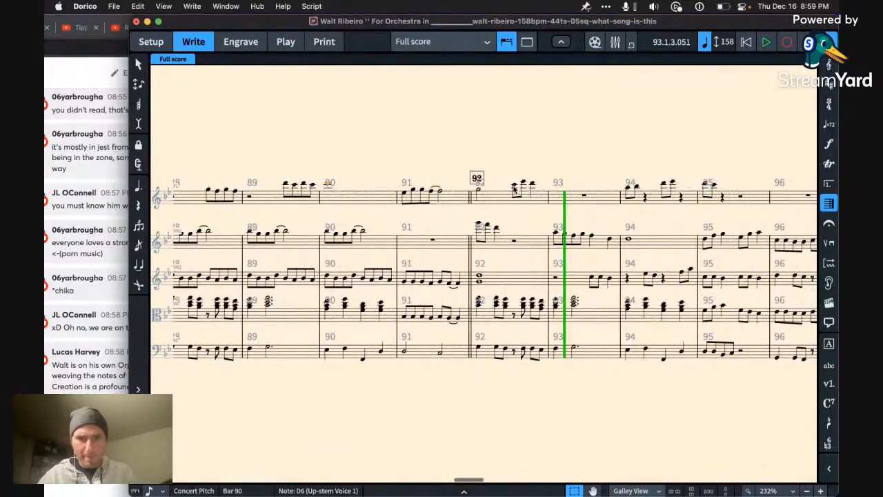
Step: Try deleting the flute notes in the second half of bar 92 and undo the deletion
left_click(513, 190, "shift")
key("Delete")
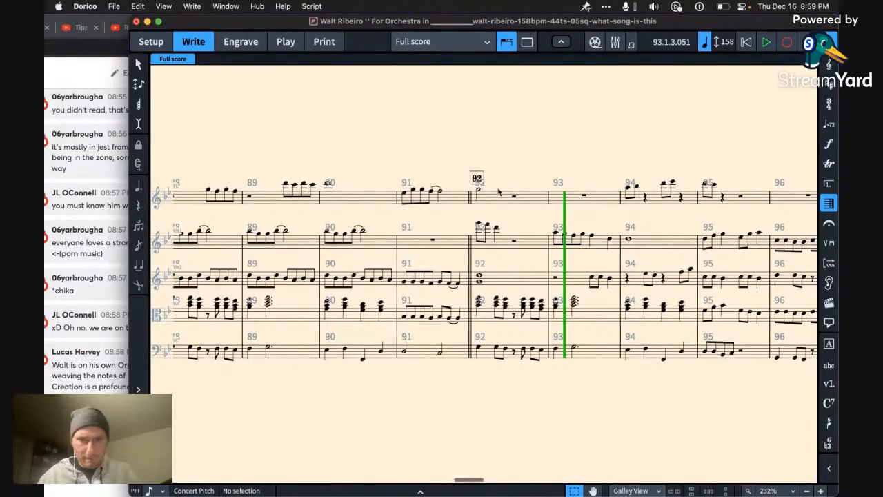
key("super+z")
Step: Try deleting the flute phrase across bars 91 and 92, listen to the passage from bar 89, and undo the deletion
left_click(480, 193)
key("shift+Left")
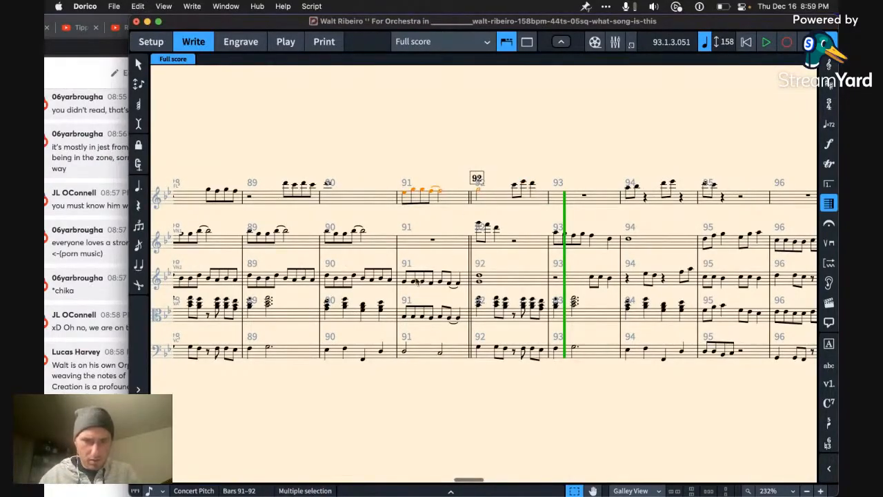
key("Delete")
left_click(250, 276)
key("space")
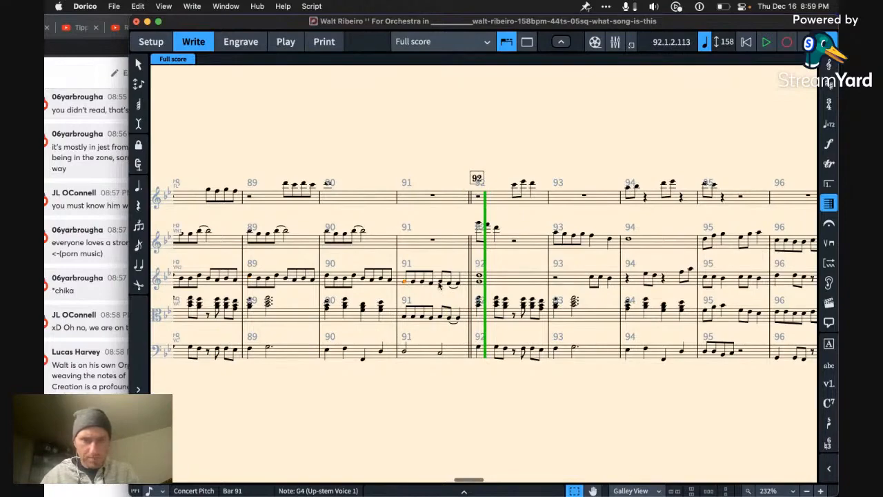
key("super+z")
Step: Review the score around bars 82 to 91 and switch to Chrome to read the stream chat
scroll(455, 249, "left", 5)
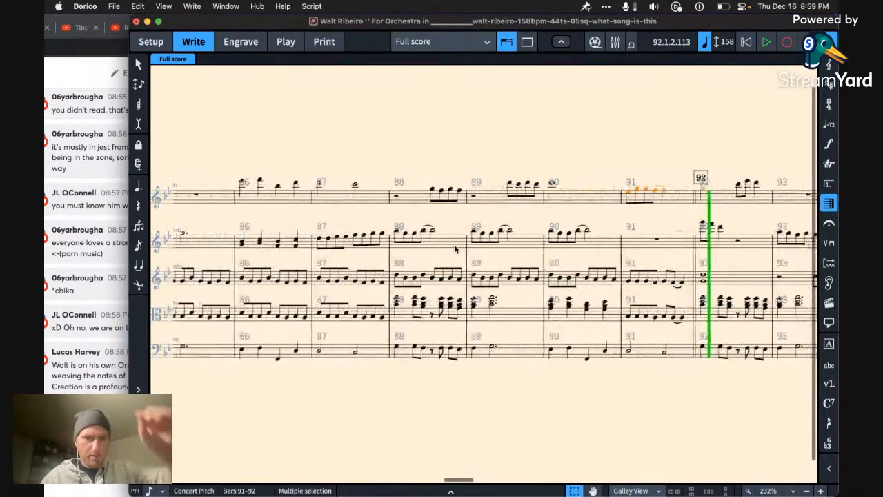
scroll(455, 249, "left", 5)
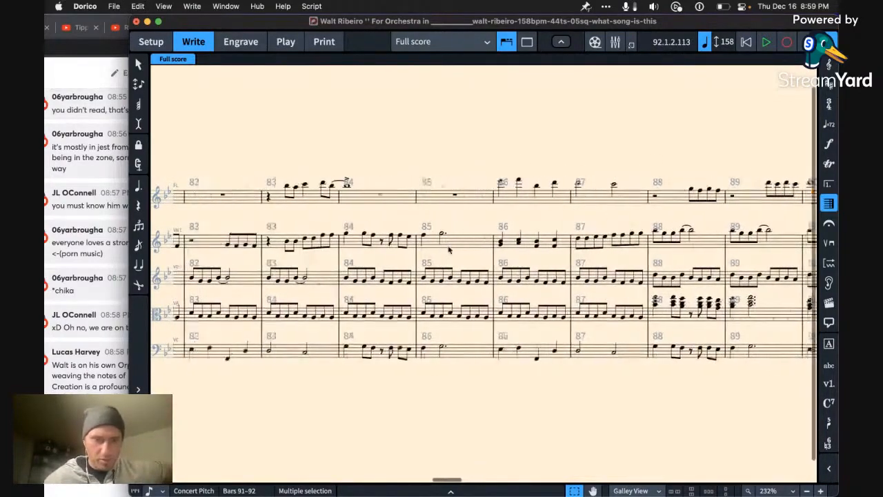
scroll(290, 276, "right", 3)
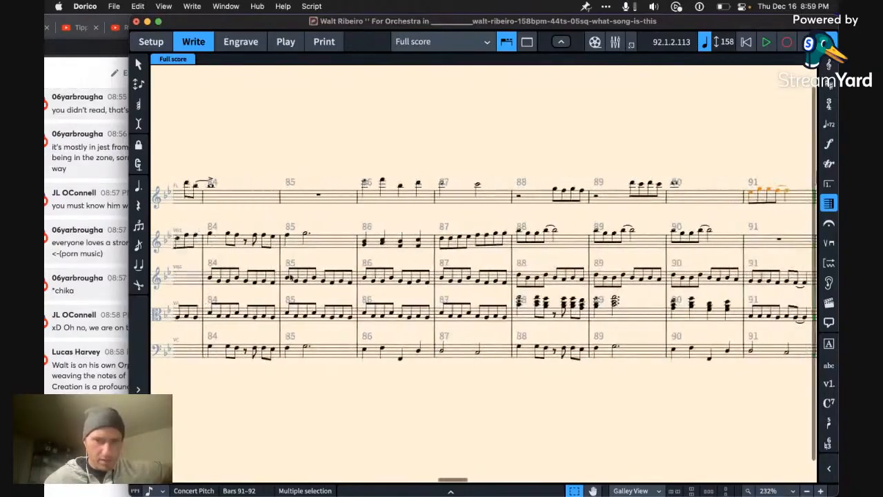
scroll(291, 277, "left", 1)
key("super+Tab")
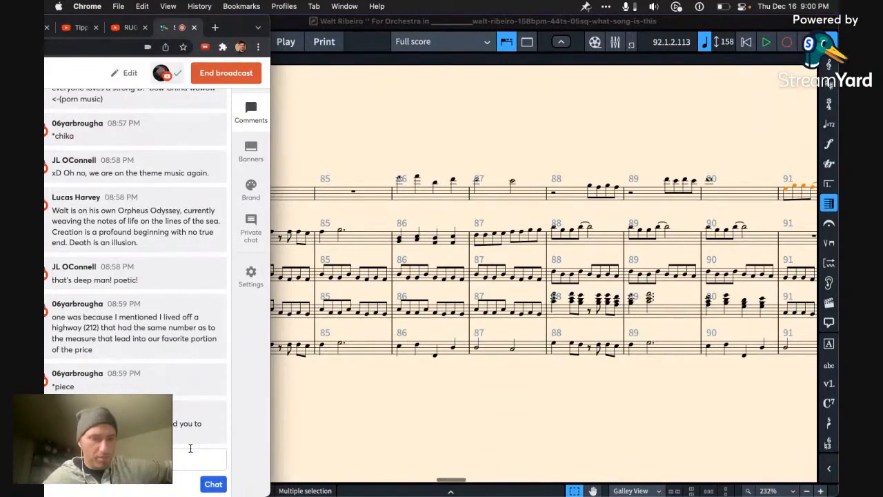
Step: Open the external drive from the desktop in Finder, go to the string-quartet folder and widen its name column
key("ctrl+Up")
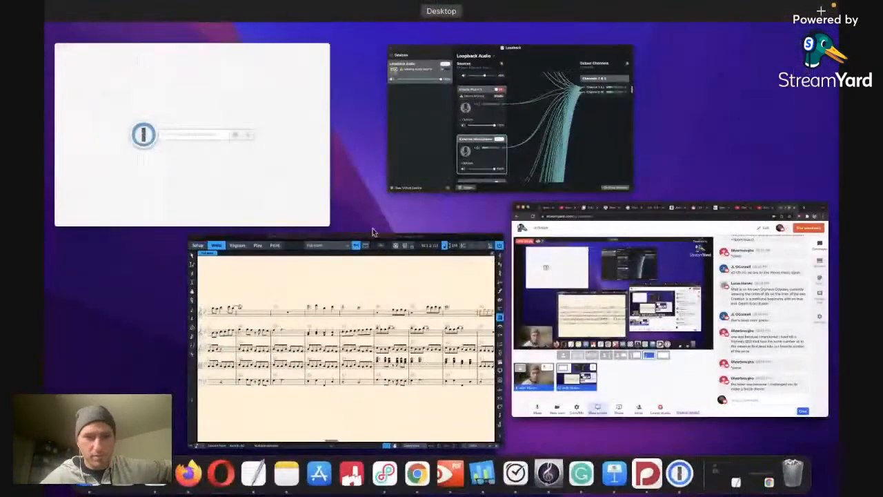
left_click(544, 260)
key("F11")
left_click(596, 188)
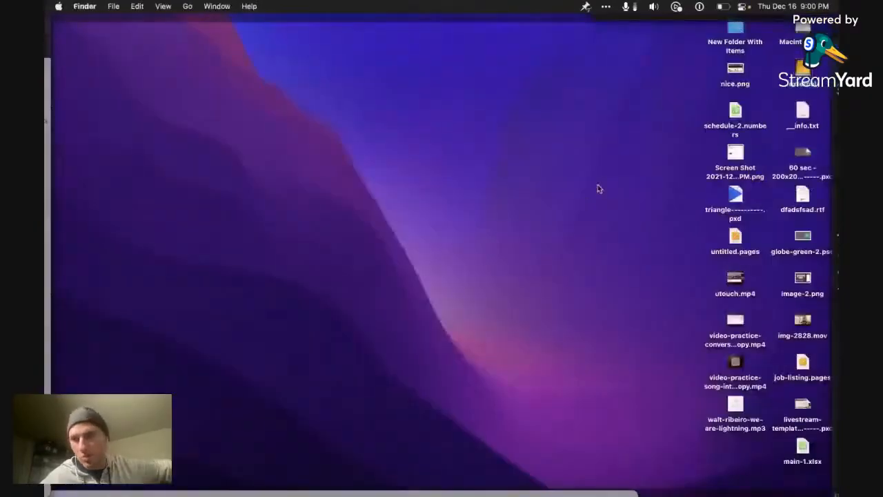
double_click(802, 69)
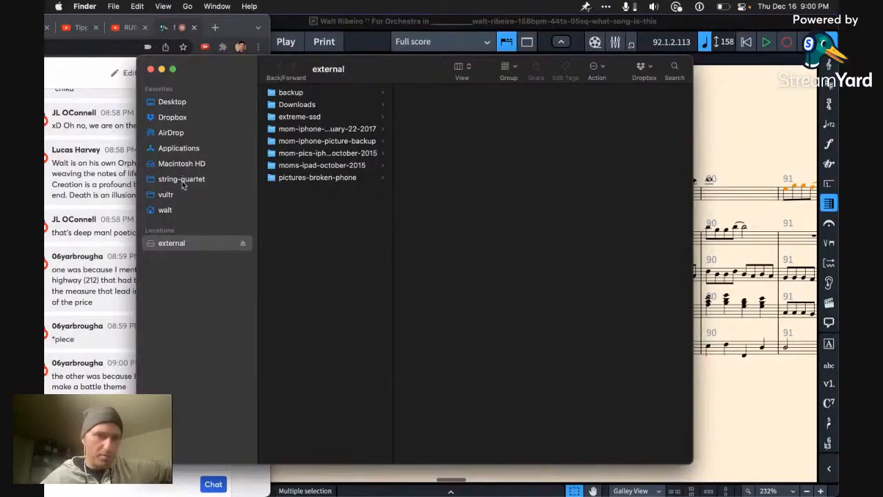
left_click(181, 179)
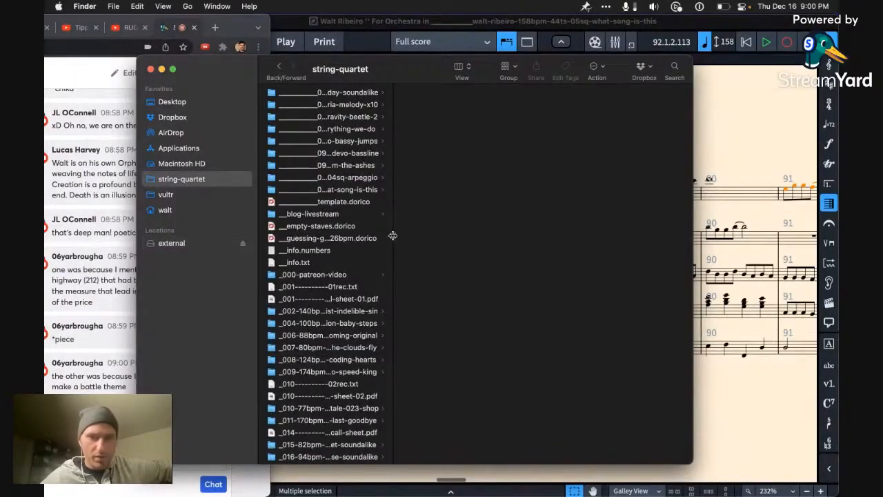
left_click_drag(393, 236, 614, 171)
Step: Search the Mac for the chat viewer's username and show the first 160bpm battle folder in its enclosing folder
left_click(675, 66)
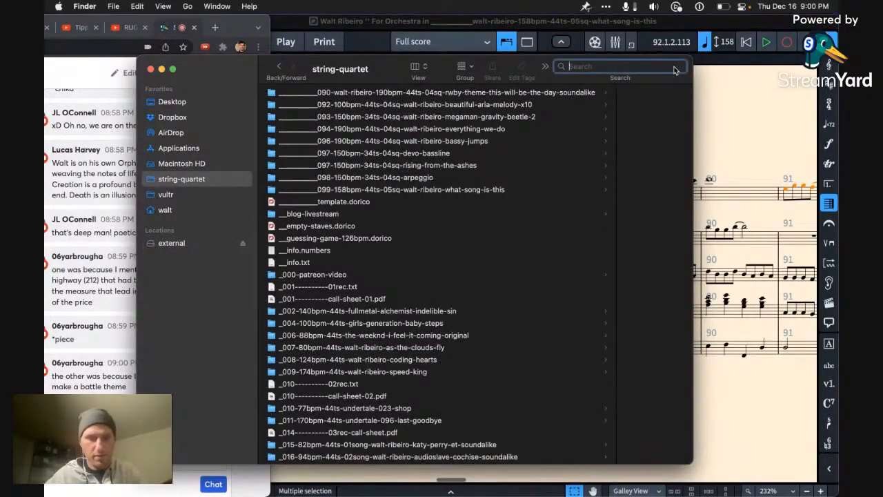
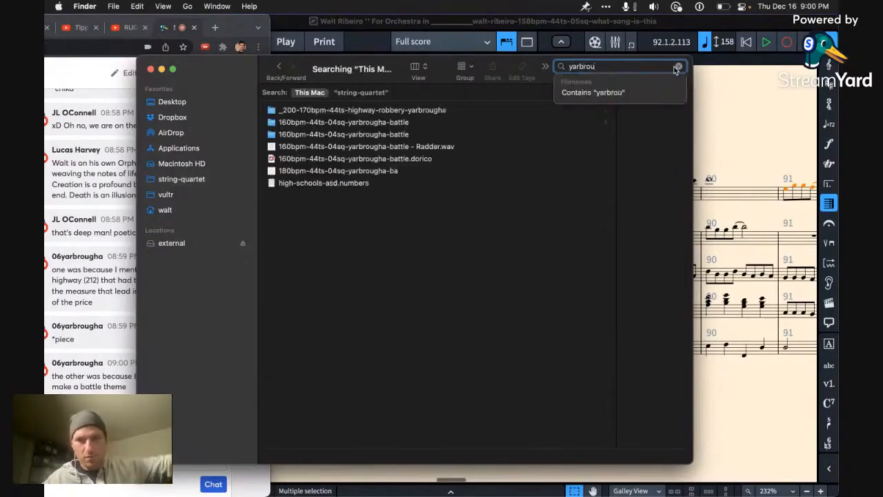
left_click(431, 122)
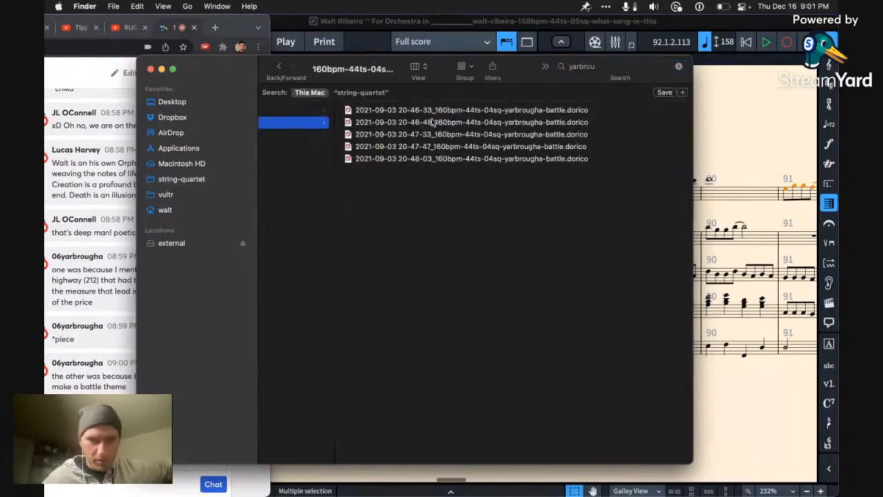
scroll(357, 277, "left", 5)
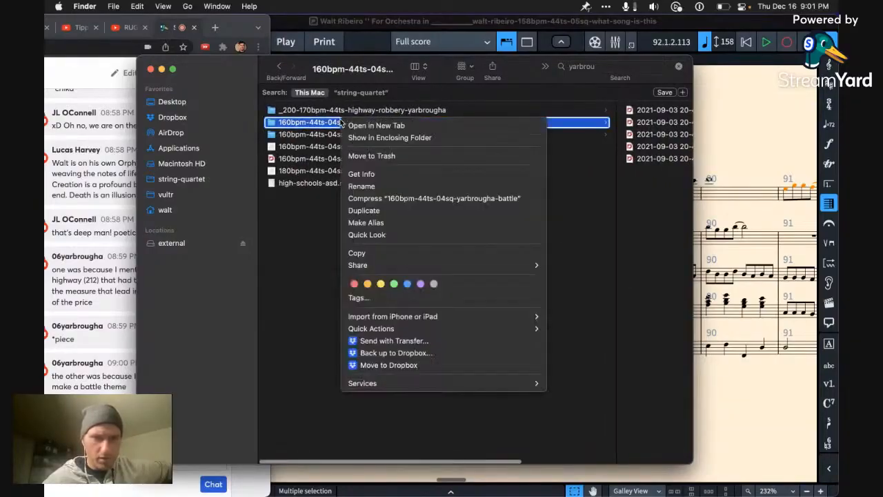
right_click(342, 122)
left_click(369, 137)
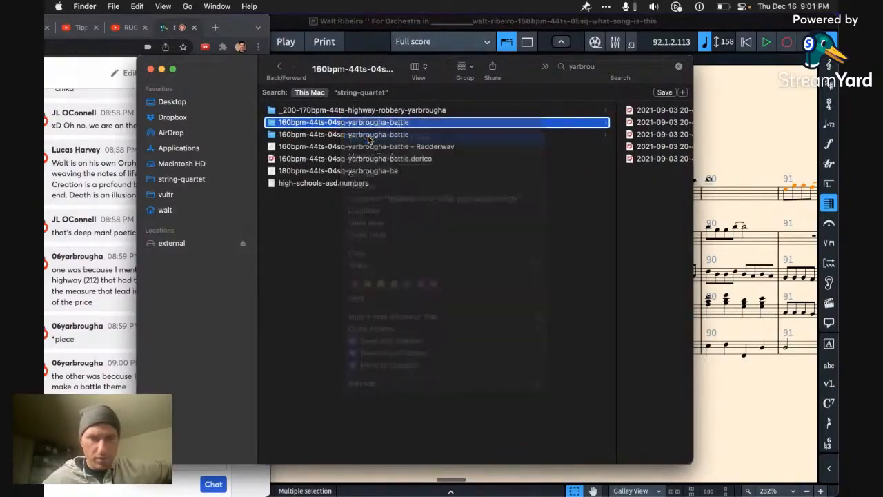
left_click_drag(241, 90, 395, 157)
Step: Show the second 160bpm battle folder in its enclosing folder and open the Dorico project inside it
left_click(279, 134)
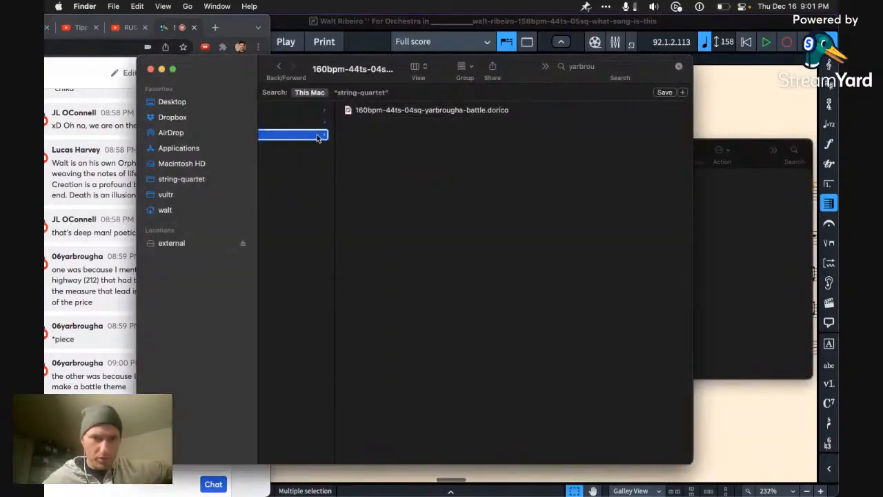
right_click(318, 135)
left_click(348, 153)
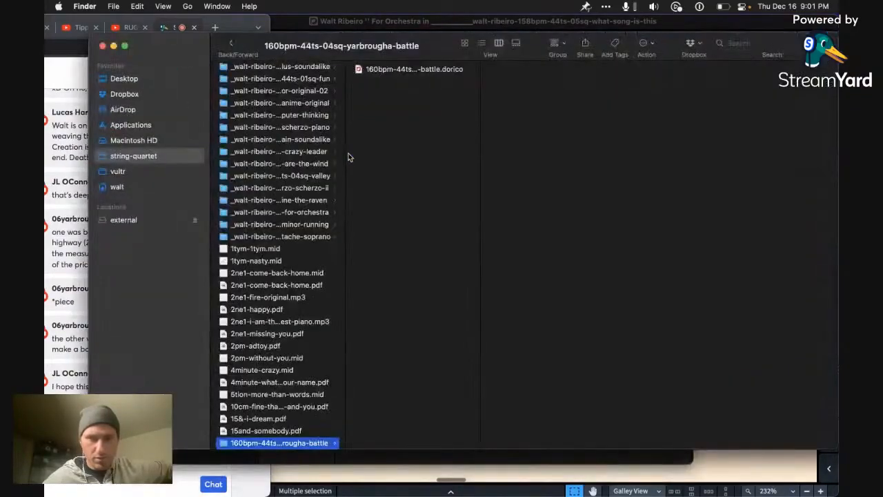
left_click(443, 72)
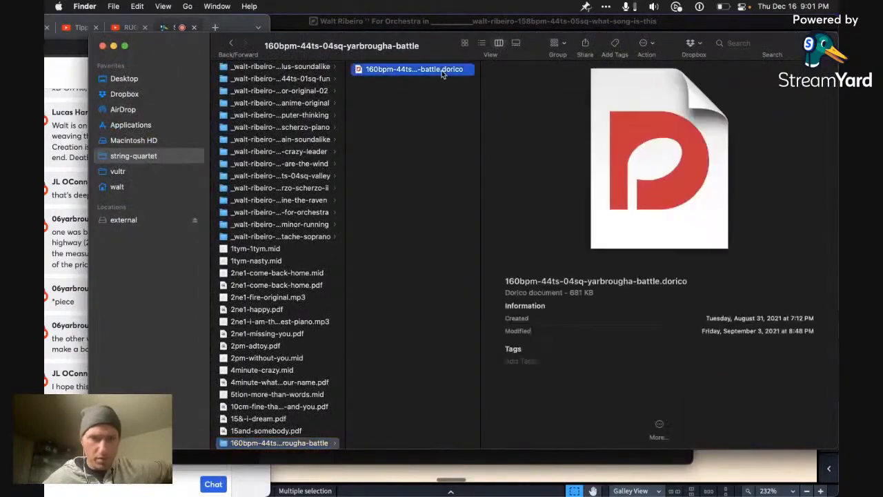
double_click(443, 72)
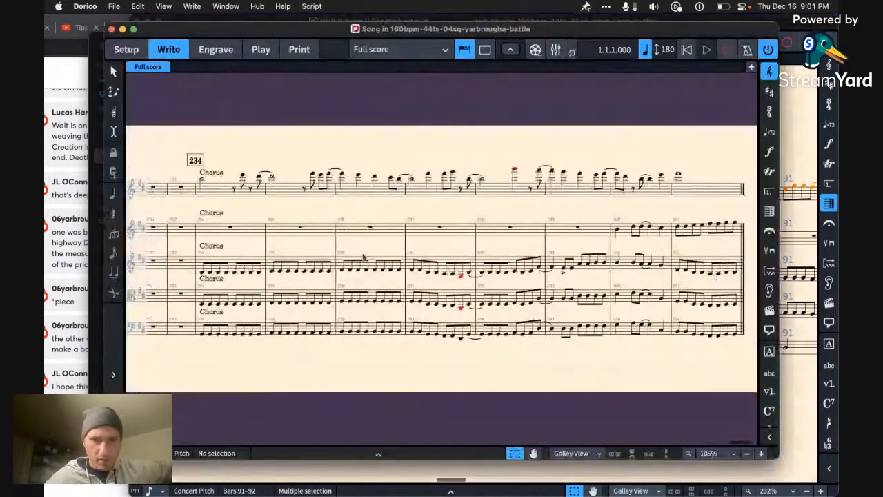
Step: Play the battle score from the flute's opening rest in bar 1 and enlarge its window to the screen's edge
key("space")
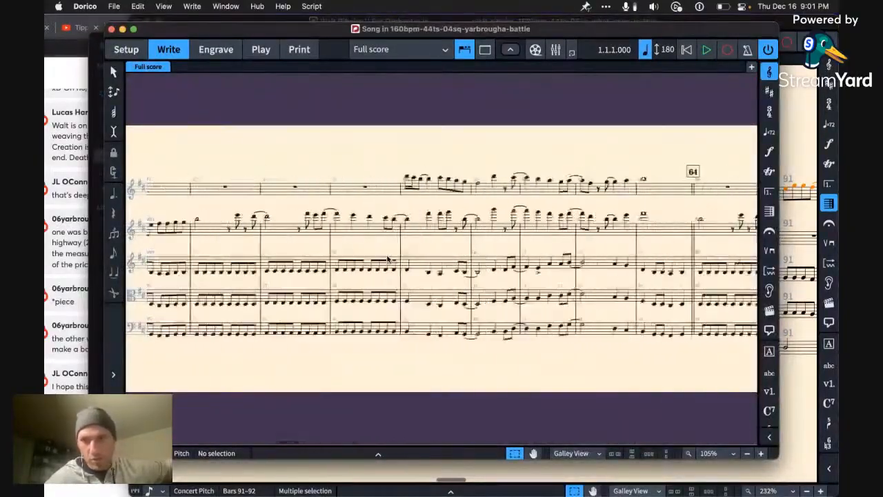
key("space")
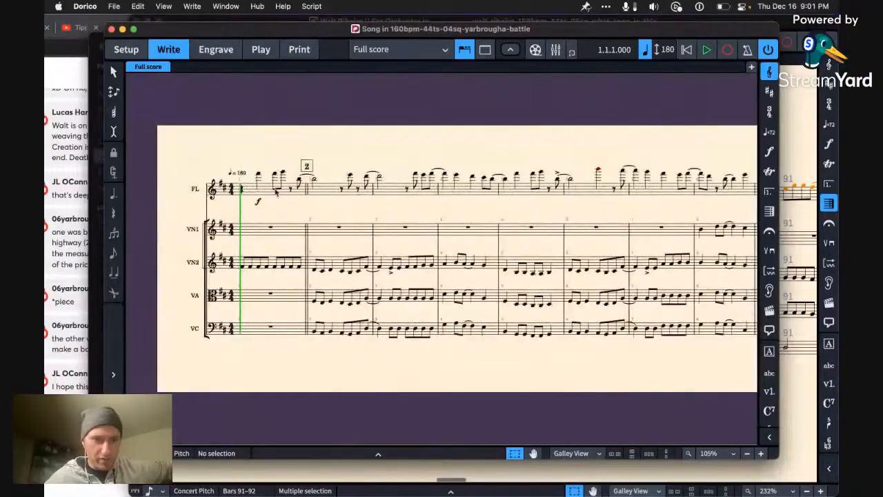
left_click(258, 175)
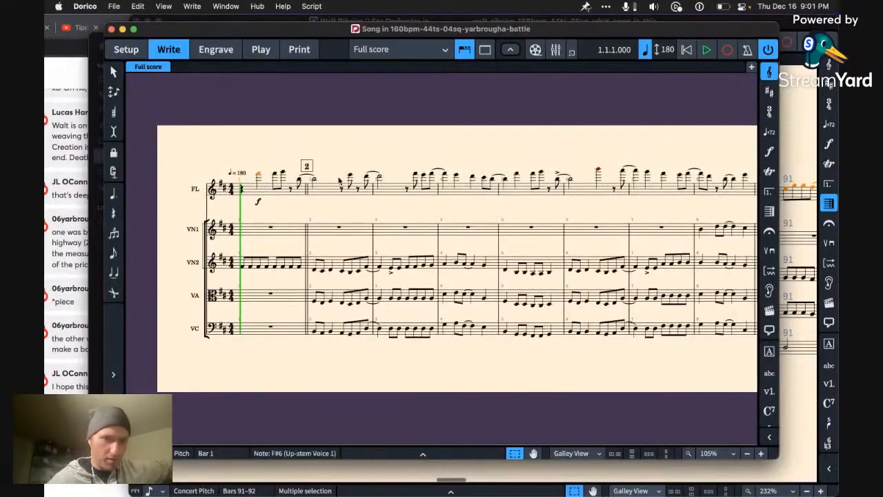
key("Left")
key("space")
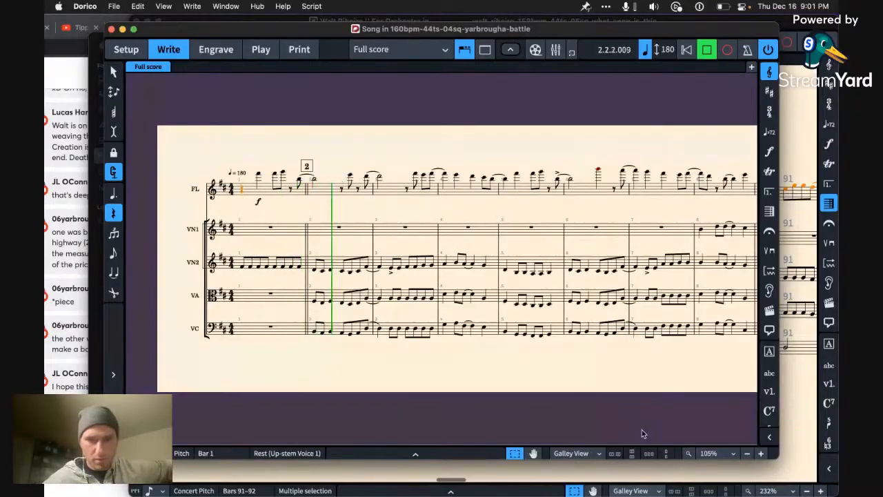
left_click_drag(778, 458, 837, 495)
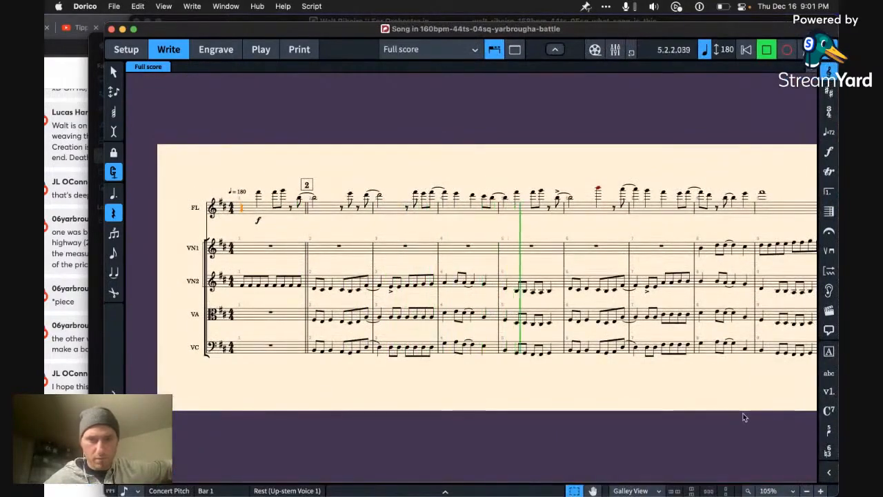
Step: Switch to Loopback, move its window to the score's lower corner so the music is clear, and return to the enlarged battle score
key("ctrl+Up")
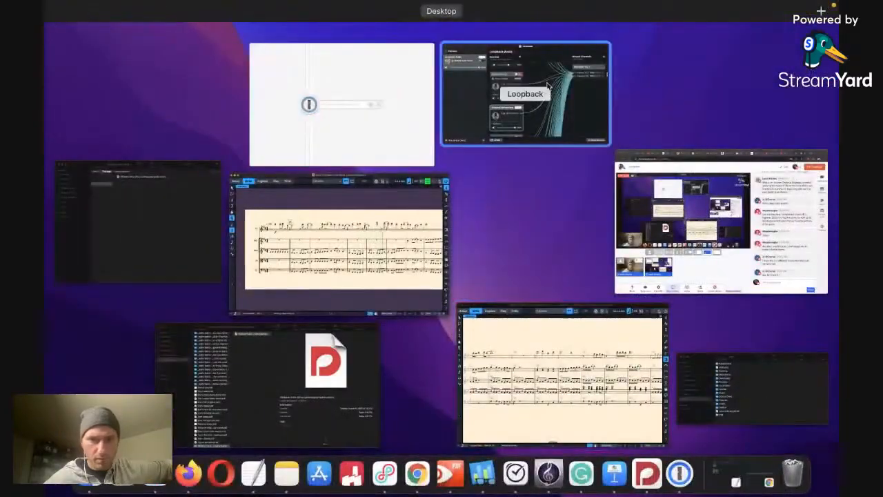
left_click(547, 85)
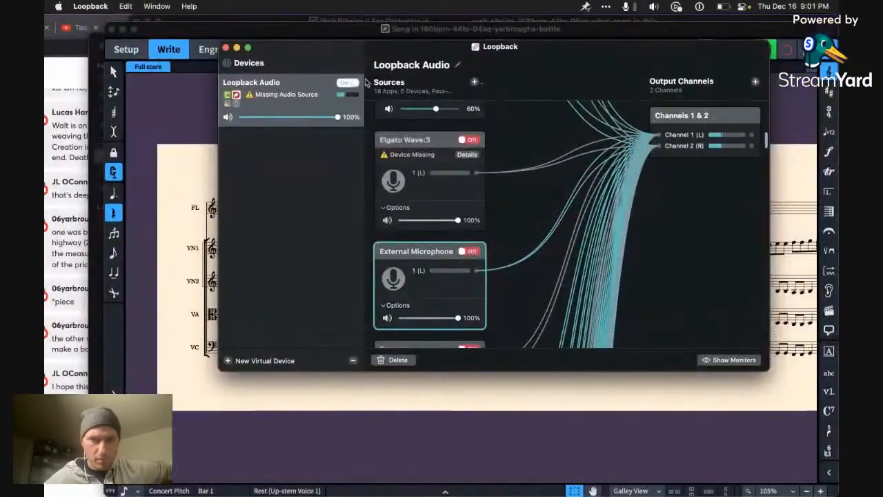
left_click_drag(341, 47, 611, 414)
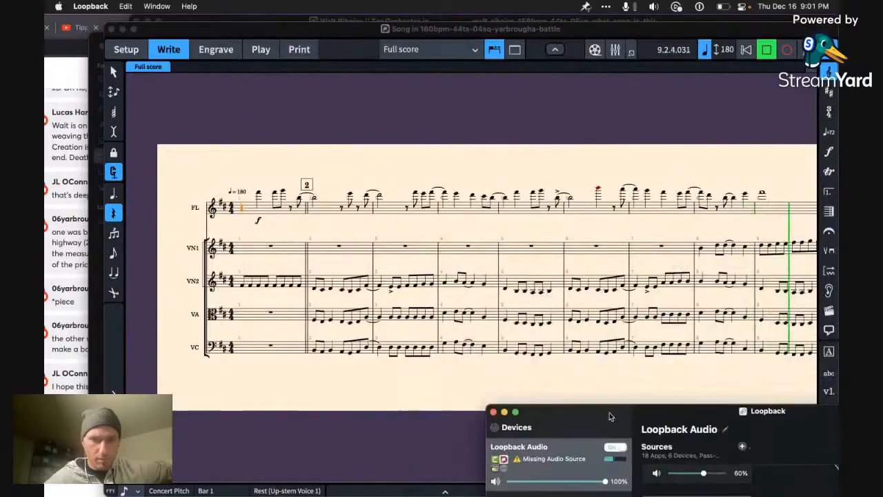
left_click(441, 398)
scroll(449, 383, "up", 5)
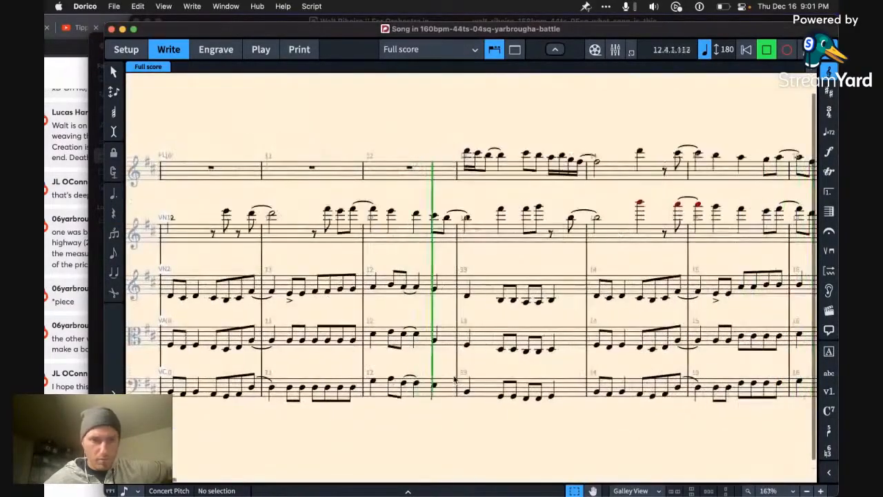
Step: Reply in the stream chat that this is, in fact, the rush decision one, and return to the score
left_click(69, 435)
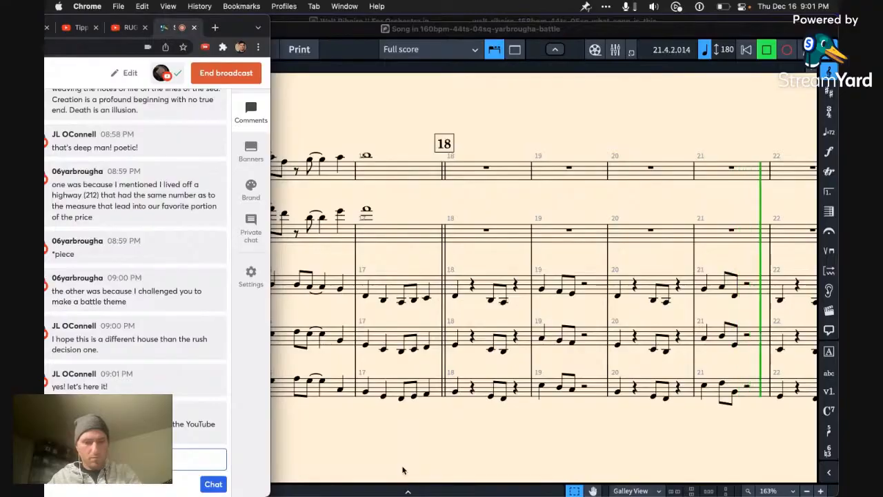
type("ecision one")
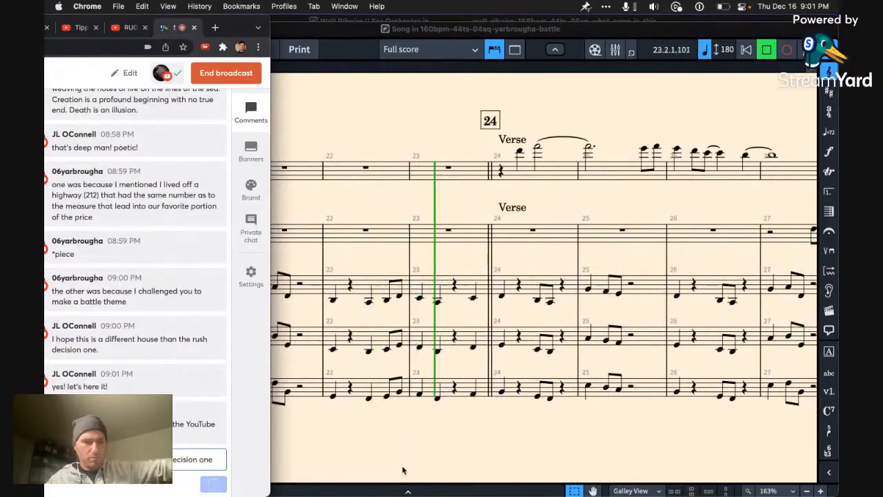
key("Return")
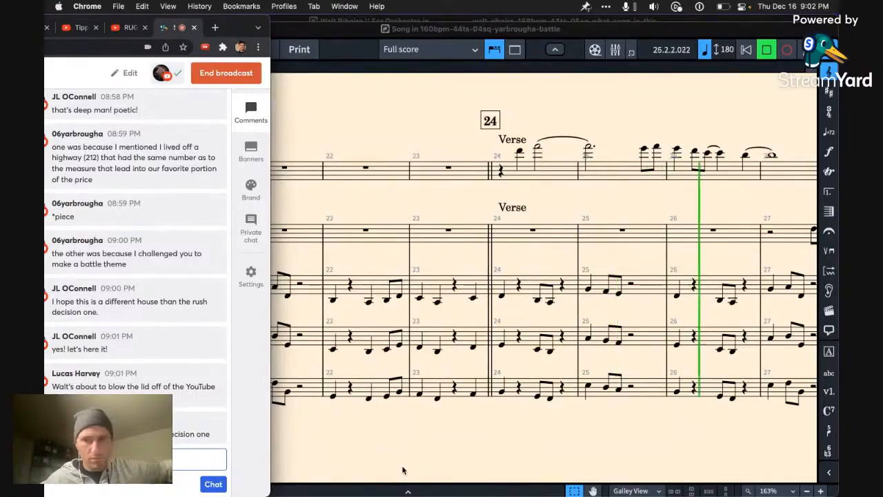
left_click(565, 436)
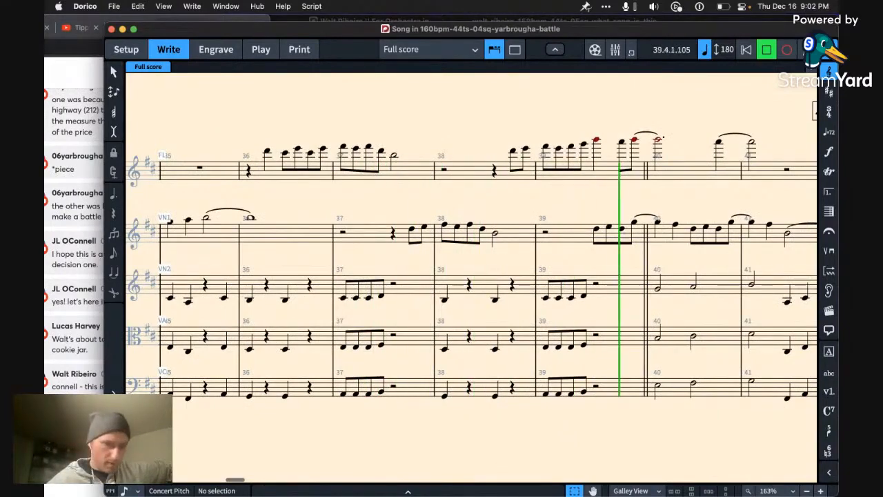
Step: Show the viewer's chat comment about highway 212 on the stream, followed by the one about challenging for a battle theme
left_click(56, 485)
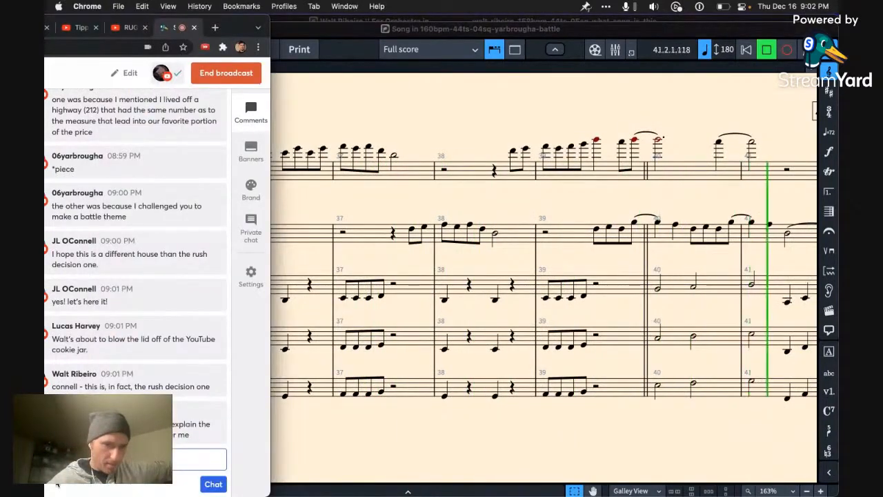
mouse_move(138, 355)
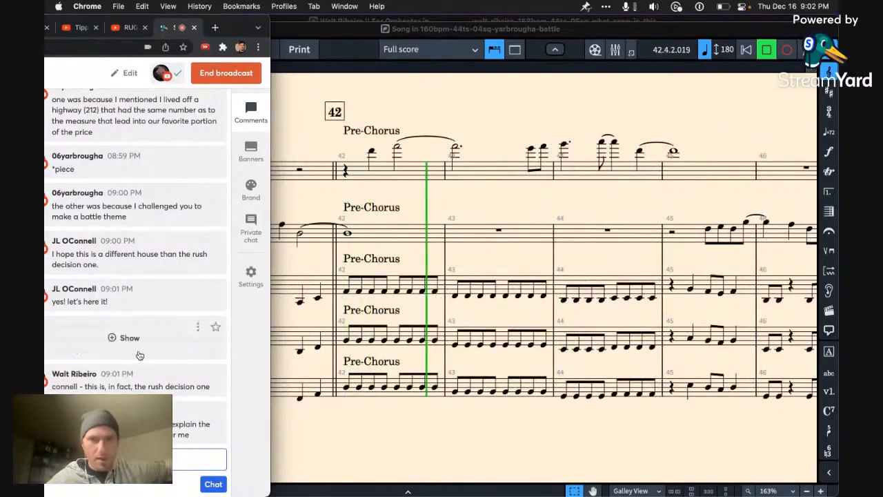
scroll(141, 354, "up", 1)
scroll(142, 353, "up", 3)
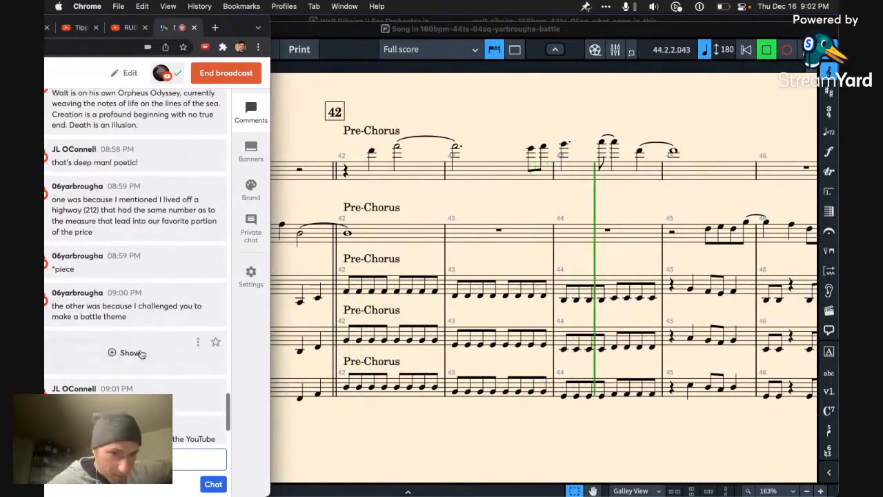
scroll(142, 353, "up", 2)
left_click(131, 265)
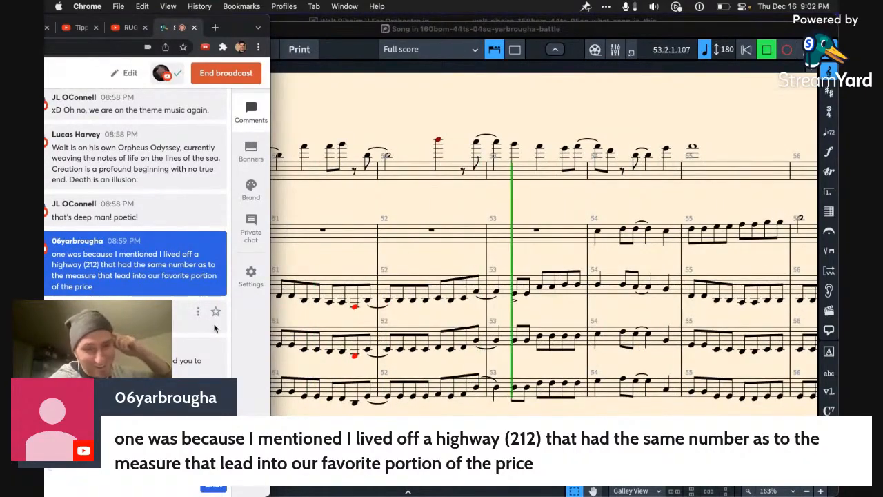
mouse_move(179, 299)
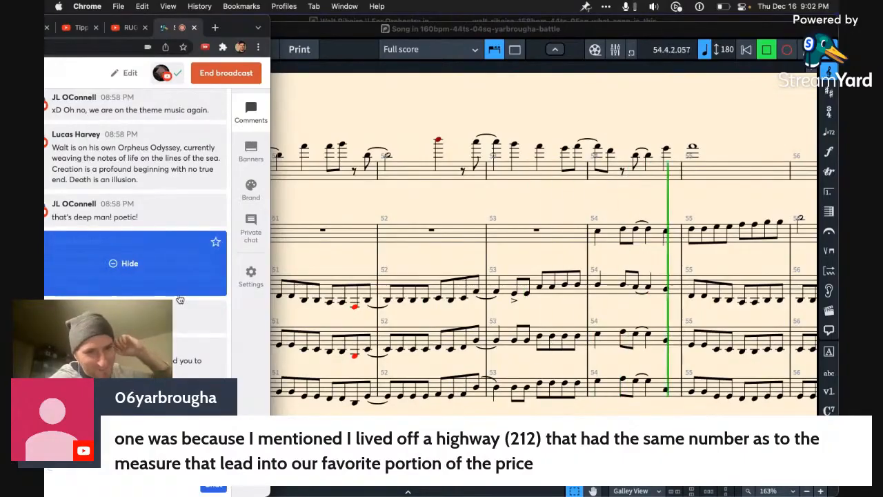
left_click(170, 357)
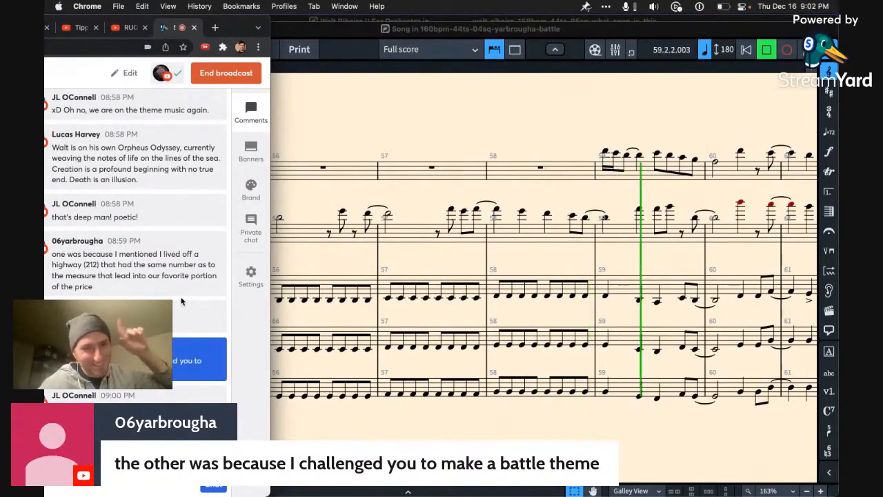
Step: Show the highway 212 comment on the stream again, hide it, check the newest chat messages and return to the score
left_click(128, 262)
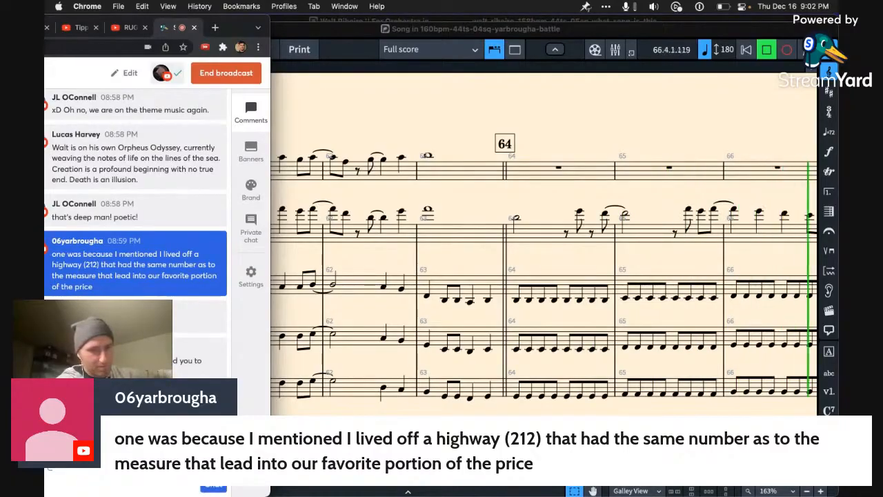
scroll(122, 96, "down", 3)
left_click(122, 97)
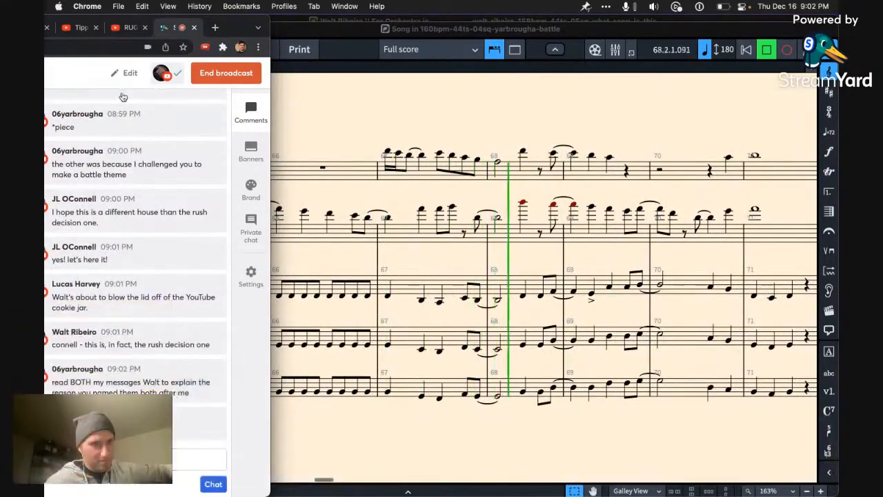
mouse_move(144, 318)
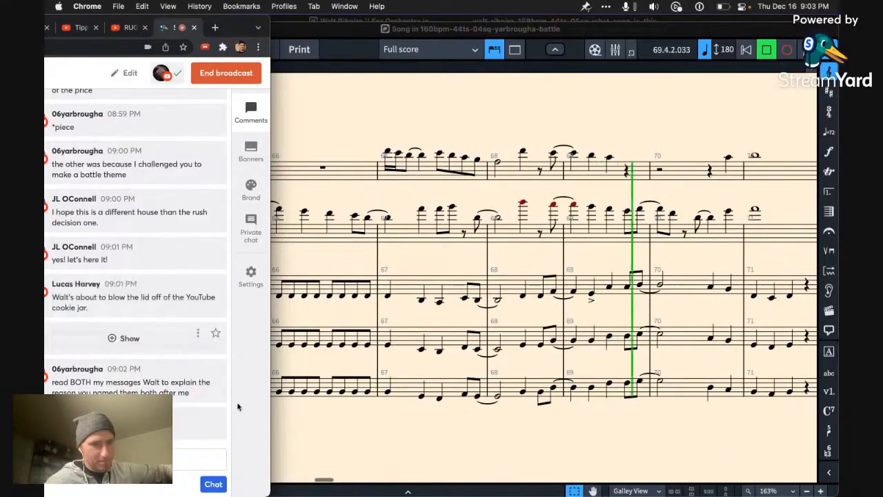
left_click(312, 449)
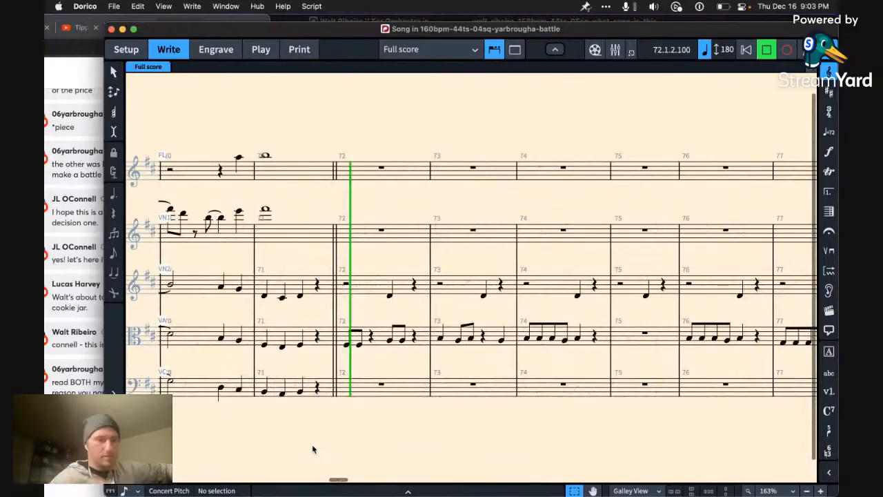
left_click(93, 485)
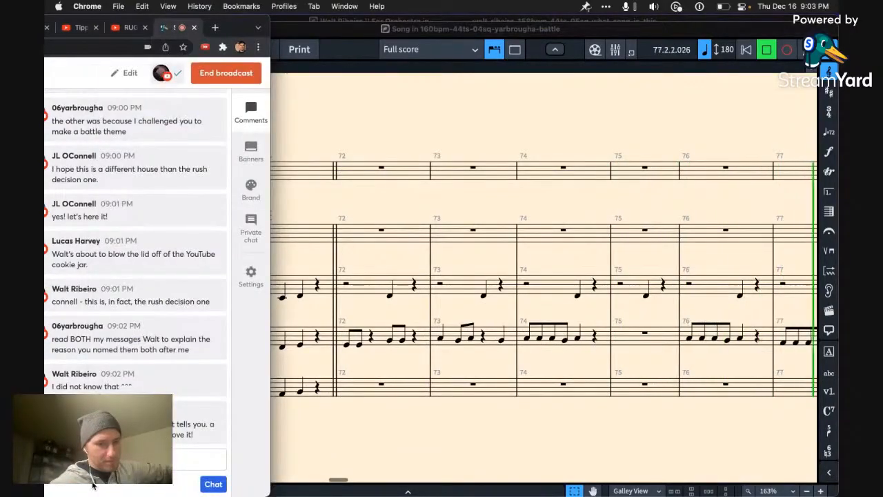
left_click(390, 449)
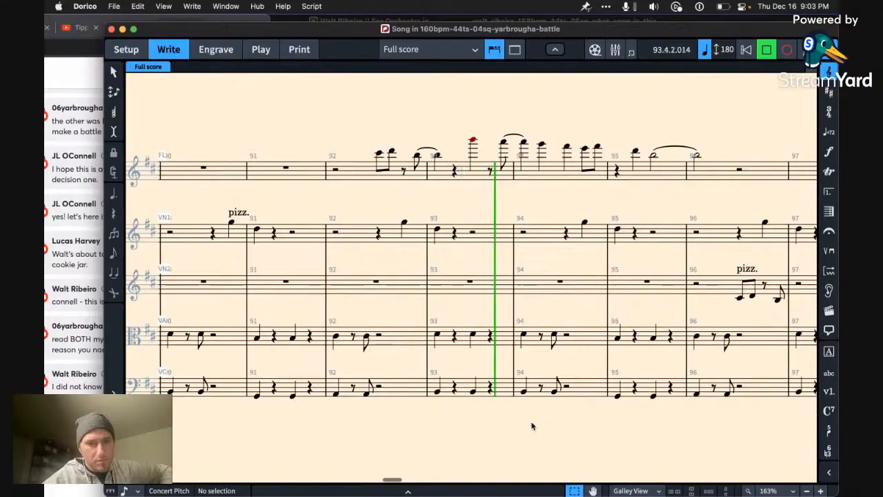
Step: Stop playback, lower the flute phrase in bars 92 to 96 by an octave and resume playback
key("space")
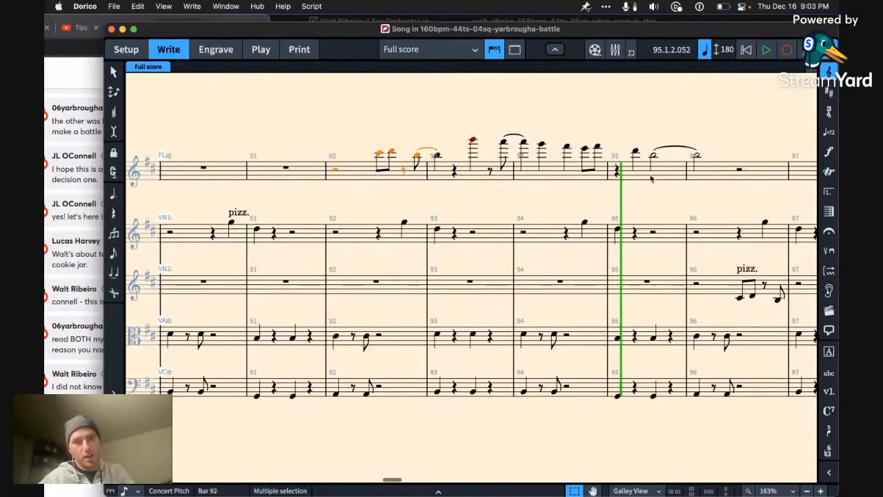
key("super+z")
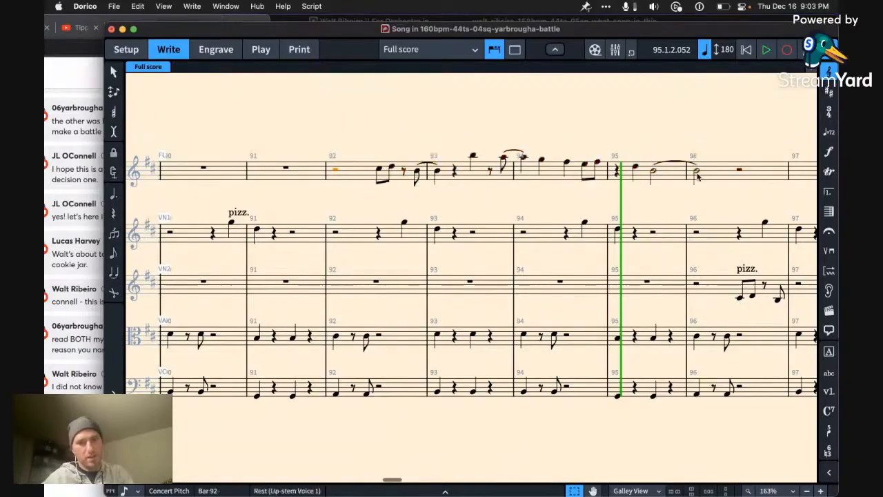
key("space")
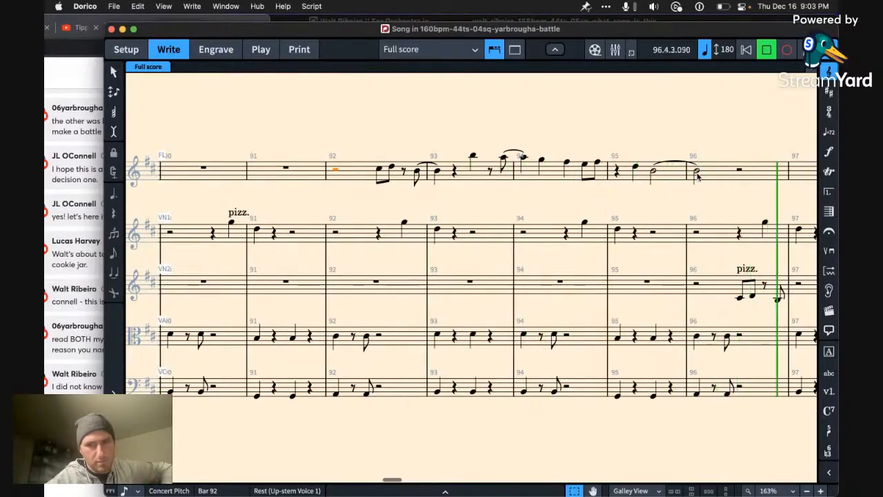
Step: Stop playback, lengthen the flute's tied note in bar 96 to a whole note and play from bar 90
key("space")
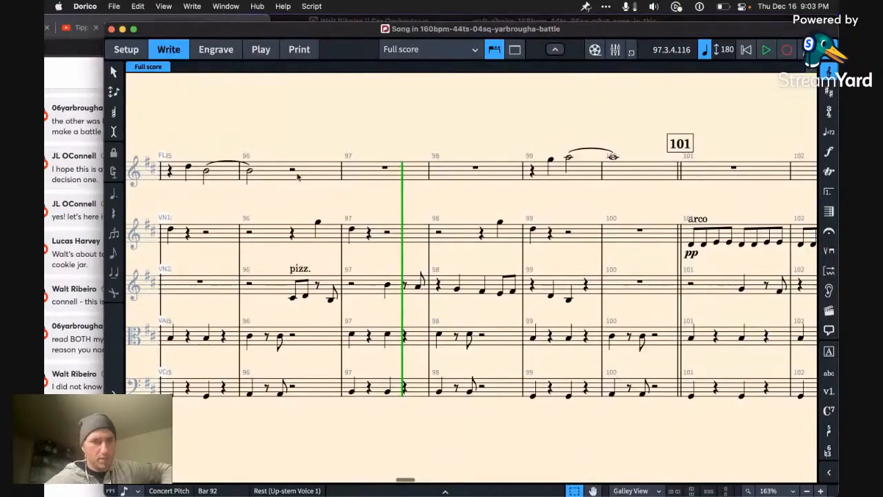
scroll(298, 178, "left", 10)
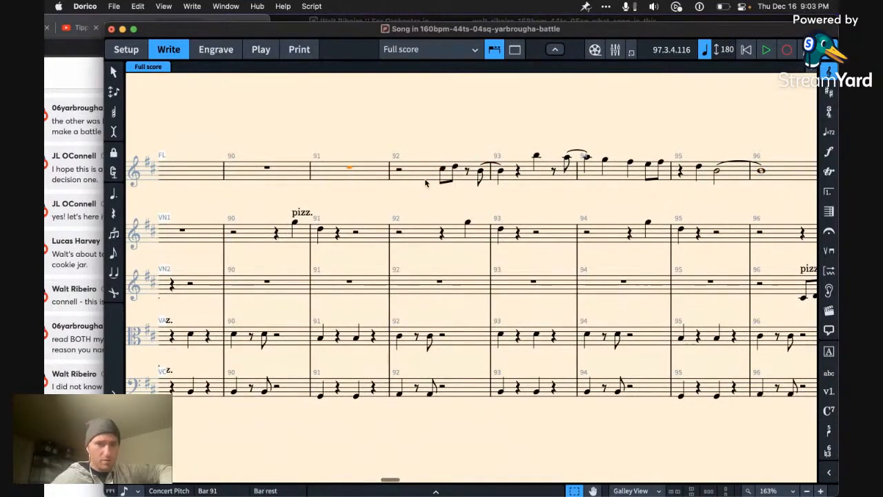
key("Left")
key("space")
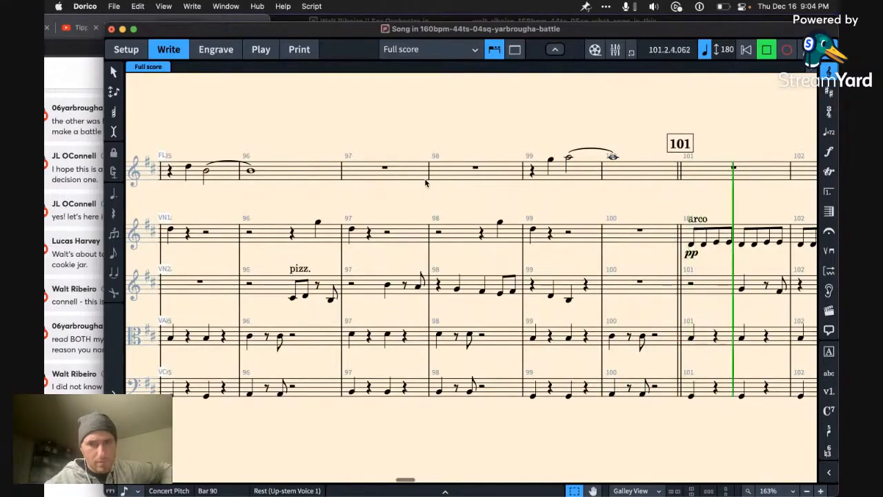
Step: Extend the flute's A5 in bar 100 with a tied whole note in bar 101 and play from bar 98
left_click(571, 159)
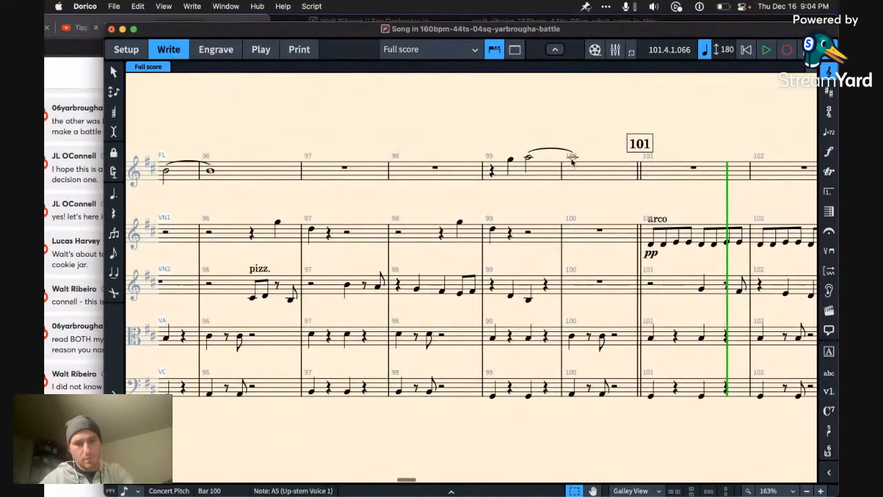
key("Left")
key("Left")
key("space")
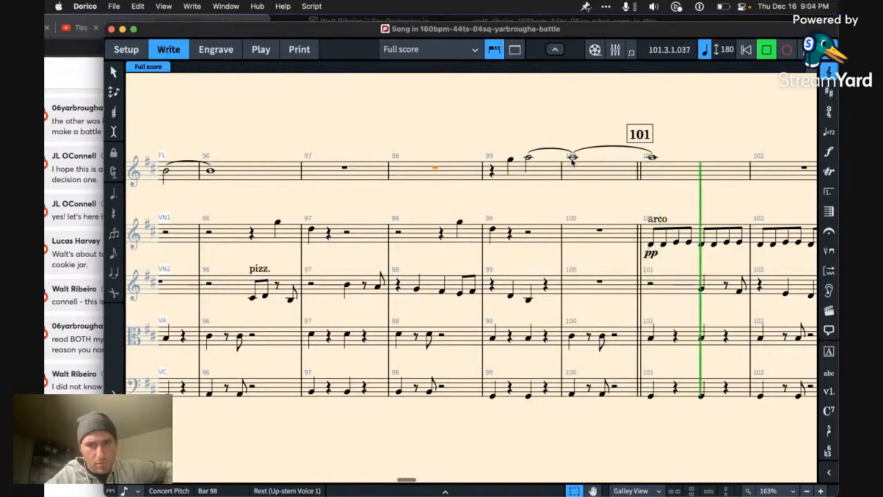
Step: Delete the flute's tied A5 at bar 101 while the score keeps playing
left_click(652, 158)
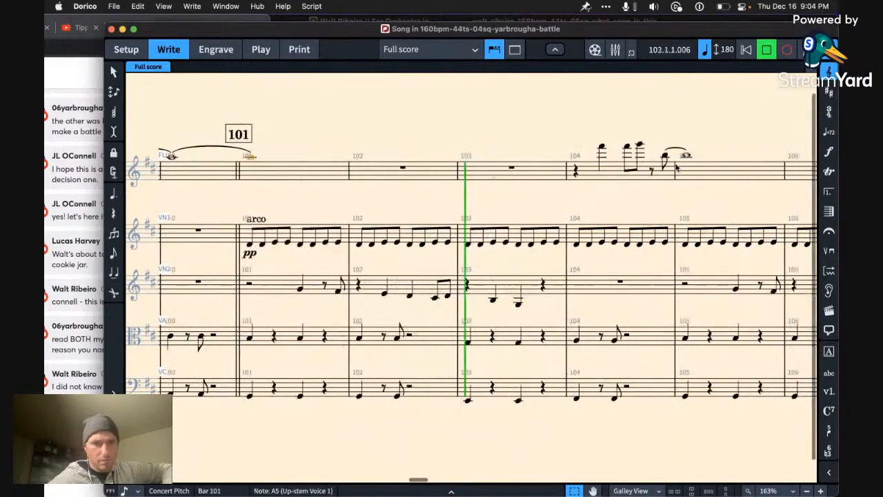
key("Delete")
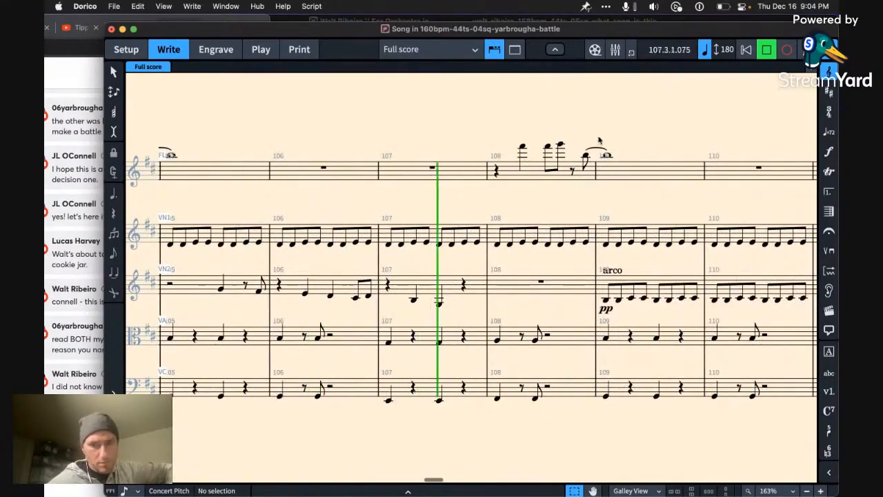
key("x")
key("x")
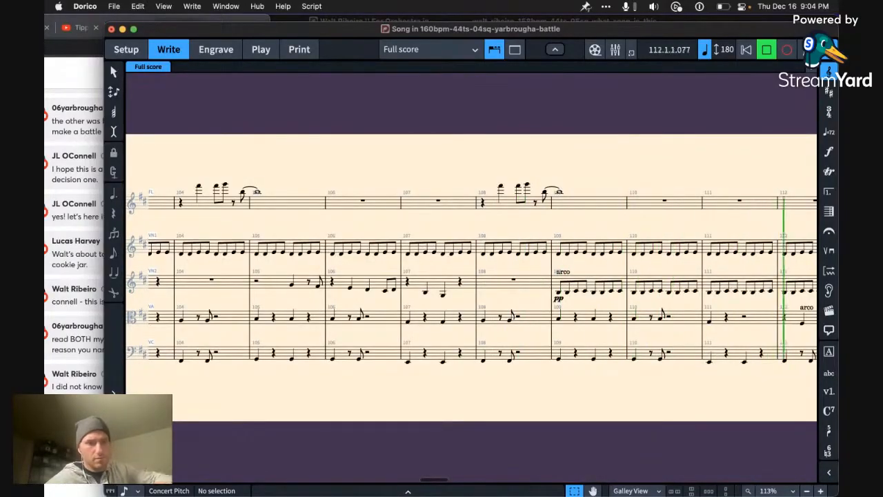
Step: Check the stream chat, return to the battle score, listen on to bar 150 and stop playback
key("super+Tab")
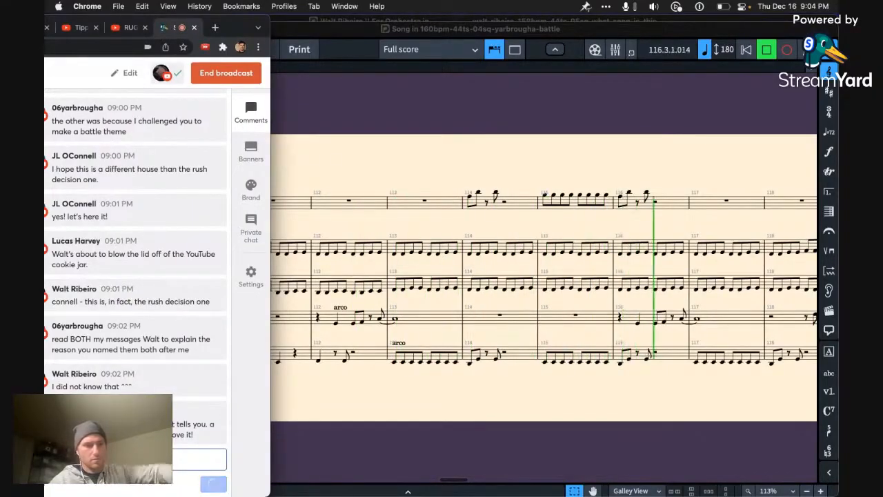
left_click(600, 392)
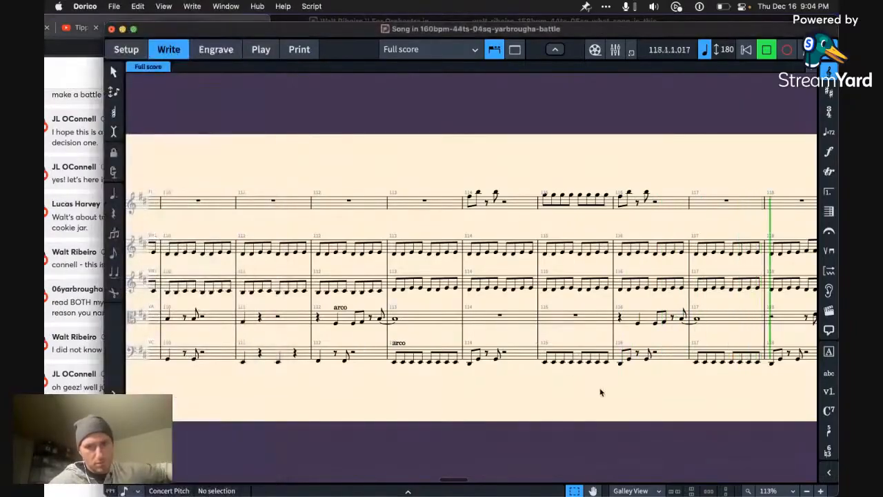
key("z")
key("z")
key("z")
key("z")
key("z")
key("x")
key("x")
key("x")
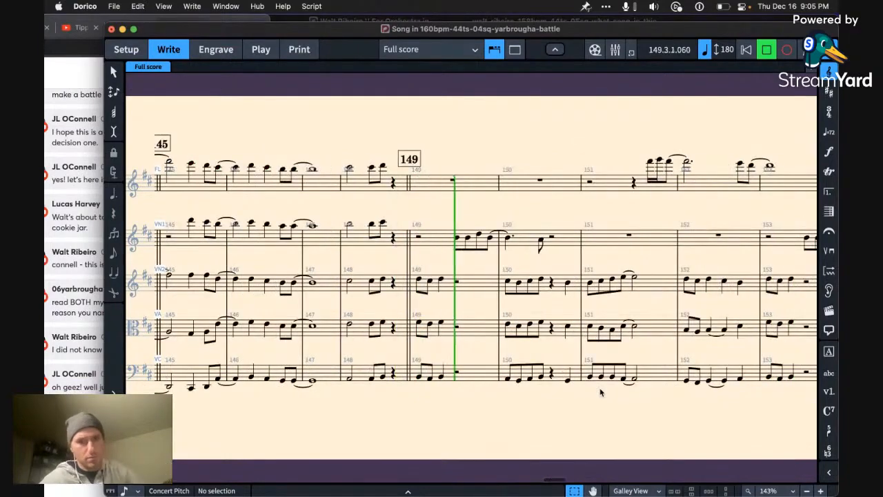
key("space")
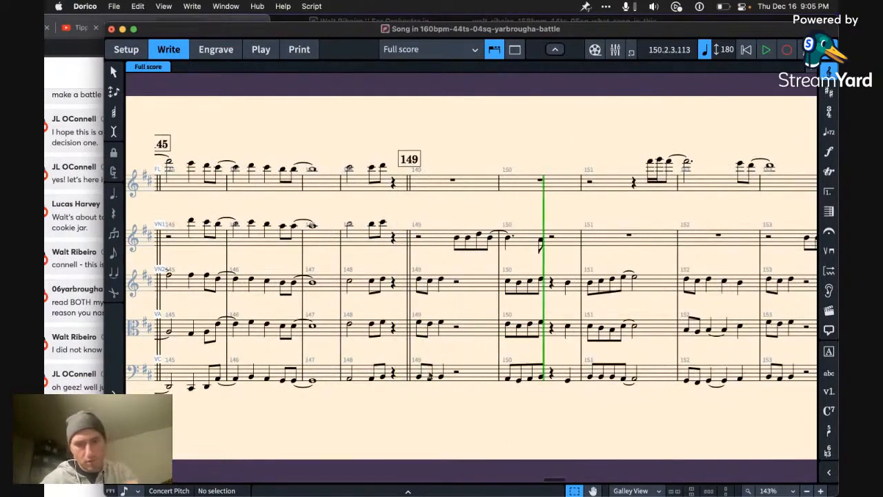
Step: Bring up the Loopback audio routing window to check the external microphone, and return to the battle score at bar 145 in Dorico
key("ctrl+Up")
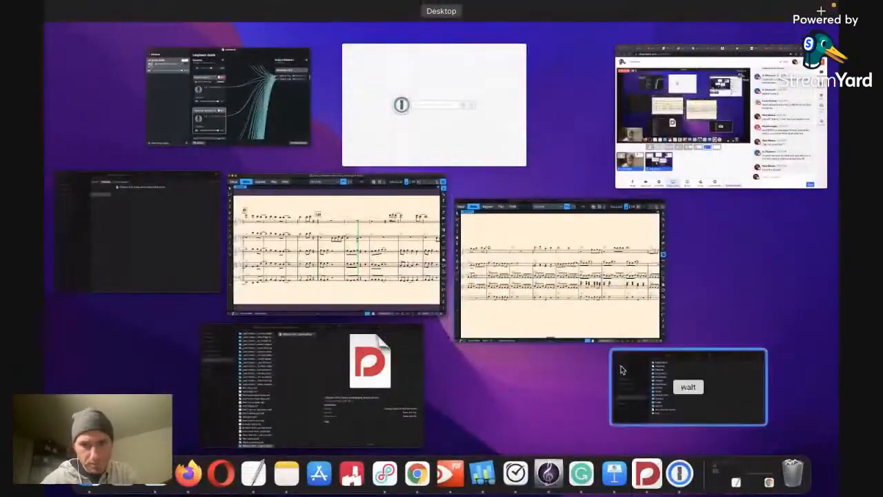
left_click(354, 264)
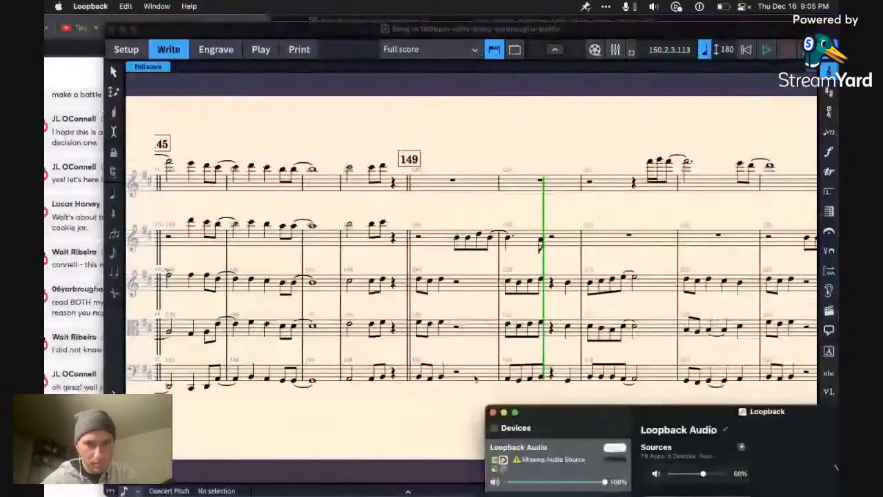
left_click_drag(593, 408, 592, 109)
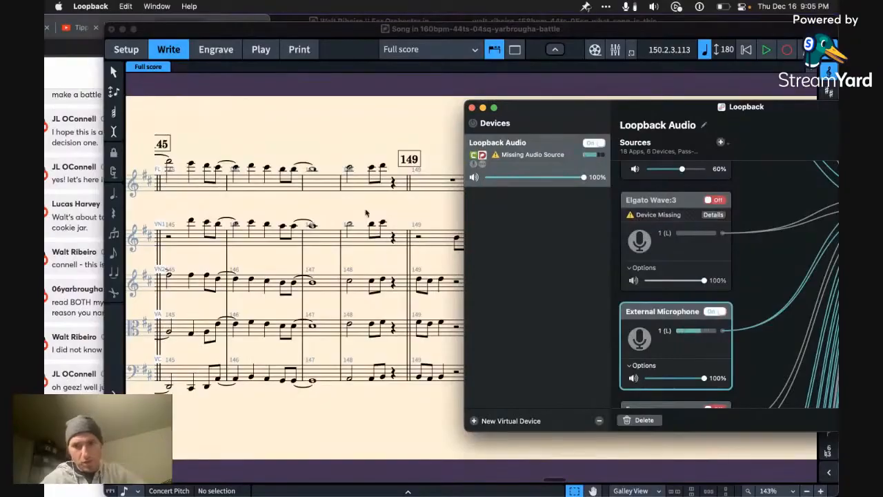
left_click(343, 180)
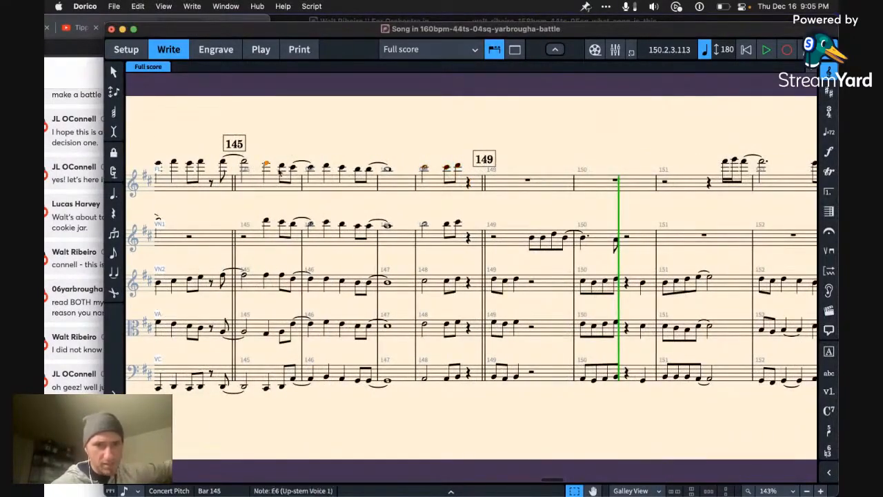
Step: Play the flute and first violin together from the third beat of bar 145 and stop near the end of bar 148
key("z")
key("z")
key("z")
key("z")
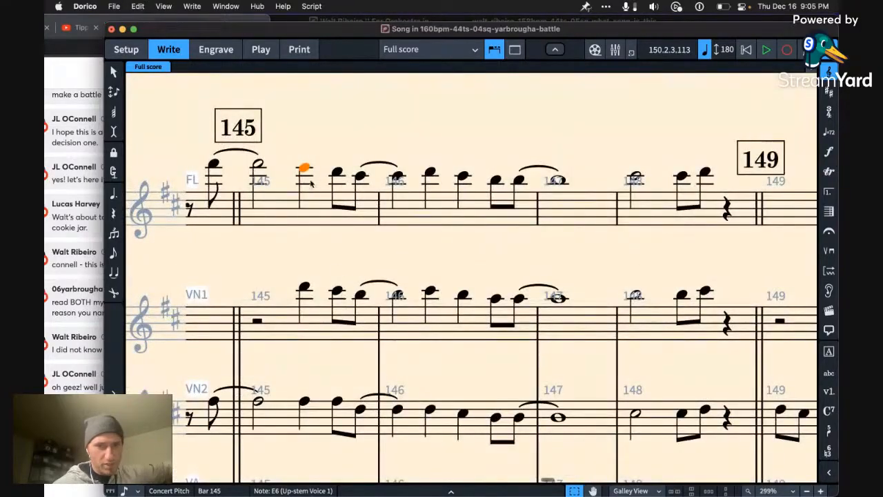
scroll(303, 194, "left", 2)
key("p")
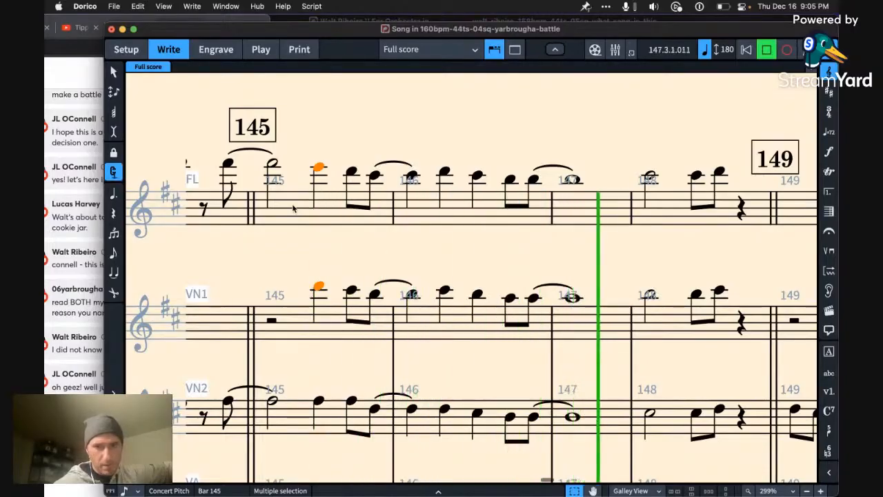
key("space")
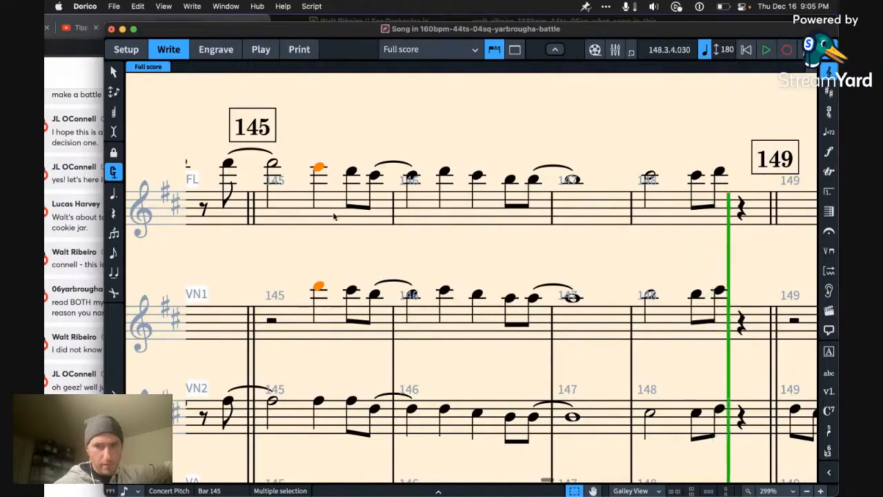
Step: Hold the flute's F#6 as a whole note in bar 145, clear its notes up to mid-bar 146 and raise the remaining phrase one step
scroll(341, 217, "down", 3)
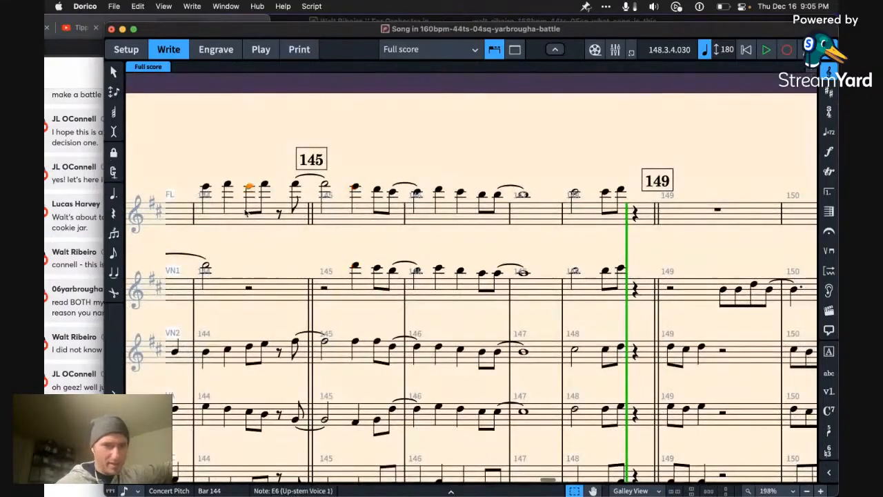
key("Left")
key("space")
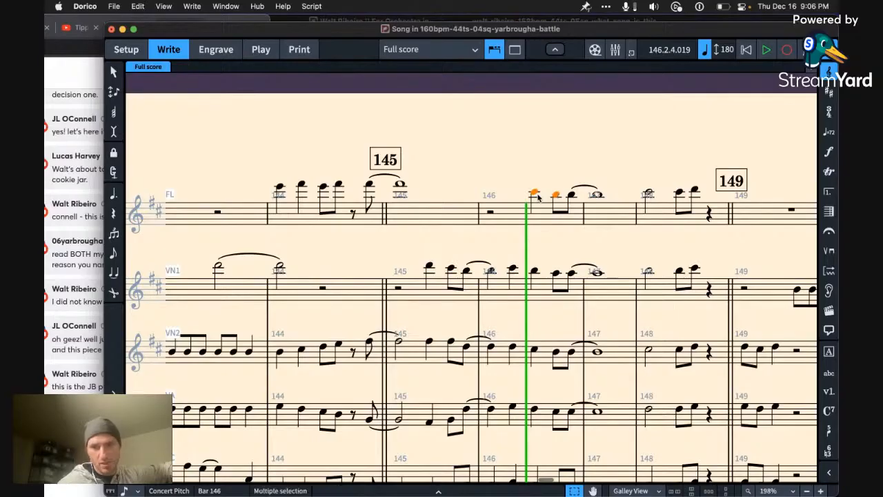
key("alt+Up")
Step: Play the score from the flute's first note in bar 144 and stop at the end of bar 148
key("Left")
key("Left")
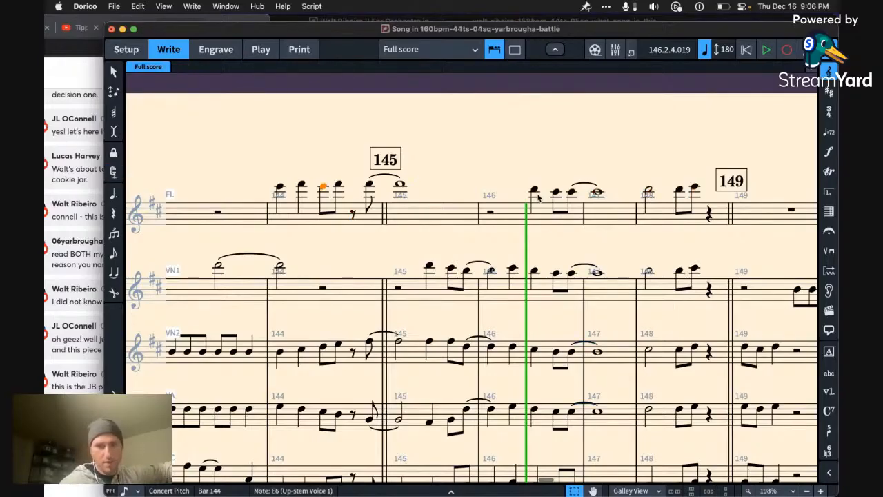
key("Left")
key("Left")
key("p")
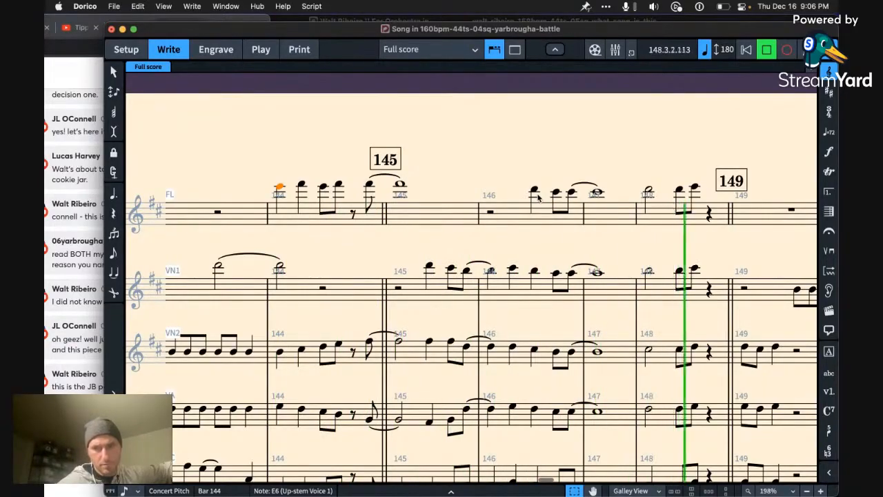
key("space")
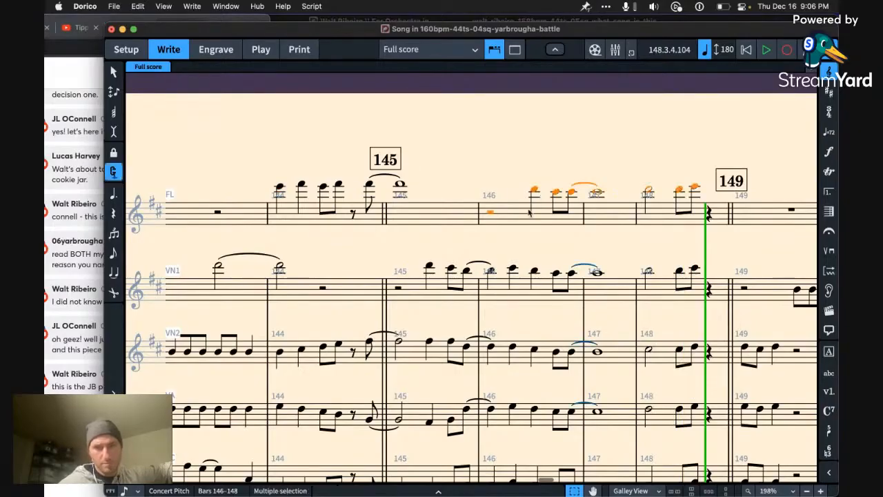
Step: Lower the flute's phrase in bars 146 to 148 and play the passage from bar 144 to the end of bar 148
key("Left")
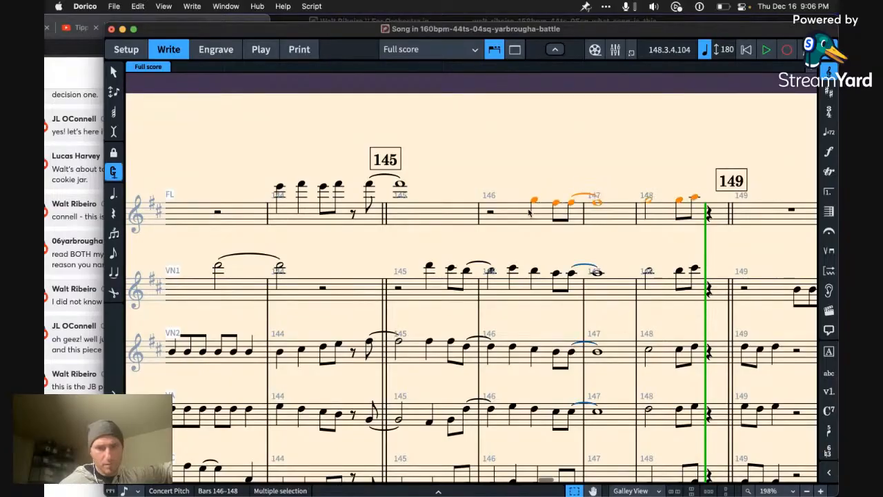
key("Left")
key("Left")
key("Left")
key("space")
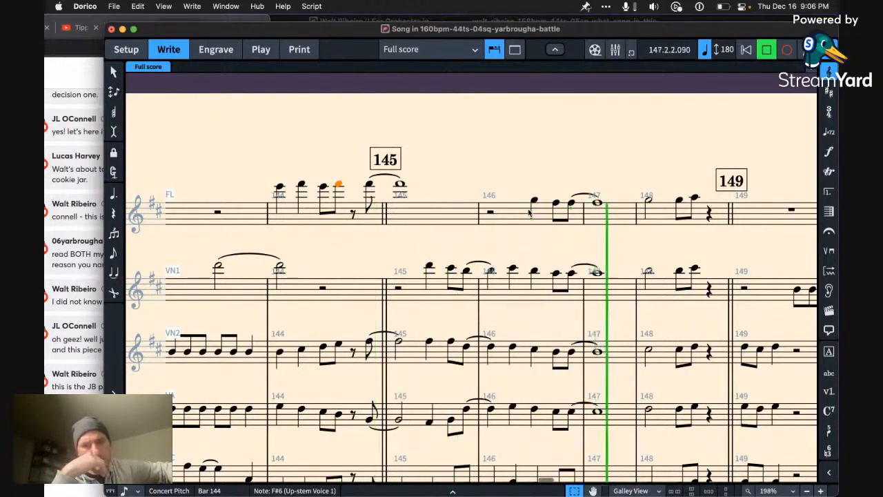
key("space")
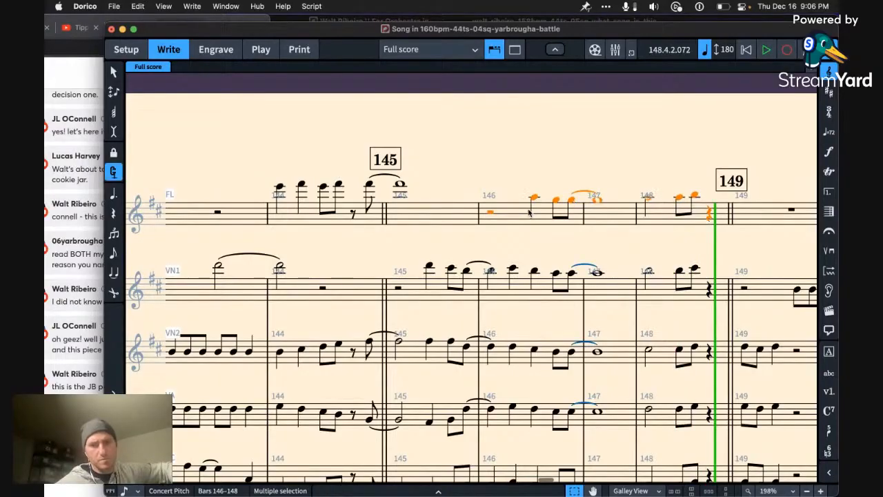
Step: Raise the flute's phrase in bars 146 to 148 by one step, play from bar 144 and listen on to bar 180
key("Left")
key("Left")
key("Left")
key("Left")
key("space")
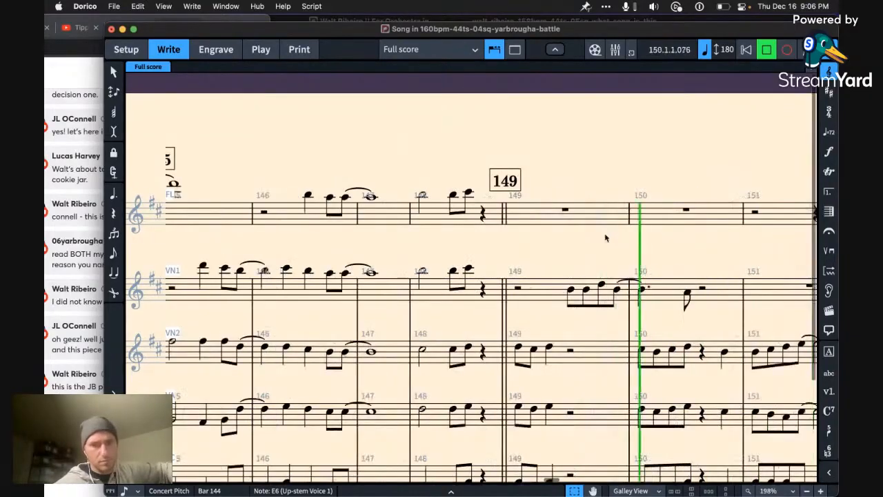
key("x")
scroll(590, 244, "left", 2)
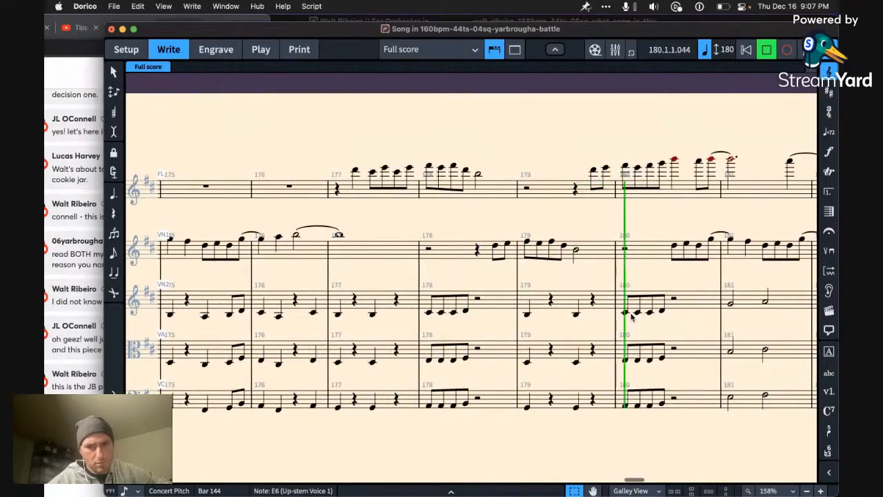
key("space")
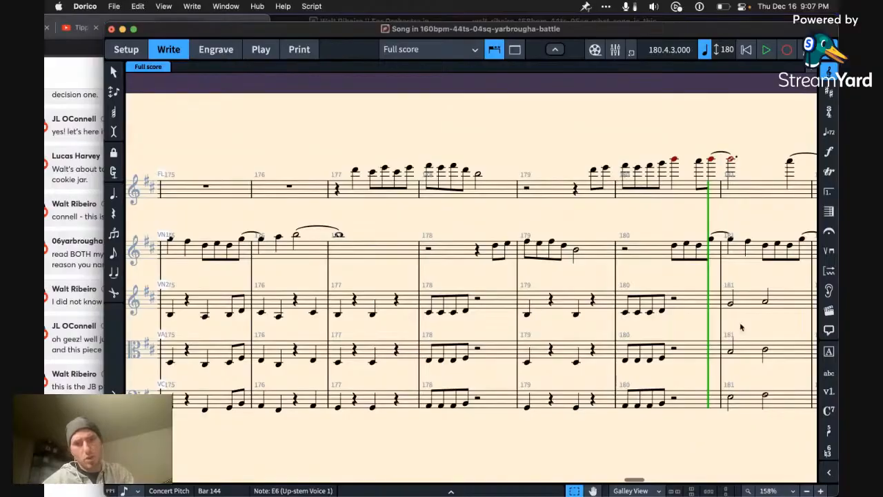
Step: Lower the flute's passage in bars 165 to 182 by an octave, and delete its first note in bar 171 during playback from bar 164
scroll(772, 333, "right", 3)
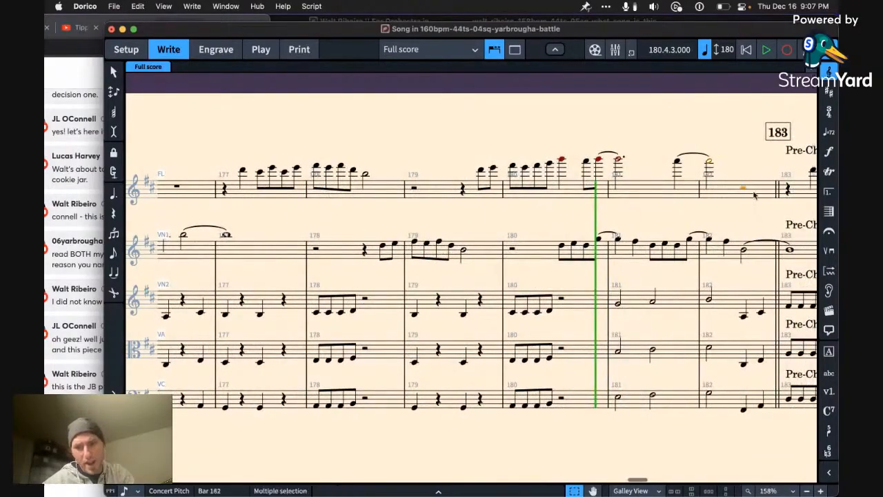
scroll(757, 207, "left", 10)
scroll(754, 195, "left", 15)
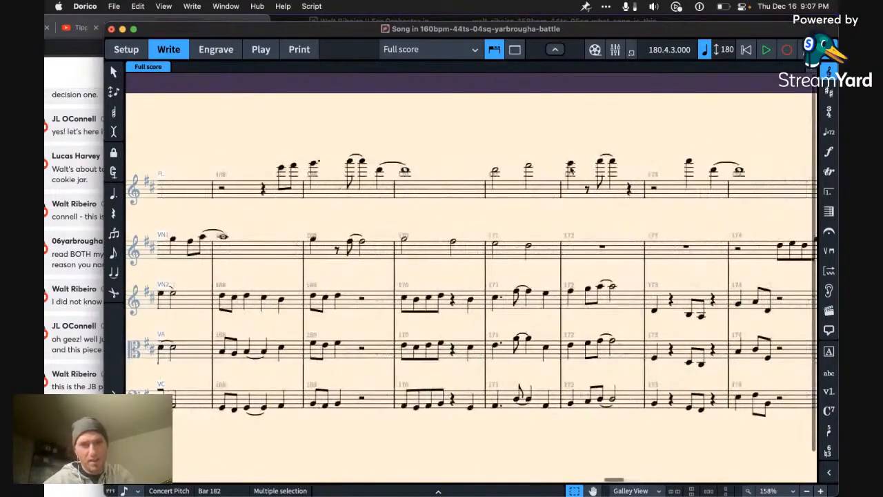
scroll(437, 187, "left", 5)
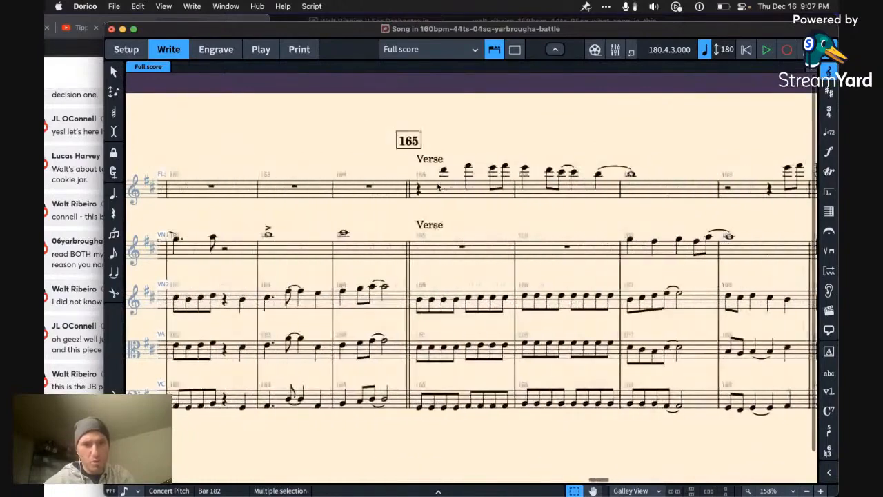
left_click(426, 191, "shift")
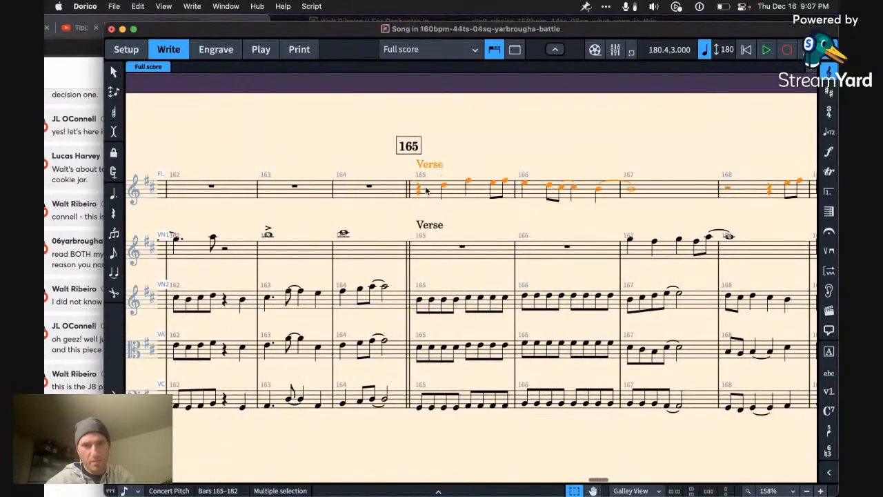
key("Left")
key("space")
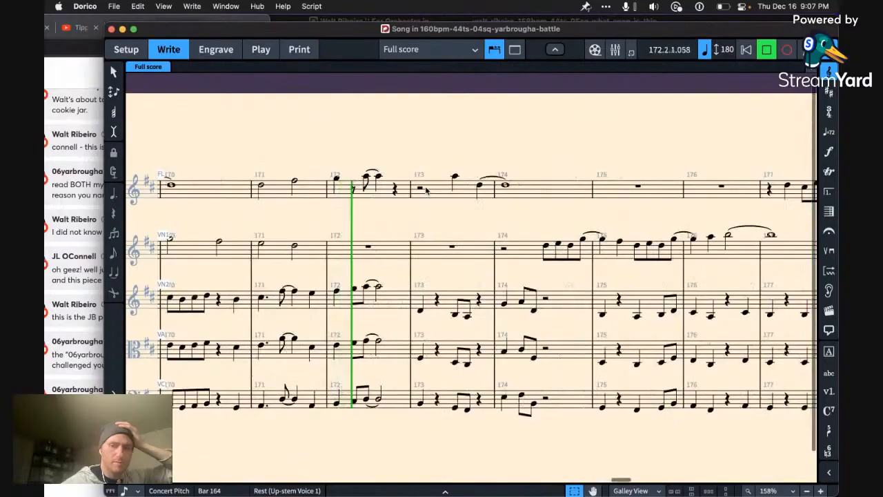
left_click(275, 191)
key("Delete")
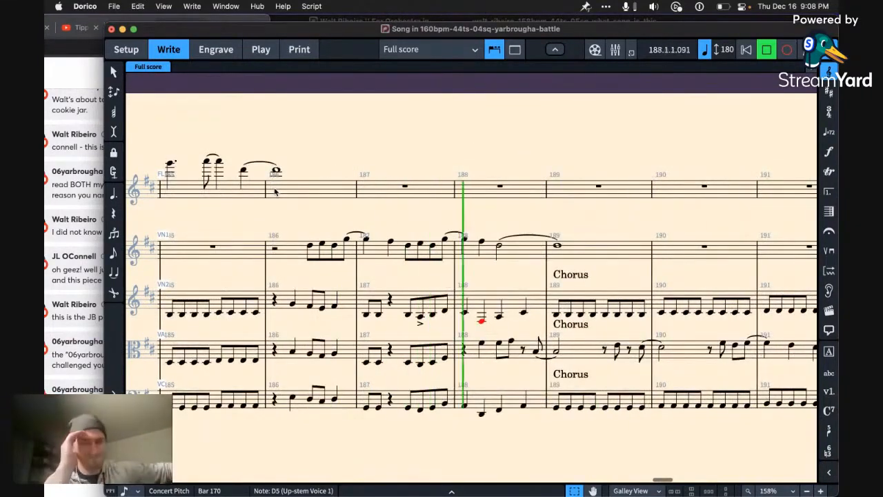
Step: Stop playback, raise the second violin's out-of-range note in bar 188 to B3 and replay from bar 186
key("space")
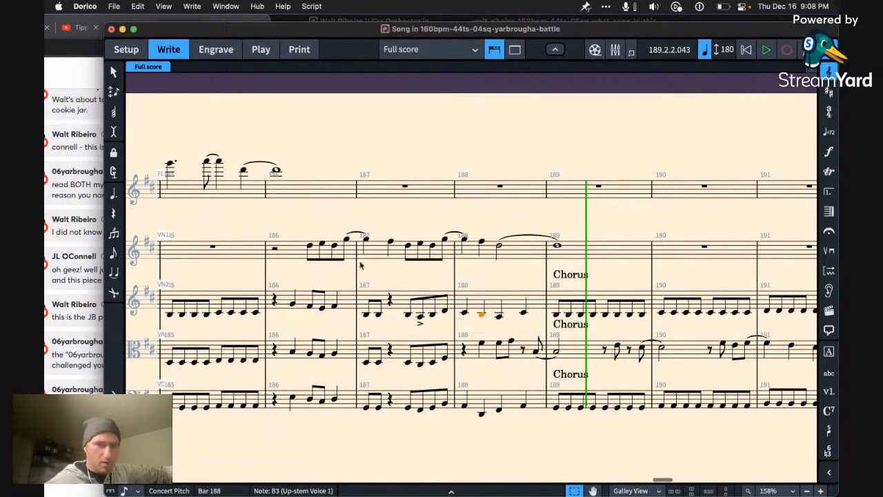
key("Left")
key("p")
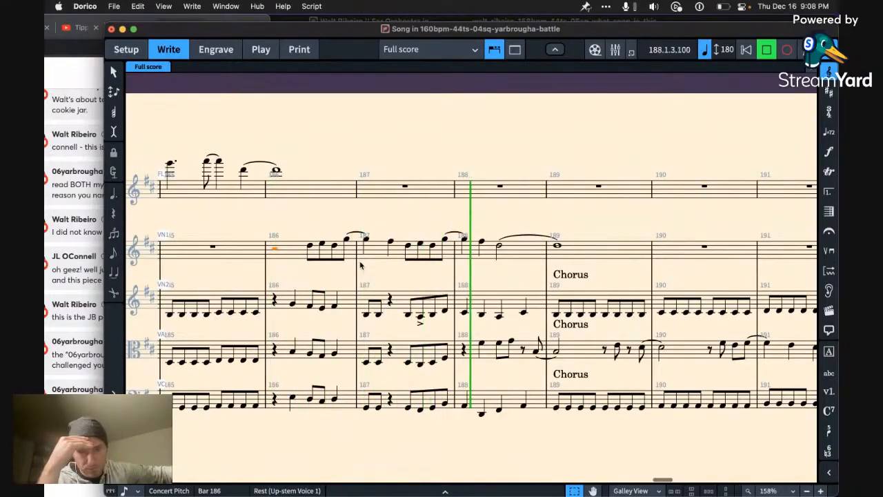
key("space")
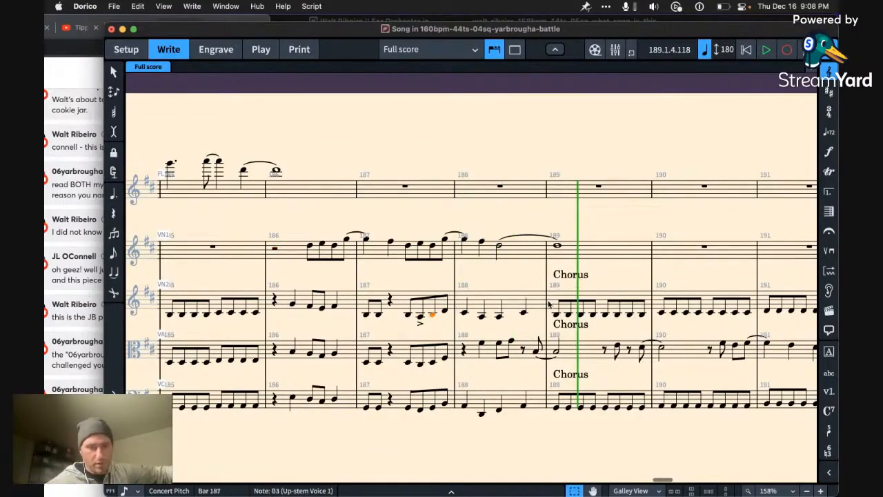
Step: Listen on to bar 194 and move the second violin's bar 192 notes to the flute, two octaves higher
key("space")
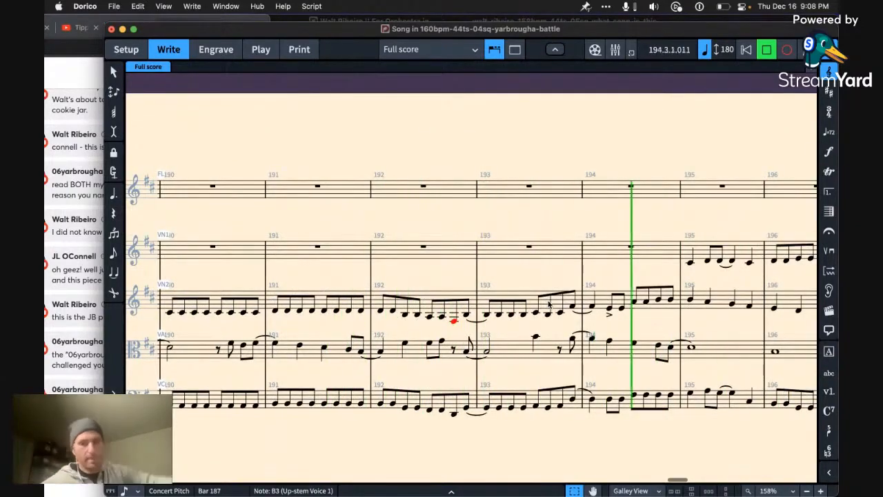
key("space")
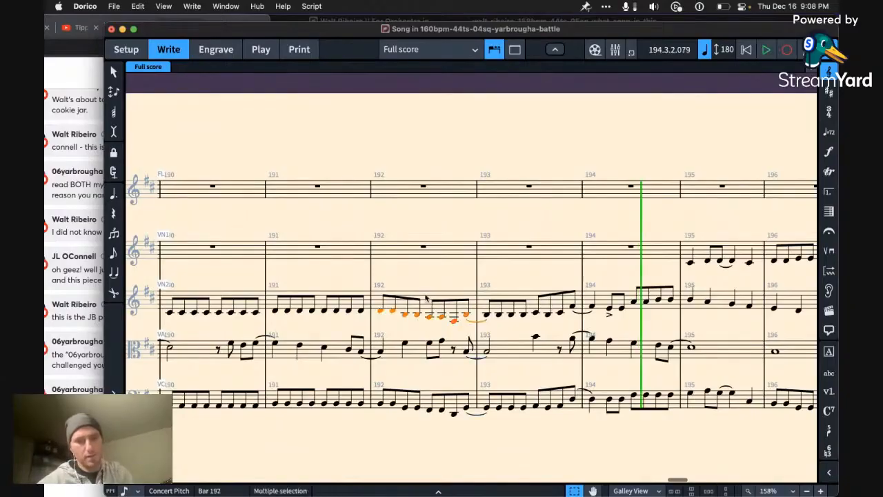
key("Delete")
left_click(462, 192)
key("ctrl+v")
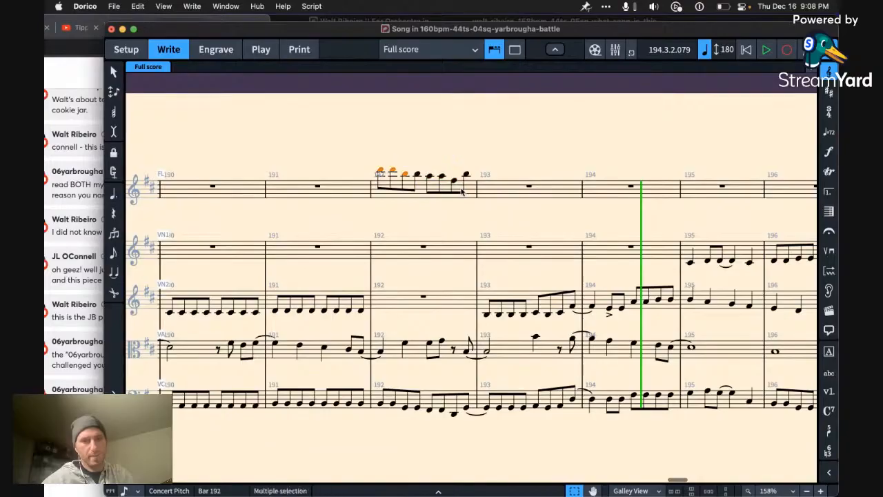
Step: Move the first four eighth notes of bar 192 from the flute to the first violin an octave lower, ending on a tied half note
key("Delete")
left_click(445, 255)
key("ctrl+v")
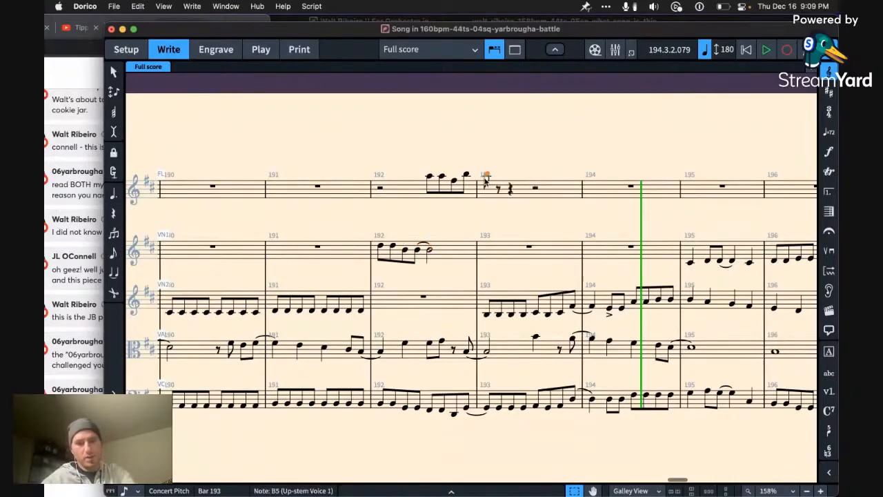
Step: Tie the flute's last B5 in bar 192 to a whole note in bar 193 and play the passage from bar 191
key("t")
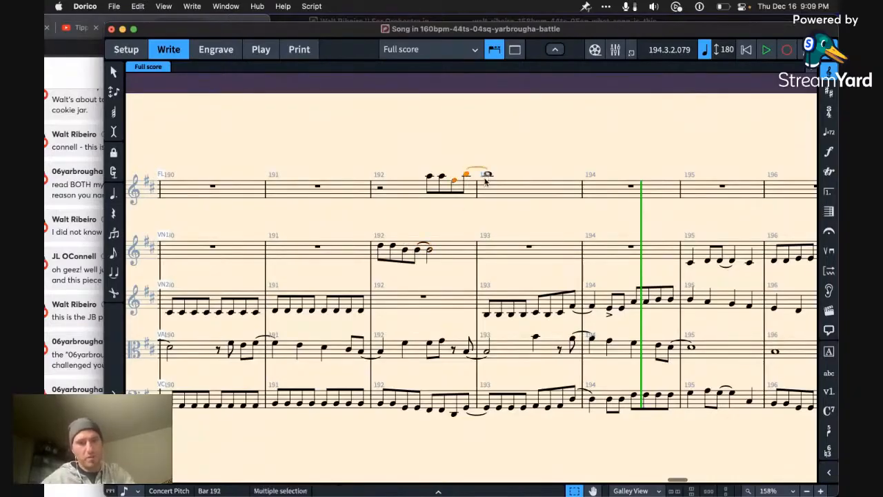
left_click(380, 191)
key("p")
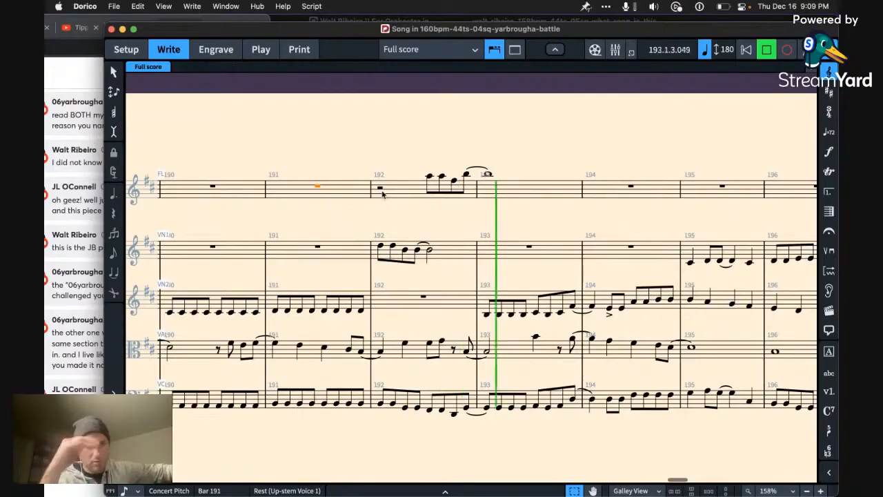
key("space")
Step: Lower the first violin's phrase in bar 192 by an octave and select its rest in bar 191
left_click(447, 258)
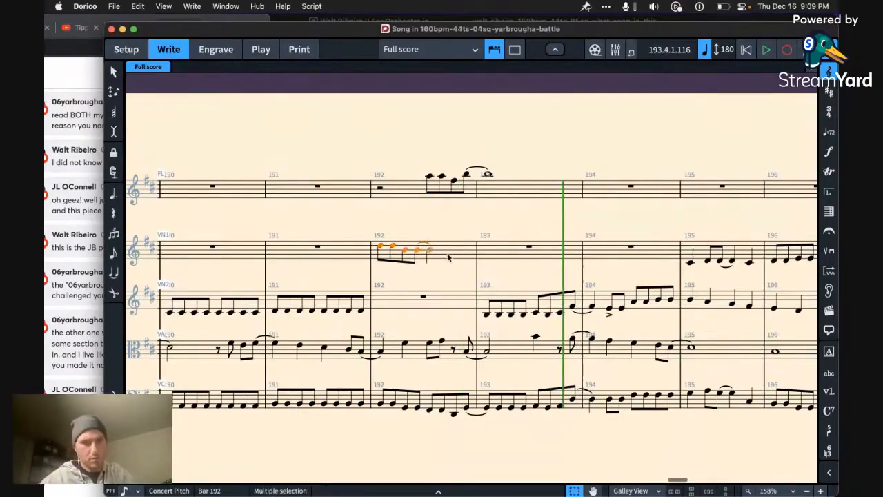
key("super+alt+Down")
key("Left")
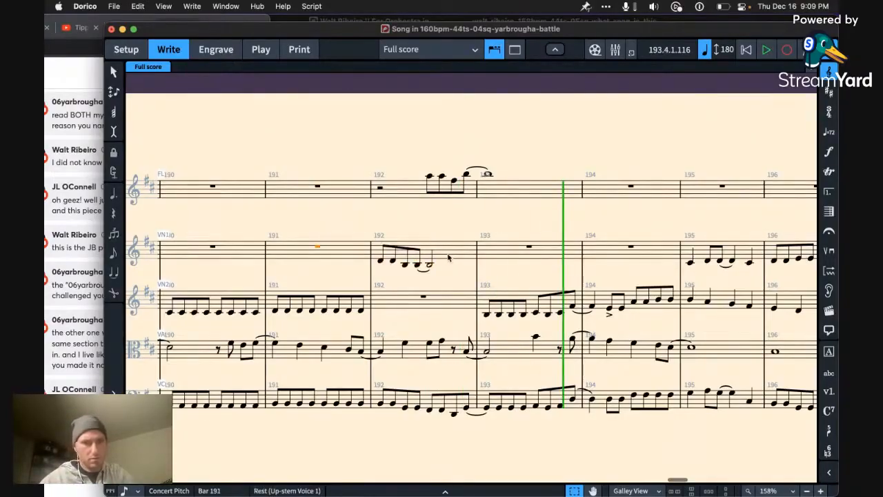
Step: Repeat the second violin's last eighth note of bar 191 at the start of bar 192 and play the passage from bar 189
left_click(363, 312)
key("r")
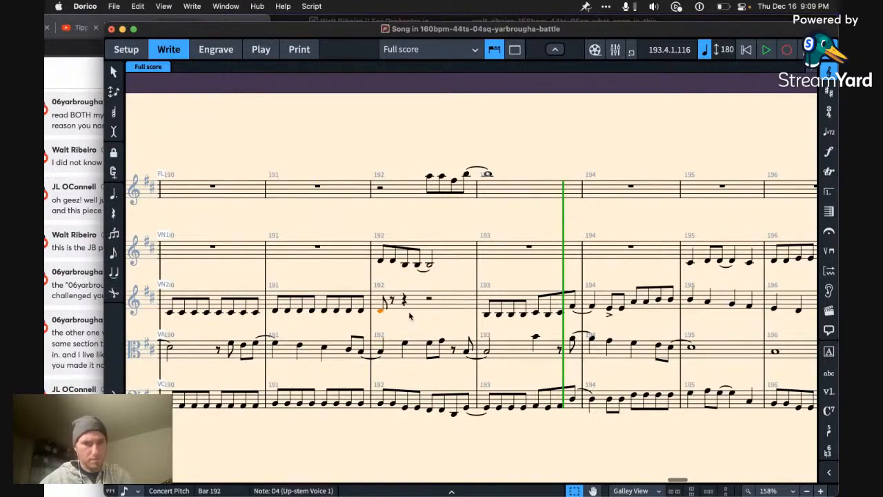
key("Up")
key("Left")
key("Left")
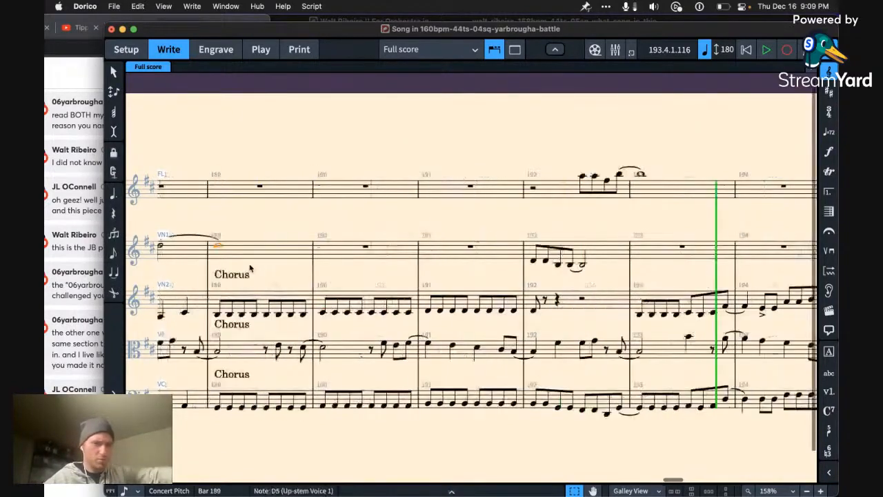
key("space")
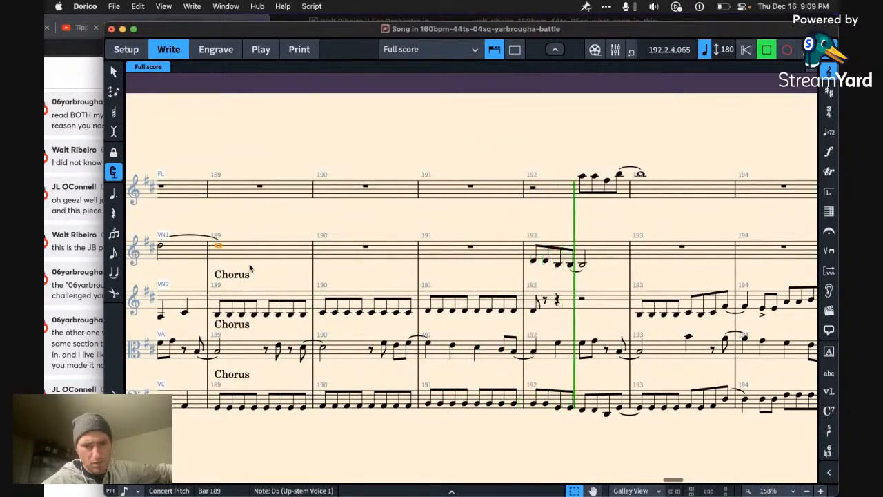
key("space")
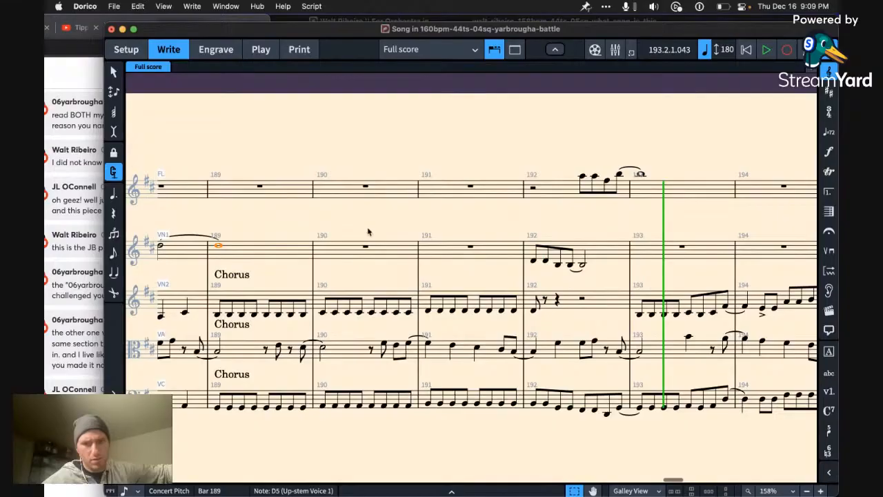
Step: Fill the rest of the second violin's bar 192 with repeated D4 eighth notes
left_click(532, 260)
left_click(533, 309)
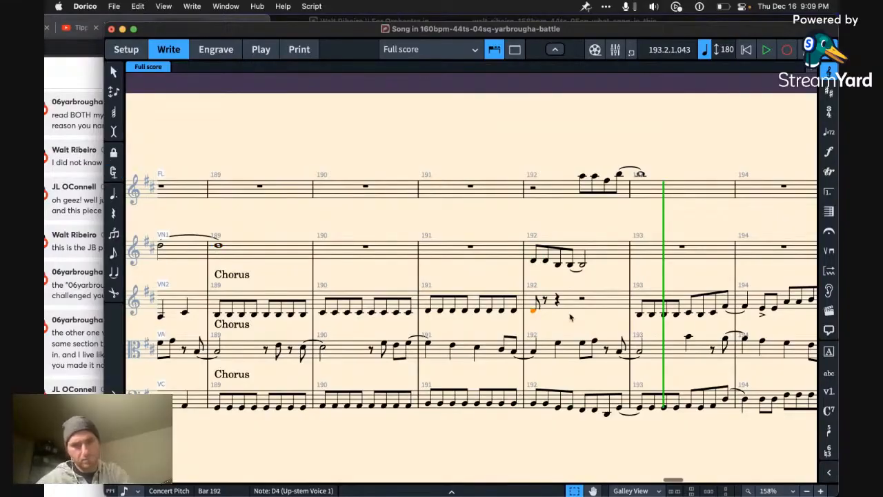
key("r")
key("r")
key("r")
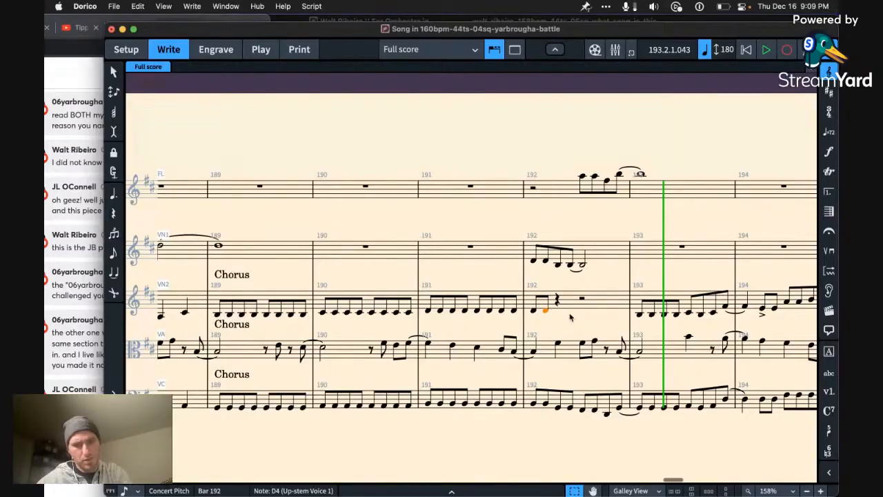
key("r")
key("r")
key("r")
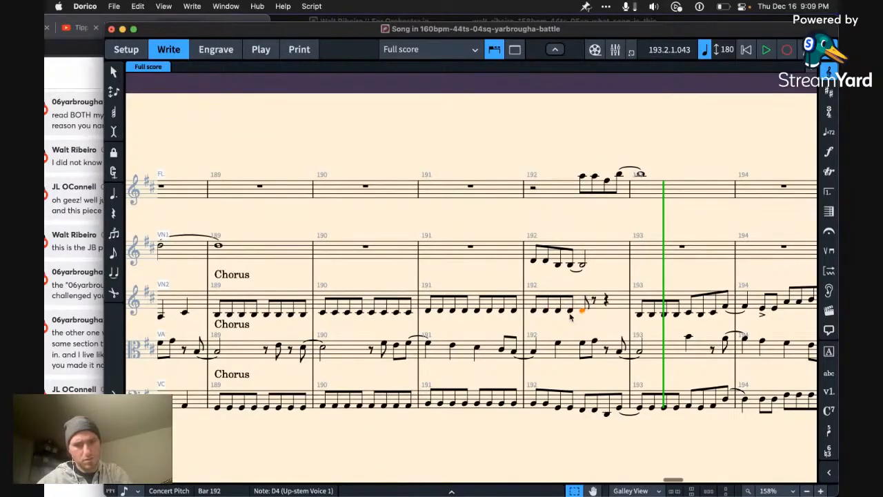
key("r")
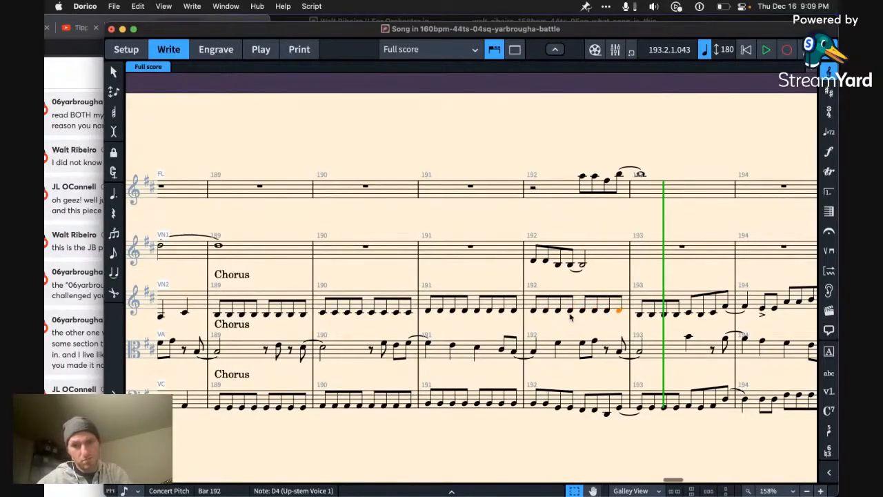
Step: Delete the first violin's phrase in bar 192 and play from bar 191 into the chorus at bar 197
left_click(606, 251)
key("Delete")
key("p")
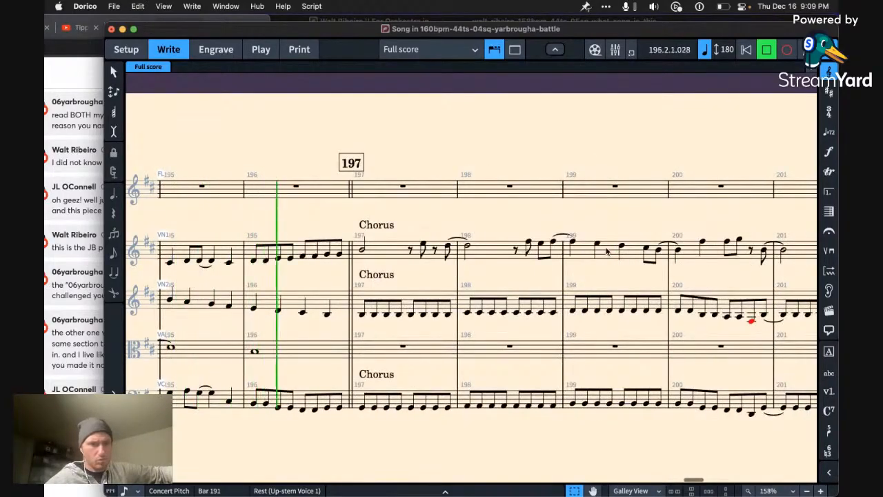
key("space")
Step: Copy the first two eighth notes of the first violin's bar 196 to the start of its bar 194
scroll(601, 370, "left", 10)
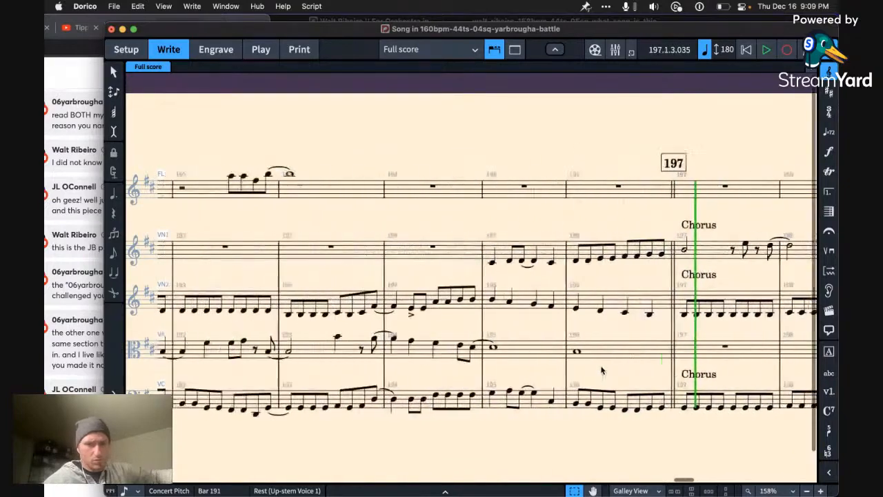
left_click(719, 261)
left_click(731, 262, "shift")
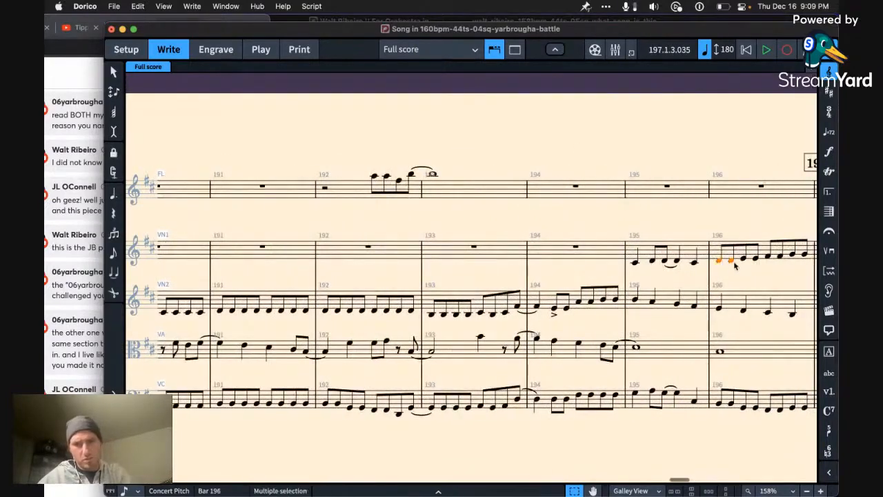
key("super+c")
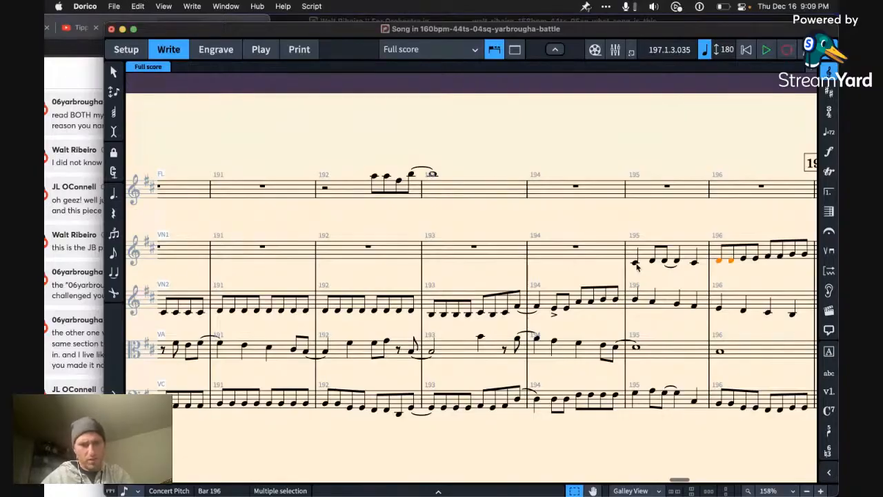
left_click(575, 246)
key("super+v")
Step: Repeat the first violin's pasted eighth-note pair through bars 194 and 195, raising it one scale step every half bar
key("r")
key("r")
key("alt+Up")
key("r")
key("r")
key("alt+Up")
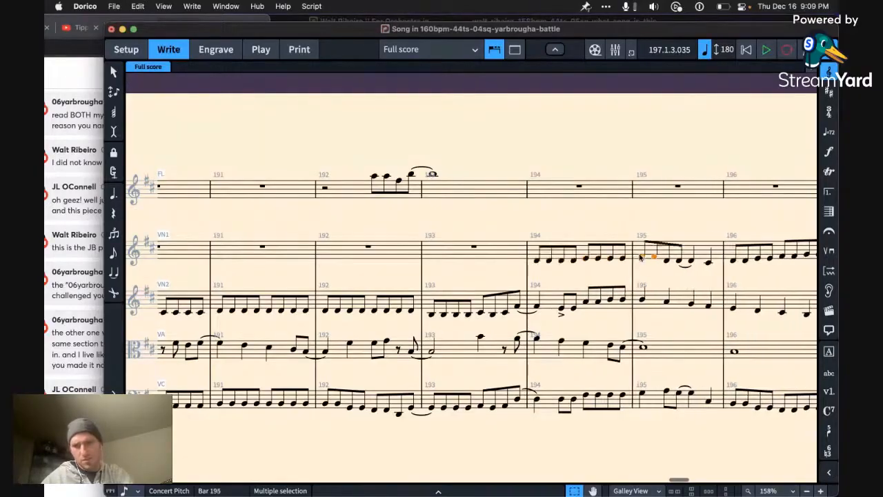
key("r")
key("r")
key("alt+Up")
key("r")
key("r")
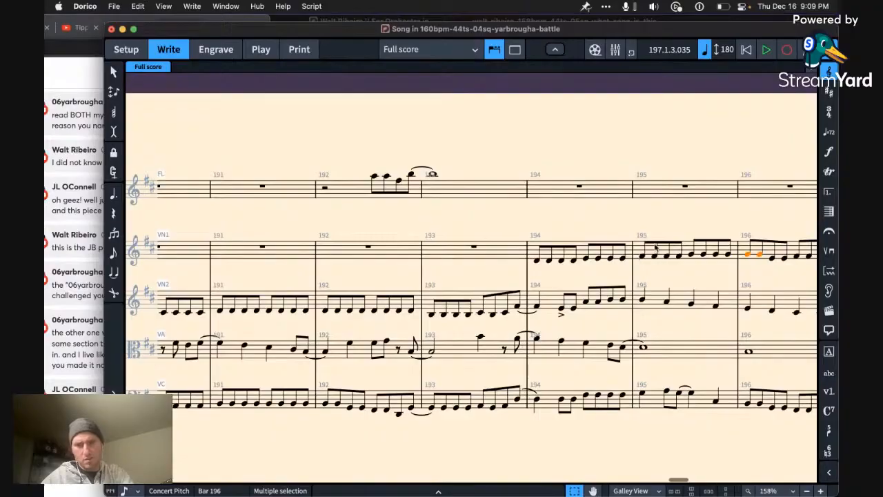
Step: Play the score from bar 192 into the chorus at bar 197
left_click(457, 257)
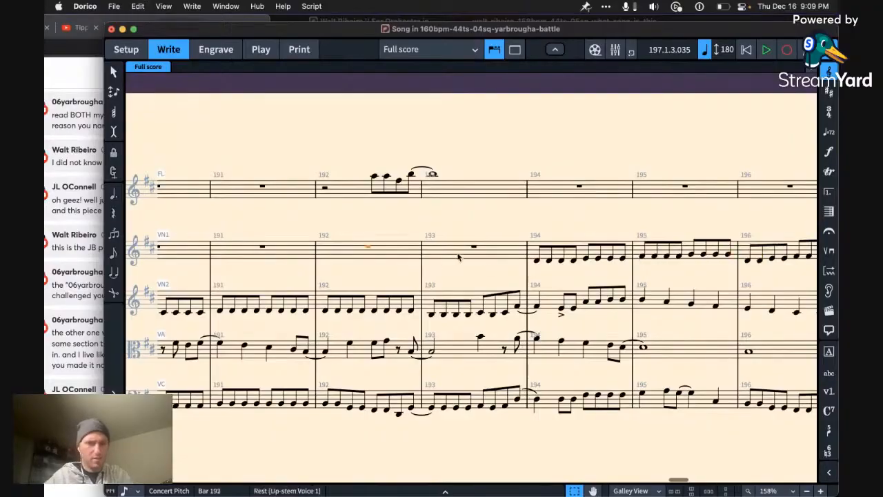
key("space")
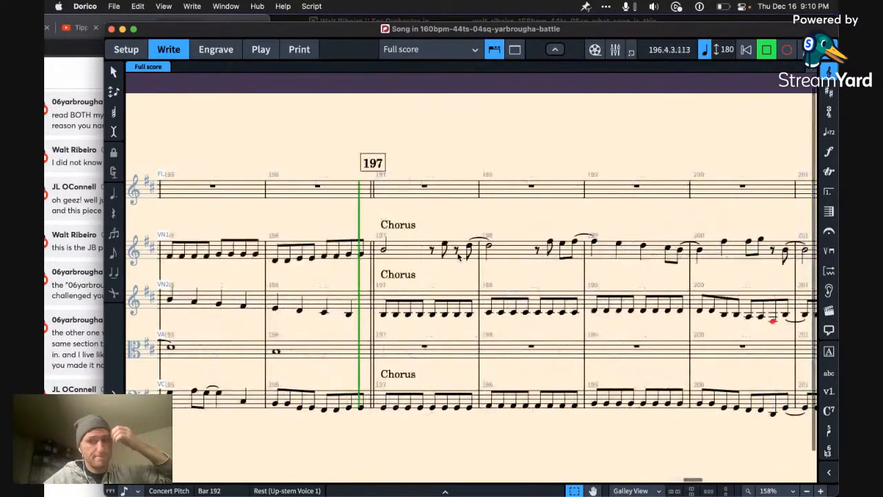
key("space")
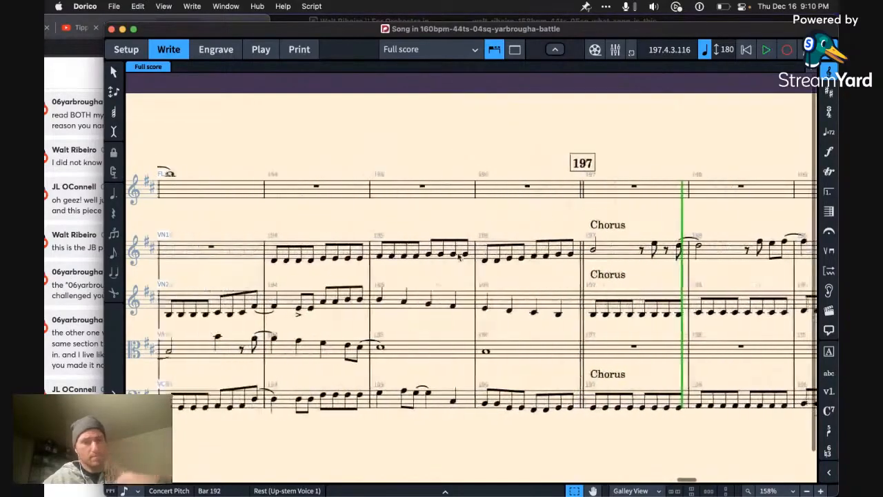
Step: Move the first violin's eighth-note run in bars 194 to 196 to the flute, one octave higher
scroll(458, 256, "left", 1)
left_click(318, 261)
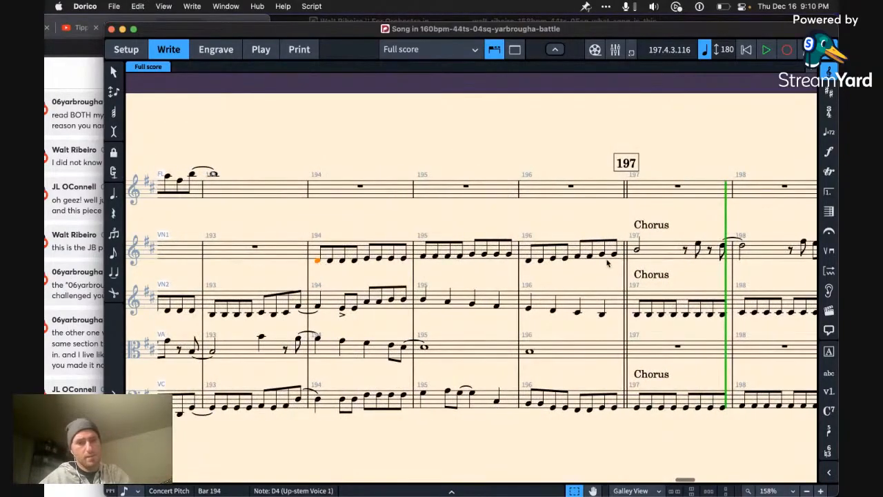
left_click(614, 256, "shift")
key("ctrl+x")
left_click(378, 192)
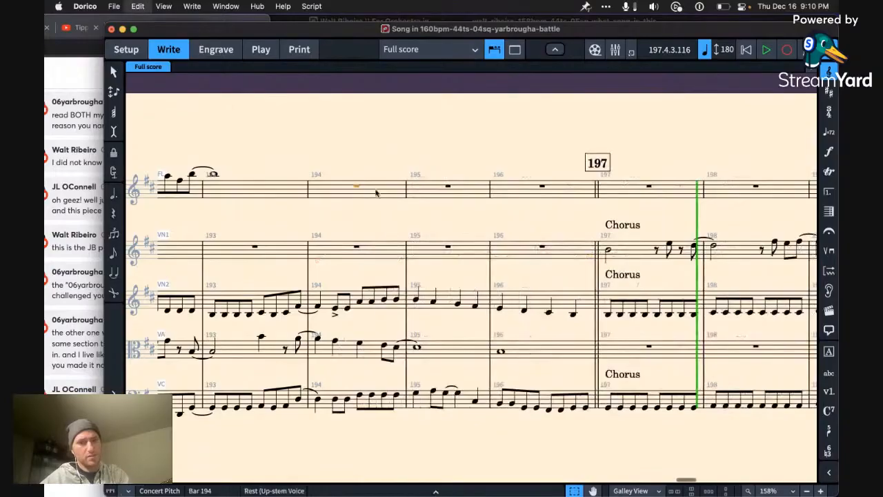
key("ctrl+v")
key("Escape")
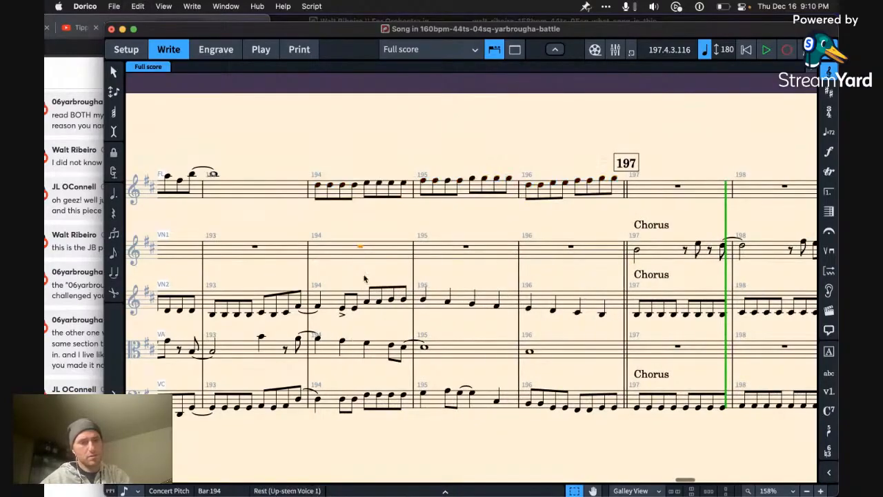
Step: Play bars 192 and 193 to hear the lead-in to the flute run
scroll(414, 269, "left", 5)
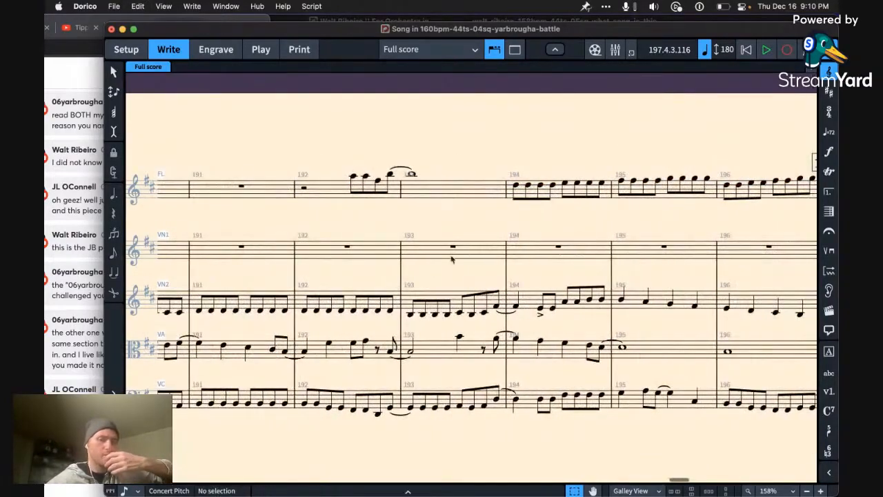
left_click(453, 257)
key("Left")
key("p")
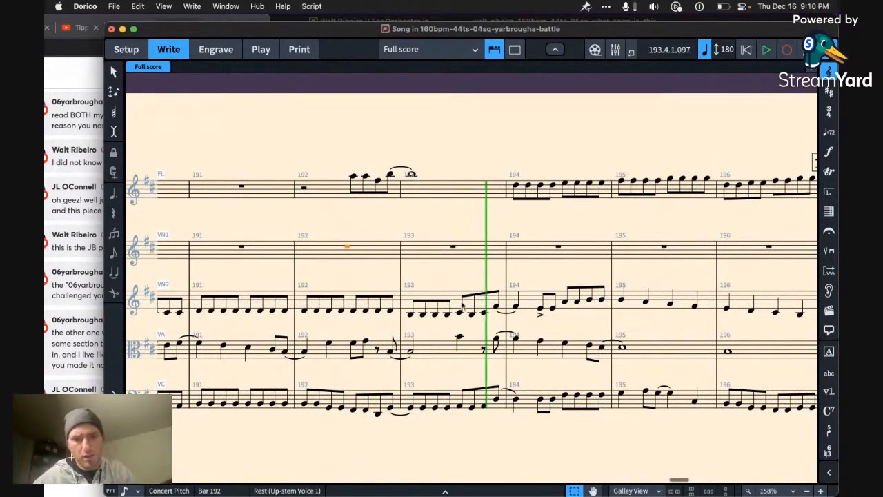
Step: Move the second violin's phrase from the second half of bar 193, with its tied note in bar 194, to the first violin an octave higher
left_click(463, 307)
left_click(507, 296, "shift")
key("super+x")
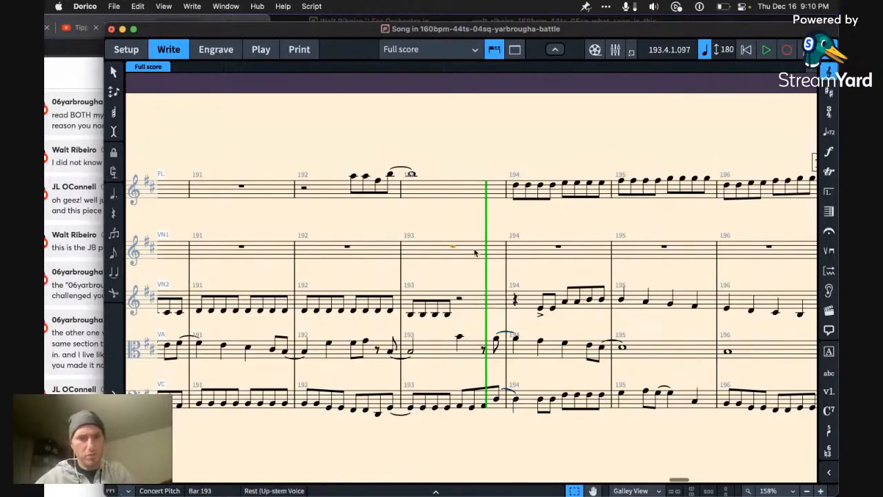
key("super+v")
key("super+z")
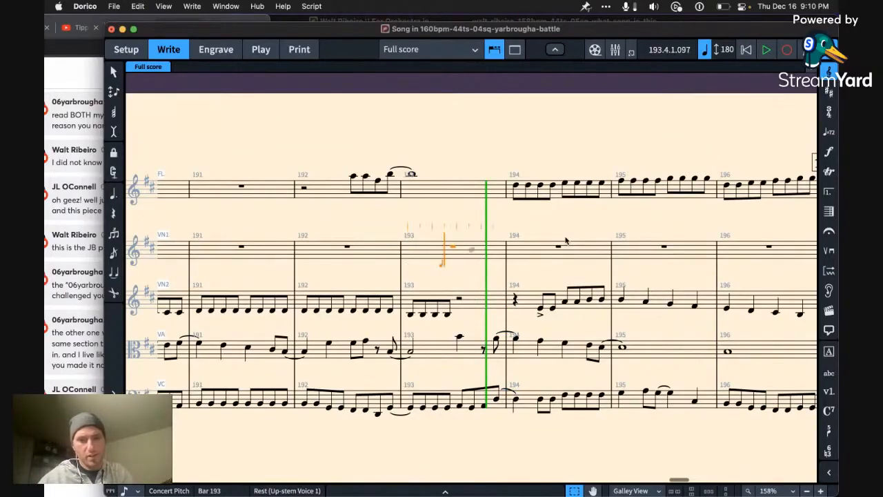
key("super+v")
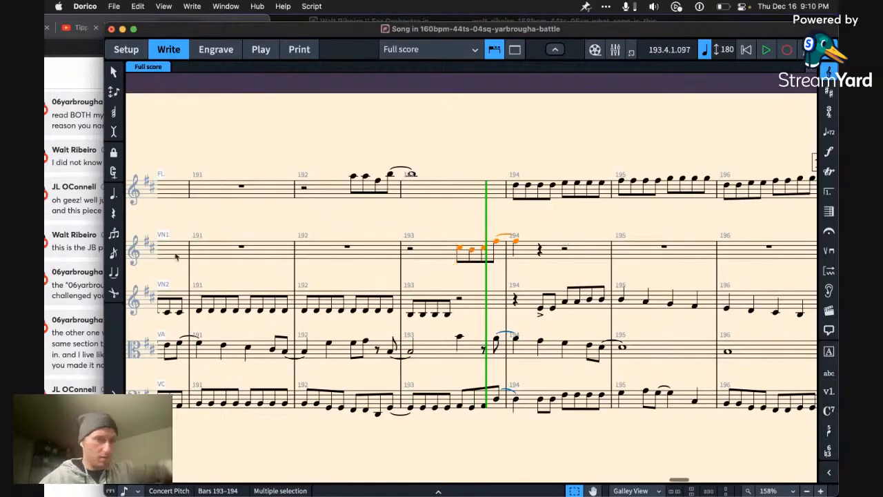
Step: Switch to the broadcast chat in Chrome, read the latest comments and return to the Dorico score
left_click(80, 383)
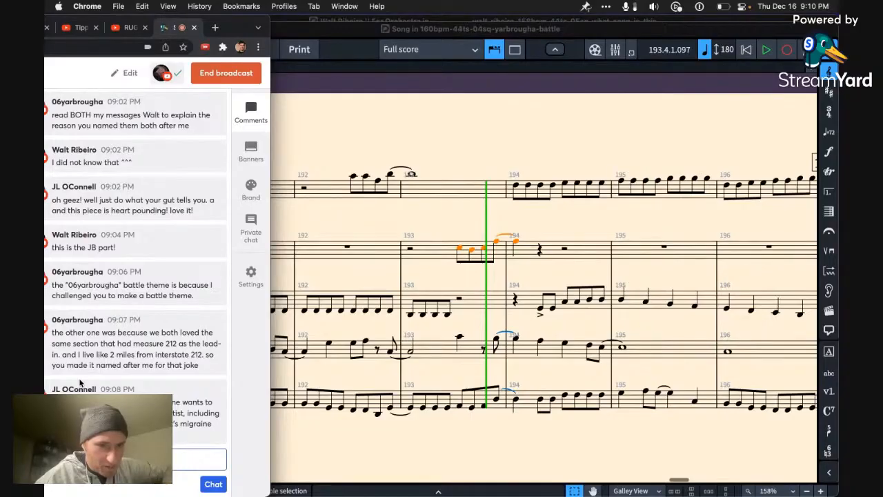
scroll(79, 382, "down", 1)
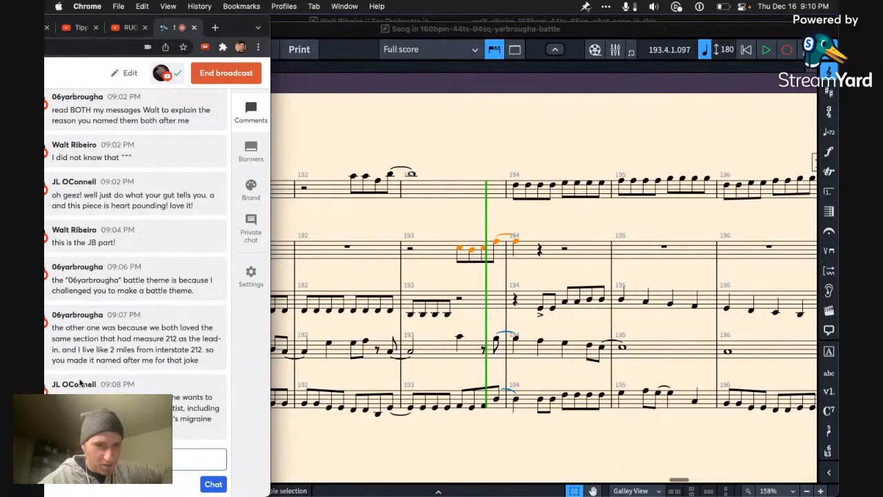
left_click(445, 274)
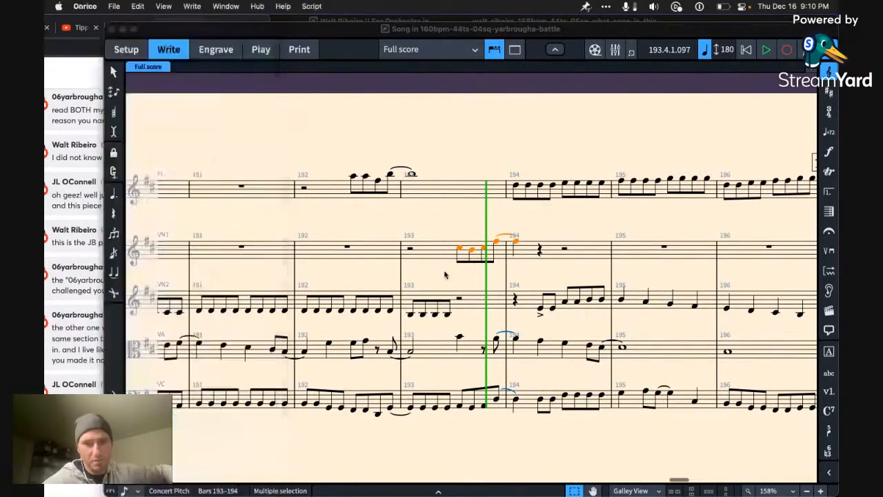
Step: Try the flute's whole note in bar 193 at other pitches, including B4, C#4 and C#5, and bring it back to B5
left_click(444, 256)
key("Left")
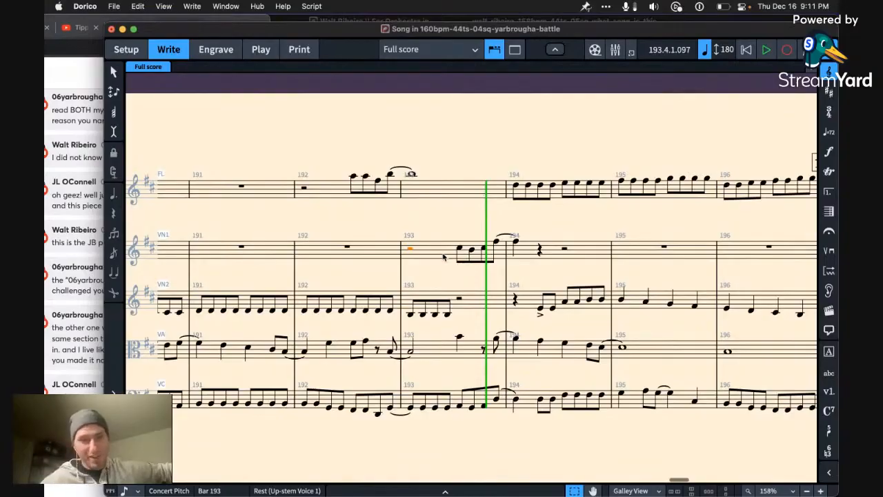
left_click(413, 175)
key("ctrl+alt+Down")
key("ctrl+alt+Down")
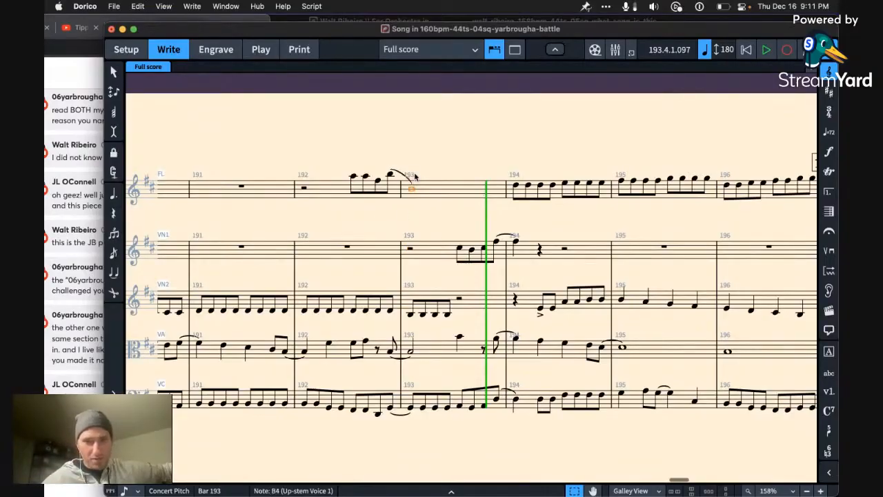
key("alt+Up")
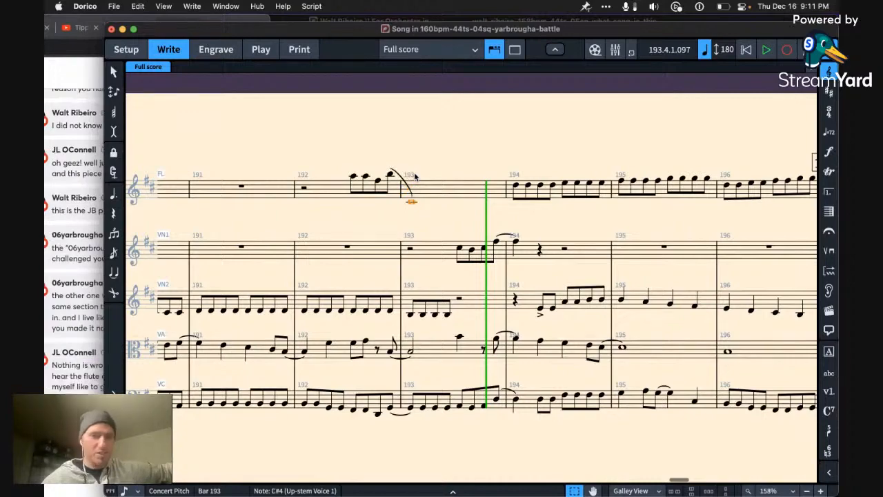
key("ctrl+alt+Up")
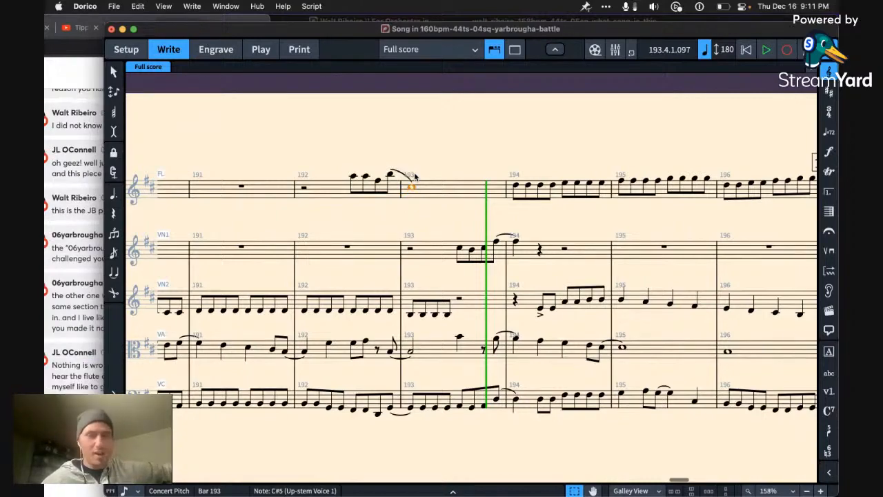
key("super+alt+Up")
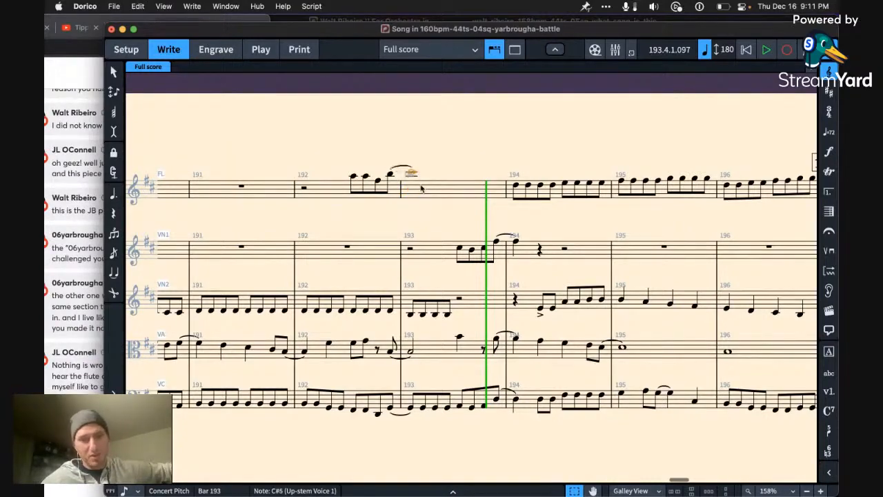
key("alt+Down")
Step: Play the passage from bar 191 to bar 195 and select the first violin's tied F#5 in bar 194
key("Left")
key("Left")
key("Left")
key("Left")
key("Left")
key("Left")
key("p")
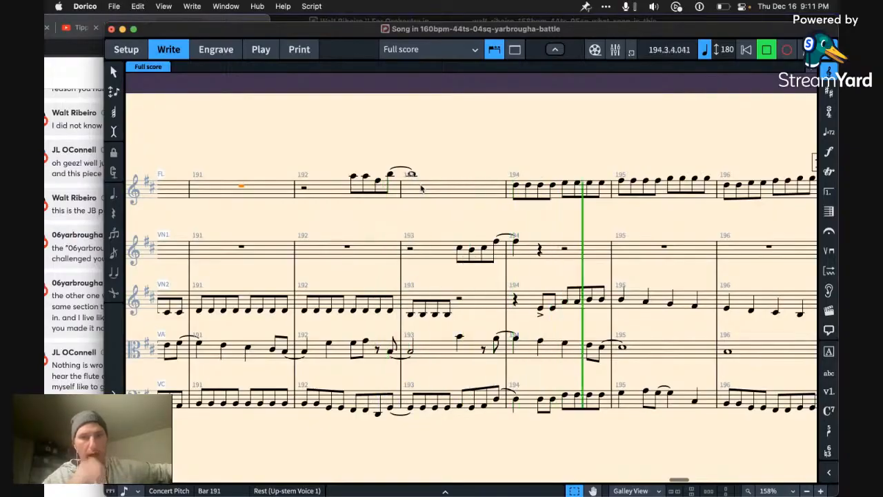
key("space")
left_click(514, 243)
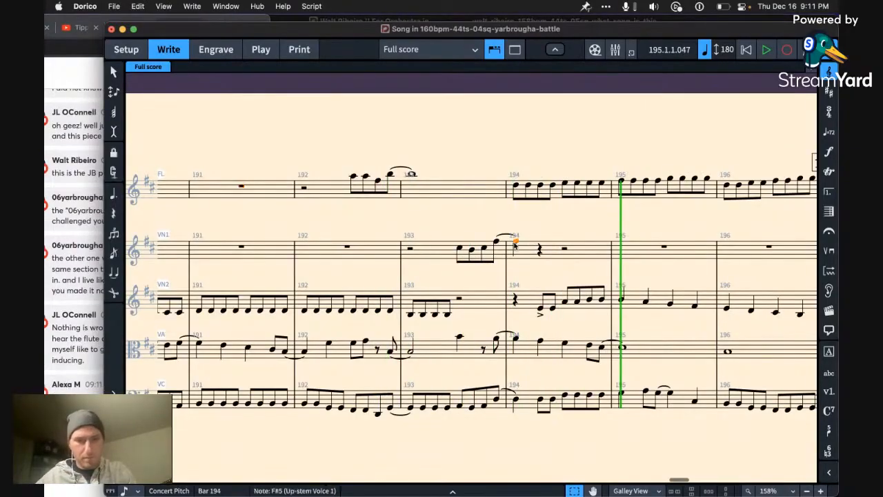
Step: Lengthen the first violin's C#5 in bar 193 to a quarter note and raise the eighth note that follows it two steps
left_click(460, 250)
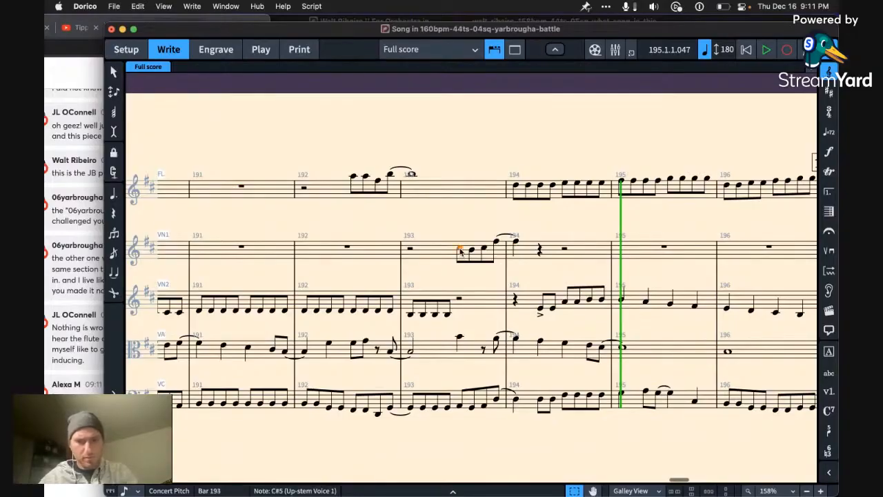
key("6")
key("Right")
key("alt+Up")
key("alt+Up")
key("Left")
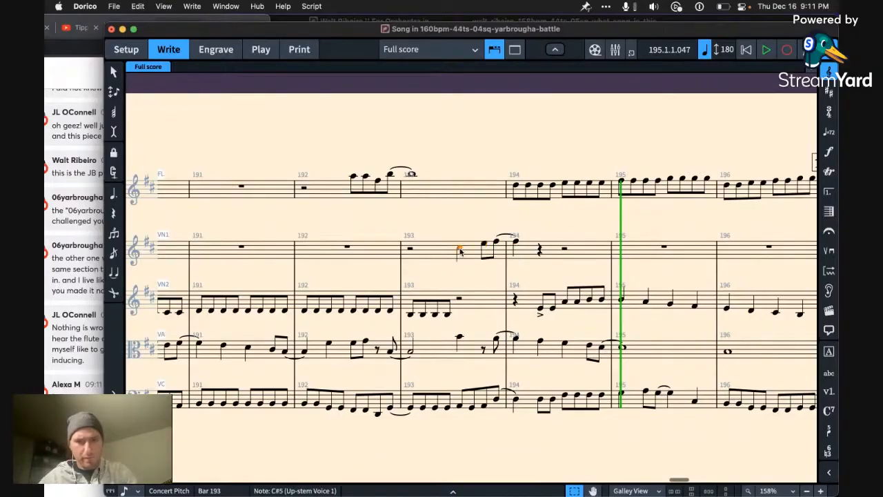
key("Right")
key("Right")
key("Left")
key("Left")
Step: Transpose the viola line down an octave from the B4 in bar 193 through the whole note in bar 196
left_click(459, 338)
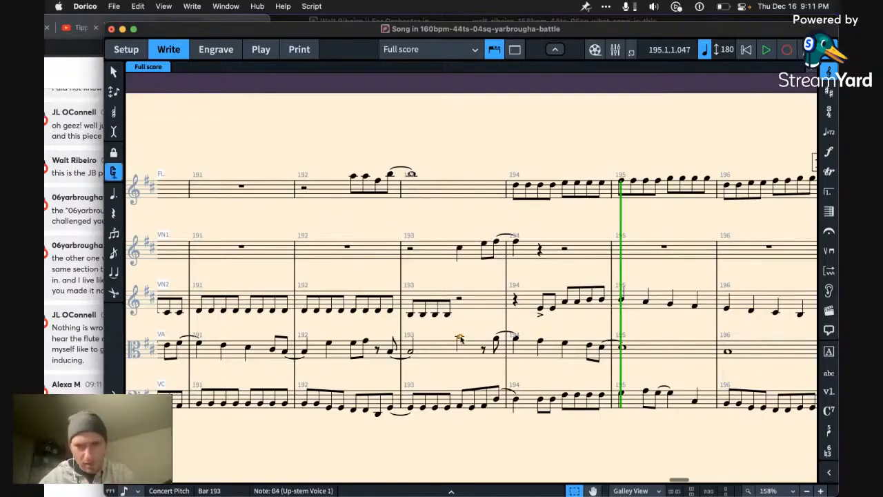
key("shift+Right")
key("shift+Right")
key("shift+Right")
key("shift+Right")
key("shift+Right")
key("shift+Right")
key("shift+Right")
key("shift+Right")
key("shift+Right")
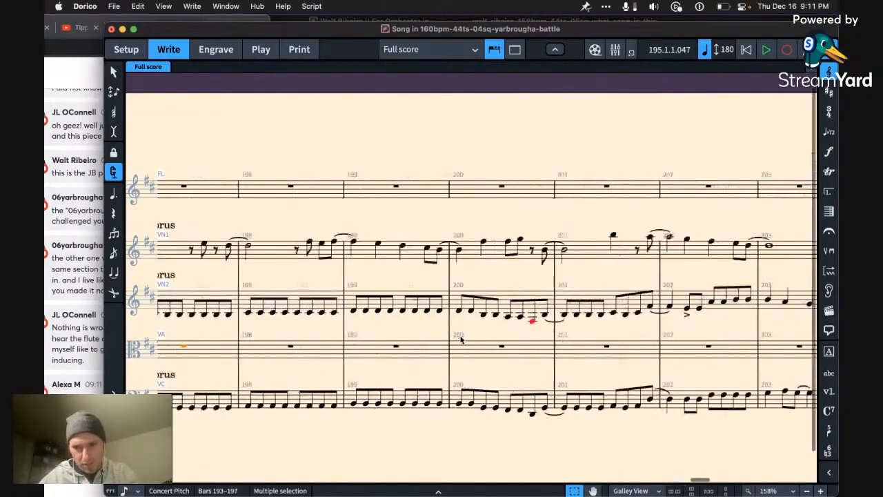
scroll(461, 340, "left", 10)
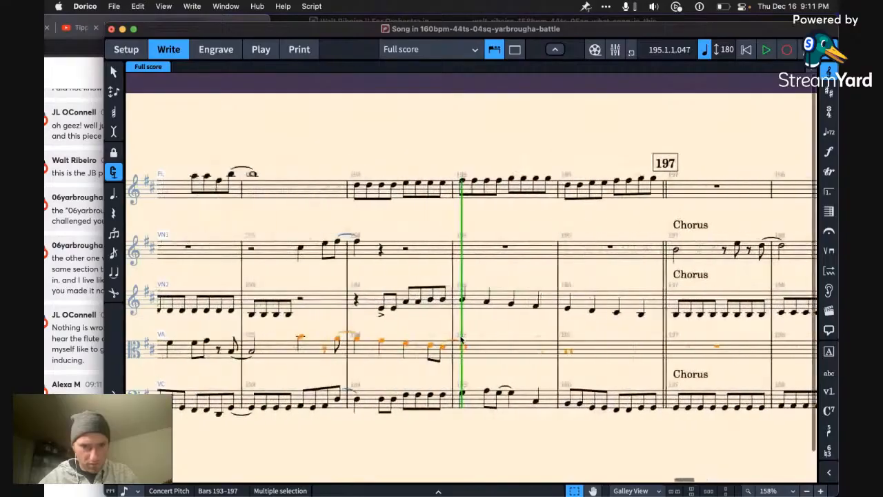
key("super+alt+Down")
key("Left")
key("Left")
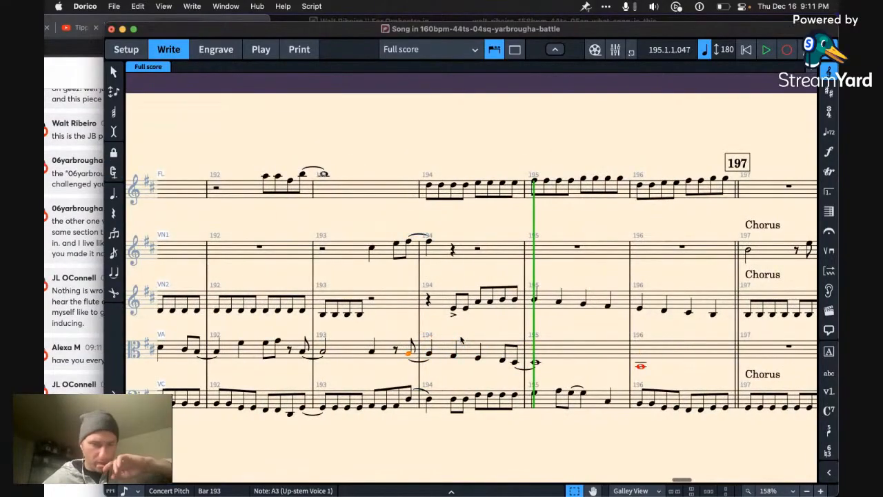
Step: Move the viola's whole note in bar 196 to the first violin and raise it to B4
left_click(648, 352)
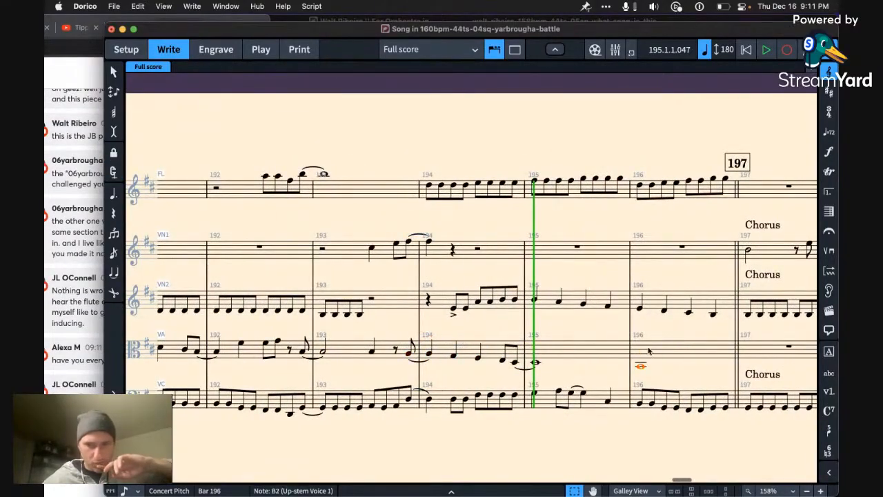
key("super+alt+Up")
key("super+x")
left_click(671, 255)
key("super+v")
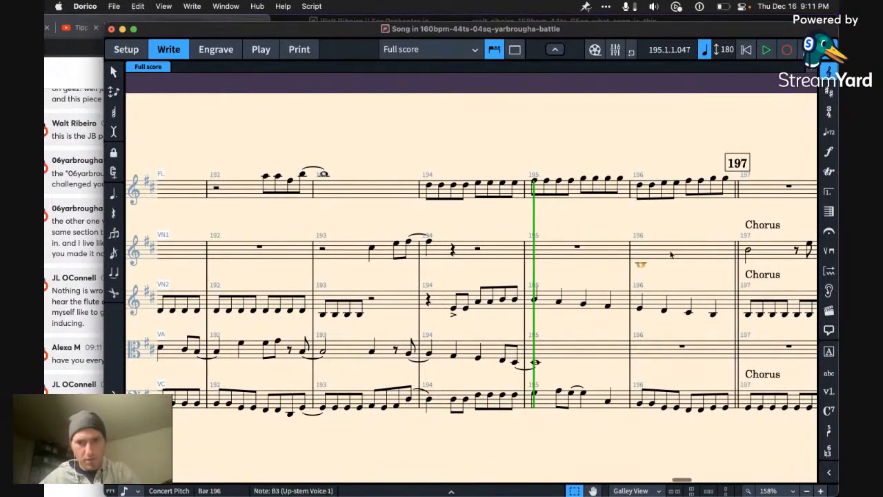
key("super+alt+Up")
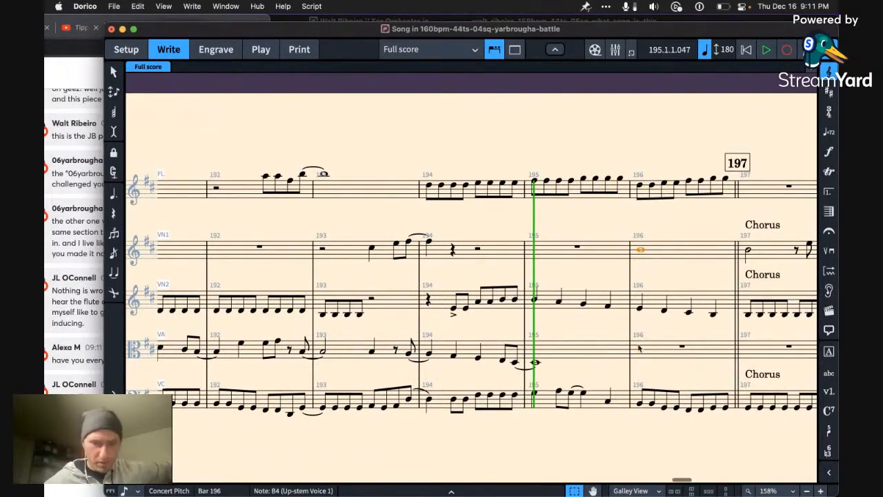
Step: Repeat the viola's whole note from bar 195 in bar 196 and set its pitch to E3
left_click(575, 351)
key("r")
key("alt+Up")
key("alt+Up")
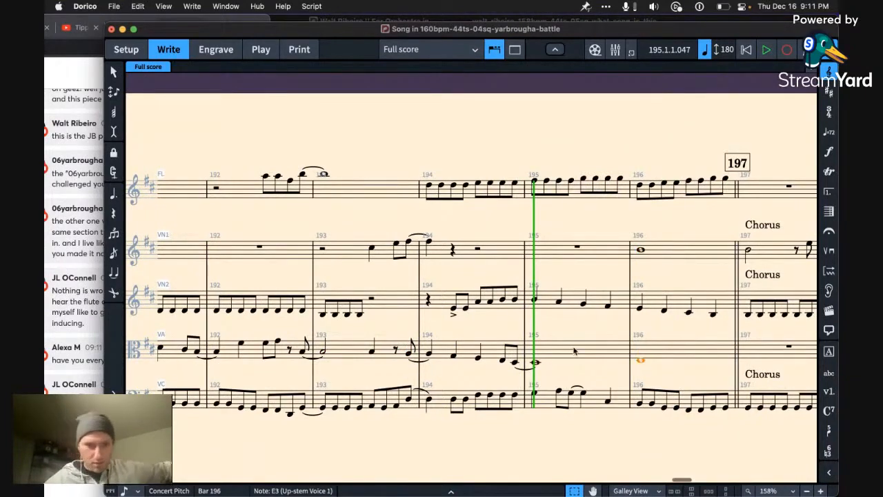
key("alt+Down")
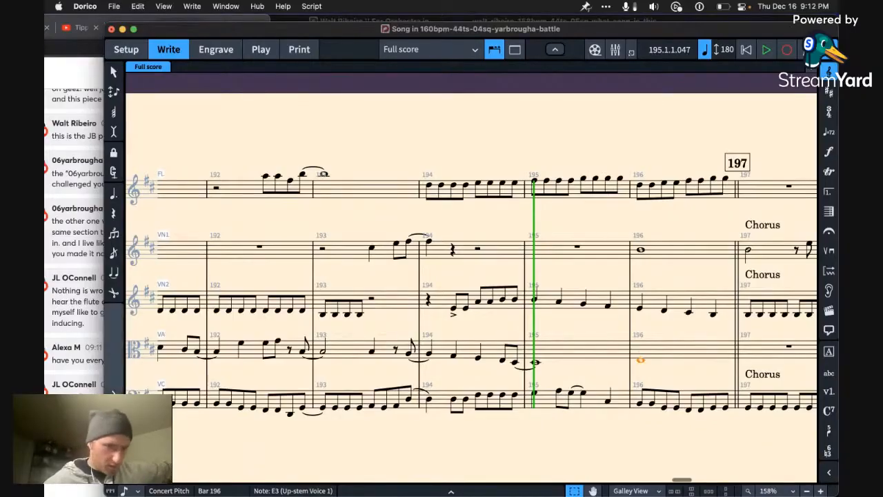
Step: Switch to the broadcast chat in Chrome and read the latest comments
left_click(78, 482)
left_click(297, 454)
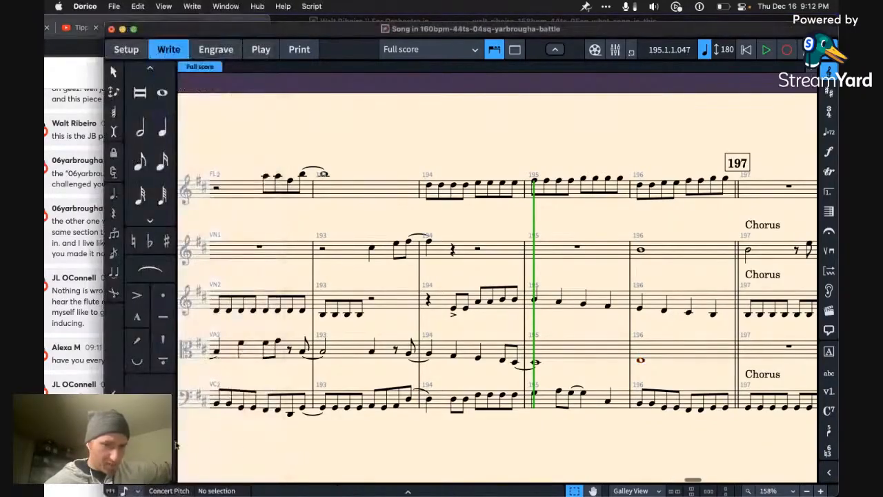
left_click(77, 461)
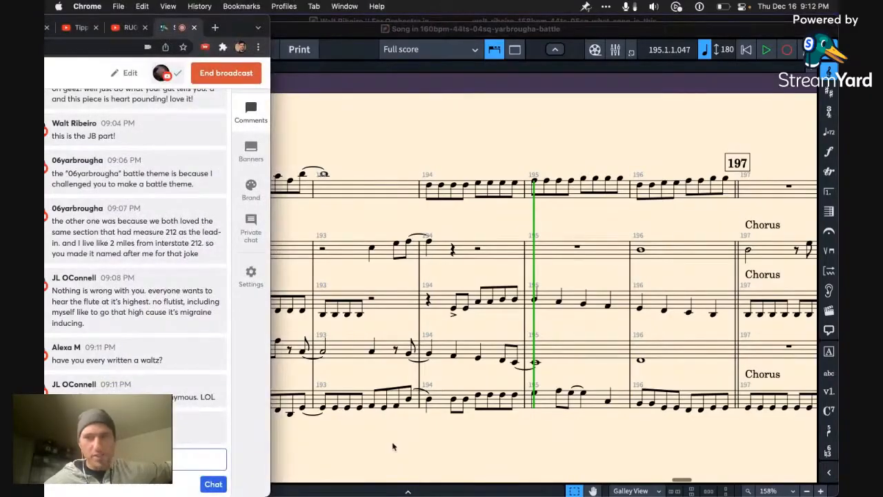
key("ctrl+Up")
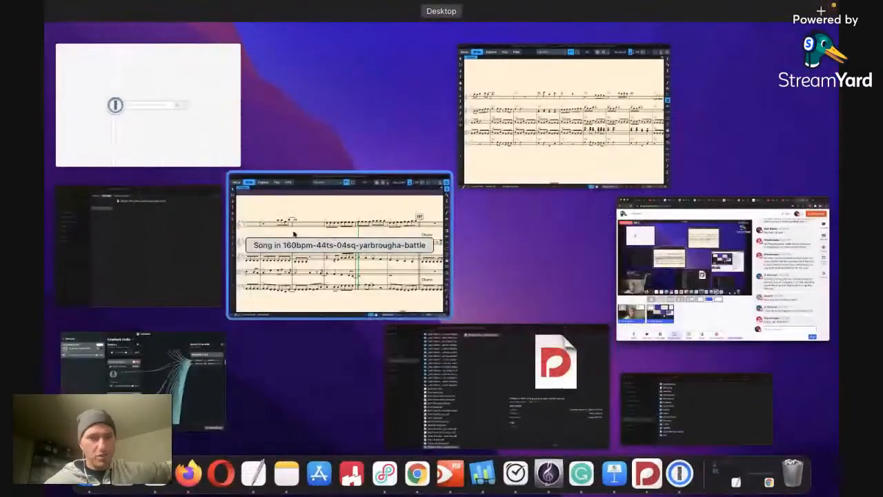
left_click(184, 255)
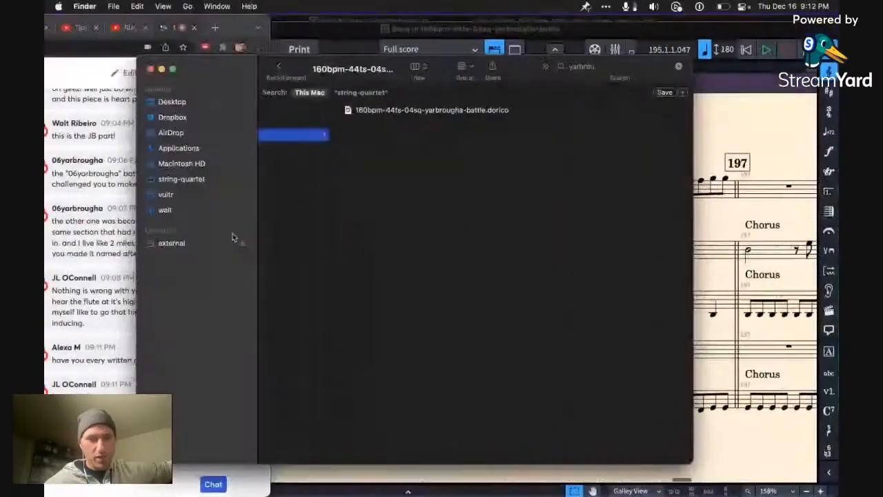
left_click(150, 70)
key("ctrl+Up")
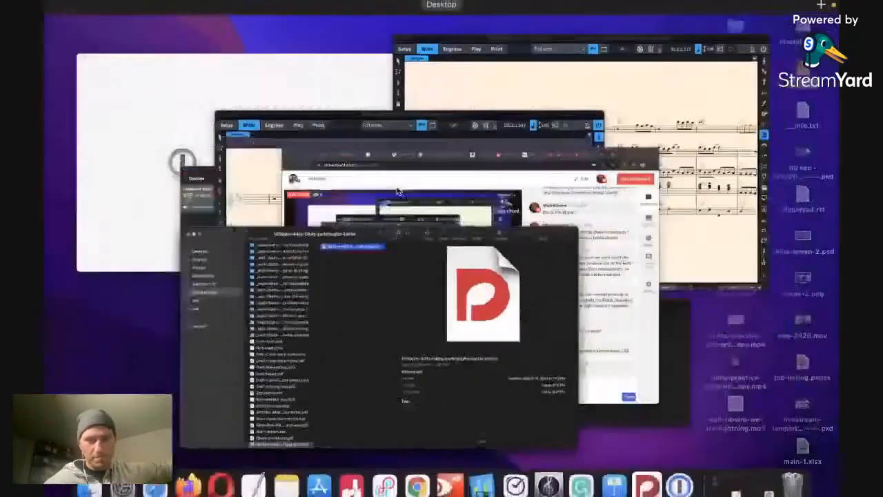
left_click(552, 411)
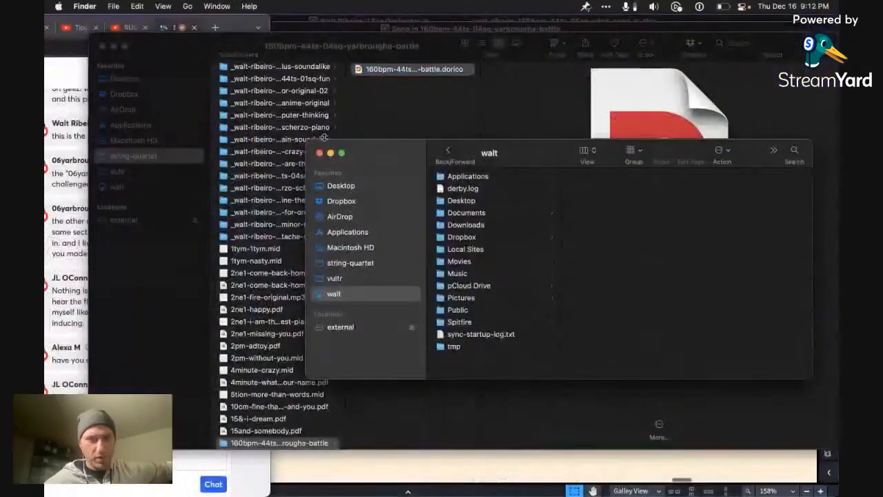
left_click(320, 151)
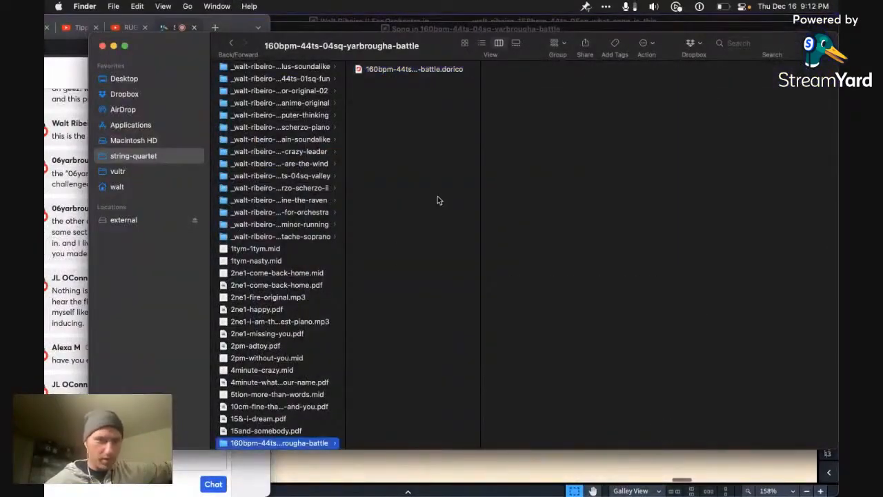
Step: Search the string-quartet folder for "waltz" in a new Finder tab, with the file name column widened
key("super+t")
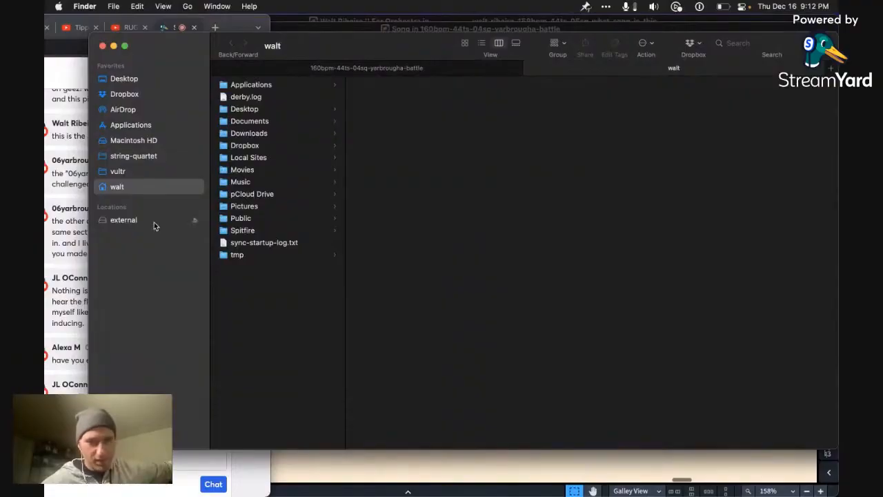
left_click(154, 226)
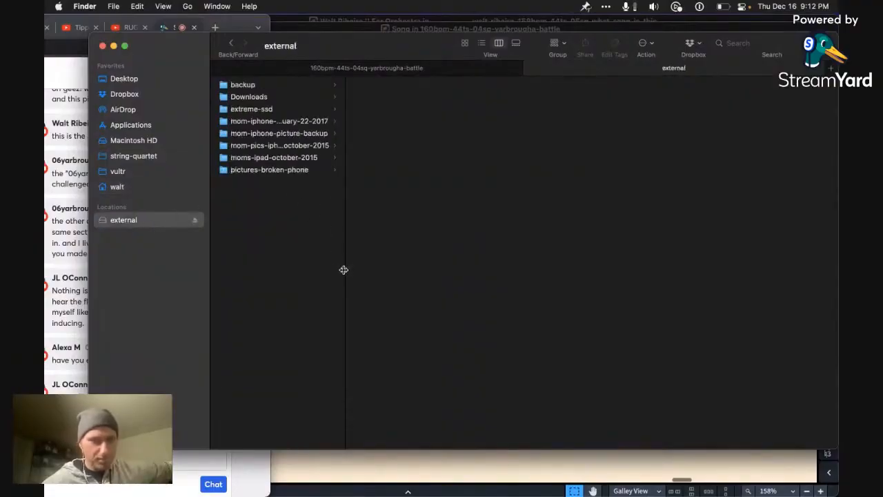
left_click(155, 158)
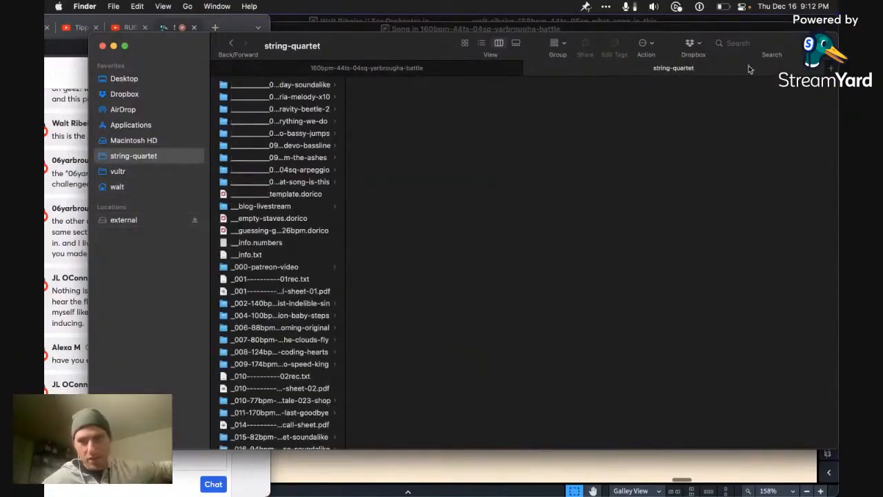
left_click(768, 40)
type("waltz")
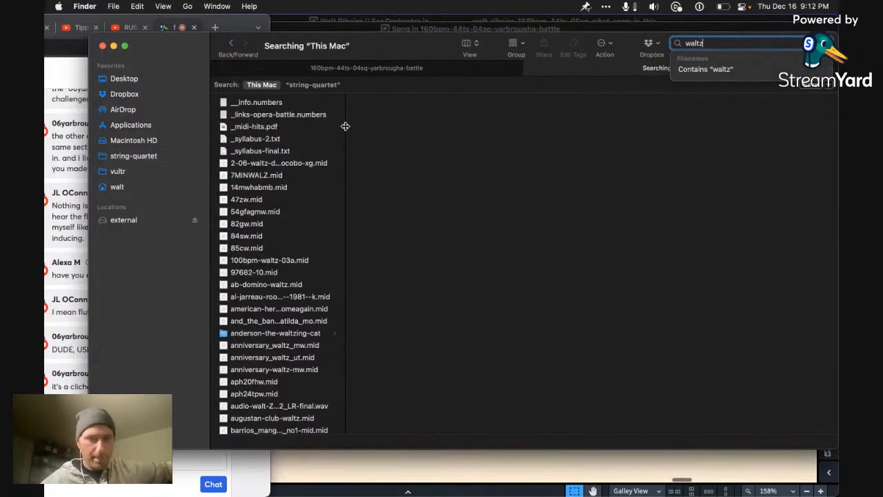
left_click_drag(345, 125, 427, 125)
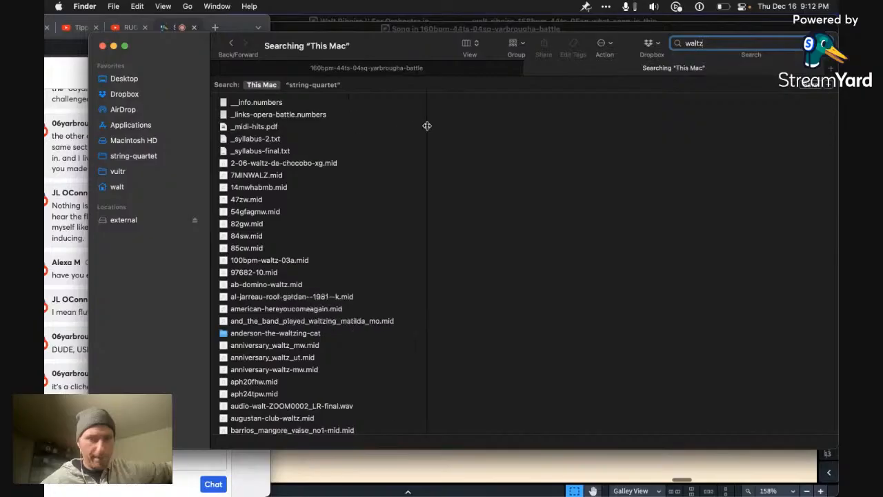
left_click(313, 85)
Step: Find the 105bpm-68ts-01sq-jazz-waltz-guitar folder among the search results and show its contents
scroll(281, 141, "down", 20)
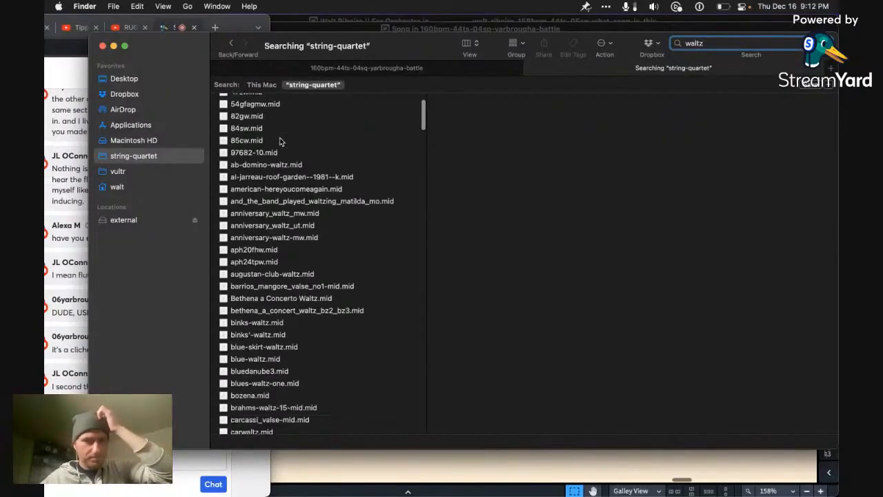
scroll(281, 141, "down", 20)
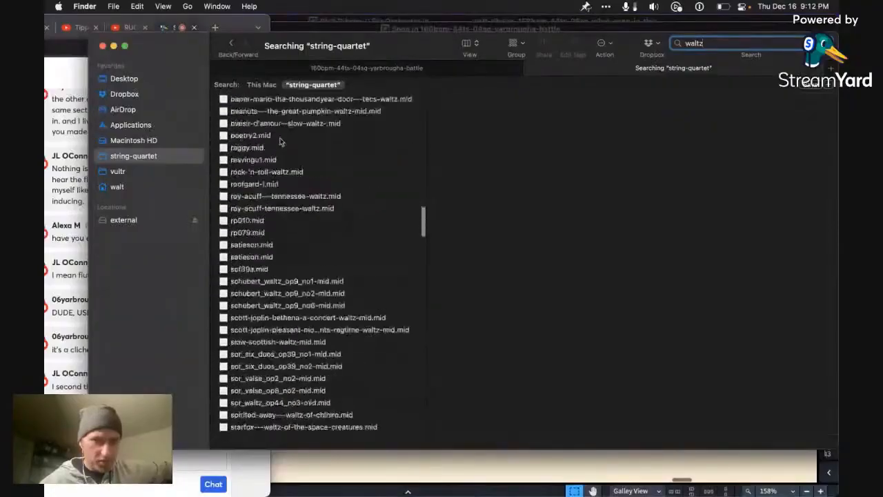
scroll(281, 141, "up", 10)
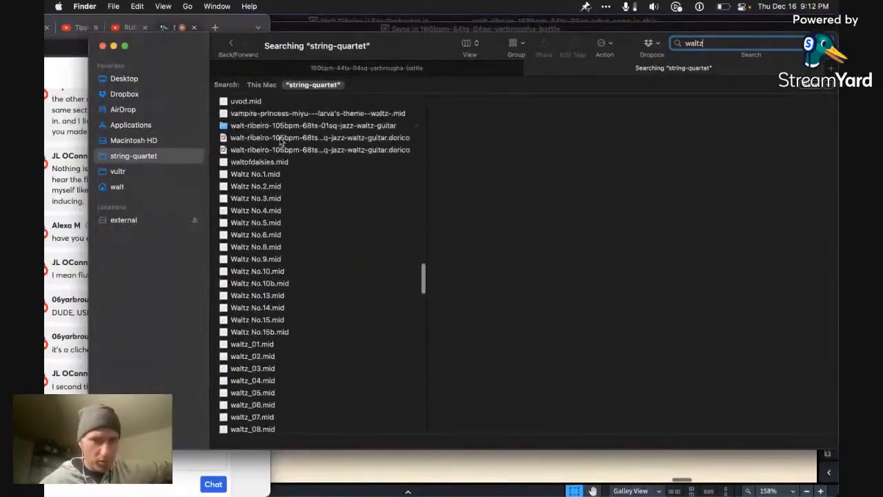
left_click(320, 161)
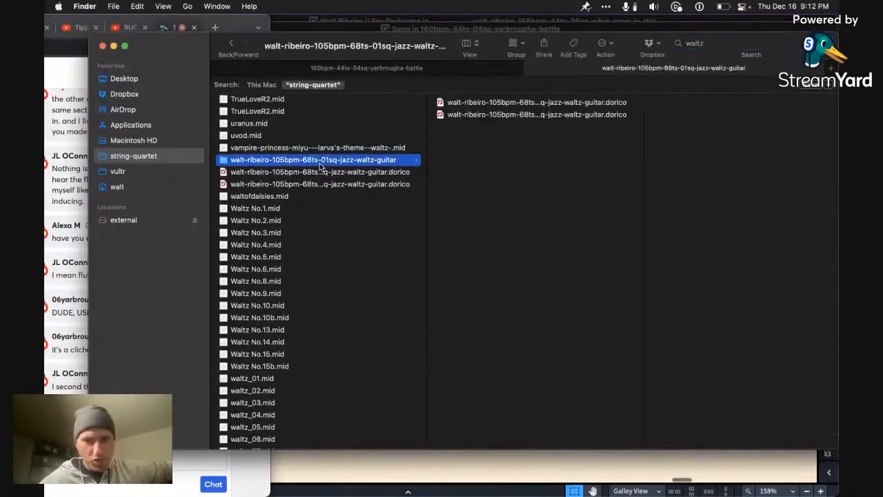
Step: Look through the whole list of waltz search results for further original pieces
scroll(289, 216, "down", 20)
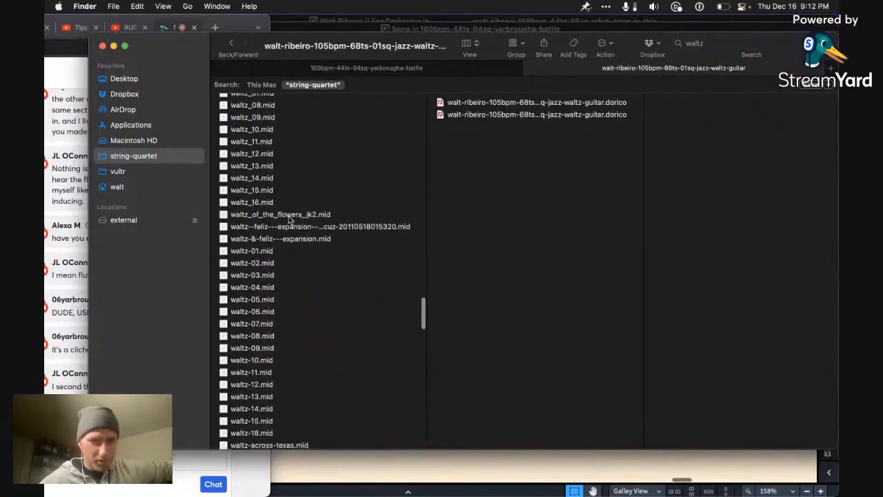
scroll(290, 217, "down", 15)
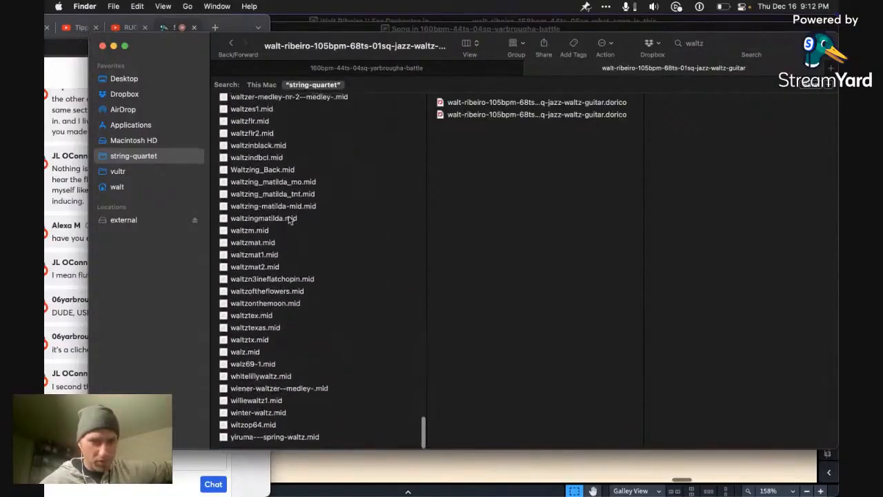
scroll(289, 219, "up", 15)
scroll(289, 219, "up", 10)
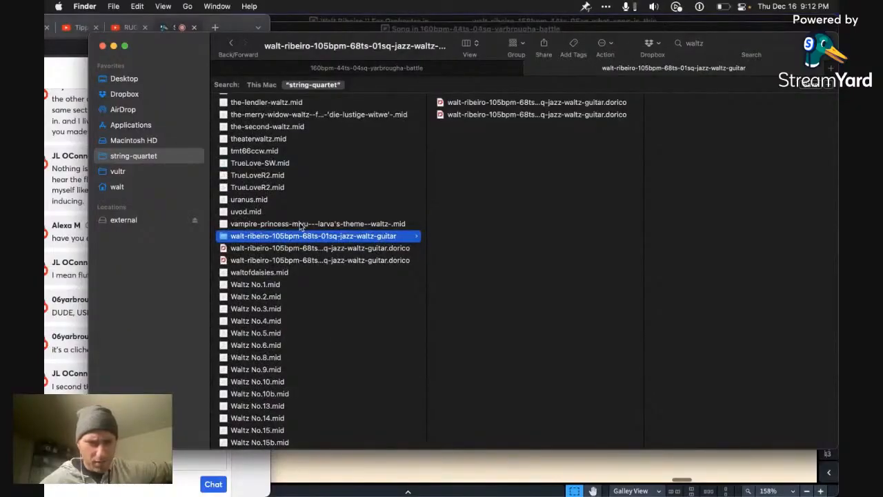
scroll(304, 226, "up", 10)
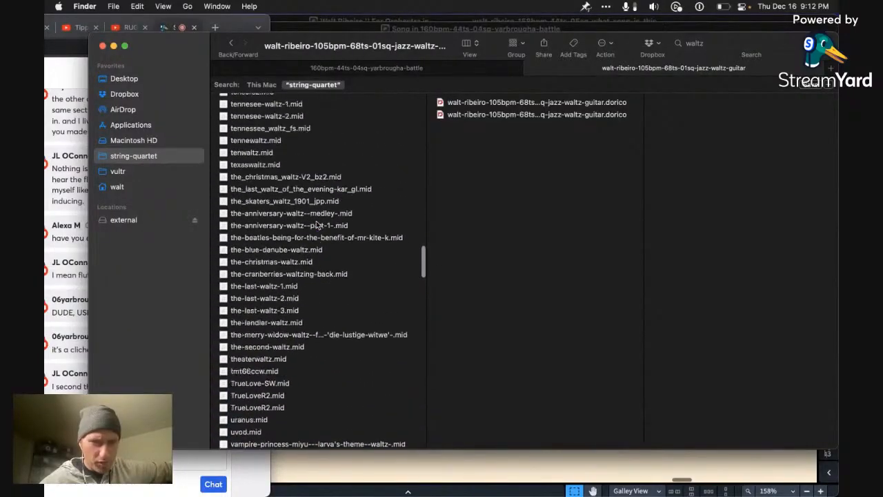
scroll(316, 224, "up", 15)
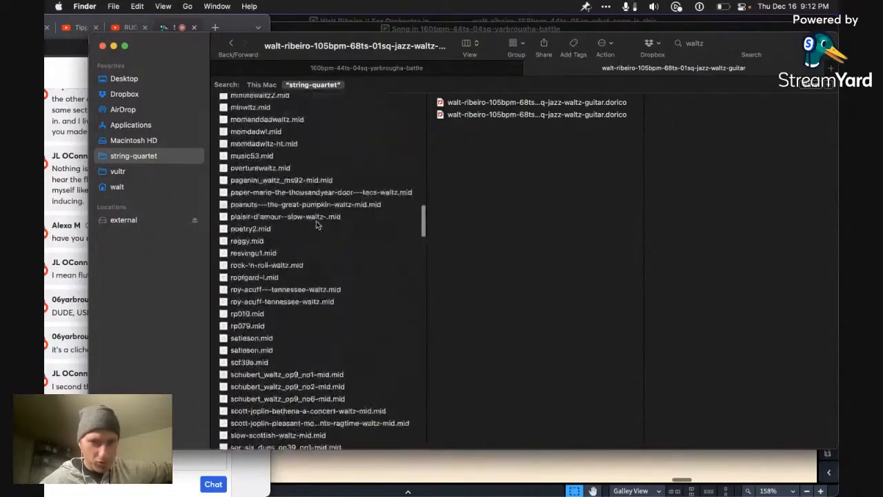
scroll(316, 225, "up", 15)
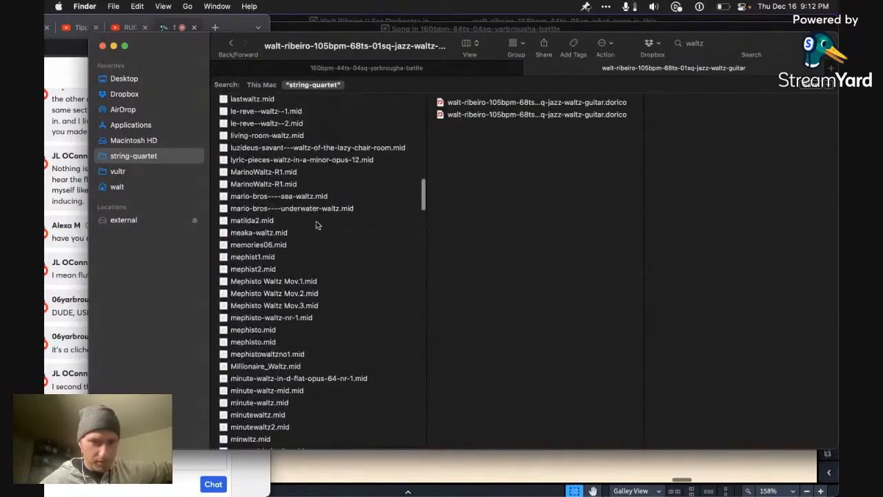
scroll(316, 224, "up", 20)
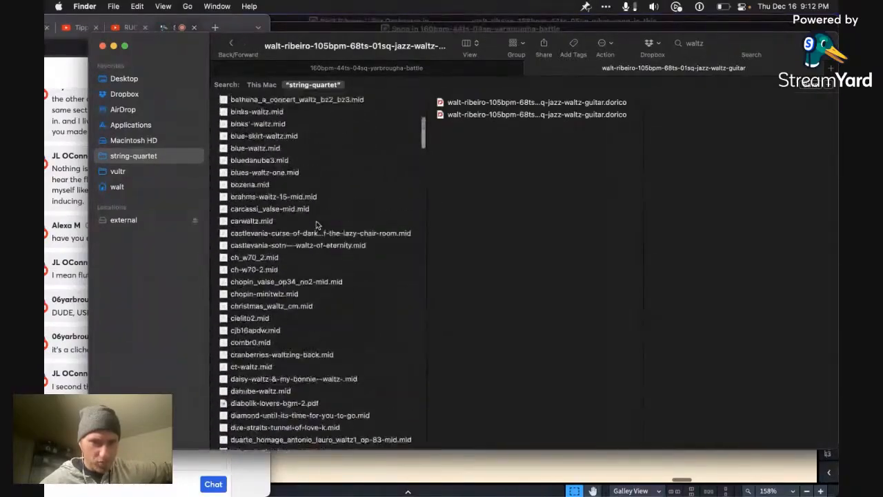
scroll(318, 225, "up", 12)
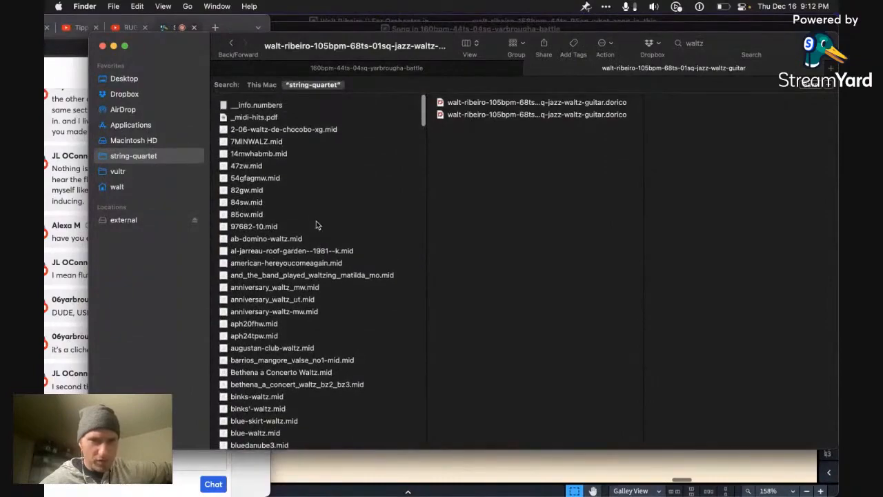
Step: Open the 01sq jazz waltz guitar file in Dorico and play it from the first note of bar 1
double_click(537, 103)
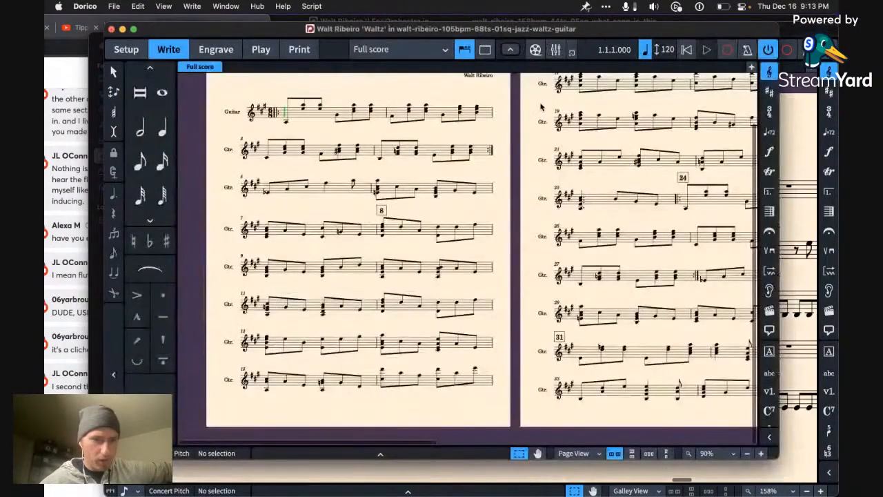
scroll(300, 149, "up", 3)
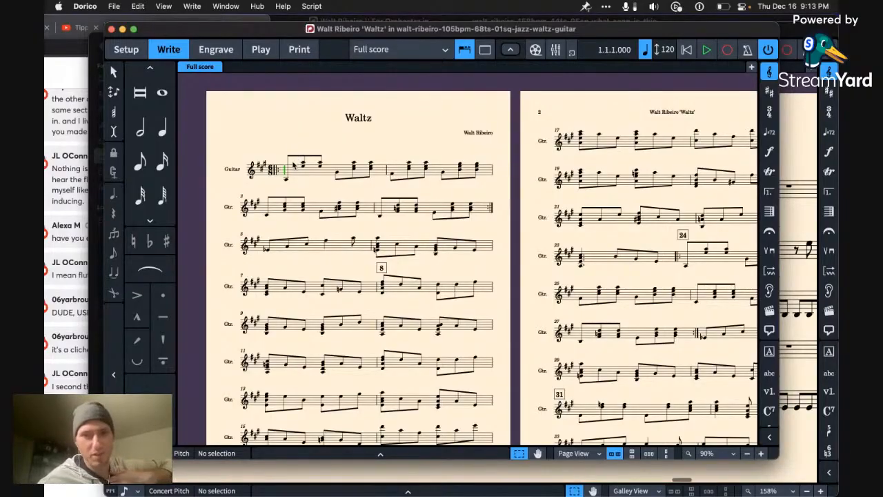
left_click(285, 179)
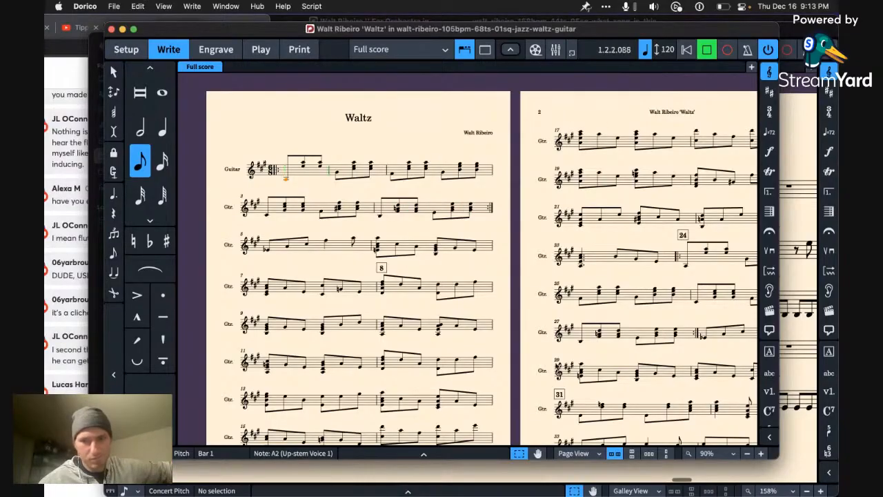
Step: Switch the guitar waltz to Galley View, follow its playback up to bar 24 and close the score
left_click(588, 452)
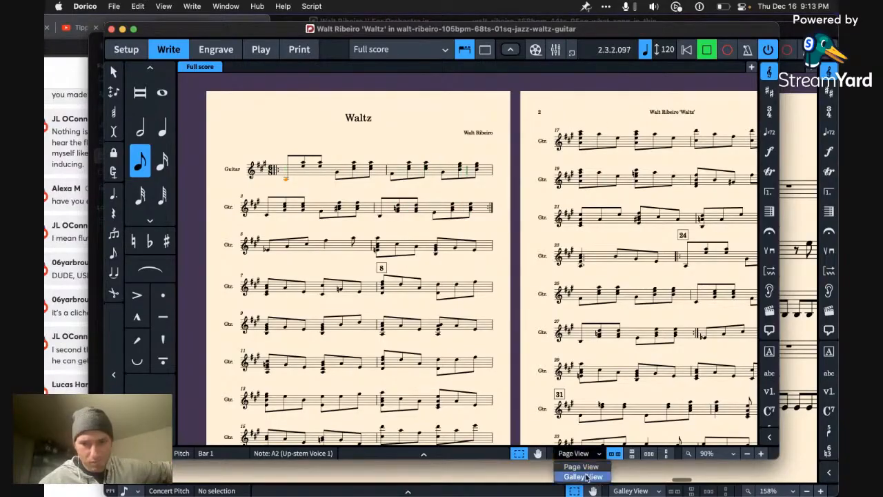
left_click(583, 470)
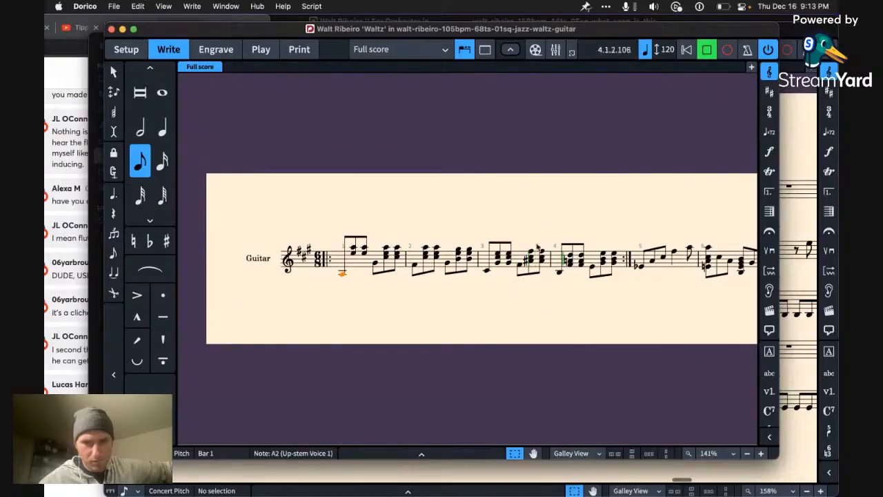
key("z")
key("z")
key("z")
key("z")
key("z")
key("x")
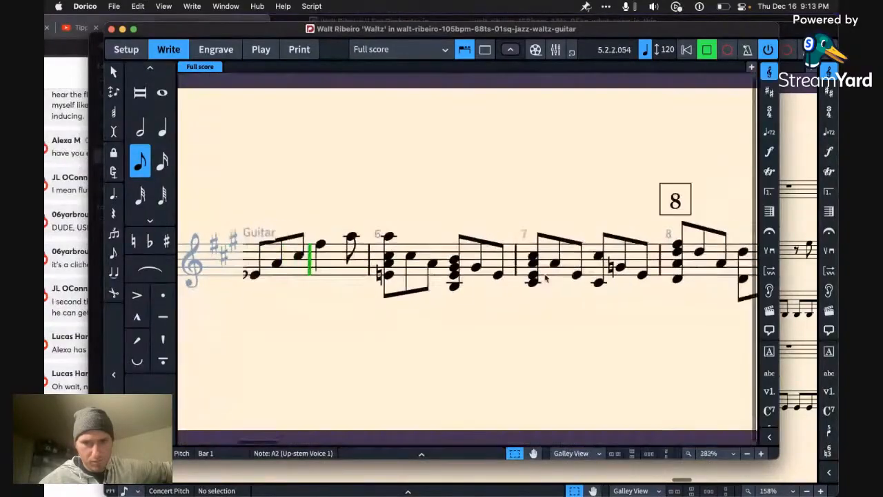
key("x")
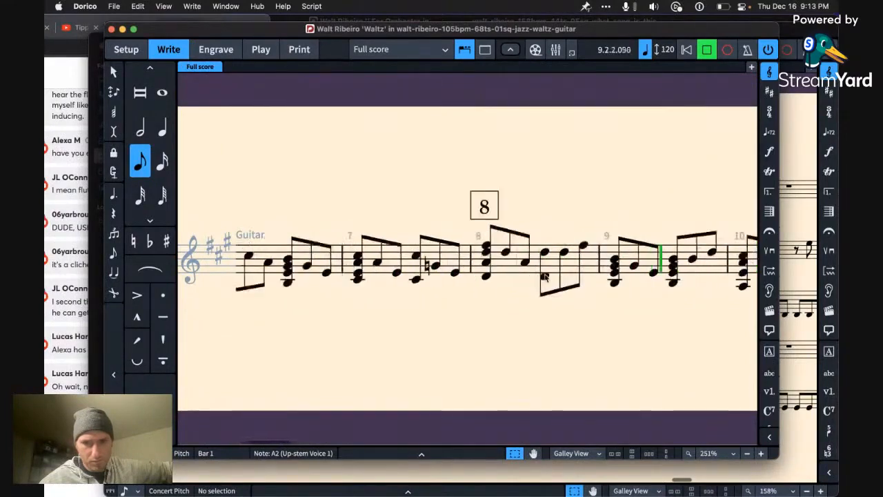
key("x")
key("x")
key("x")
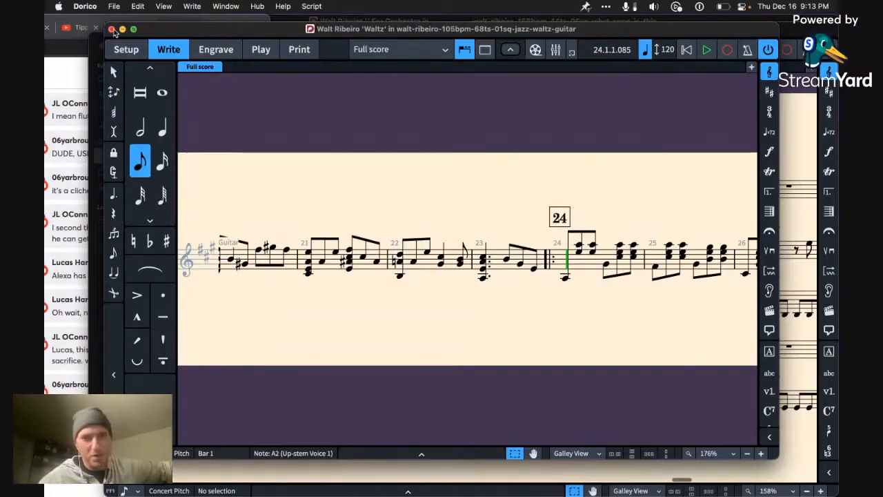
left_click(112, 29)
Step: Return to the Finder waltz search and examine the full file name of the 01sq jazz waltz guitar file
key("ctrl+Up")
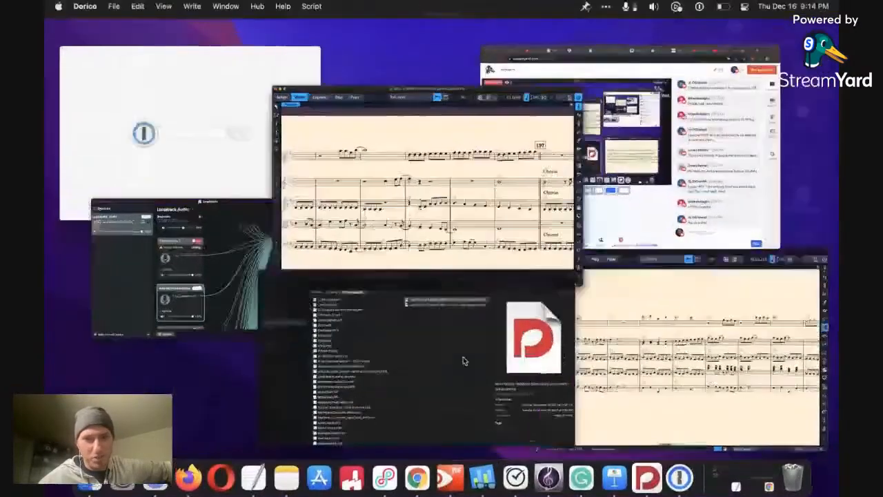
left_click(464, 360)
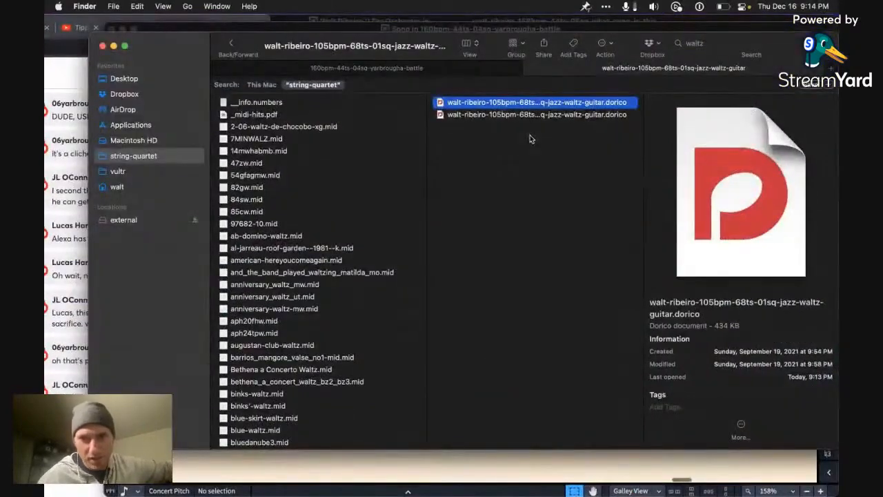
key("Down")
key("Up")
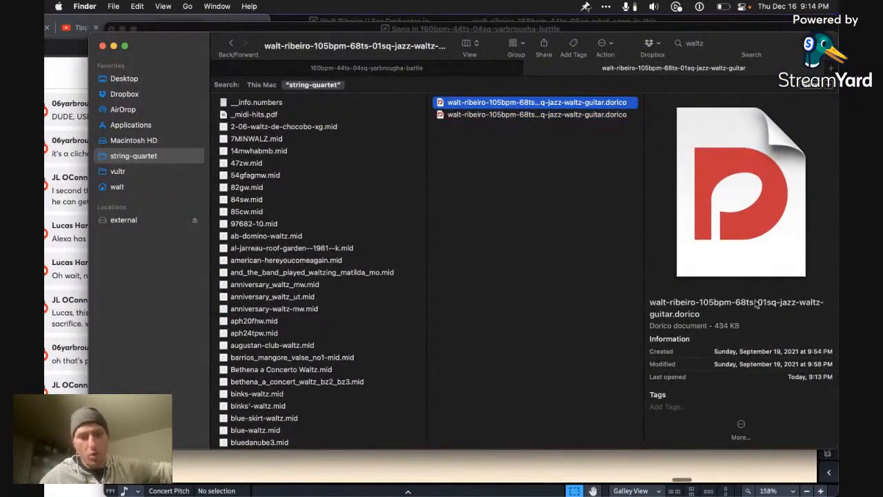
scroll(772, 311, "up", 6)
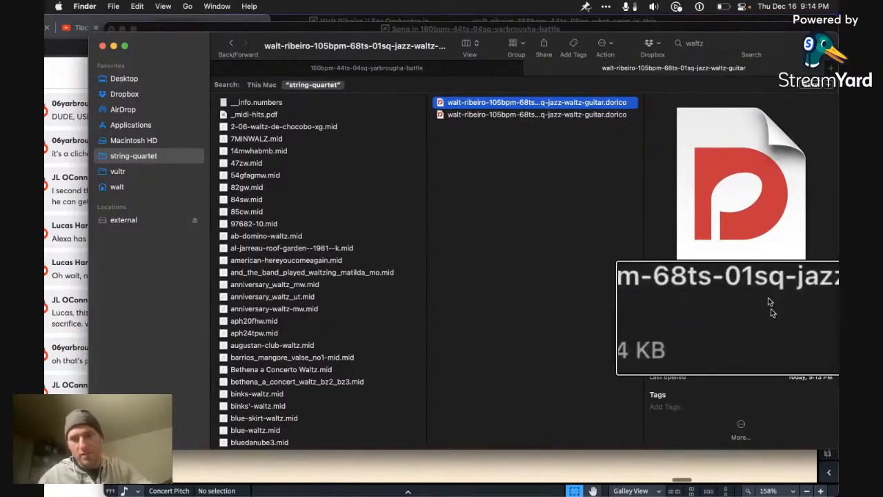
scroll(769, 296, "down", 6)
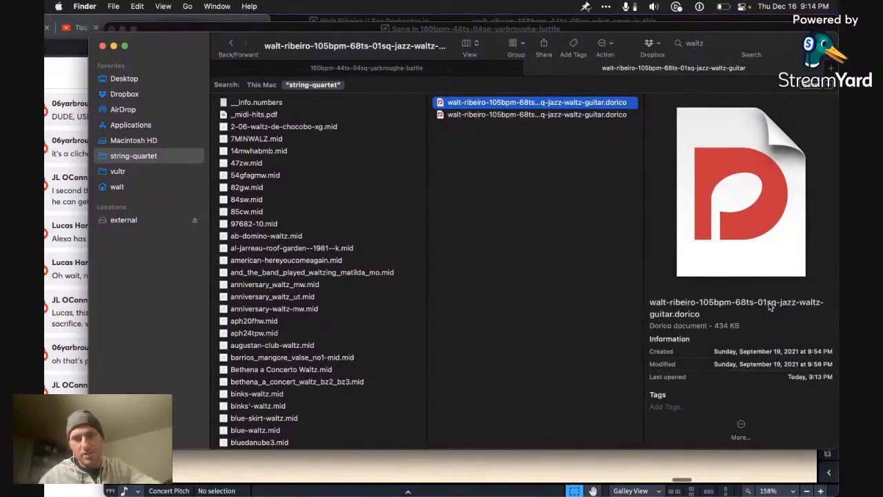
Step: Open the 04sq version of the jazz waltz, play it from bar 1 to bar 28 and close it
double_click(589, 115)
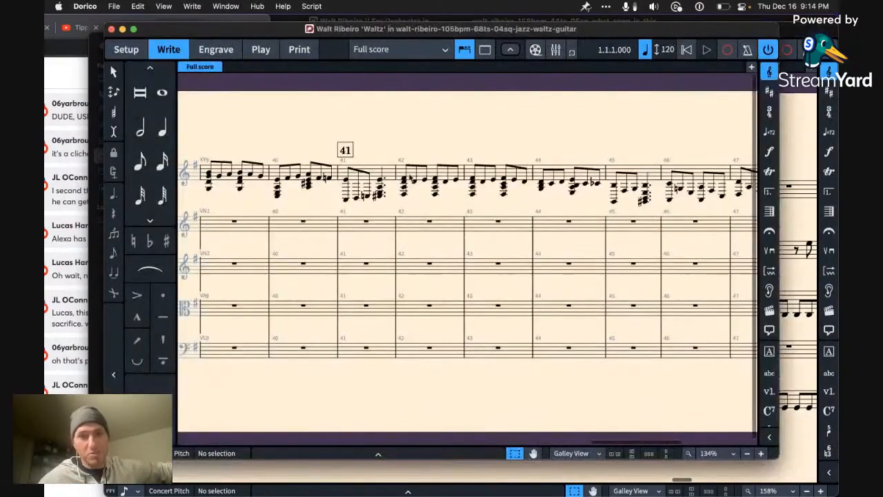
scroll(406, 210, "left", 15)
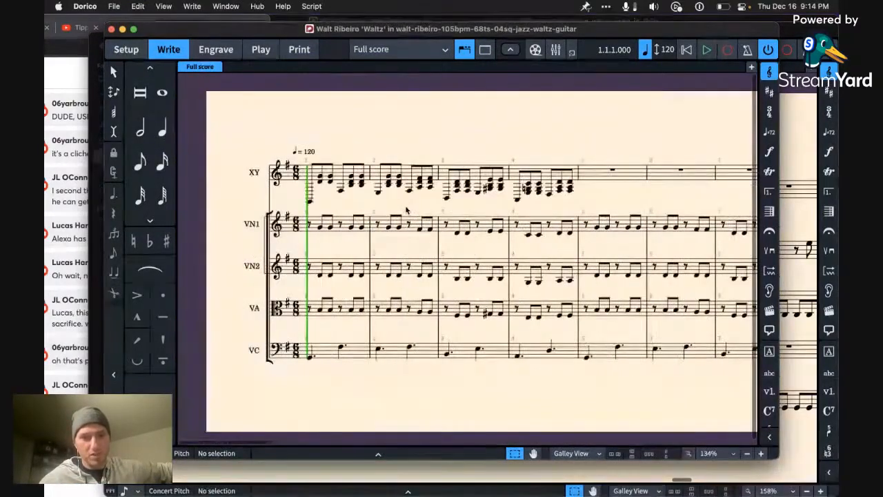
left_click(308, 225)
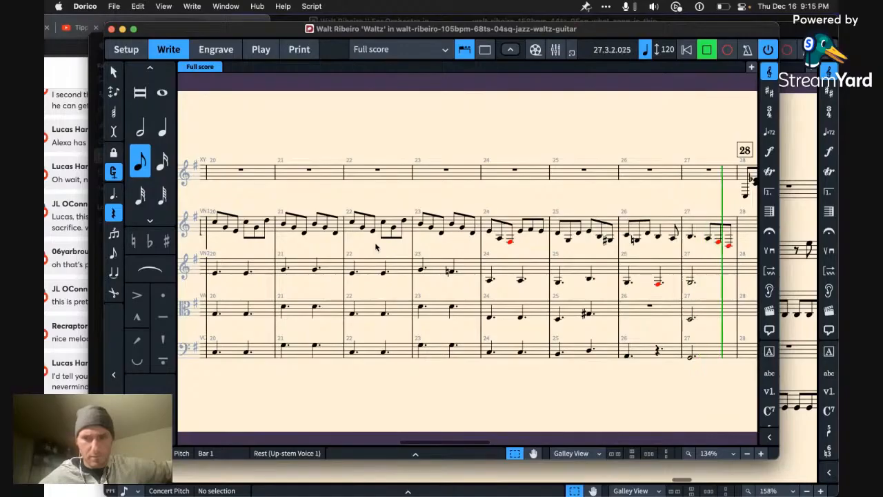
key("space")
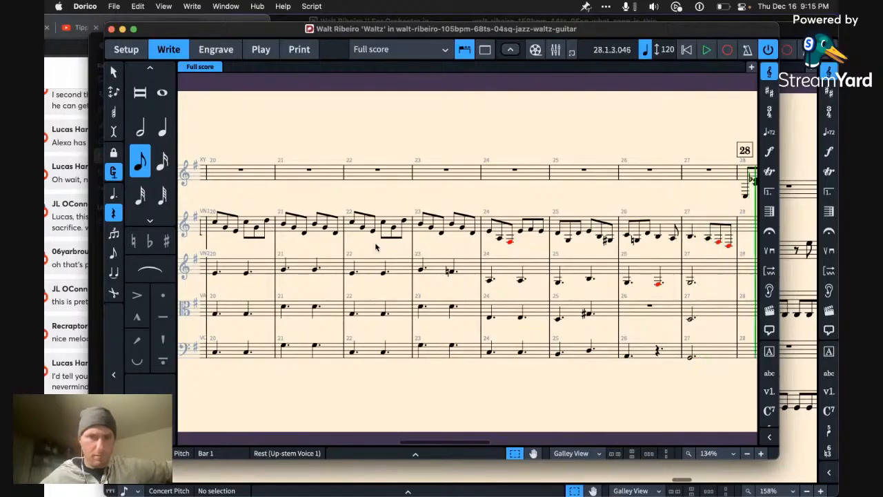
left_click(111, 29)
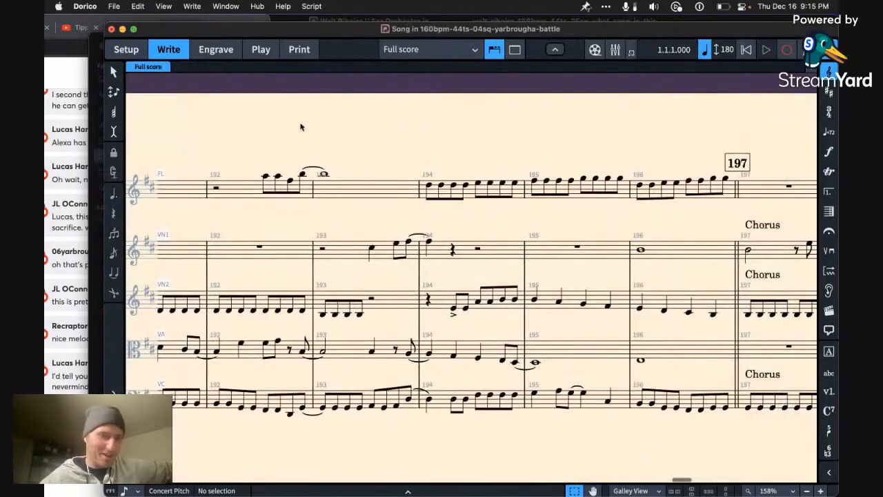
Step: Look back through the battle score to bar 149 and bring the live chat comments into view
scroll(334, 202, "left", 15)
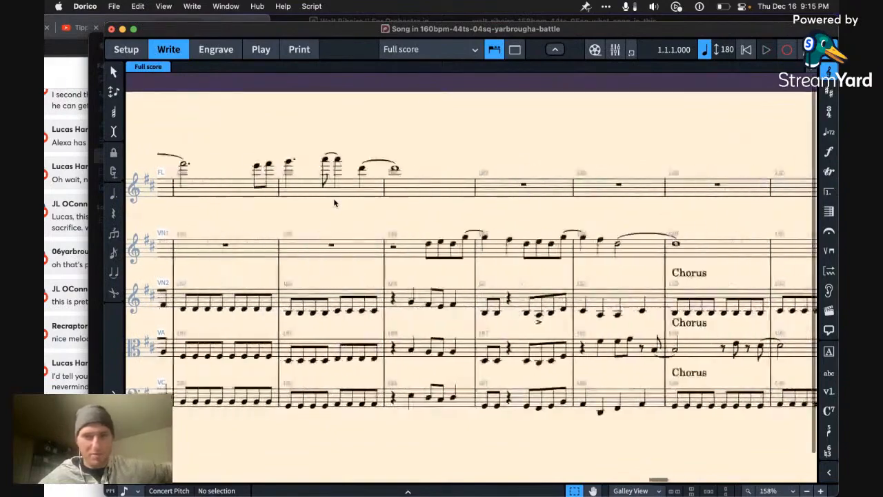
scroll(333, 198, "left", 10)
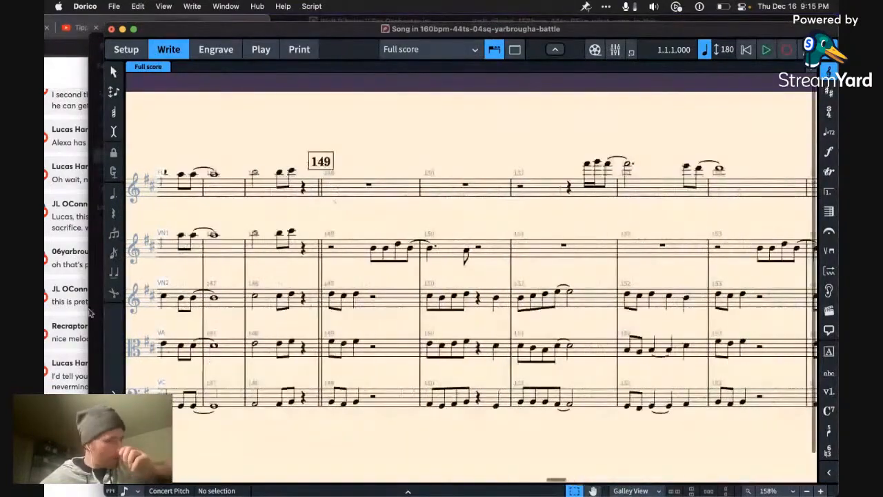
left_click(88, 485)
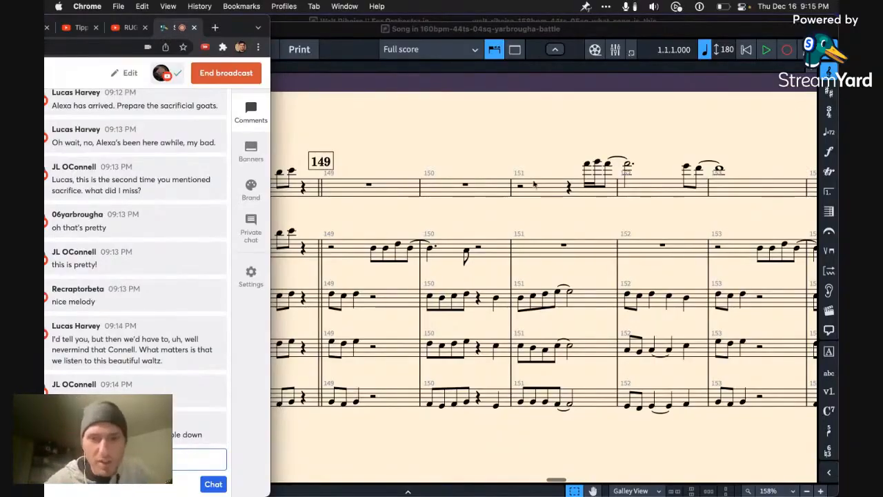
Step: Extend the battle score to bar 244 by repeating the flute's final F#6 whole note three times, and delete the repeated notes
scroll(545, 207, "right", 15)
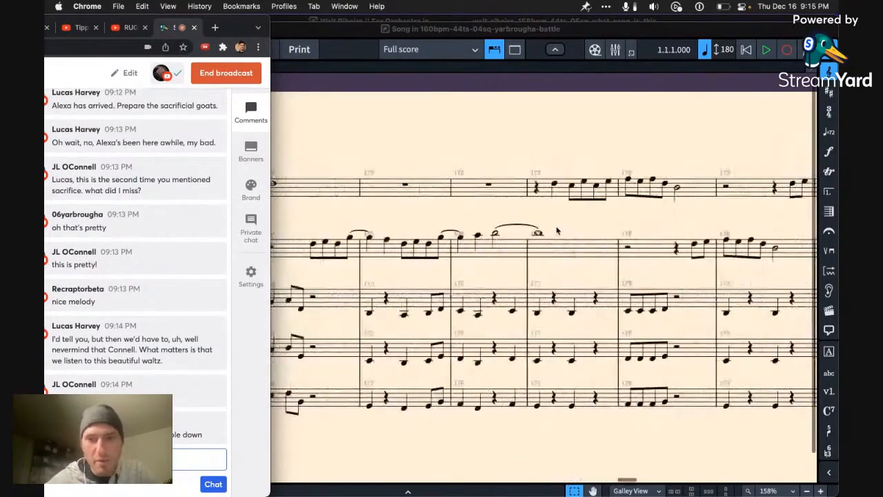
scroll(557, 231, "right", 15)
left_click(578, 204)
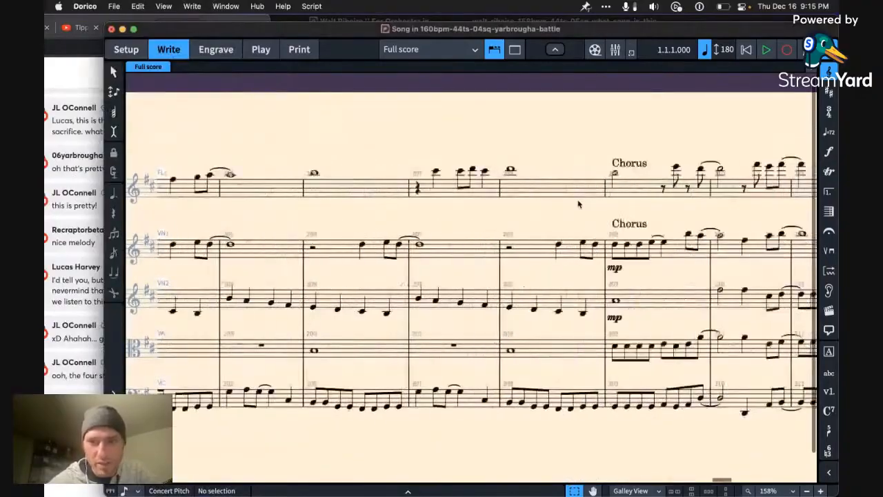
scroll(578, 205, "right", 15)
left_click(715, 186)
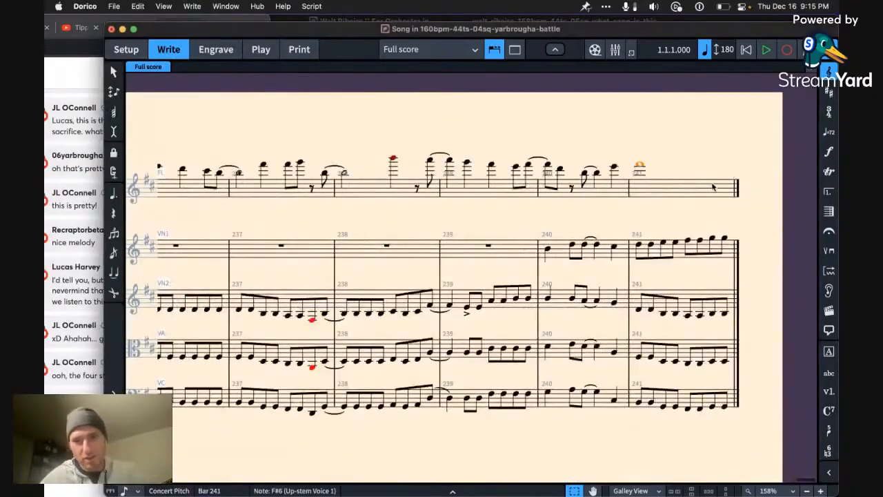
key("r")
key("r")
key("r")
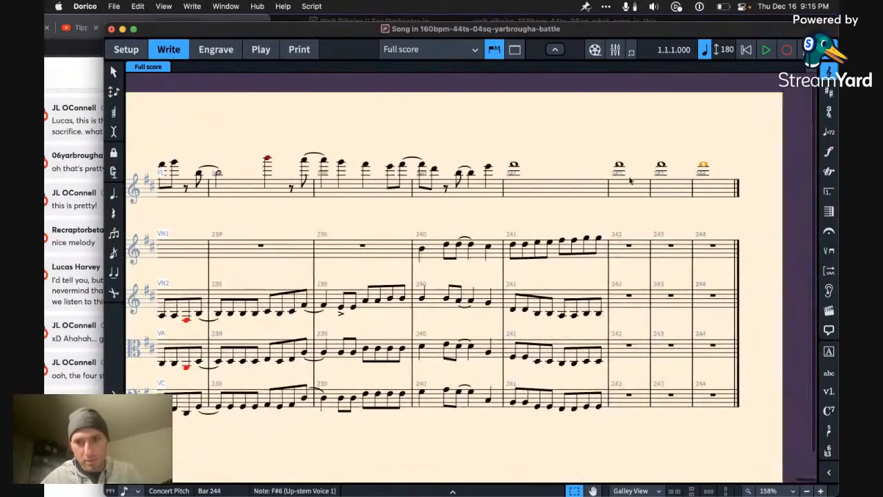
left_click(620, 178, "shift")
key("Delete")
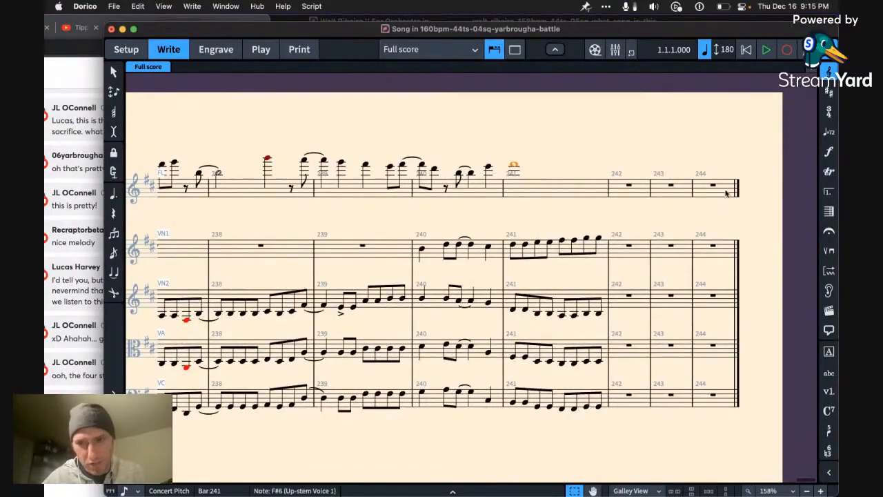
Step: Add the text "Raptor" above bar 244 of the flute staff
left_click(713, 185)
scroll(680, 242, "up", 5)
scroll(680, 243, "right", 2)
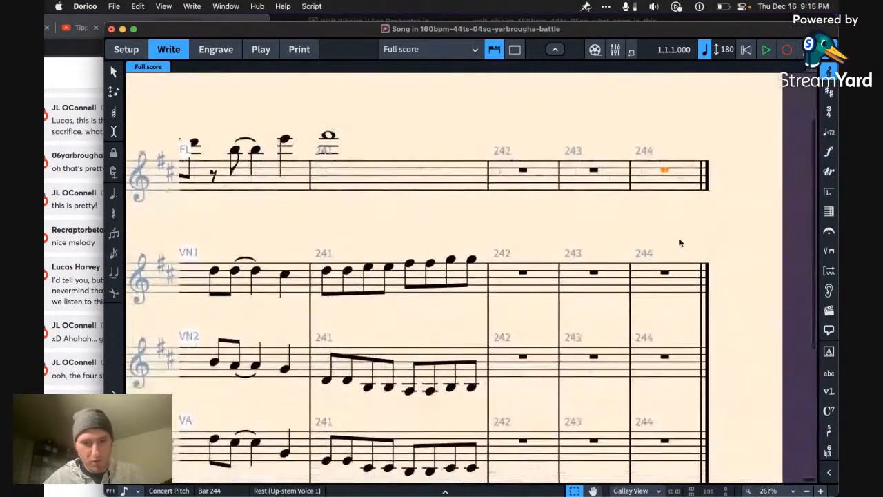
scroll(680, 243, "down", 3)
left_click(690, 240)
scroll(689, 242, "down", 2)
scroll(689, 241, "down", 2)
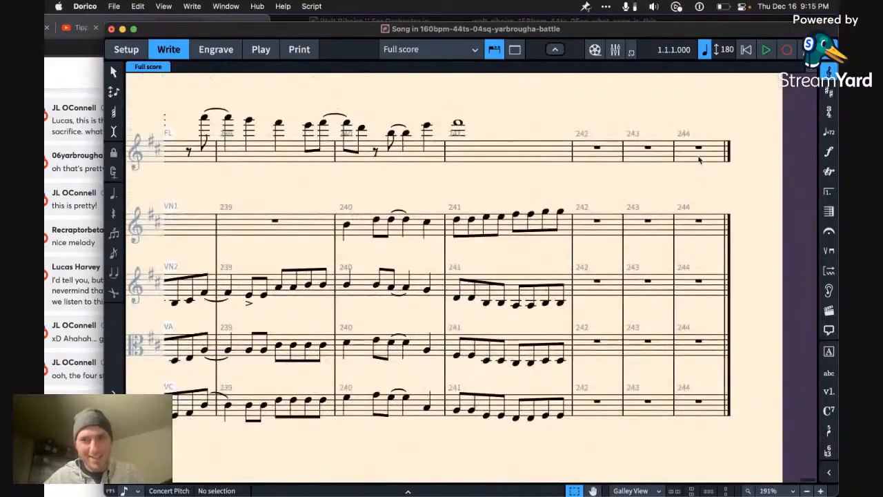
left_click(699, 158)
key("shift+x")
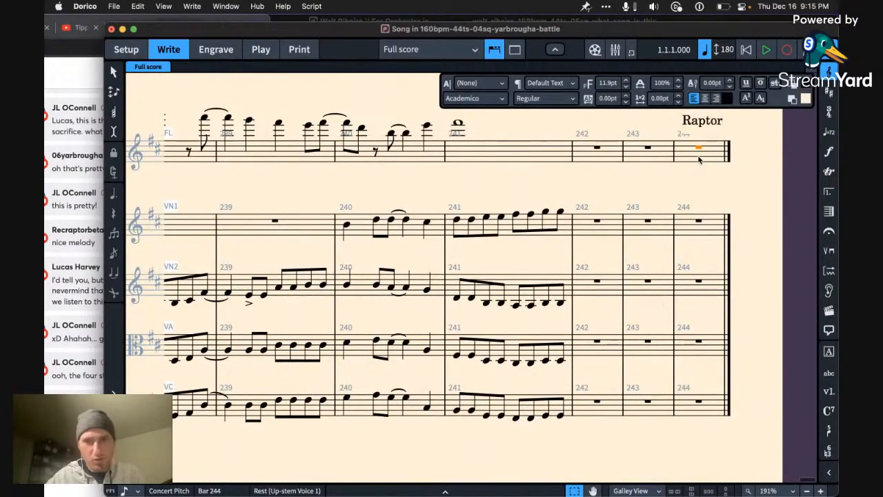
key("Escape")
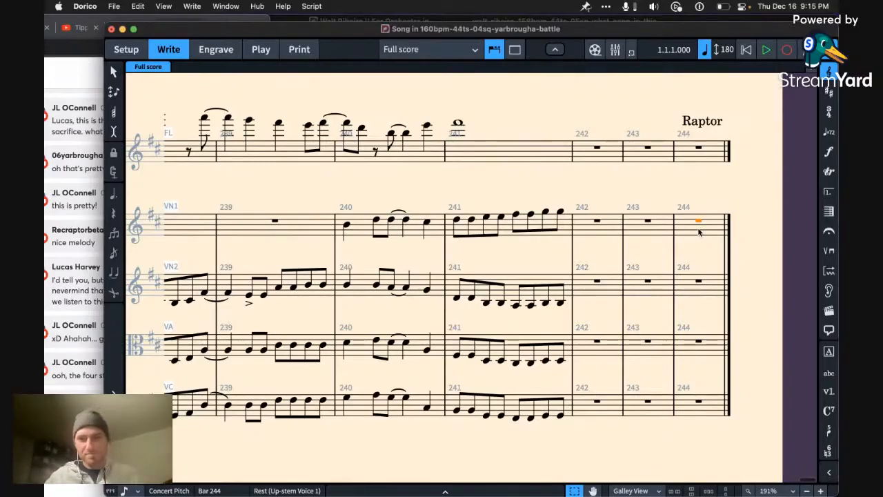
Step: Enter two sixteenth notes, E4 and G4, at the start of bar 244 in violin 1
key("e")
key("ctrl+alt+Down")
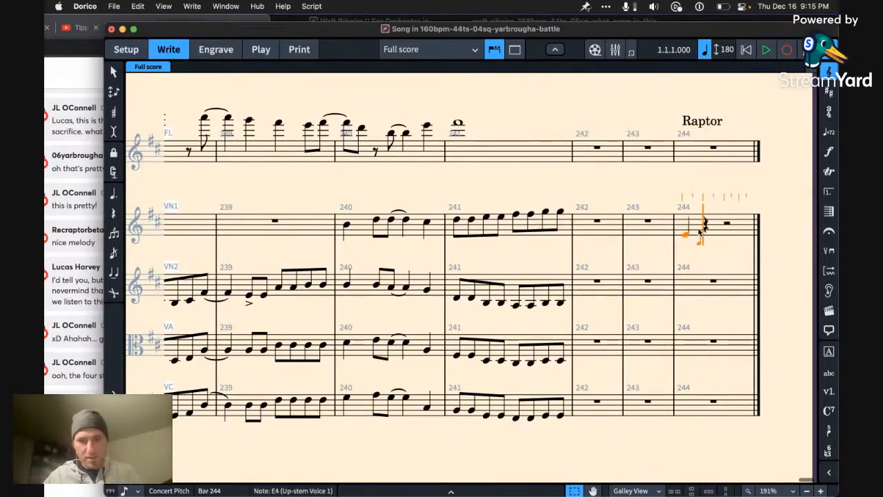
key("Left")
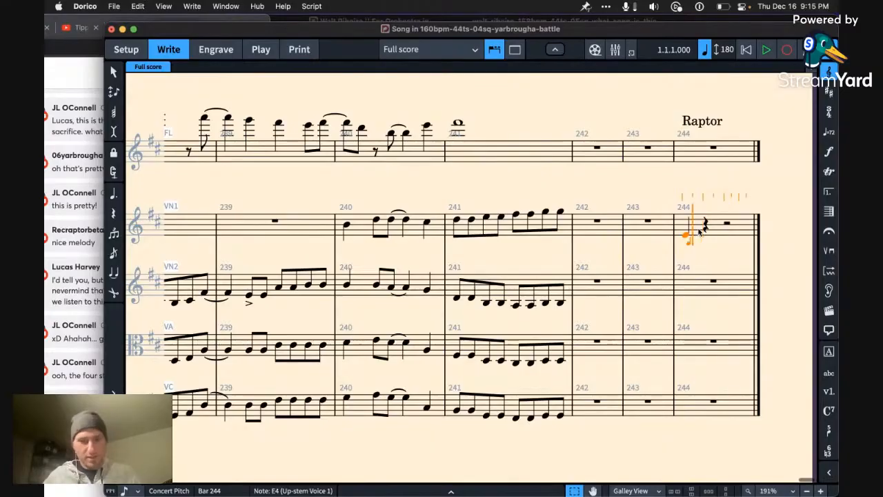
key("Escape")
key("3")
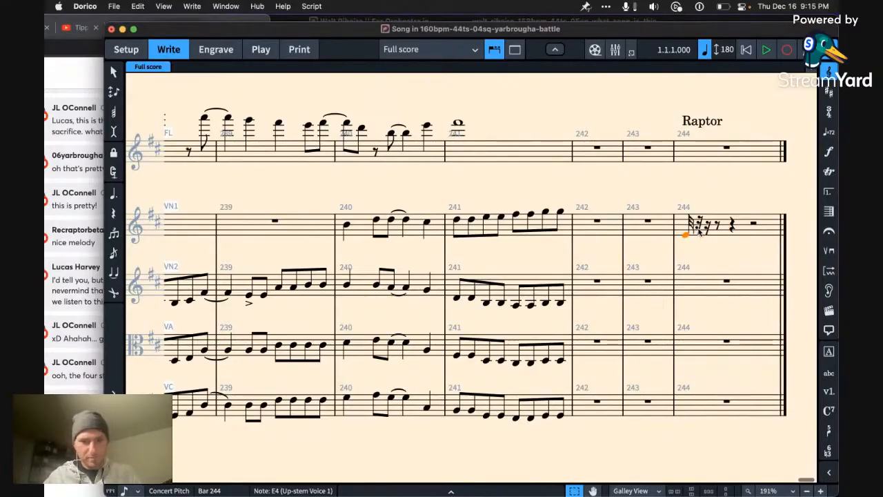
key("4")
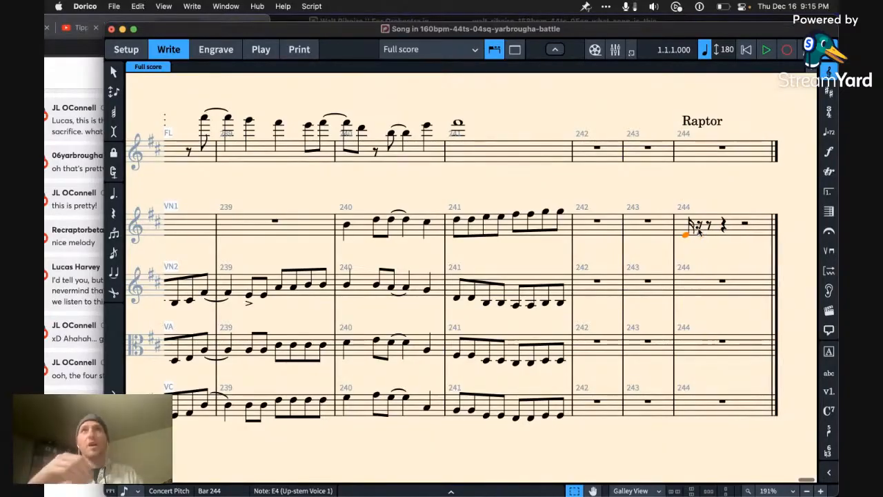
left_click(698, 231, "alt")
key("alt+Up")
key("alt+Up")
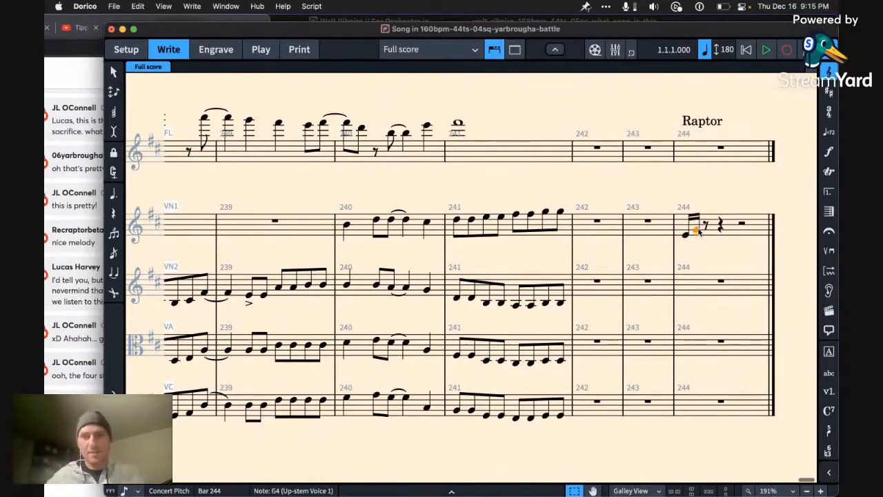
Step: Add a third sixteenth note, B4, after the G4 in bar 244 of violin 1
key("r")
key("alt+Up")
key("alt+Up")
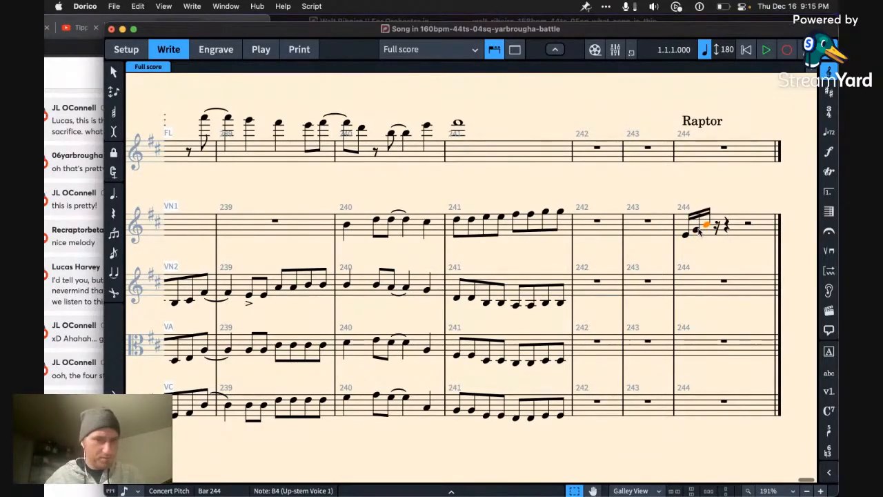
Step: Raise the three notes in bar 244 to B4, D5 and F#5, and lengthen the F#5 to an eighth note
key("shift+Left")
key("shift+Left")
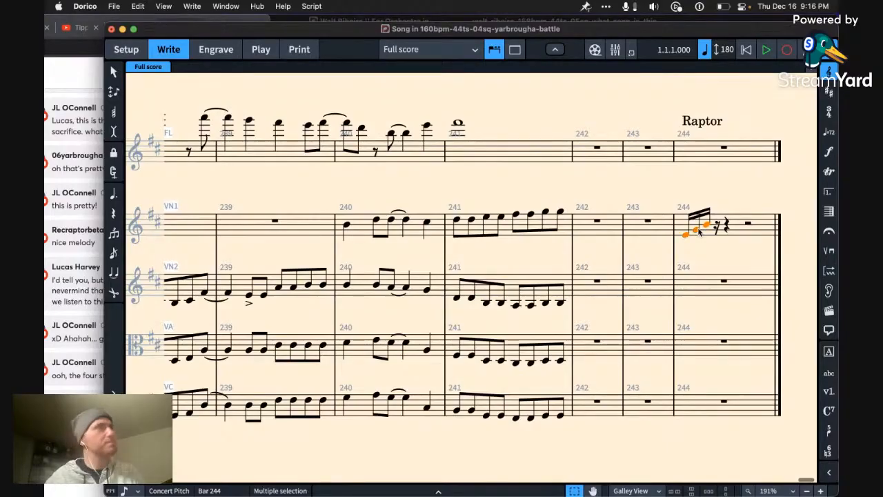
key("alt+Up")
key("alt+Up")
key("alt+Up")
key("alt+Up")
key("Left")
key("Right")
key("Right")
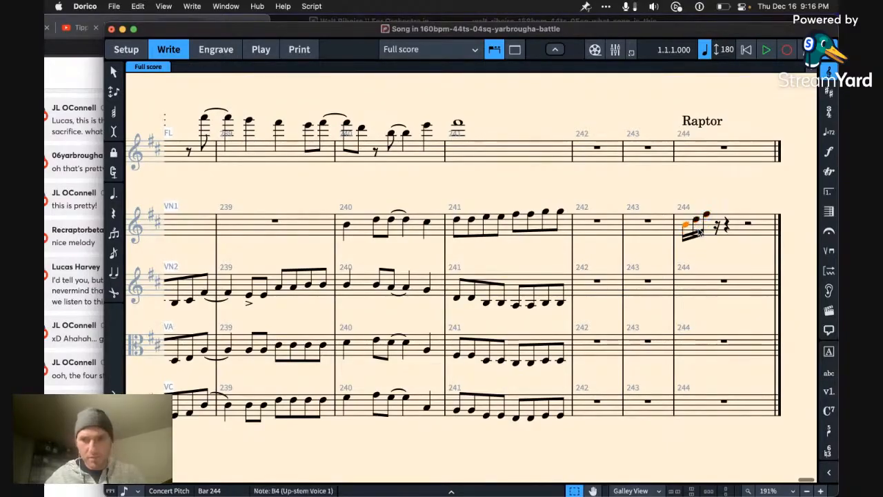
key("Right")
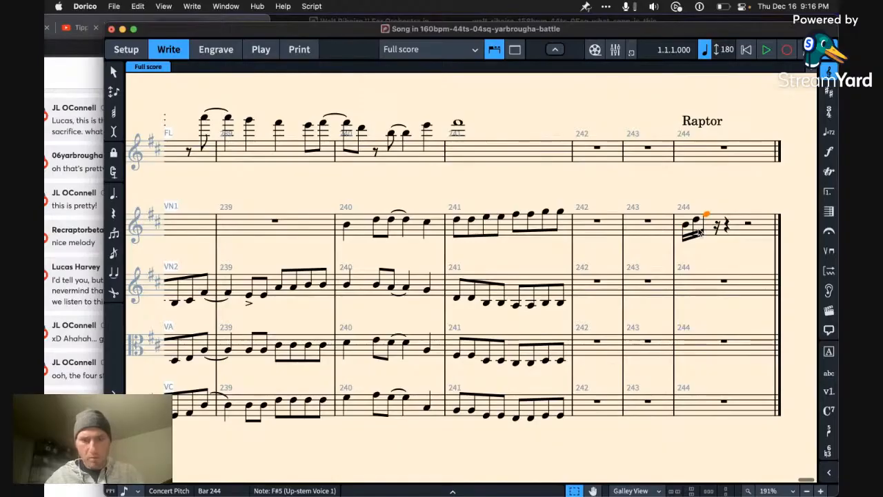
key("6")
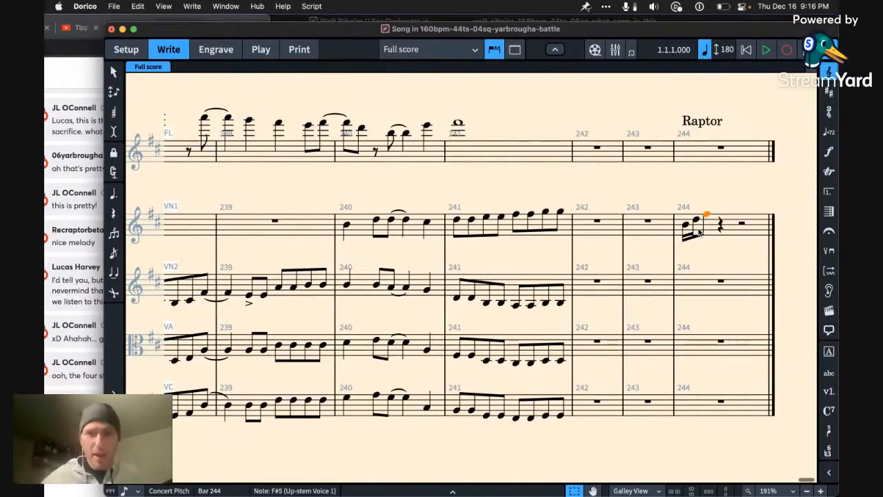
Step: Add an eighth-note G5 after the F#5 in violin 1 and build it into a chord with B5
key("g")
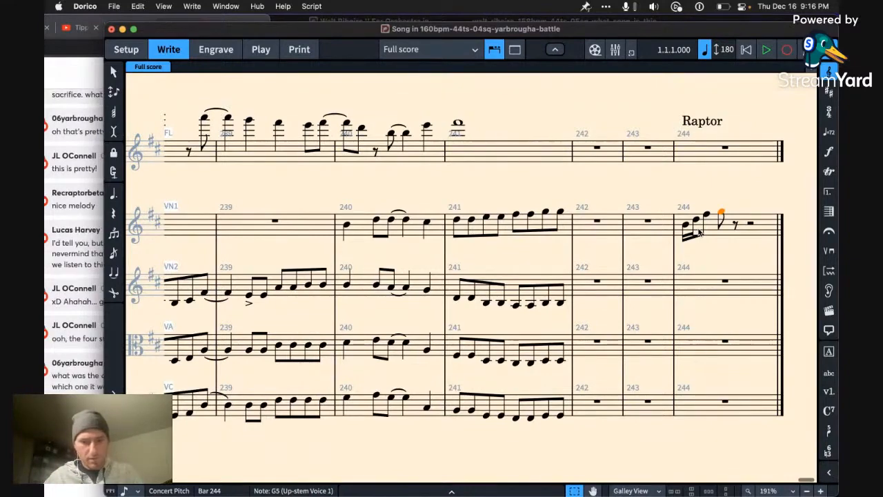
key("shift+i")
type("5")
key("Return")
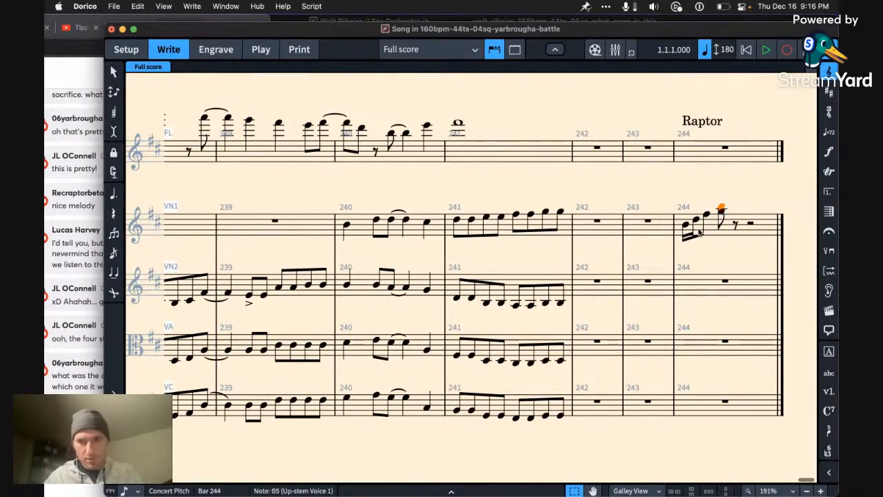
key("Left")
key("Right")
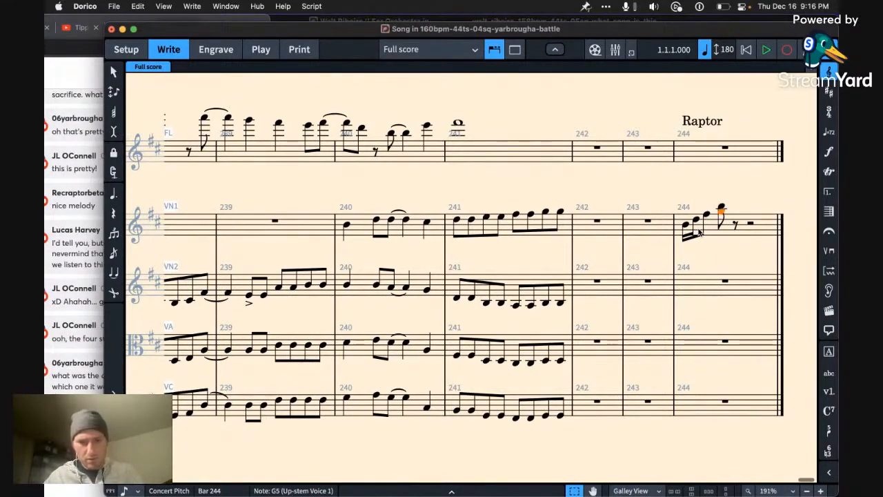
Step: Repeat the eighth-note G5–B5 chord in bar 244 one step lower, as F#5–A5
key("r")
key("alt+Down")
key("alt+Up")
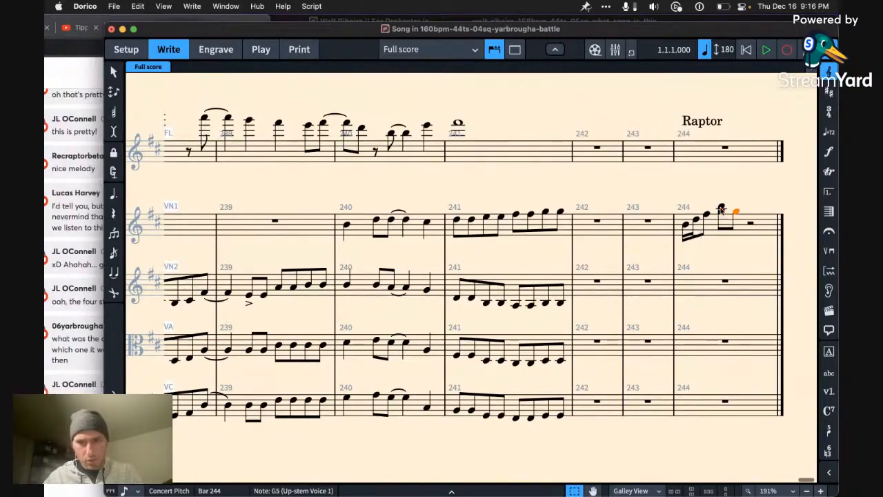
left_click(721, 210, "shift")
key("Left")
key("Right")
left_click(721, 210)
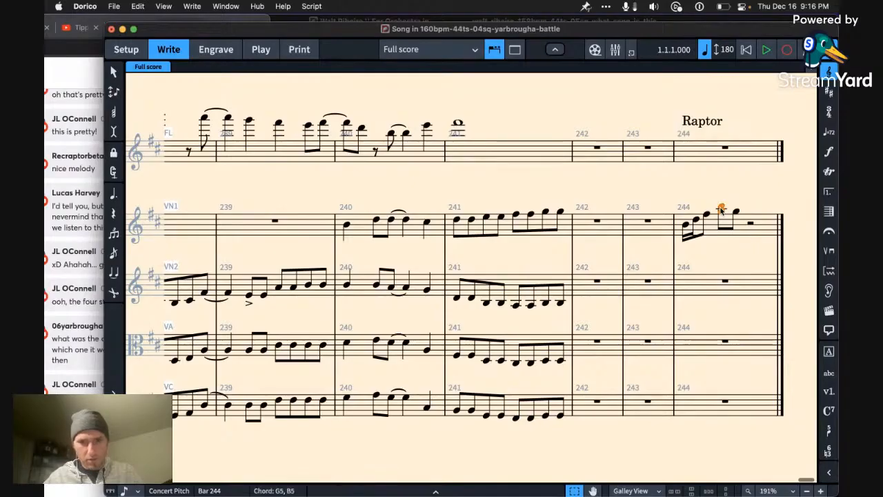
key("Right")
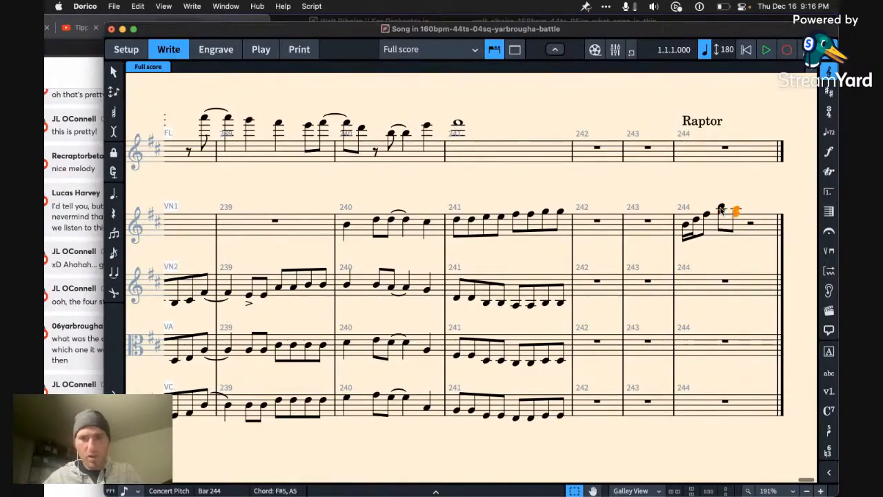
Step: Shorten the G5–B5 chord to a sixteenth note and follow it directly with a dotted-eighth F#5–A5 chord
left_click(721, 210)
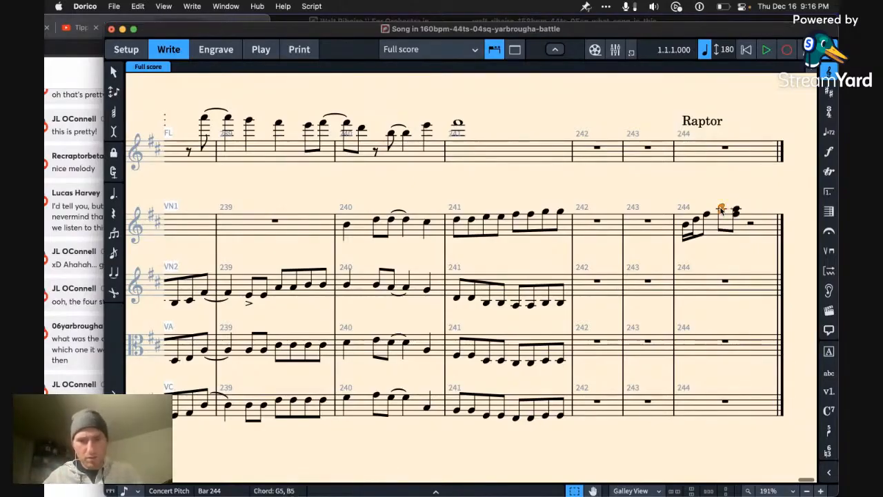
key("4")
key("Left")
key("Right")
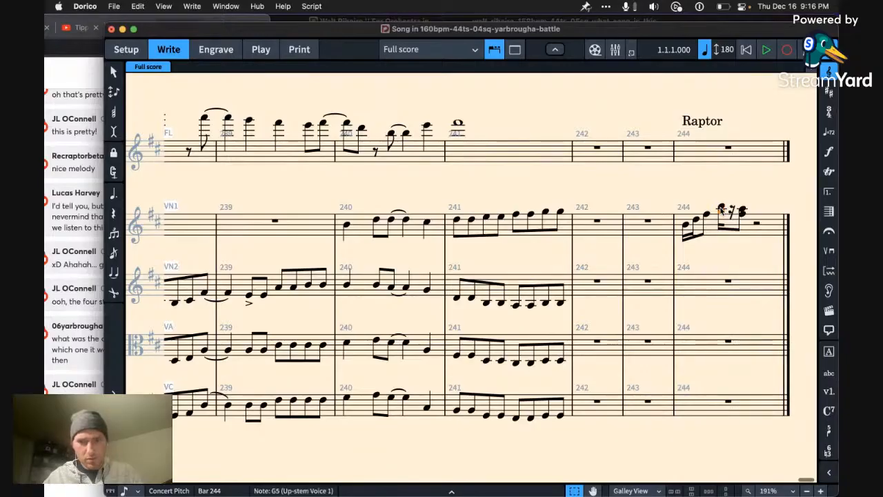
left_click(721, 210)
key("r")
key("alt+Down")
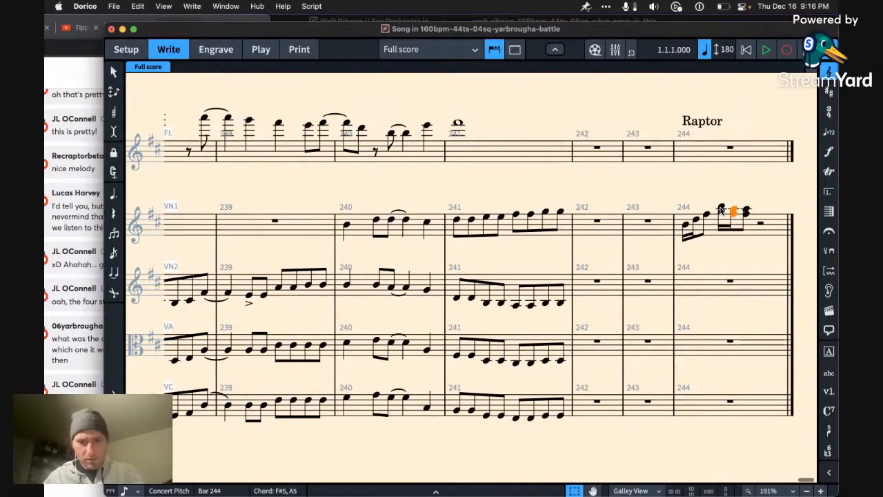
key("period")
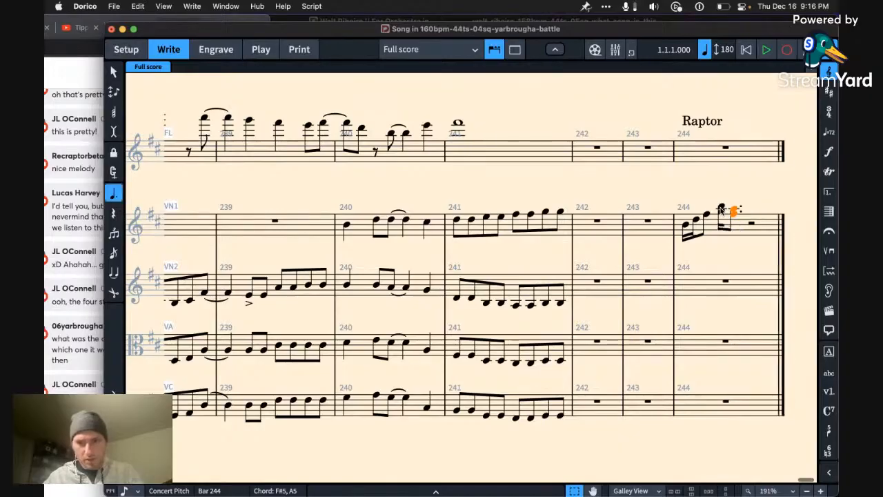
Step: Repeat the dotted-eighth chord on beat 3 of bar 244, lowered to E5–G5
key("r")
key("alt+Down")
key("alt+Down")
key("alt+Down")
key("alt+Up")
key("alt+Up")
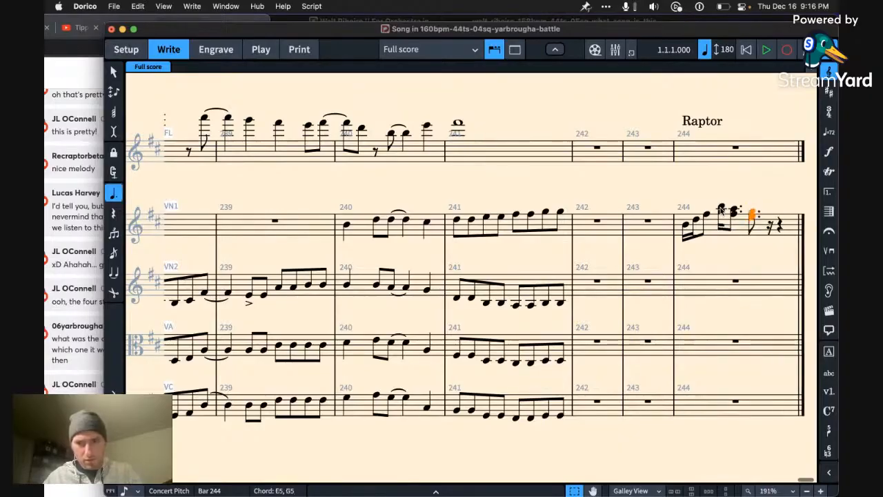
Step: Try higher pitches for the last chord in bar 244, moving it to G5–B5
key("Down")
key("alt+Up")
key("alt+Up")
key("alt+Up")
key("alt+Up")
key("alt+Up")
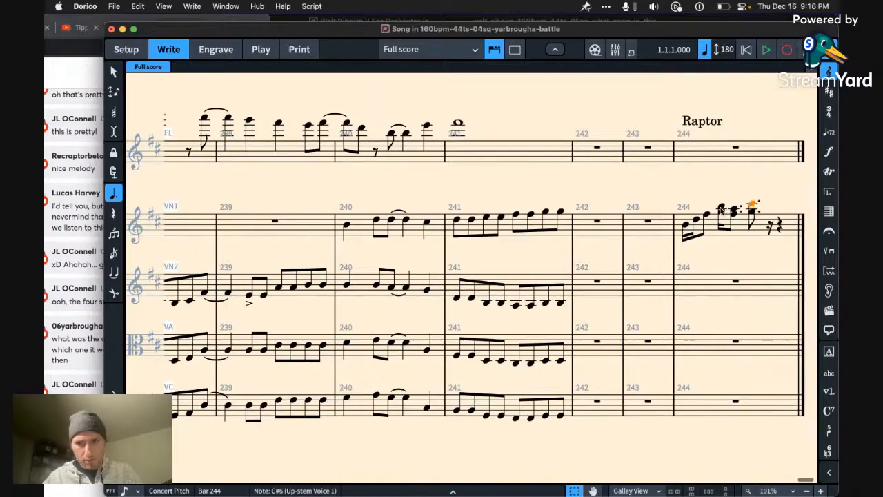
key("alt+Down")
left_click(752, 213, "shift")
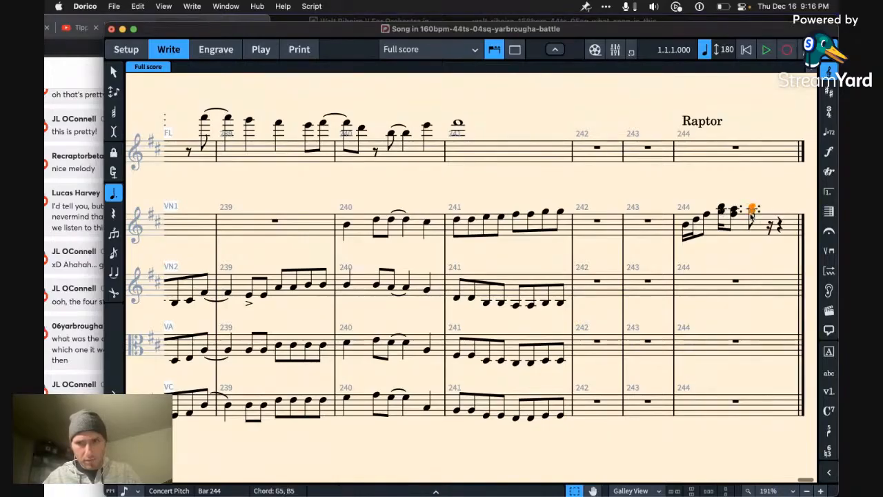
Step: Re-voice the last chord in bar 244 as the octave B4–B5
key("alt+Down")
key("alt+Down")
key("alt+Down")
key("alt+Down")
left_click(751, 216)
key("alt+Up")
key("alt+Up")
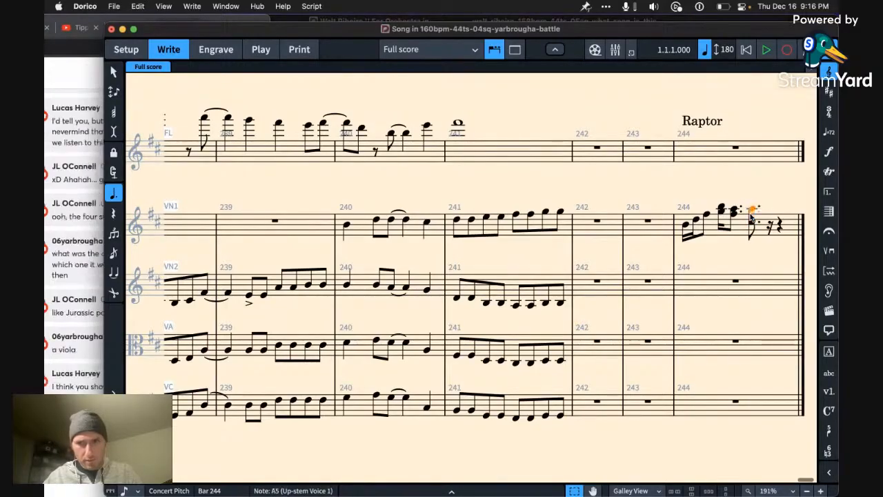
key("alt+Up")
key("alt+Up")
left_click(751, 222, "shift")
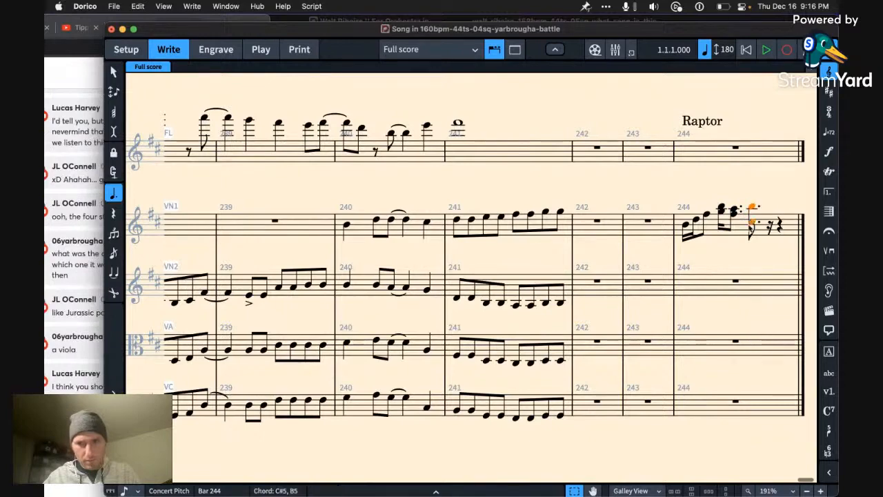
key("alt+Down")
key("Left")
key("Right")
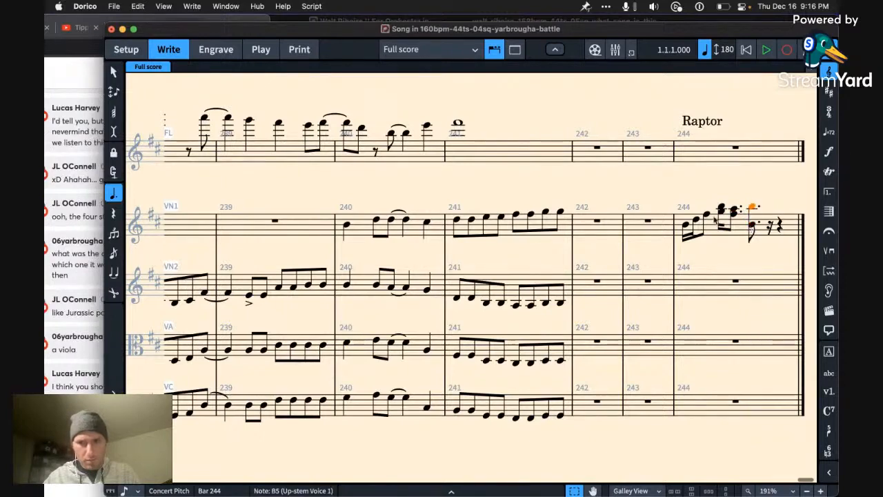
Step: Change both notes of the closing B4–B5 octave to a quarter note
left_click(686, 226)
key("Right")
key("Right")
key("Right")
key("Right")
key("Right")
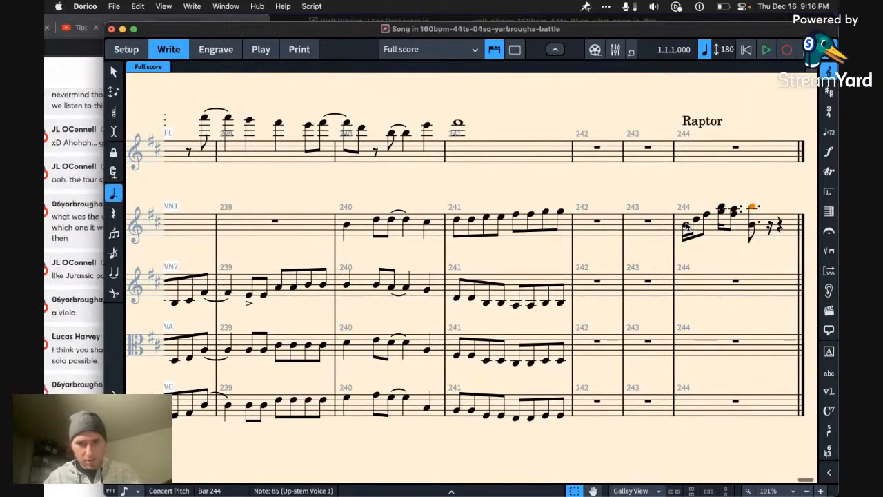
key("7")
key("5")
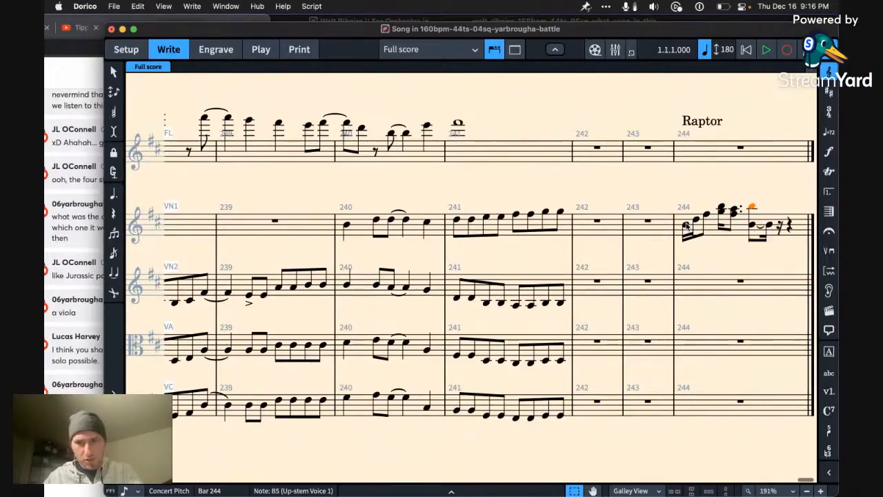
left_click(753, 227)
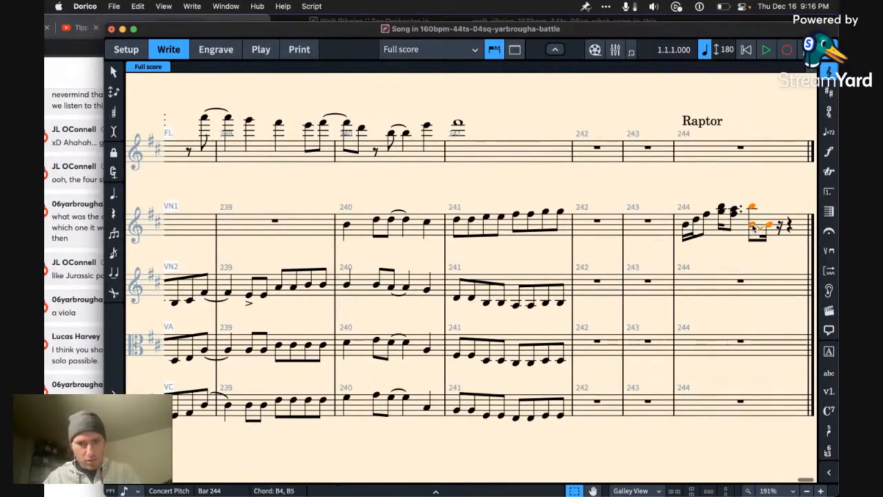
key("6")
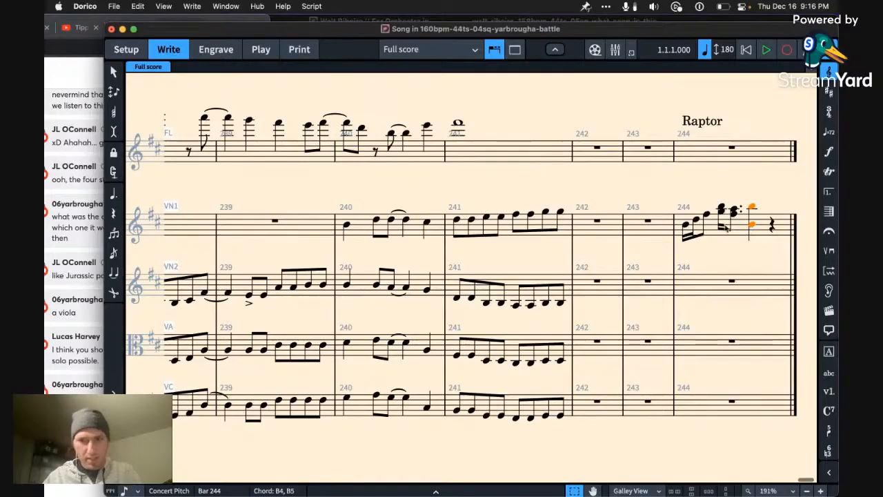
Step: Play back the violin 1 phrase from the start of bar 244 and repeat the whole phrase in bar 245
left_click(688, 233)
key("space")
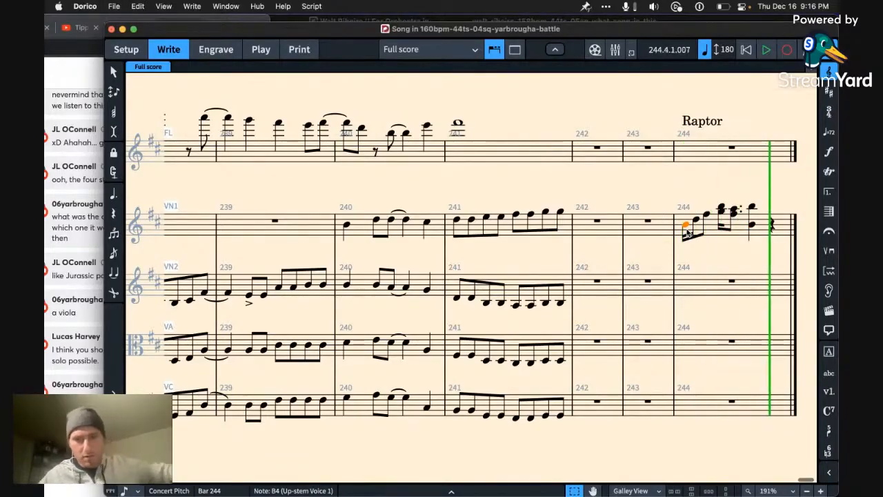
left_click(758, 228, "shift")
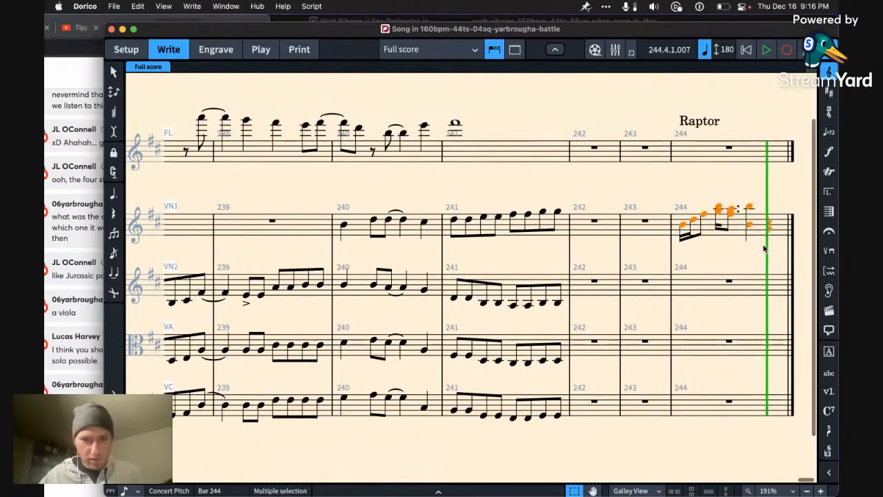
key("r")
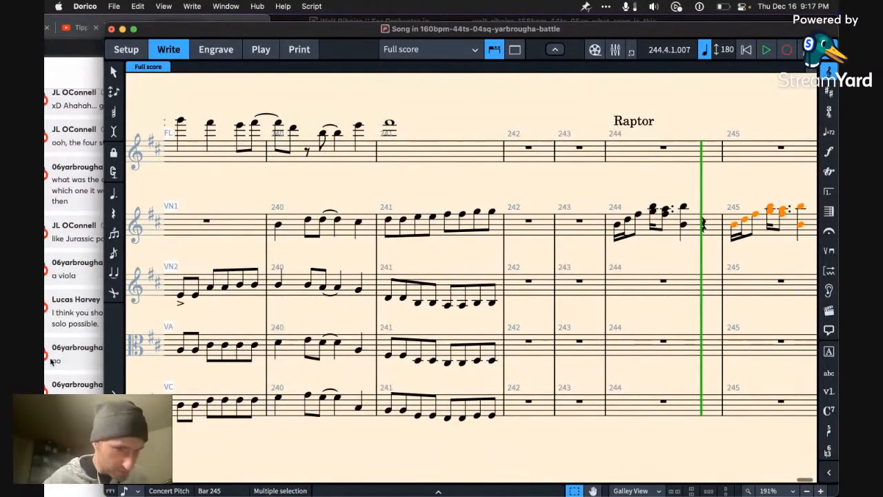
left_click(67, 364)
left_click(437, 327)
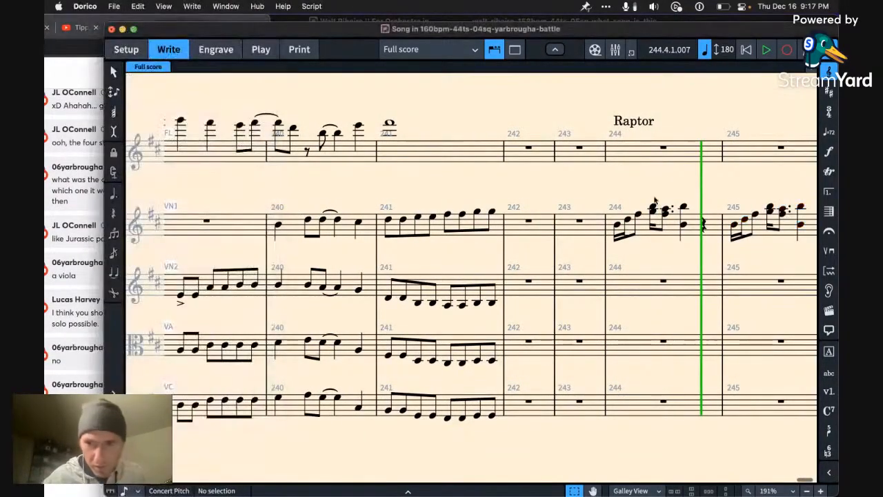
left_click(688, 165)
key("Return")
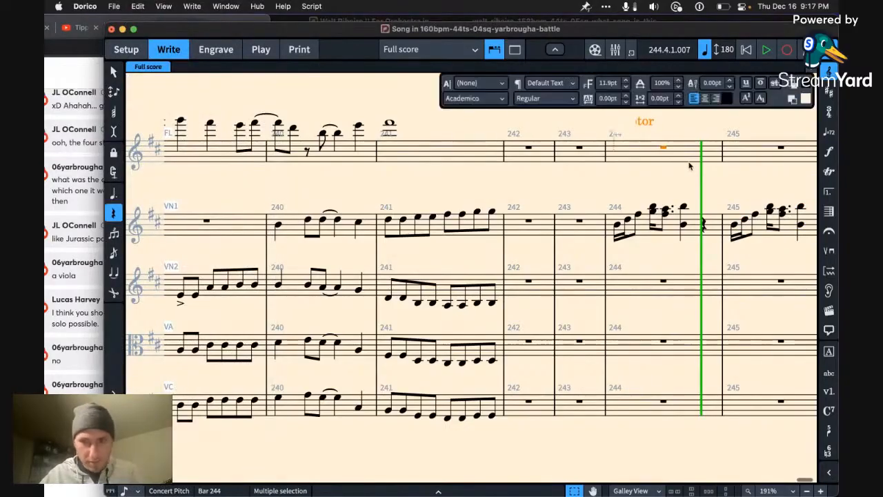
type("Tempo")
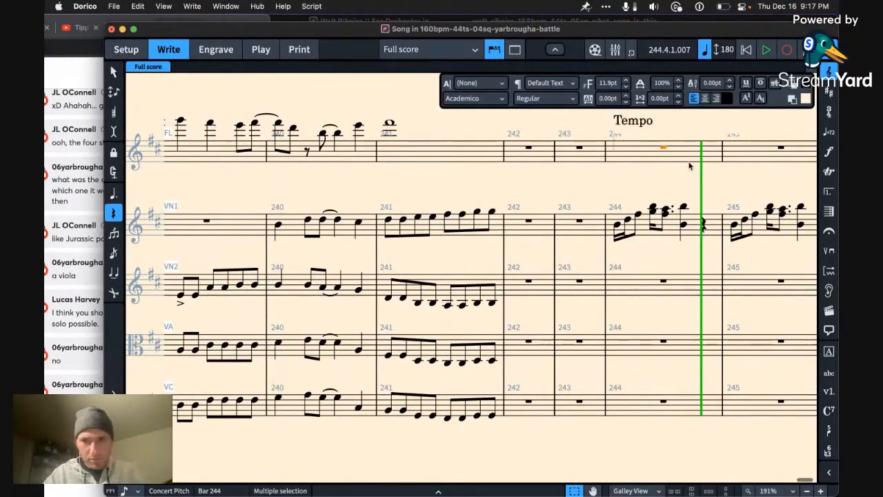
key("BackSpace")
key("BackSpace")
key("BackSpace")
key("BackSpace")
key("BackSpace")
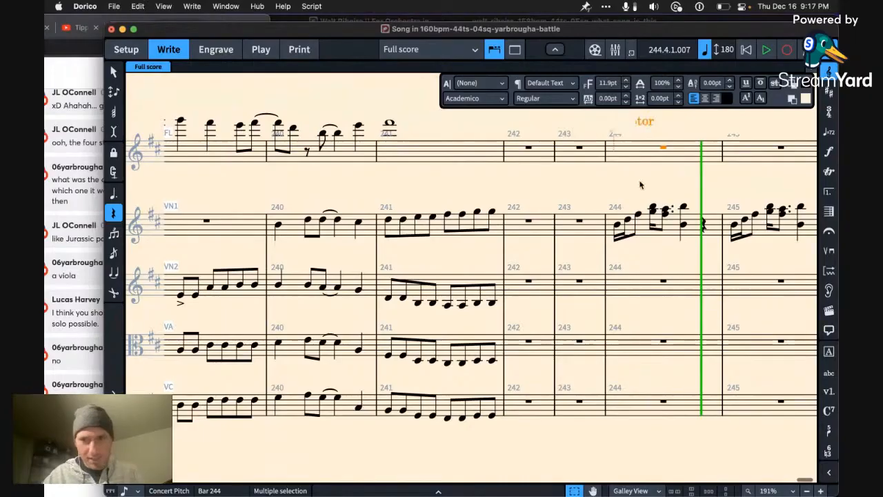
key("Escape")
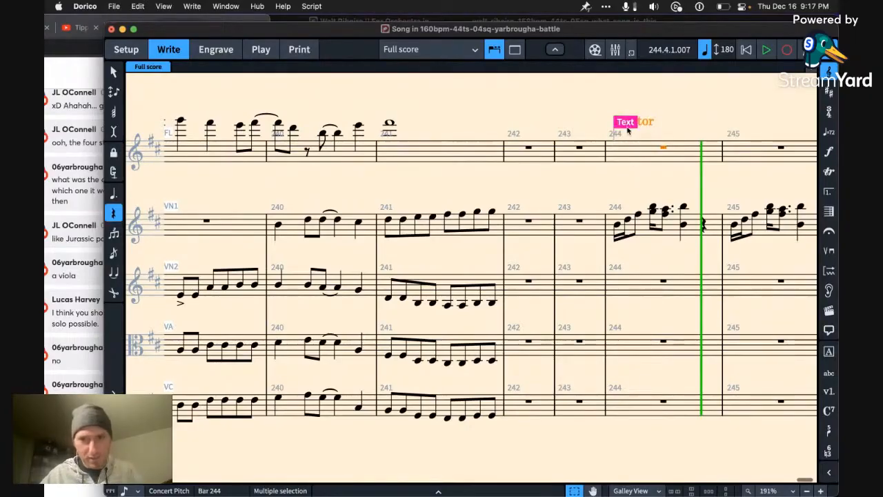
Step: Add a quarter note = 140 tempo mark at bar 244 and play back the violin 1 phrase at that tempo
left_click(640, 153)
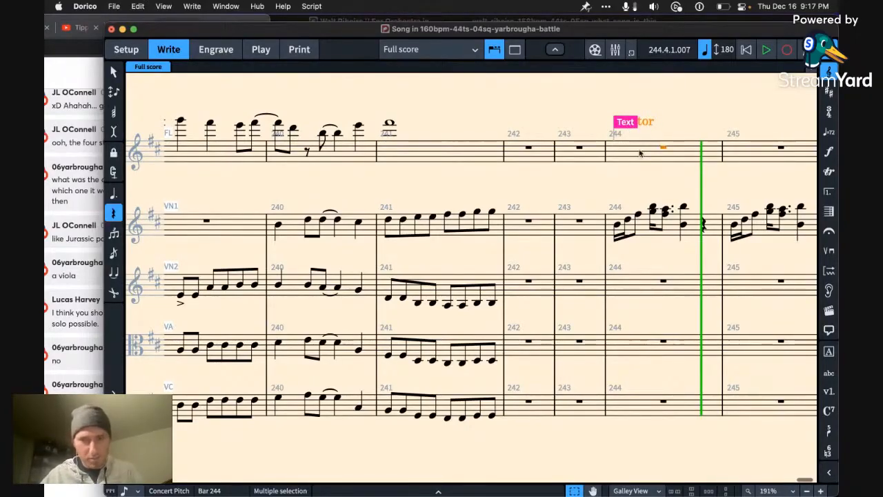
key("shift+t")
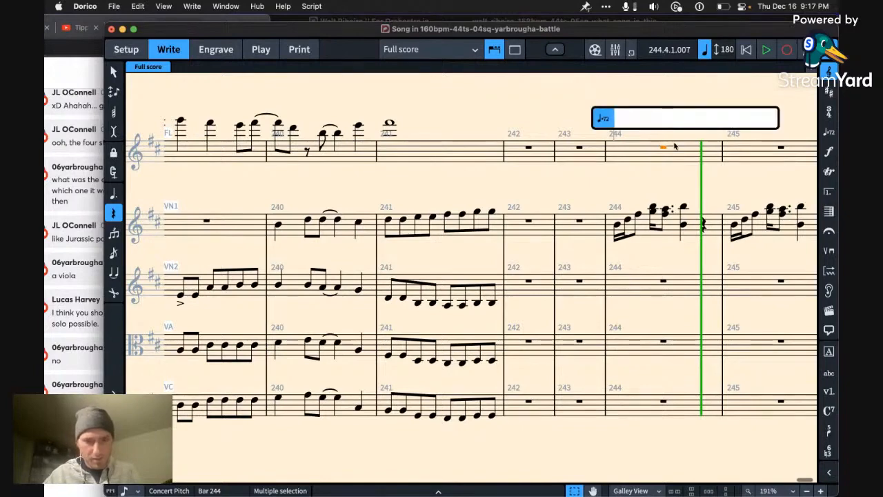
type("q=")
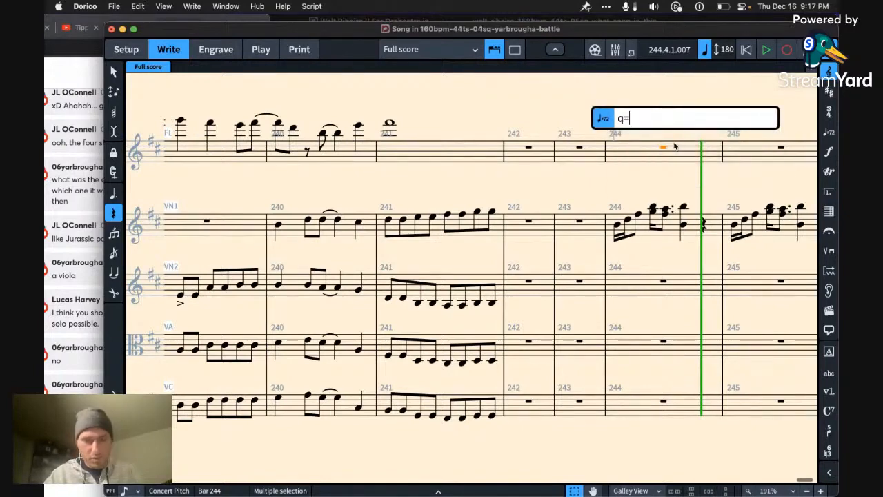
type("140")
key("Return")
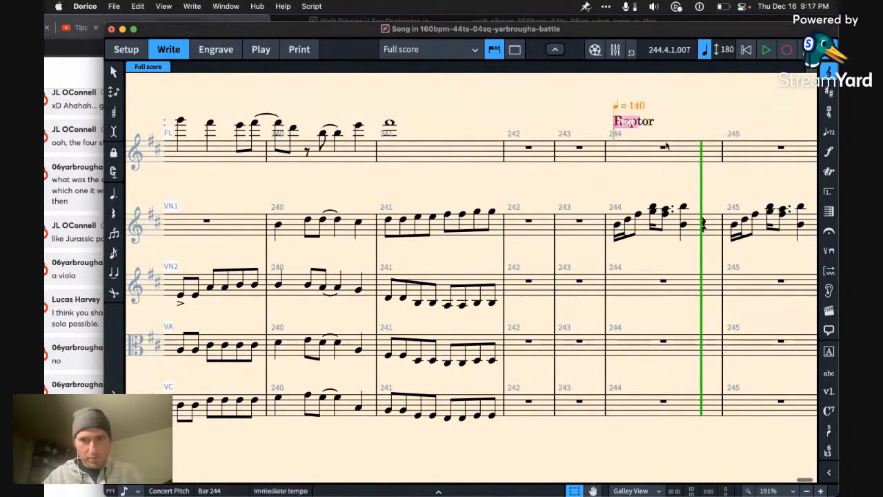
key("space")
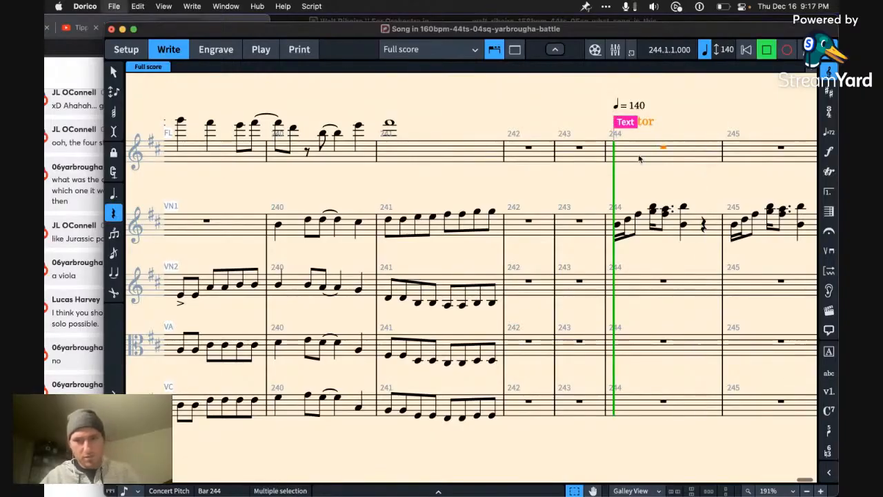
key("space")
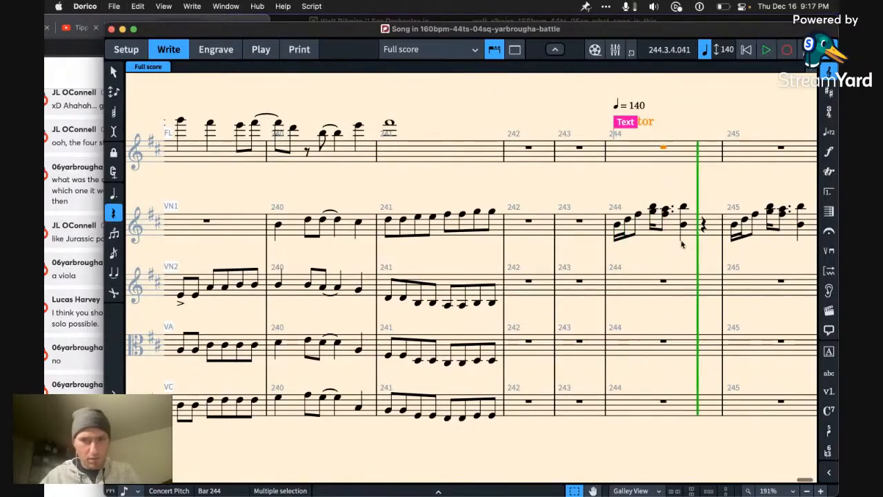
Step: Move the violin 1 phrase in bars 244–245 to the viola at bar 244 and play it back
scroll(683, 245, "right", 3)
left_click(700, 233)
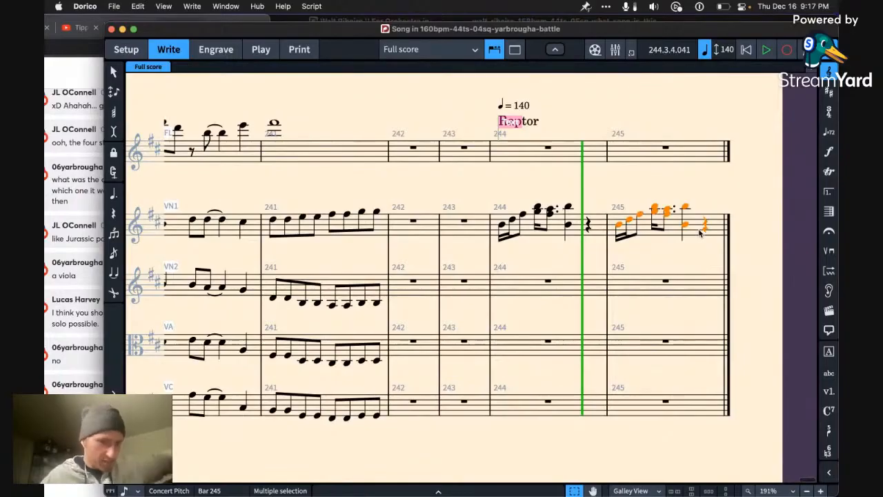
key("super+Tab")
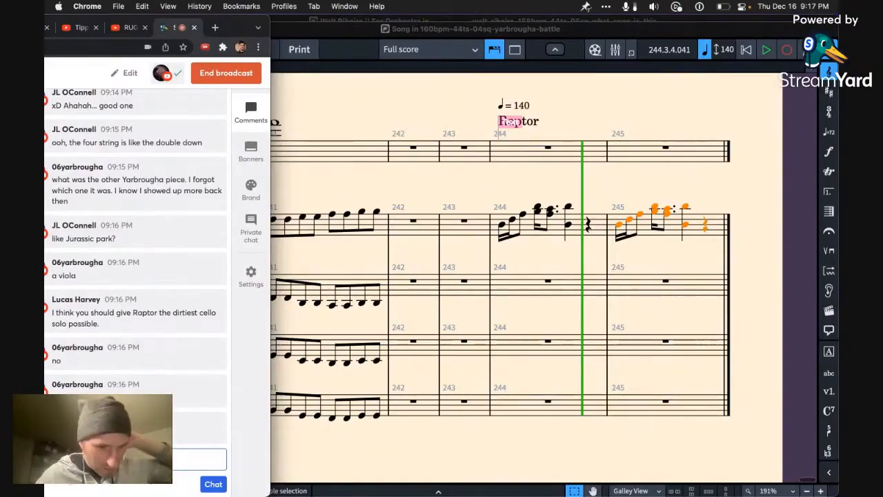
left_click(583, 233, "shift")
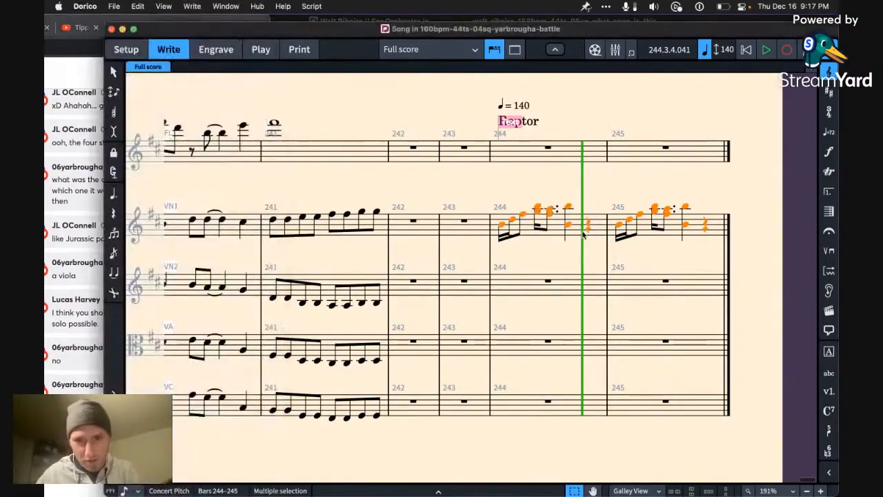
key("super+x")
left_click(646, 353)
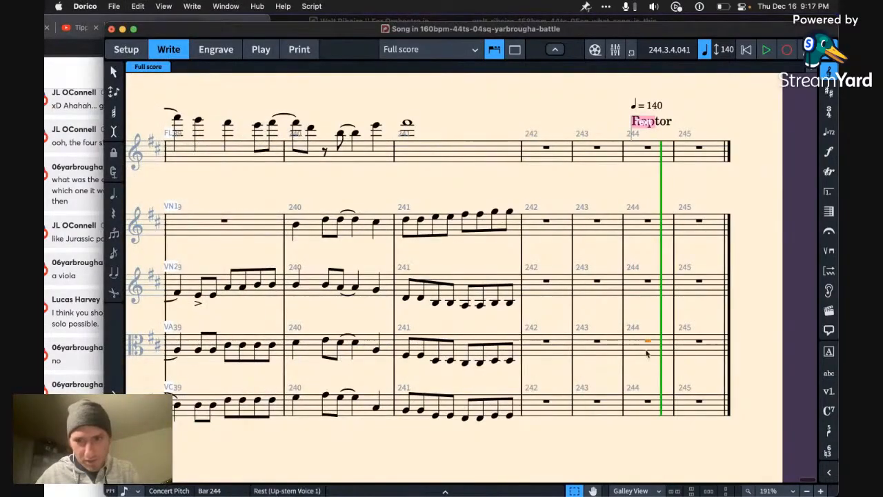
key("super+v")
key("p")
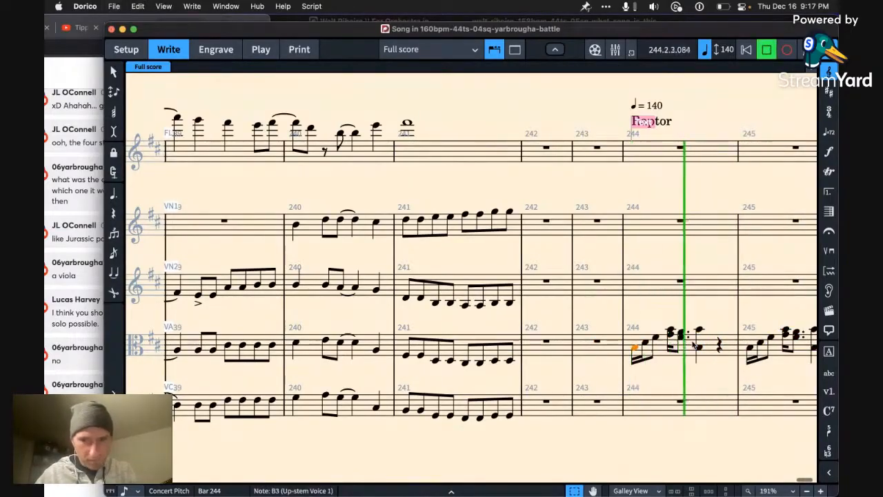
key("space")
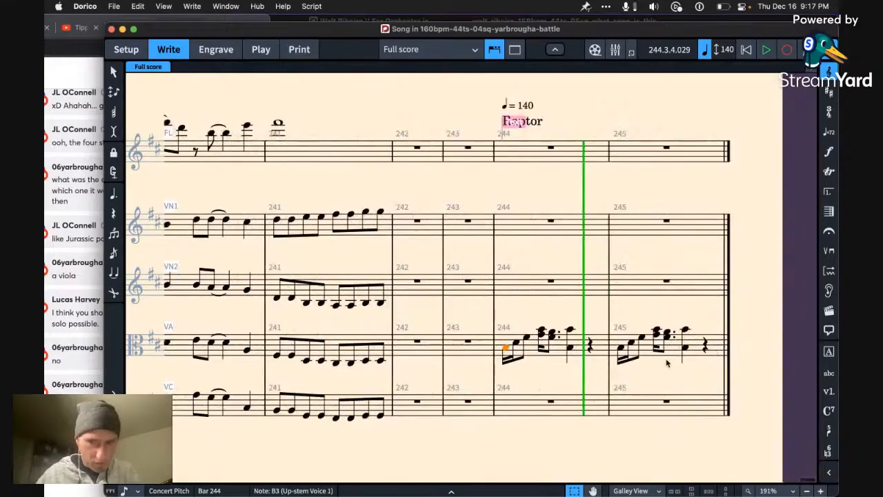
Step: Move the viola's bar 245 phrase to the flute in the same bar and transpose it up an octave
left_click(679, 356)
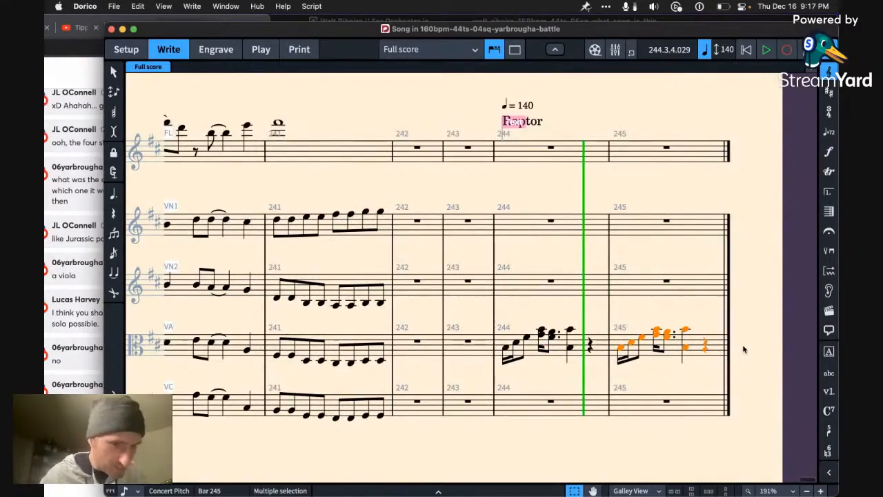
key("Left")
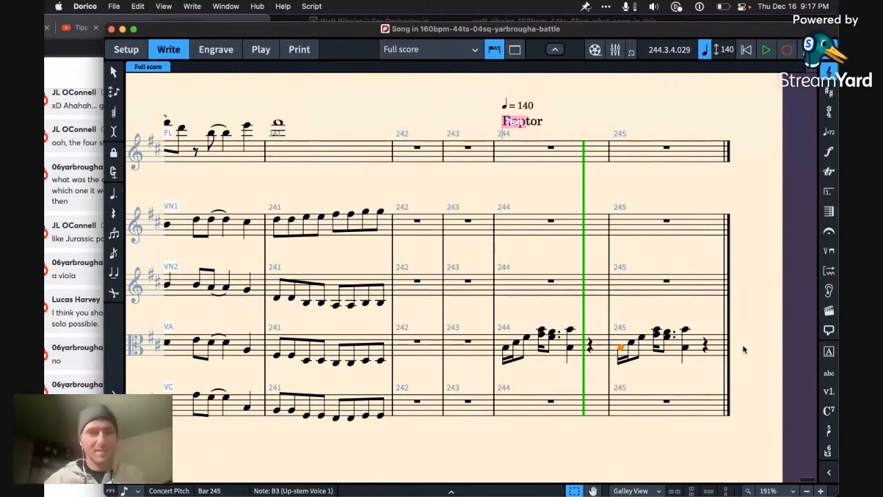
key("super+shift+a")
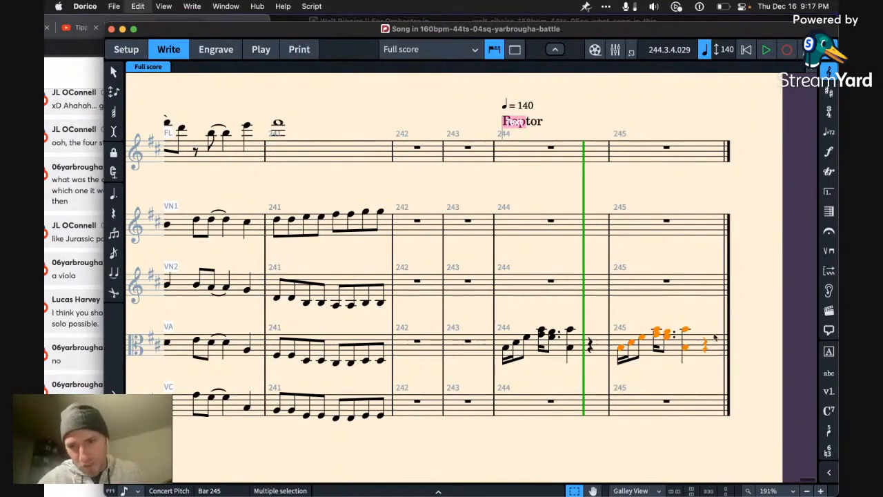
key("super+x")
left_click(730, 155)
key("super+v")
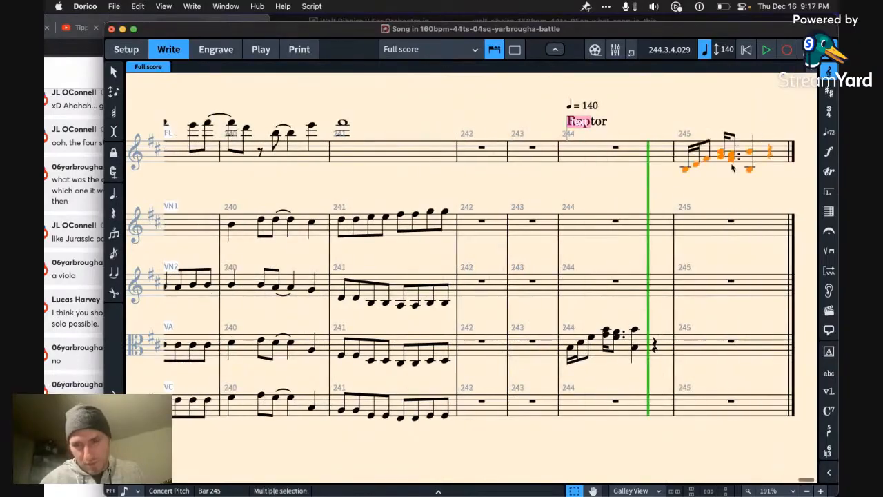
key("super+alt+Up")
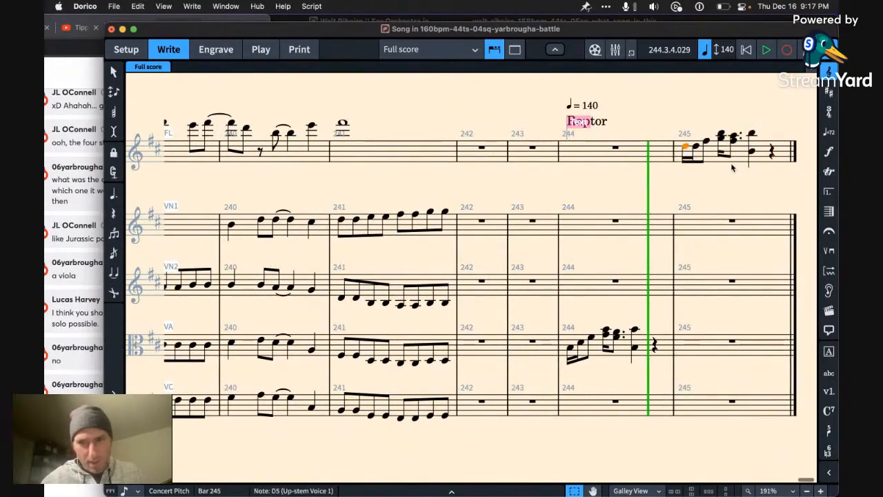
Step: Re-pitch the flute's first two notes in bar 245 to D5 and B4, and lengthen the D5 to a dotted quarter note
key("alt+Down")
key("alt+Down")
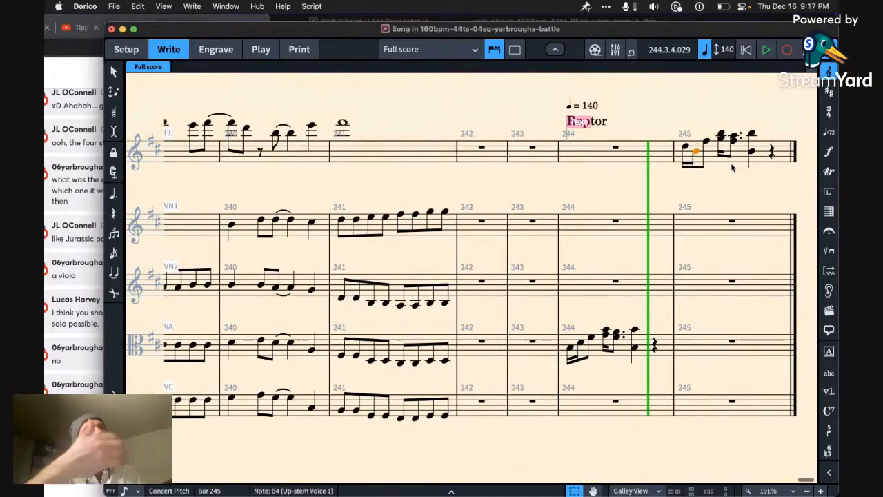
key("alt+Up")
key("alt+Up")
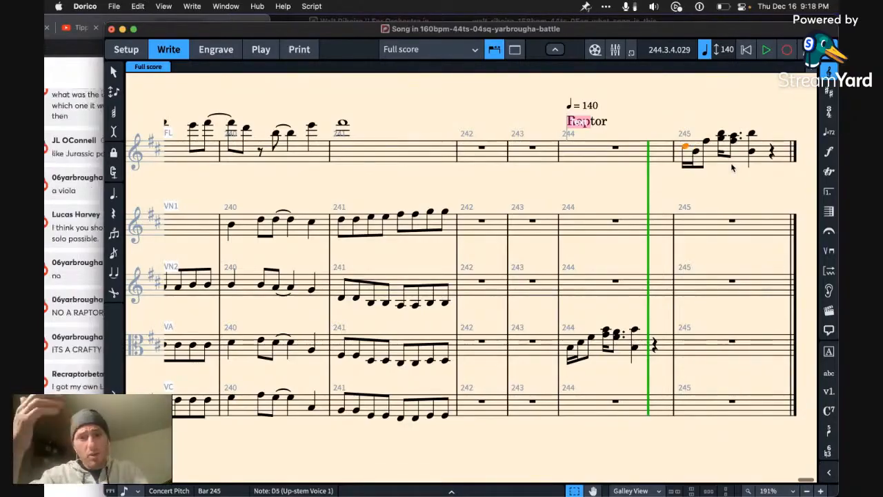
key("7")
key("6")
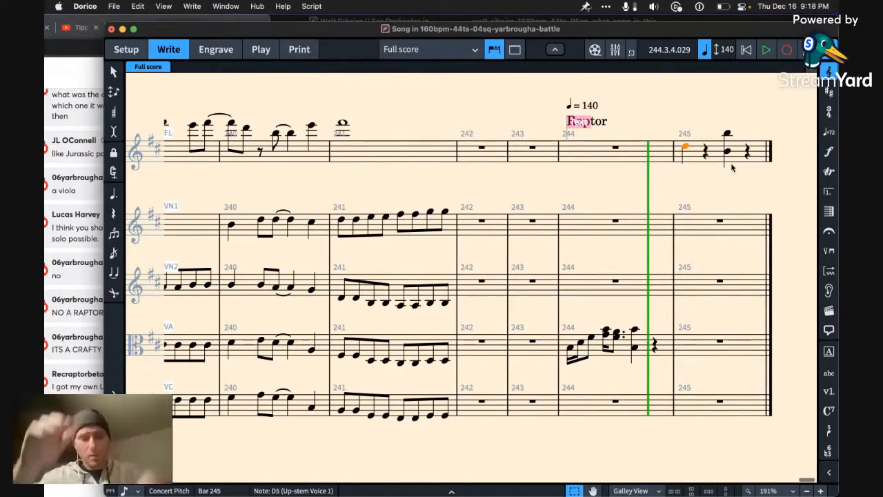
key("5")
key("6")
key("period")
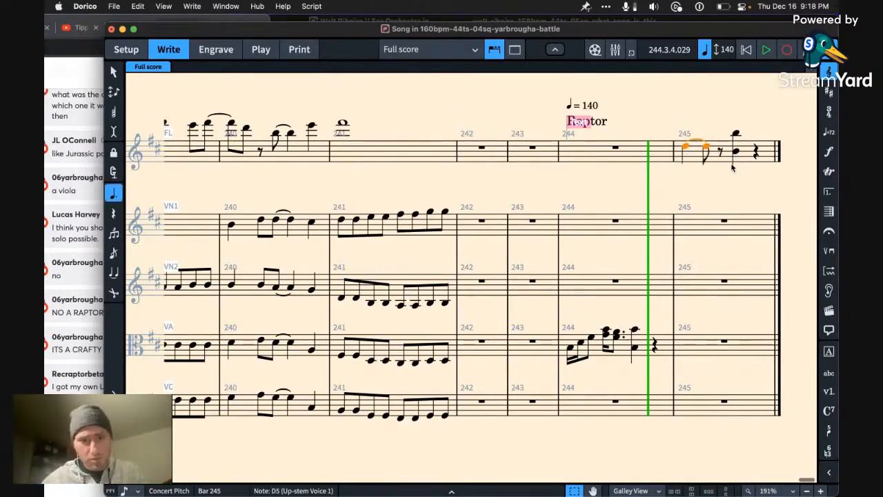
Step: Repeat the flute's dotted quarter note within bar 245 and raise the copy to D6
key("r")
key("alt+Up")
key("alt+Up")
key("alt+Up")
key("alt+Up")
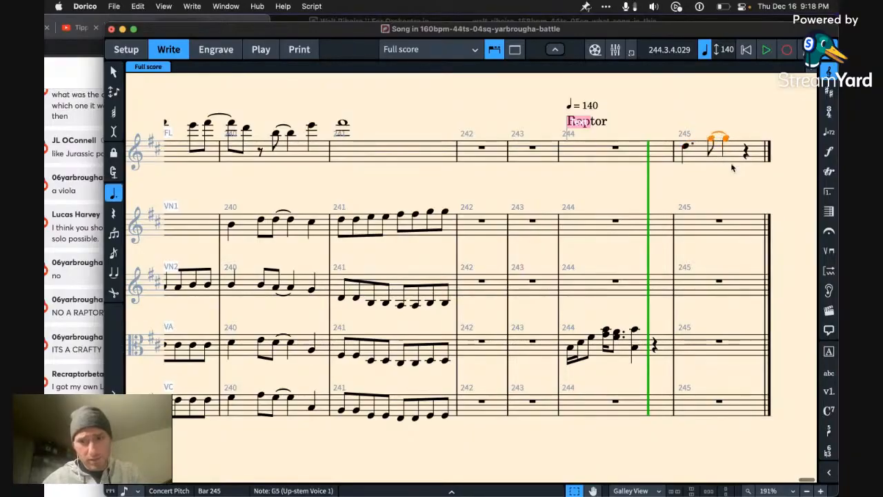
key("alt+Up")
key("alt+Up")
key("alt+Up")
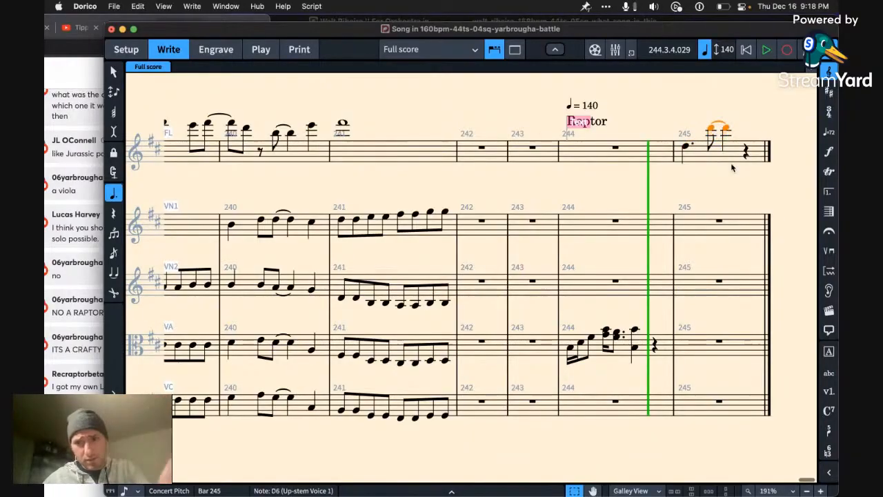
Step: Turn the flute's opening D5 in bar 245 into an A5 eighth note followed by a G5 eighth note
key("Left")
key("alt+Up")
key("alt+Up")
key("alt+Up")
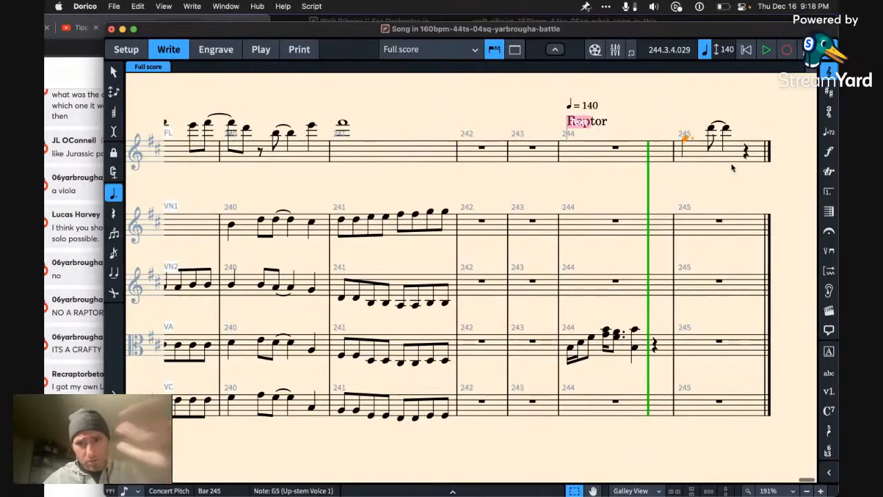
key("alt+Up")
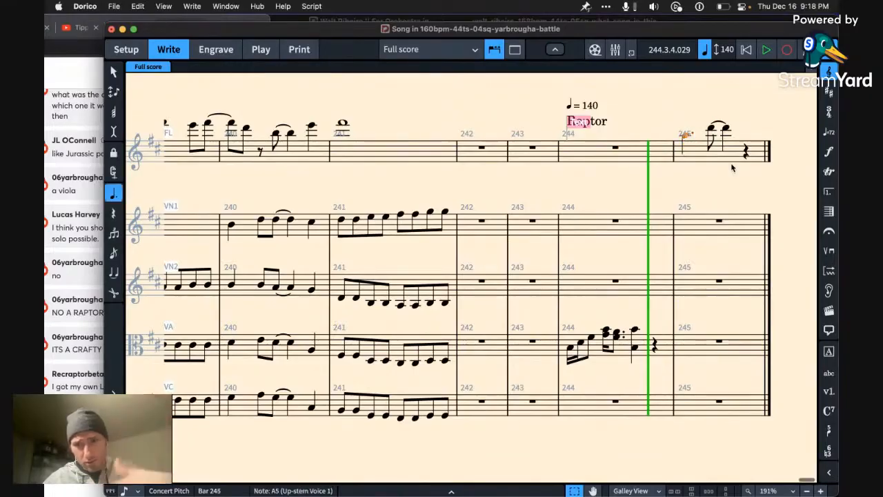
key("5")
key("alt+Down")
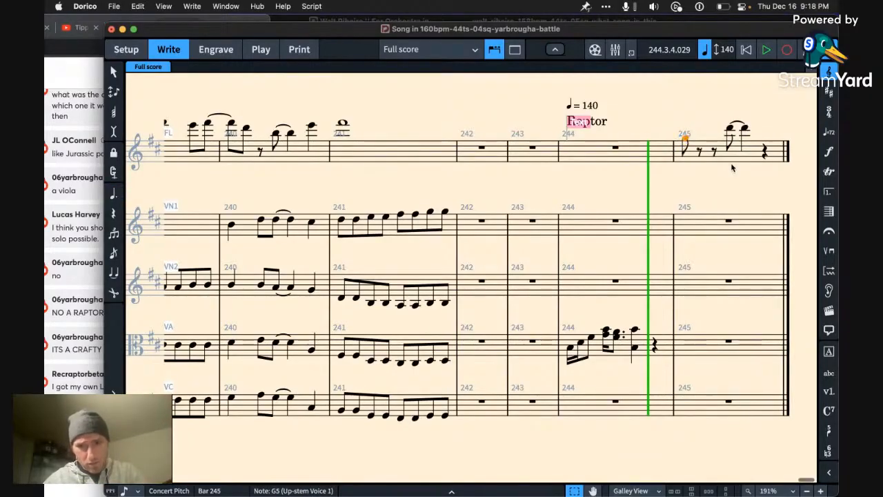
key("r")
key("alt+Down")
key("alt+Up")
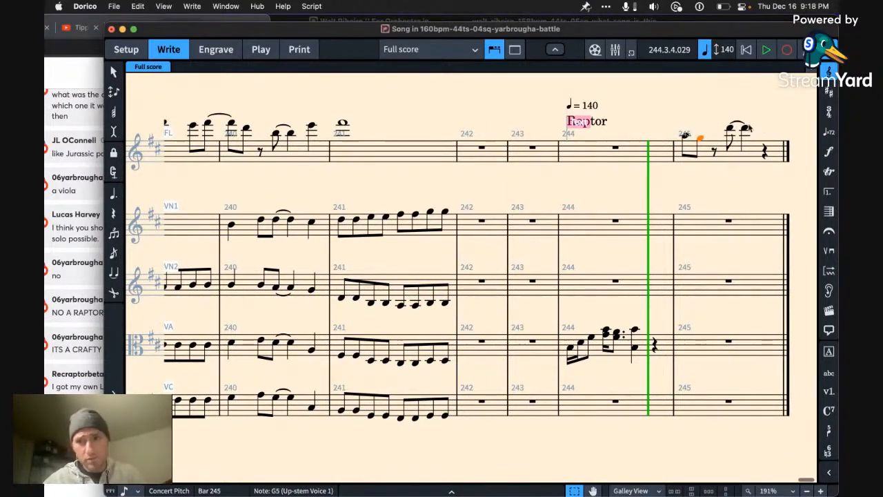
Step: Split the flute's D6 in bar 245 into an eighth note and a quarter note, and slur the pair
left_click(745, 128)
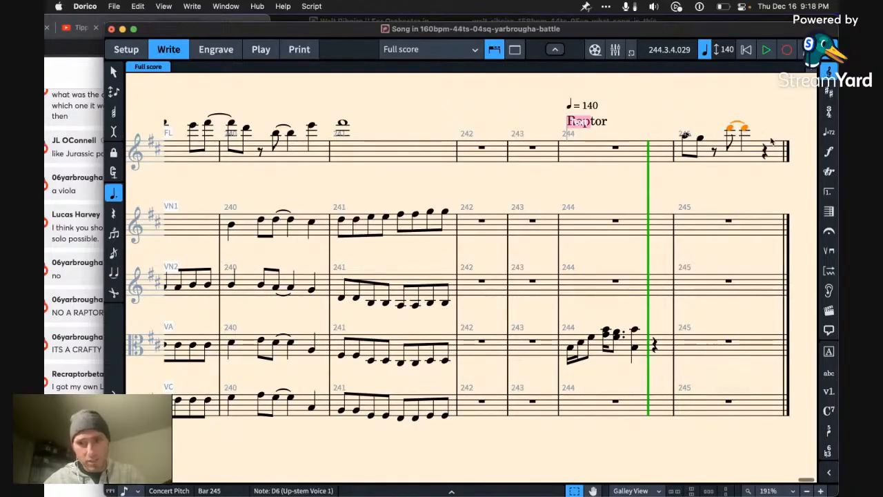
key("5")
key("r")
key("6")
key("Left")
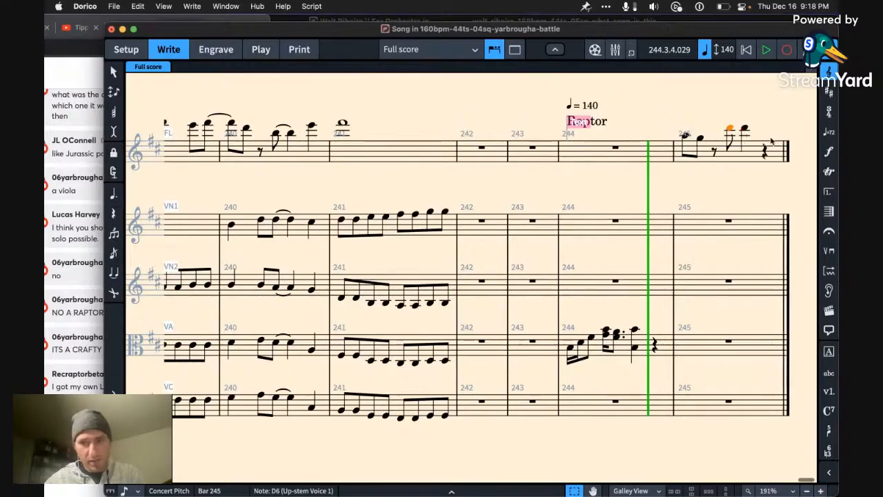
key("s")
Step: Add a D6 quarter note on beat four of the flute's bar 245 and delete the extra C#6 in bar 246
key("Right")
key("c")
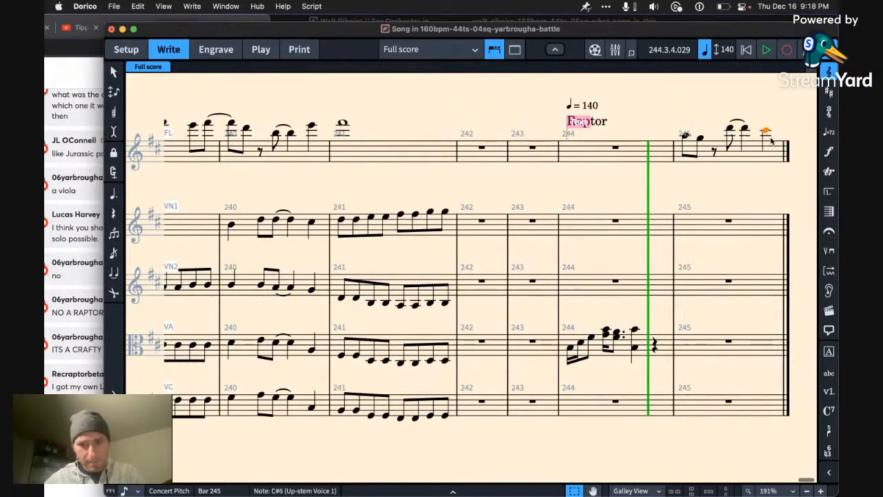
key("r")
key("Left")
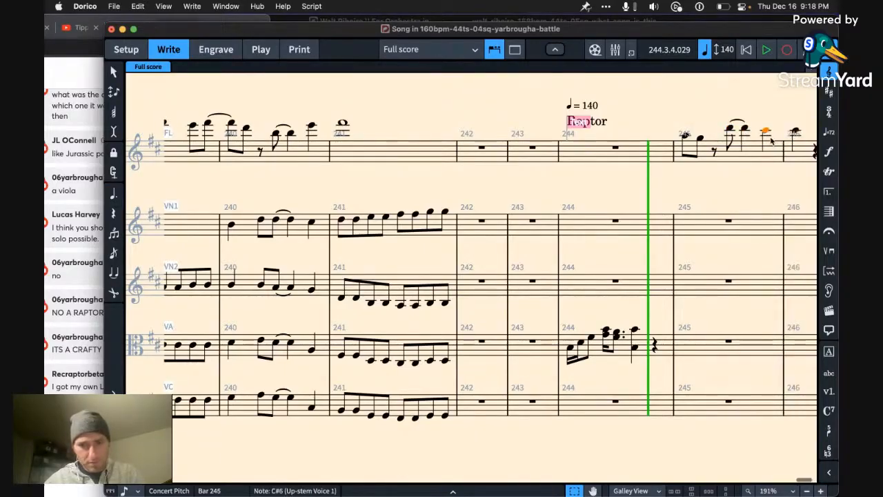
key("alt+Up")
key("Right")
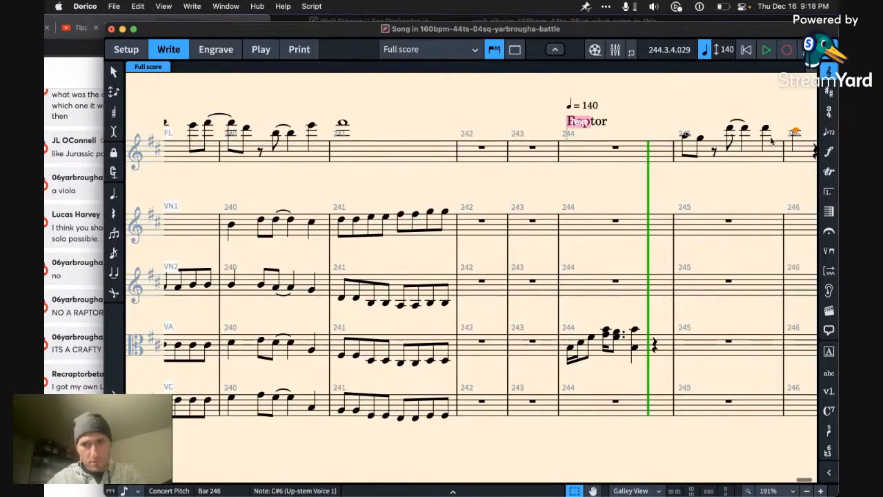
key("Delete")
Step: Lower the flute's slurred pair of notes in bar 245 to C#6 and add a note a third below each
key("Left")
key("Left")
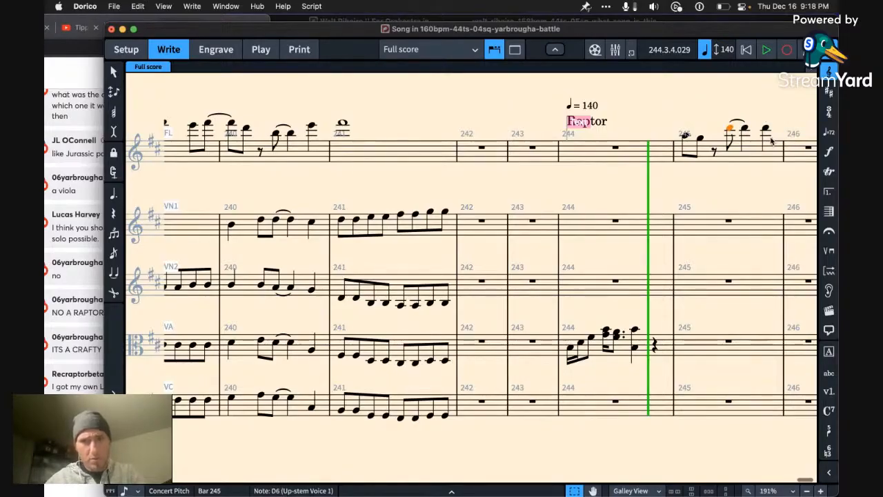
key("shift+Right")
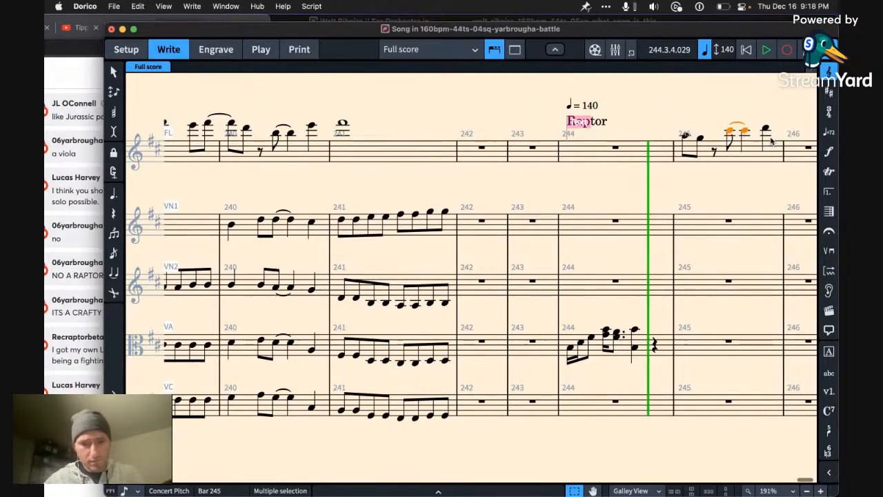
key("shift+t")
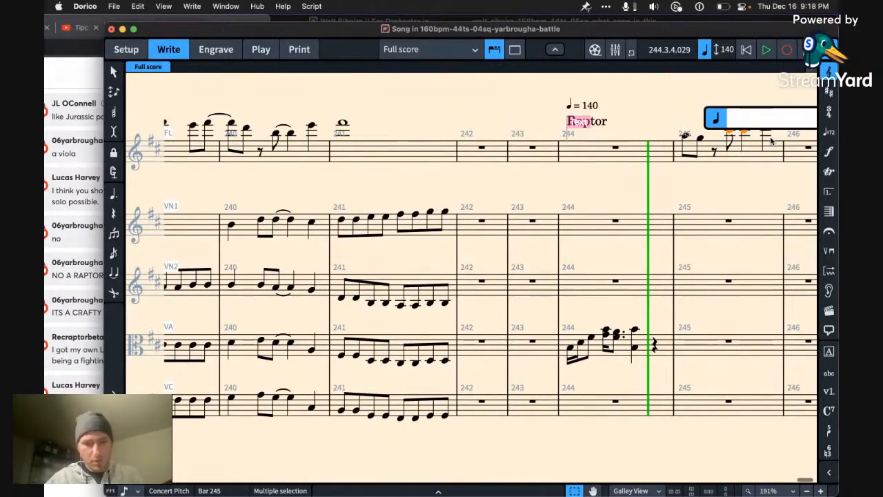
type("-3")
key("Return")
Step: Add a note a third below the flute's D6 quarter note on beat four of bar 245
key("Left")
key("Left")
key("Left")
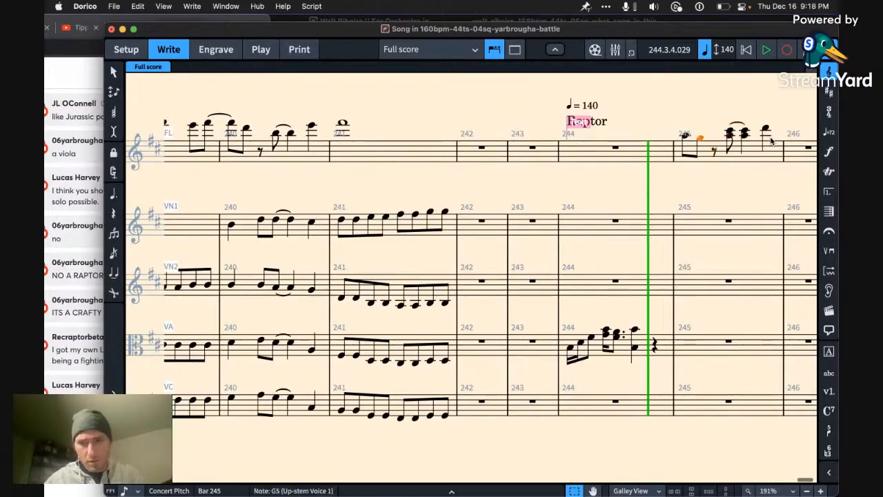
key("Right")
key("Right")
key("Right")
key("Right")
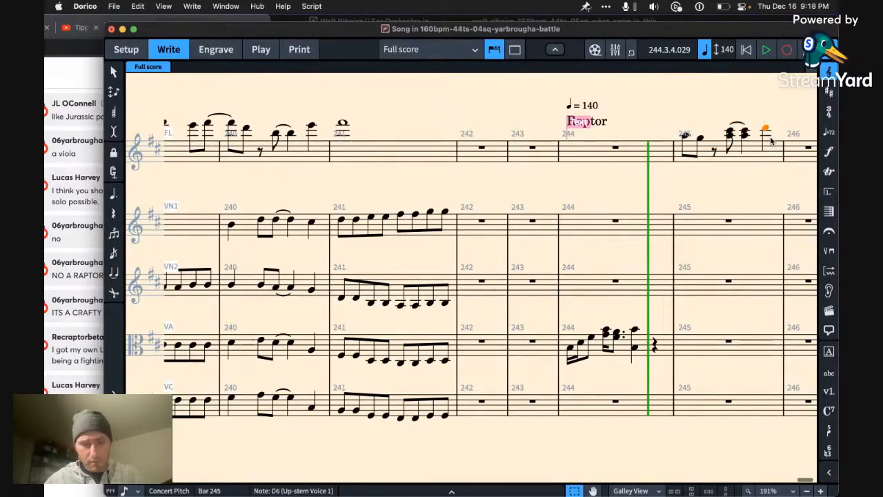
left_click(742, 140)
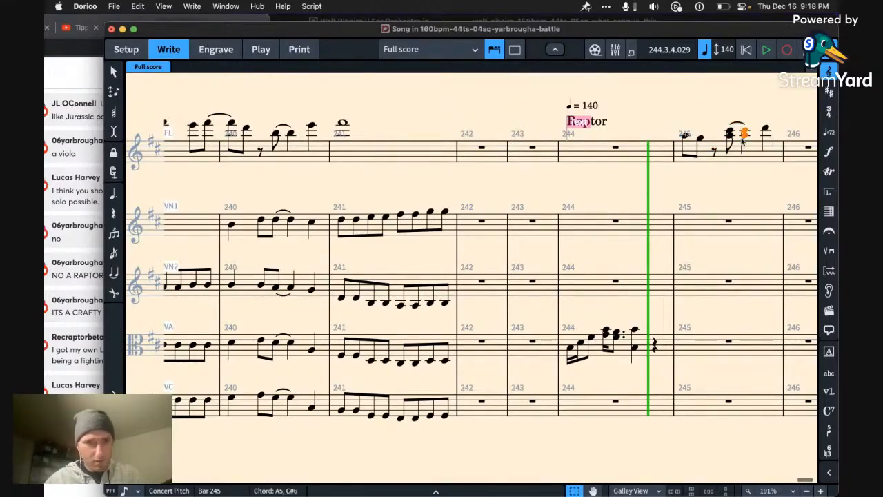
key("Right")
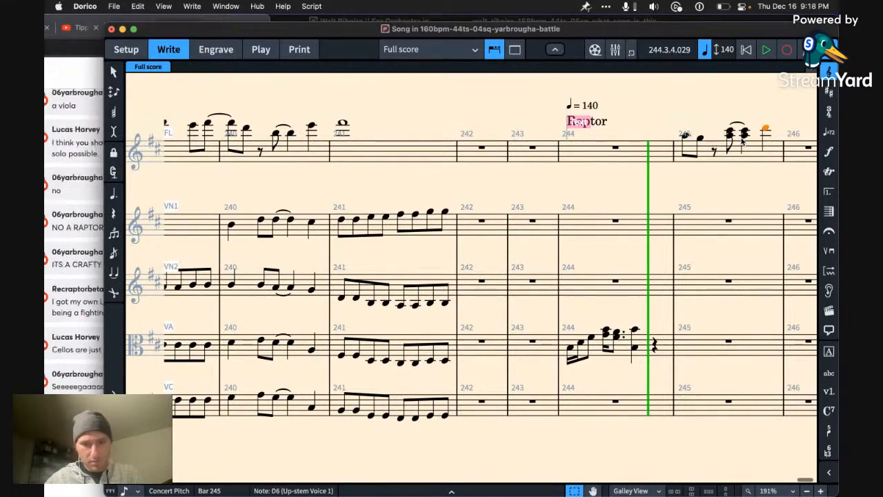
key("shift+t")
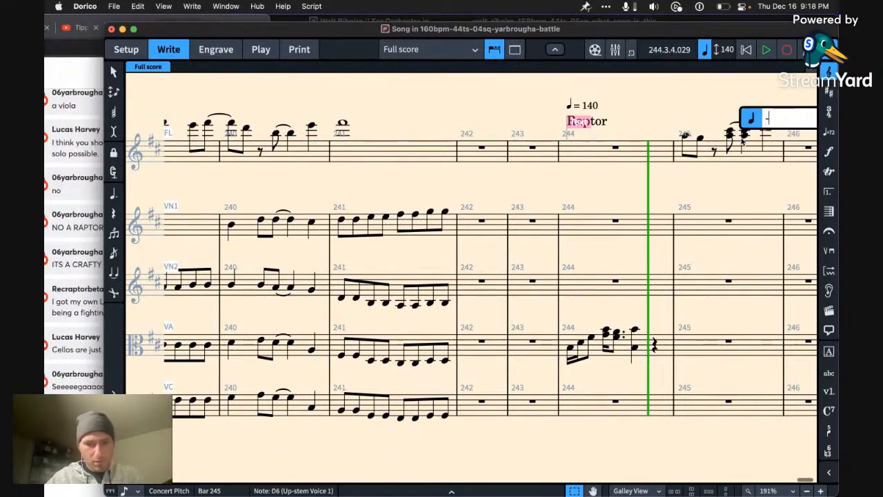
key("Return")
Step: Play back the score from bar 244 through the flute phrase in bar 245
left_click(686, 137)
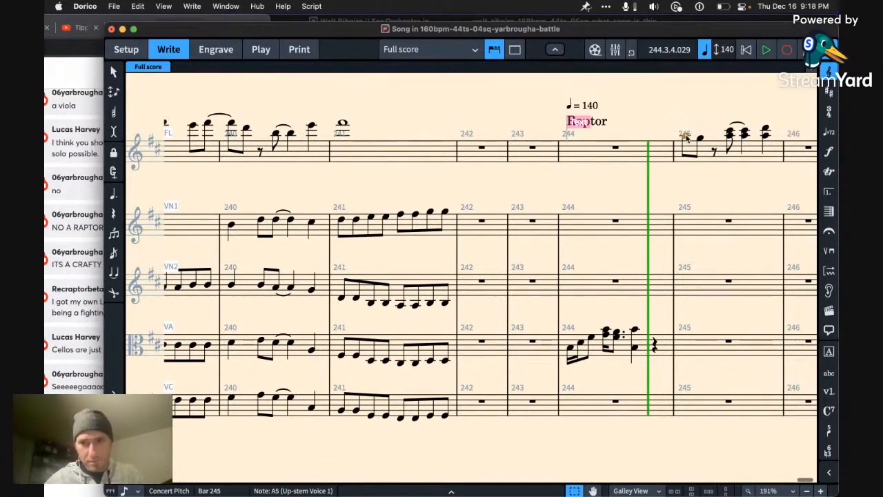
key("Left")
key("space")
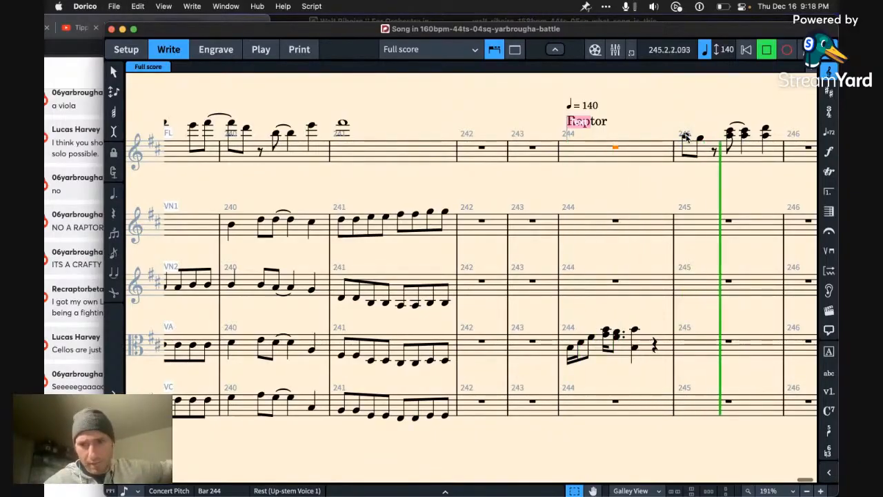
key("space")
scroll(678, 186, "right", 5)
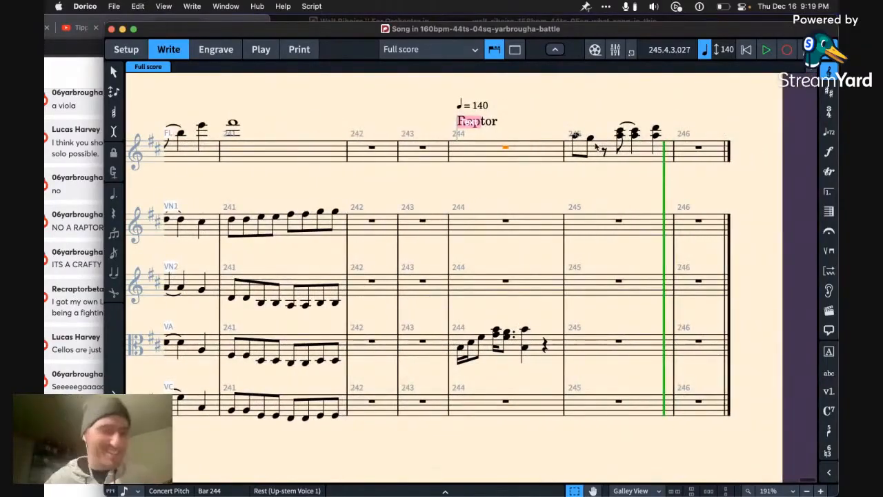
Step: Switch to Chrome to read the live chat comments, and return to the flute's bar 245 in Dorico
key("super+Tab")
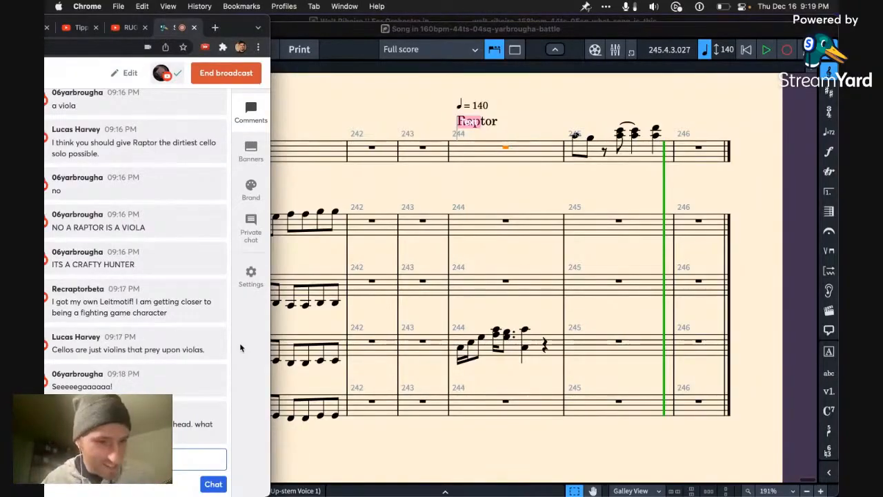
left_click(733, 61)
left_click(601, 145)
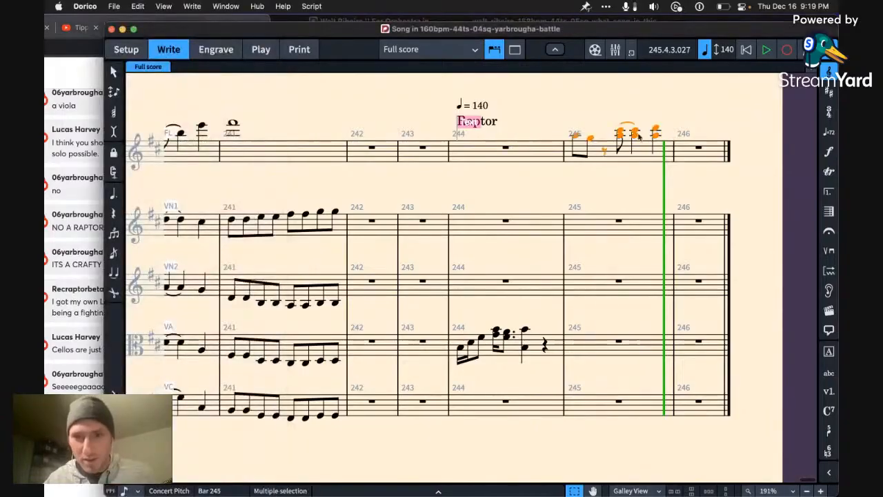
Step: Raise the flute's first eighth note in bar 245 to B5 and lower the second eighth note by one step
left_click(576, 137)
key("Right")
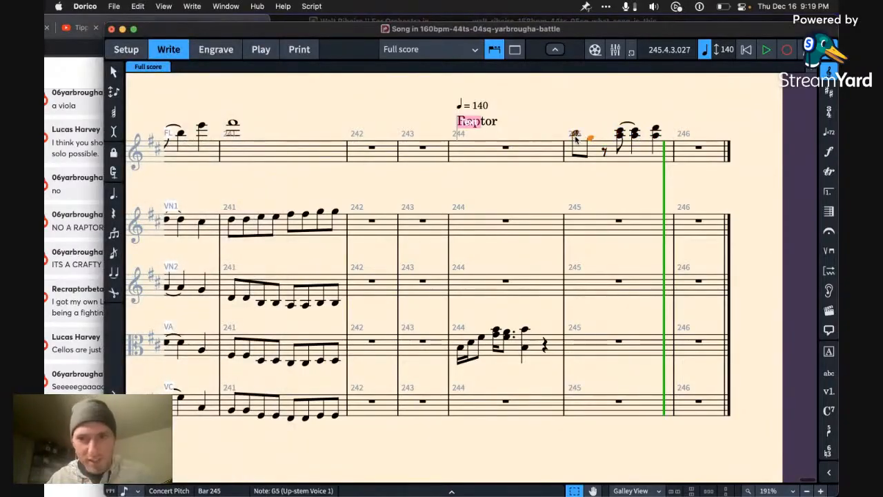
key("Right")
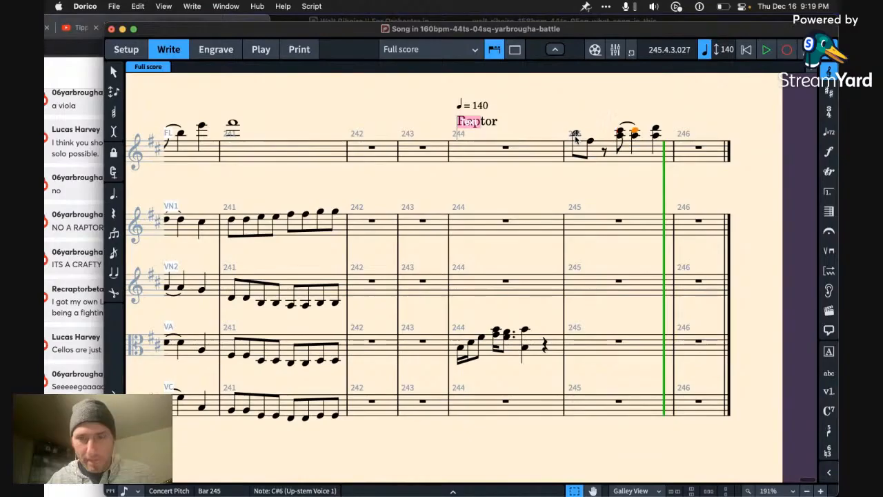
left_click(574, 135)
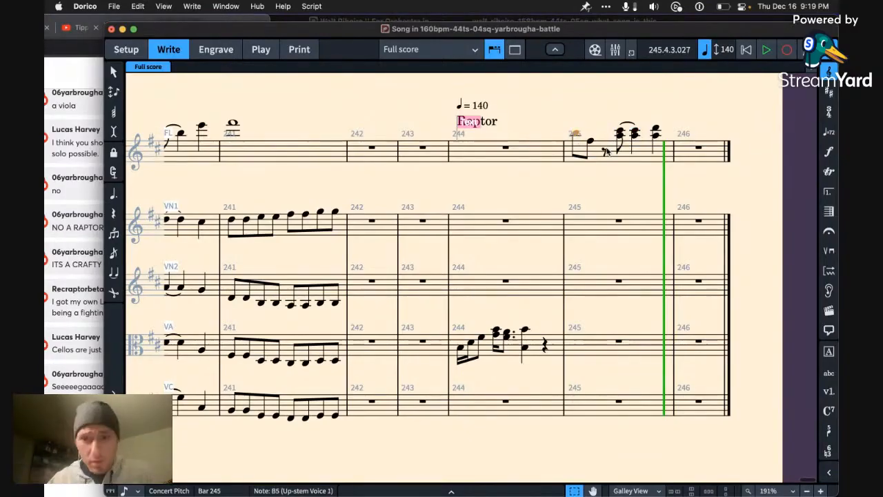
Step: Turn the flute's first A5–C#6 chord in bar 245 into A5–C#6 and B5–D6 sixteenths, and remove the slur
left_click(620, 134)
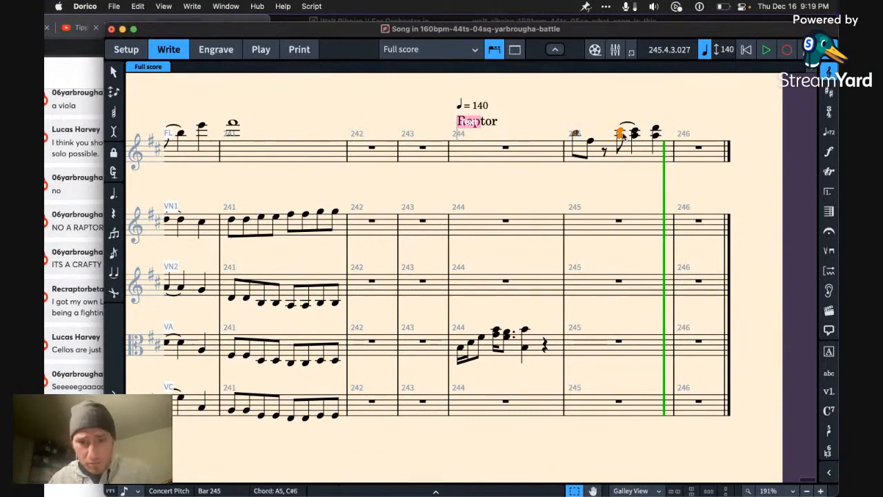
key("3")
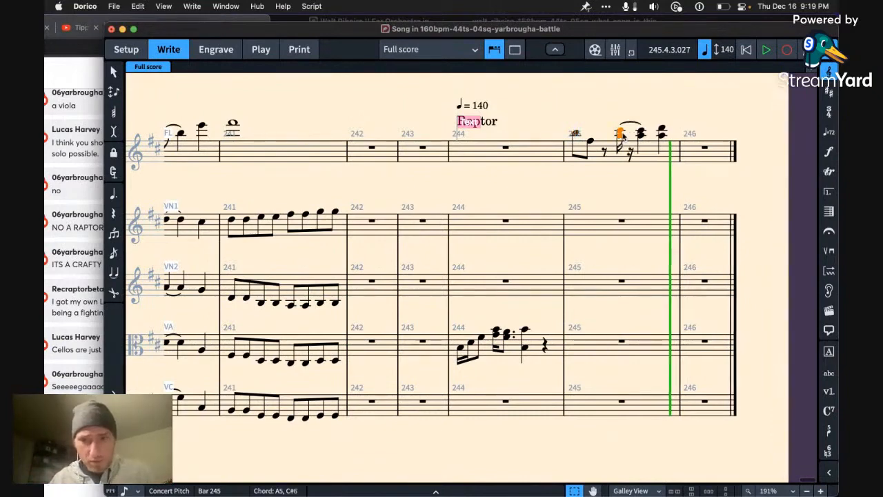
key("r")
key("alt+Up")
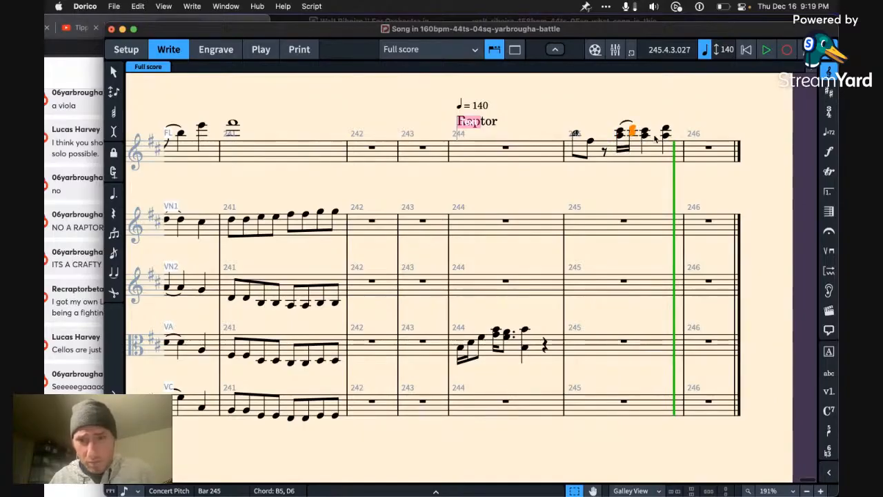
left_click(624, 129, "shift")
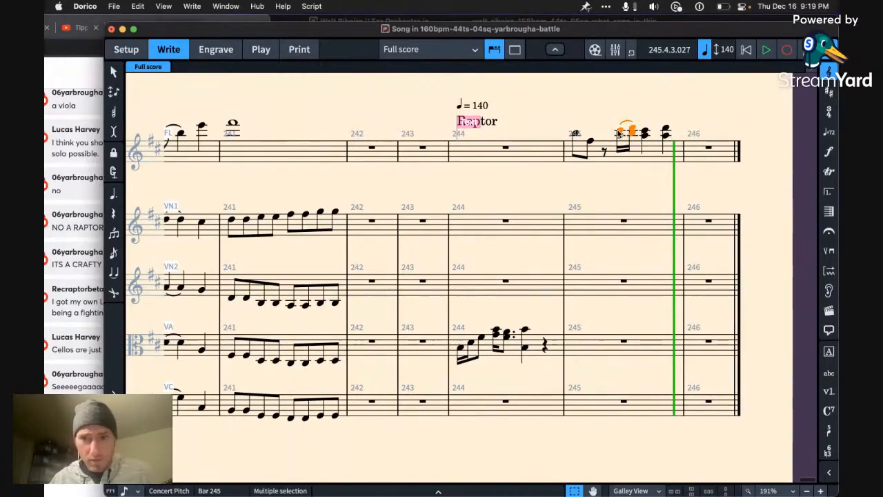
left_click(623, 128)
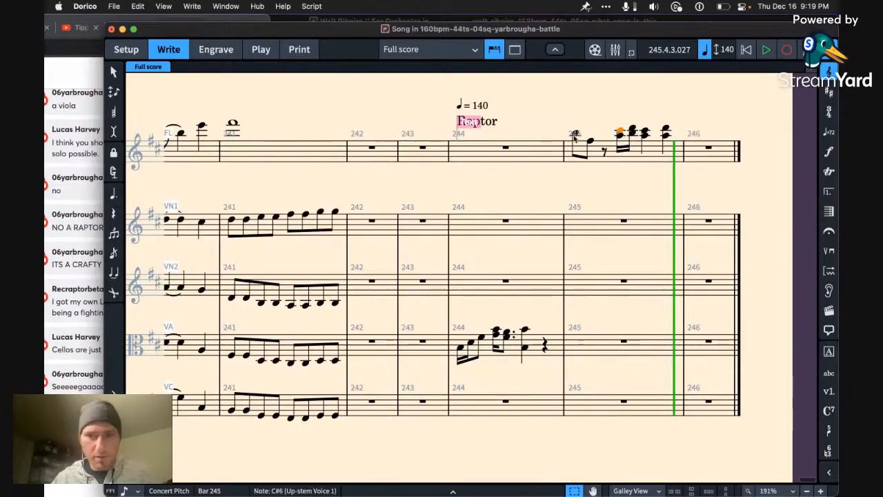
Step: Play back the revised flute phrase from the start of bar 245
left_click(574, 135)
key("space")
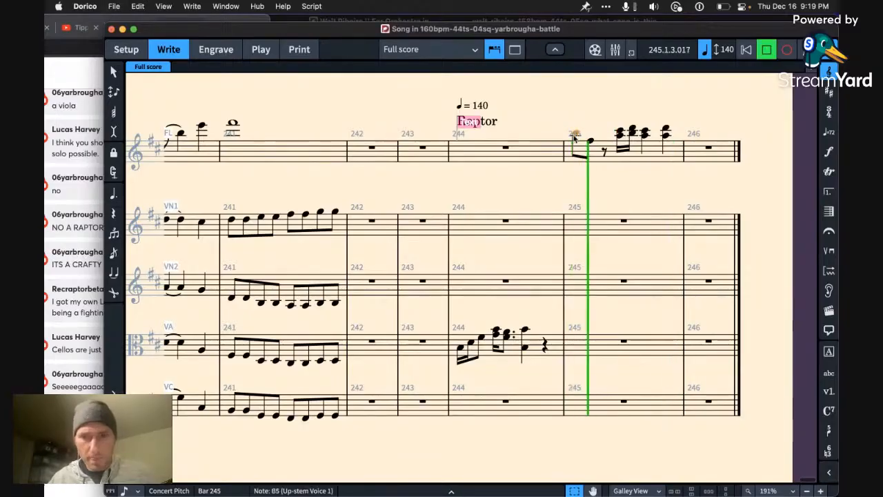
key("space")
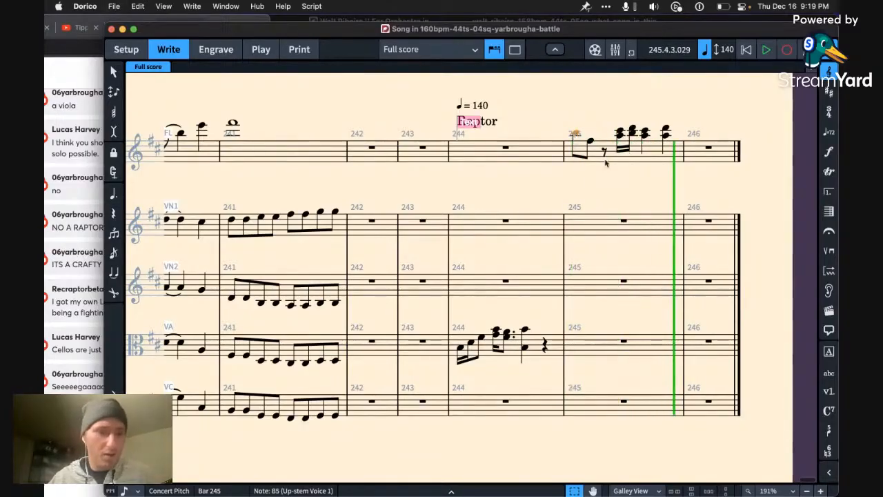
Step: Copy the flute's whole bar 245 and select VN1's bar 246 as the destination
scroll(605, 163, "right", 1)
left_click(656, 136, "shift")
key("super+c")
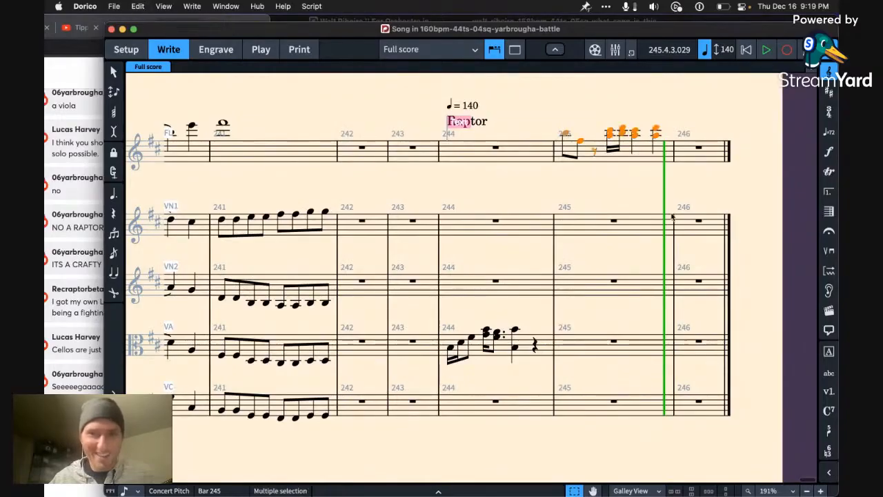
left_click(692, 225)
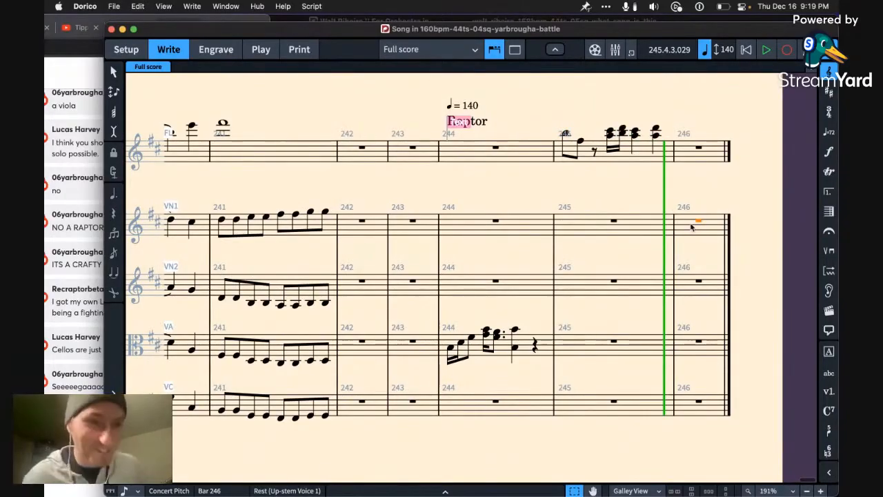
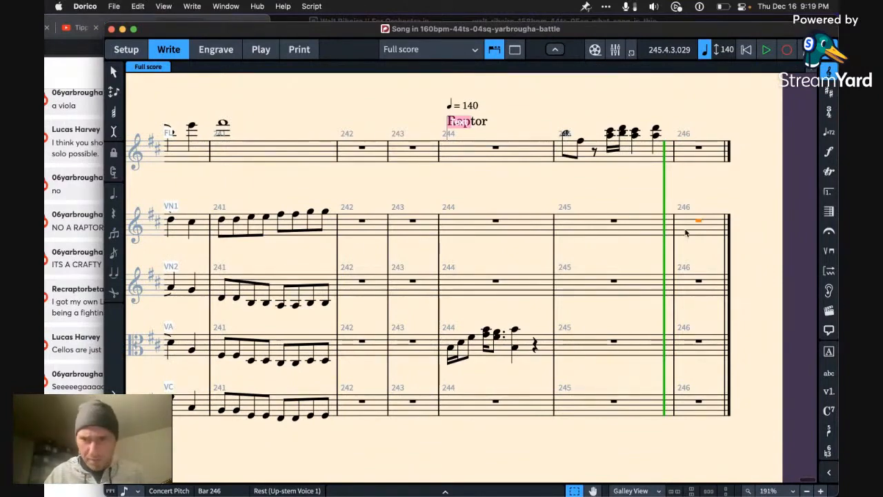
Step: Duplicate bar 244's tempo mark at the flute's bar 246 and set the new mark to 120
left_click(464, 105)
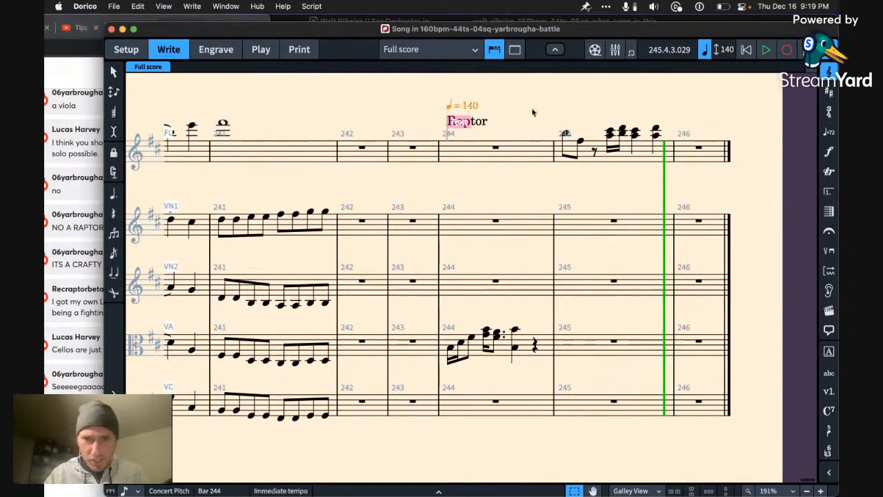
left_click(703, 157, "alt")
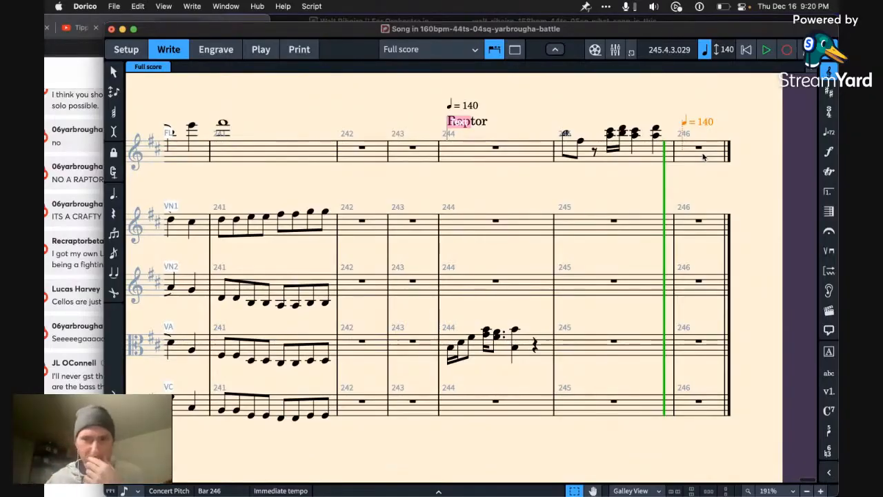
key("shift+t")
key("BackSpace")
key("BackSpace")
key("BackSpace")
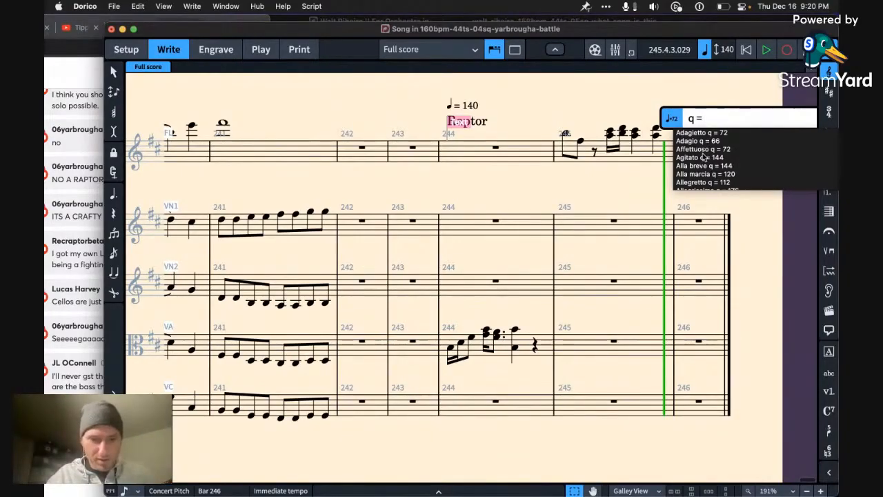
type("112")
key("BackSpace")
key("BackSpace")
type("20")
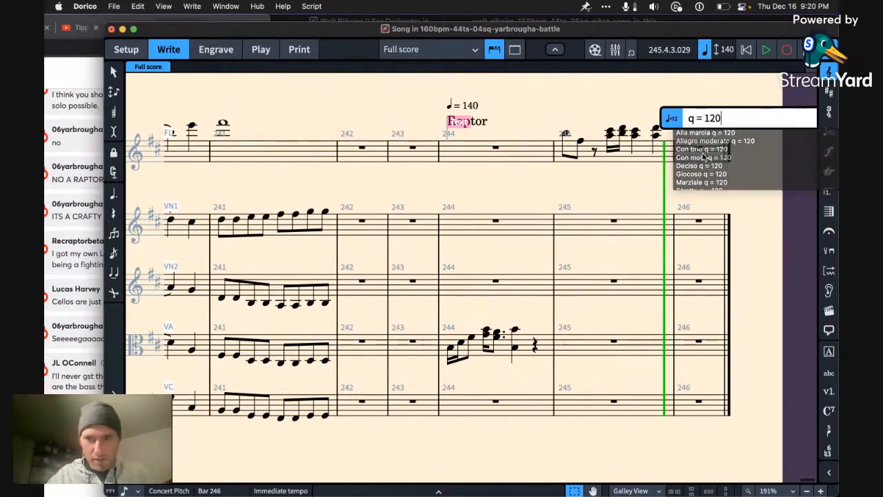
key("Return")
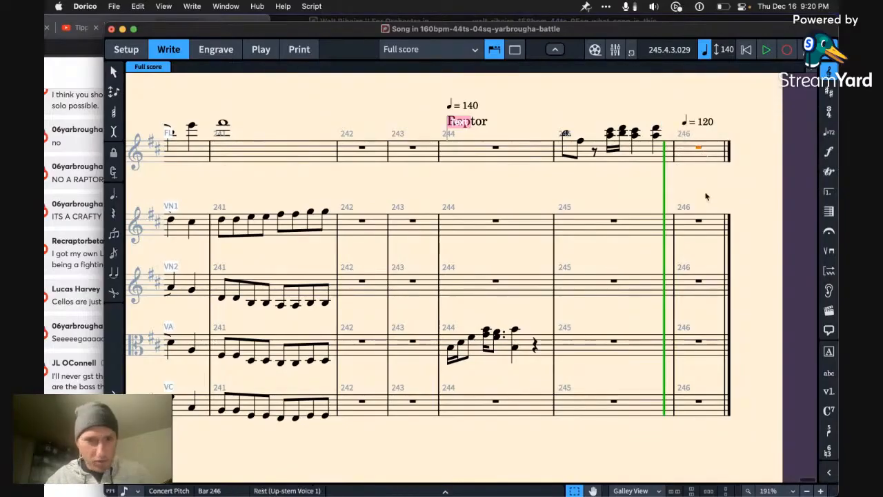
Step: Copy the flute's bar 245 phrase into VN1's bar 246, one octave lower
left_click(658, 158)
key("super+c")
left_click(695, 216)
key("super+v")
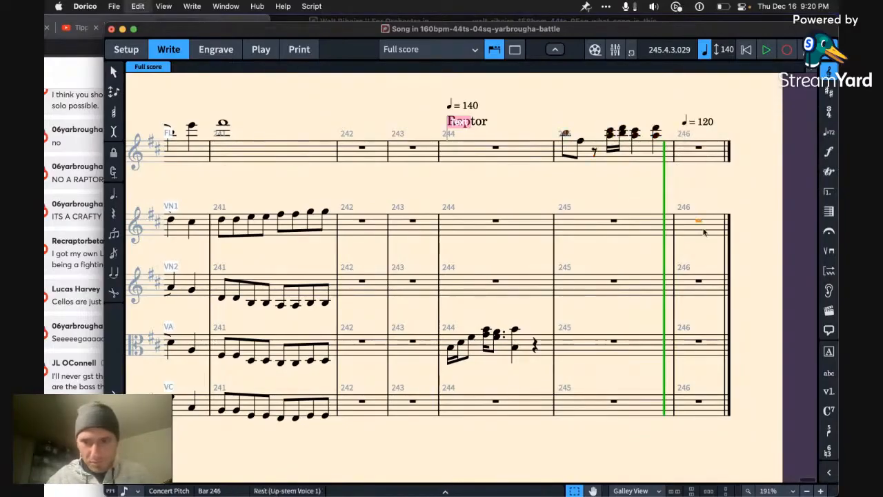
key("Left")
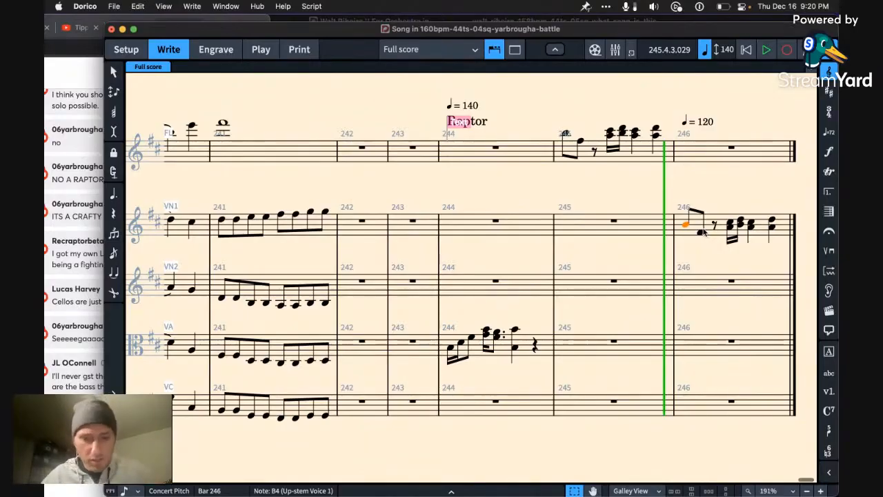
Step: Raise VN1's first note in bar 246 to D5 and turn it into three repeated sixteenths
key("alt+Up")
key("alt+Up")
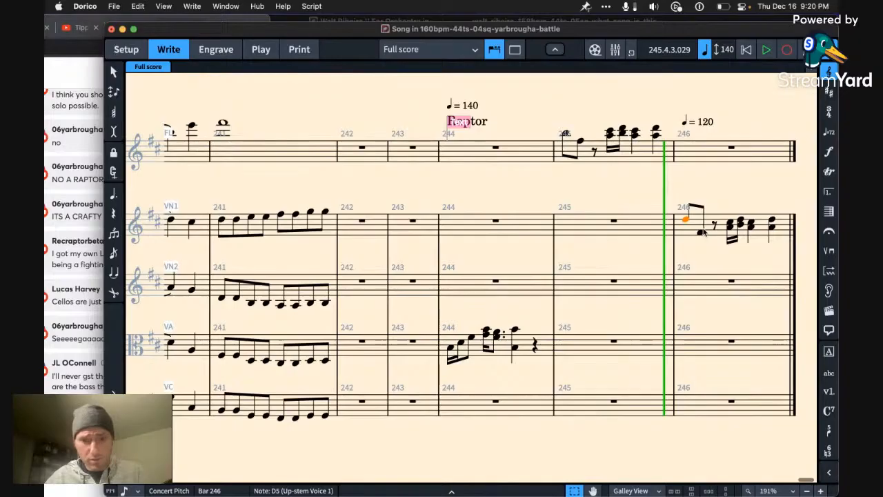
key("5")
key("r")
key("r")
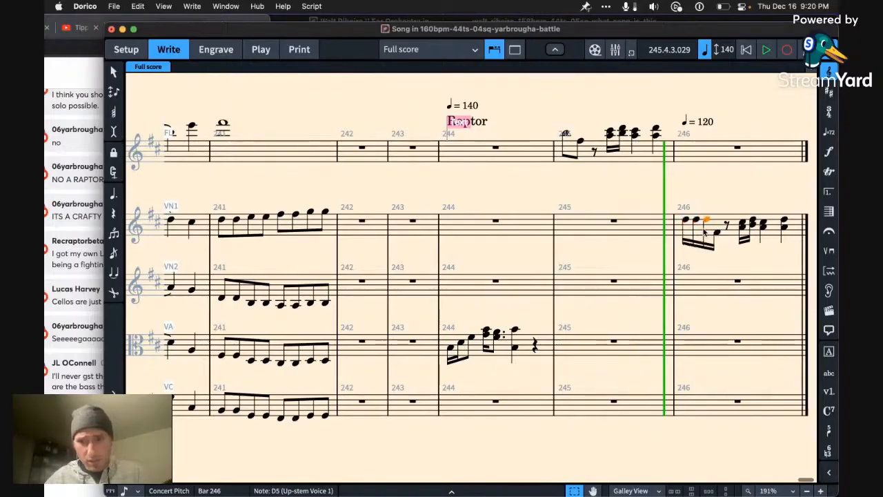
Step: Try lowering VN1's third sixteenth in bar 246 to B4 and tying it over the next beat, then undo the tie
key("alt+Down")
key("alt+Down")
key("t")
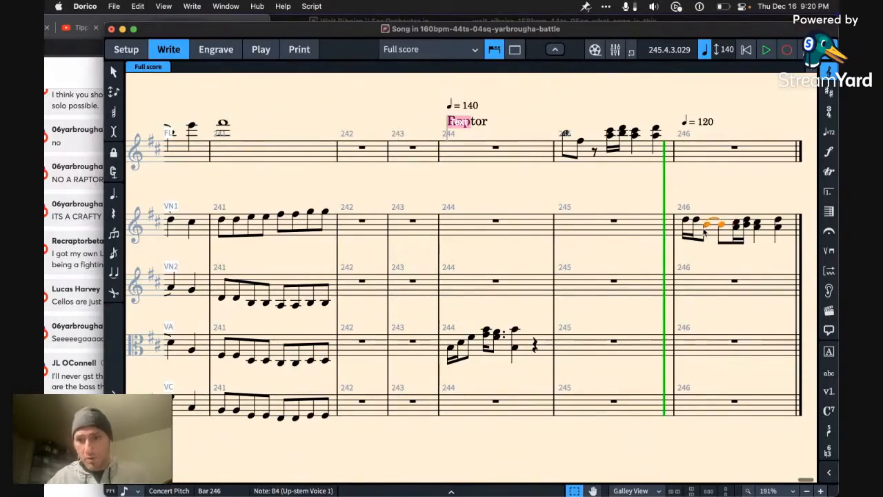
key("cmd+z")
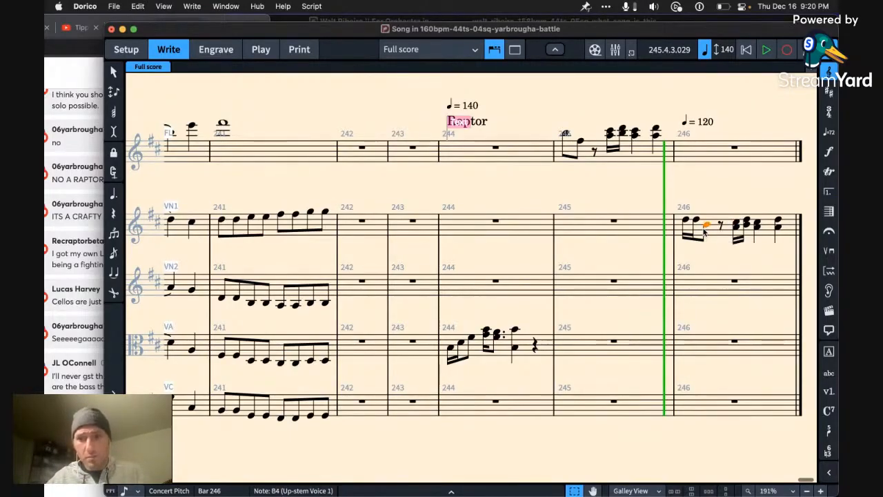
Step: Complete VN1's opening in bar 246 with four D5 sixteenths and a C#5 quarter, and work A4 and B4 into the third beat
key("d")
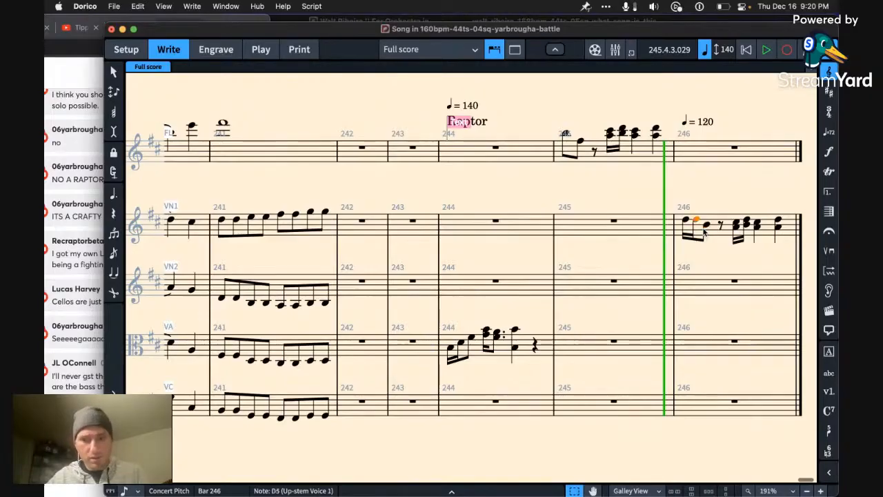
key("c")
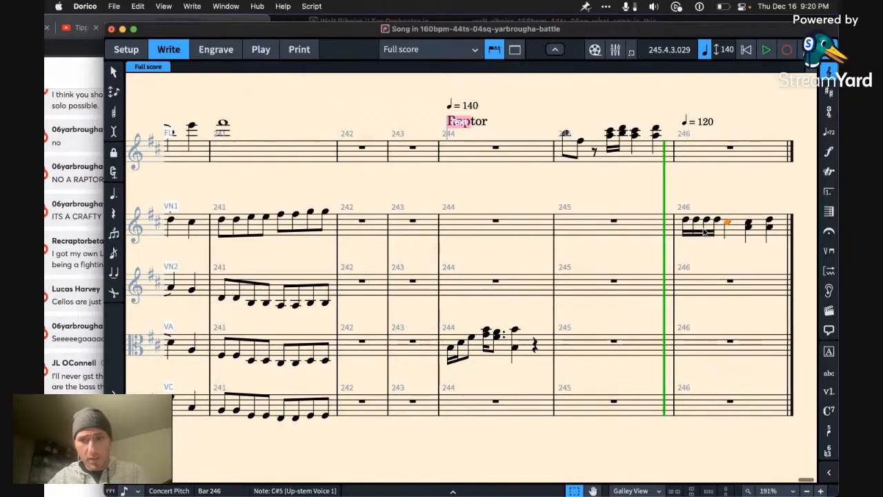
key("b")
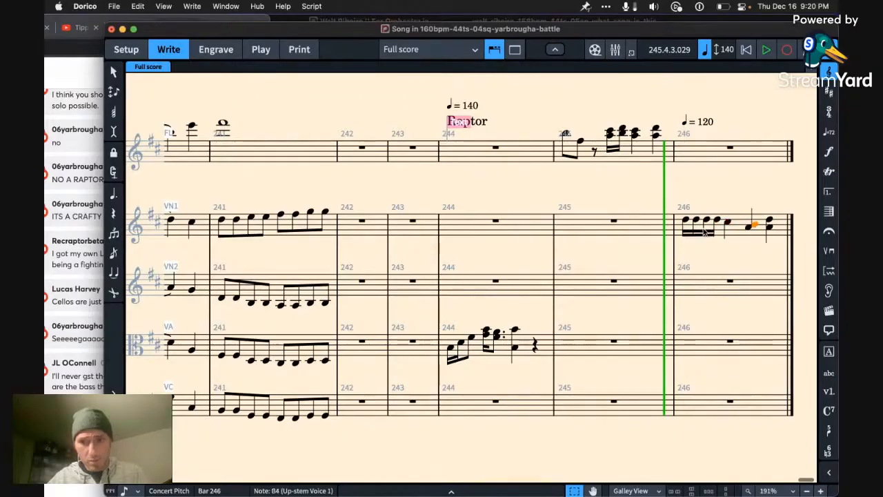
key("a")
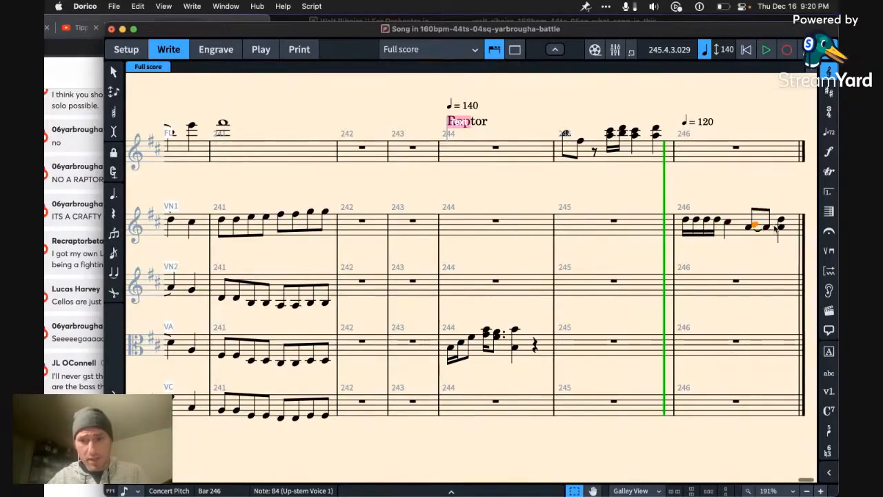
Step: Replace VN1's last chord in bar 246 with a single B4 quarter note
key("Delete")
key("Delete")
key("Right")
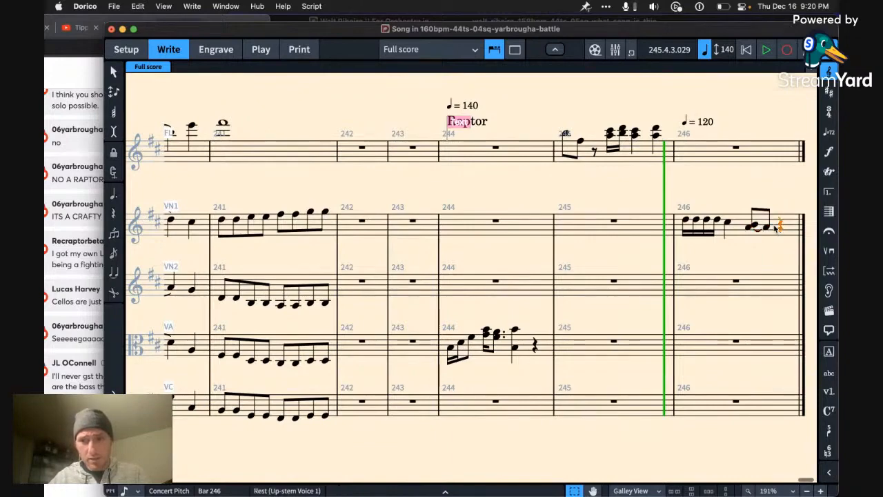
key("c")
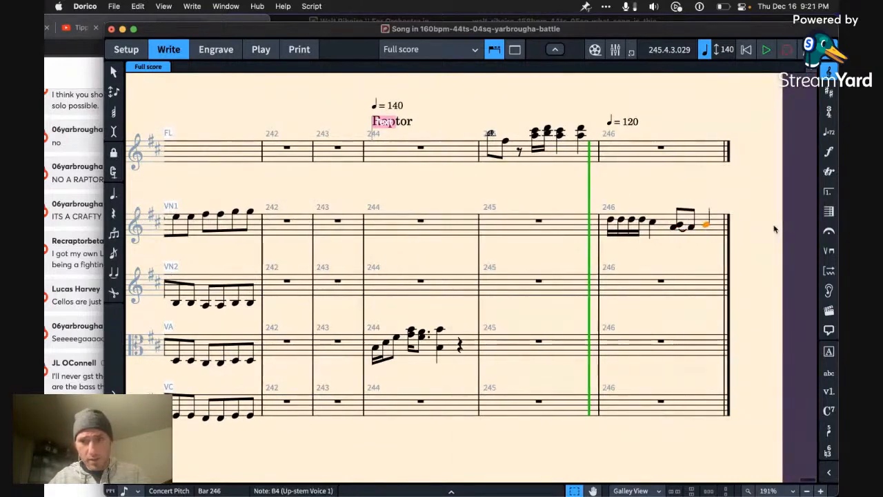
Step: Rewrite VN1's third beat in bar 246 as A4 and B4 eighths, with the B4 tied into the final quarter
key("Left")
key("a")
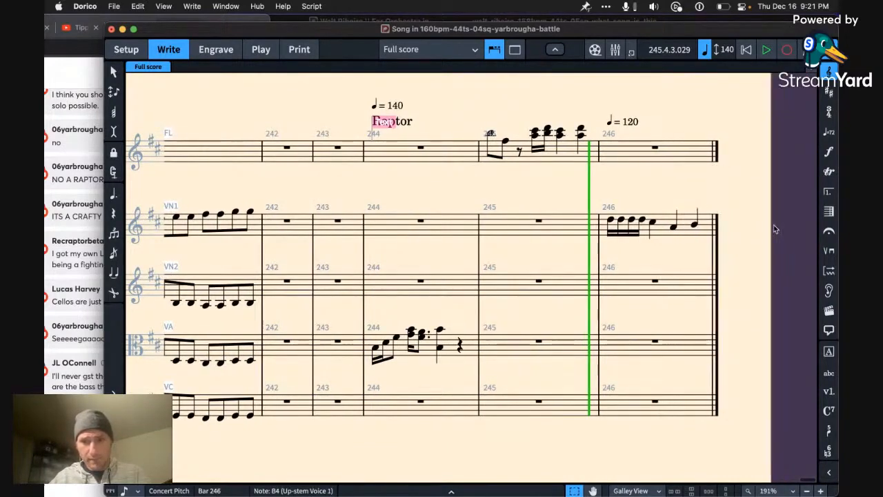
key("a")
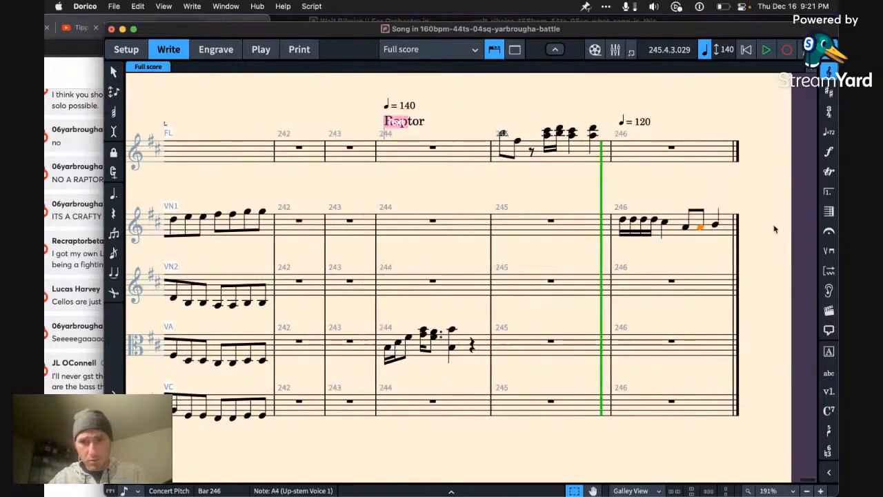
key("shift+Left")
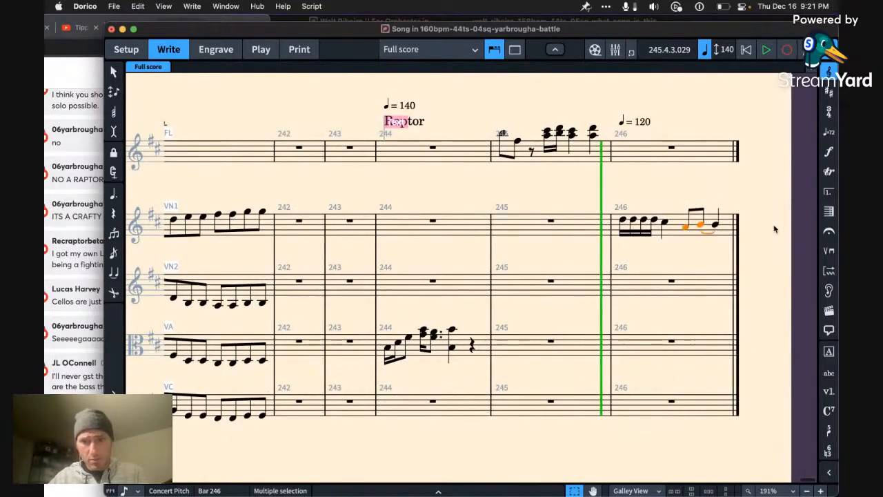
key("b")
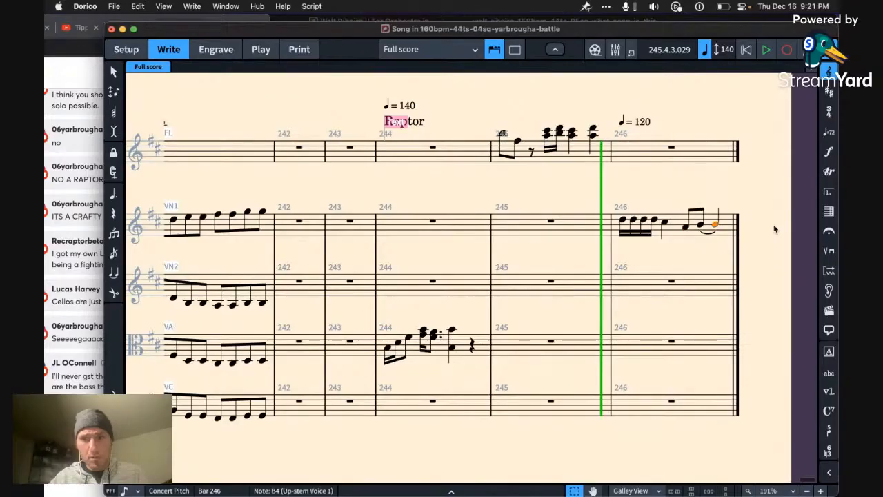
Step: Play back VN1's new phrase from the start of bar 246
key("Left")
key("Left")
key("Left")
key("Left")
key("Left")
key("Left")
key("Left")
key("space")
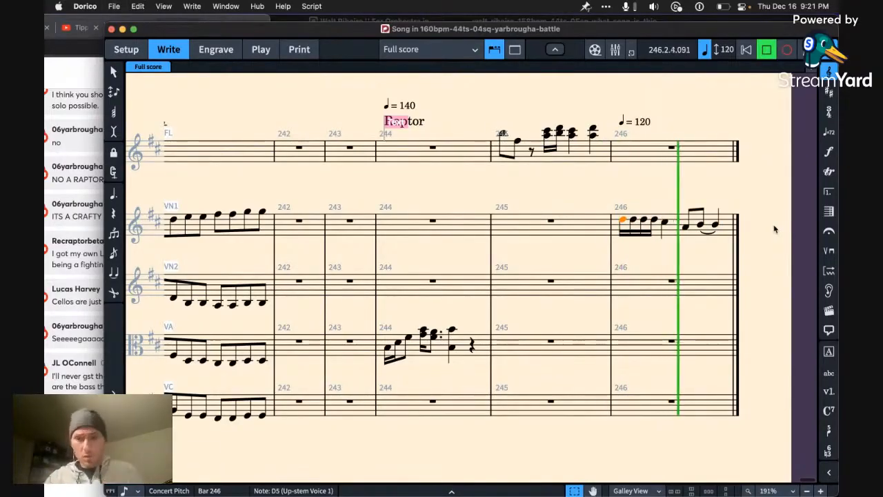
key("space")
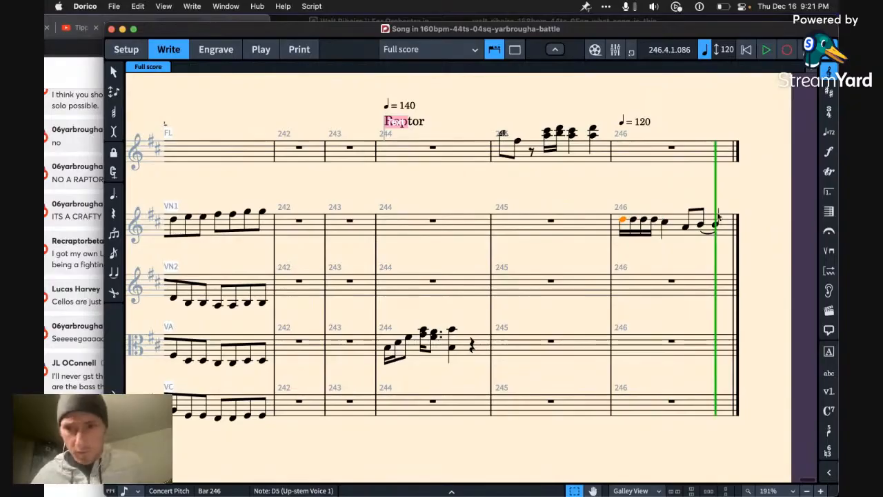
Step: Copy VN1's bar 246 phrase into VN2 and lower it so that it starts on F#4
left_click(671, 232)
key("super+c")
left_click(661, 278)
key("super+v")
key("alt+Down")
key("alt+Down")
key("alt+Down")
key("alt+Down")
key("alt+Down")
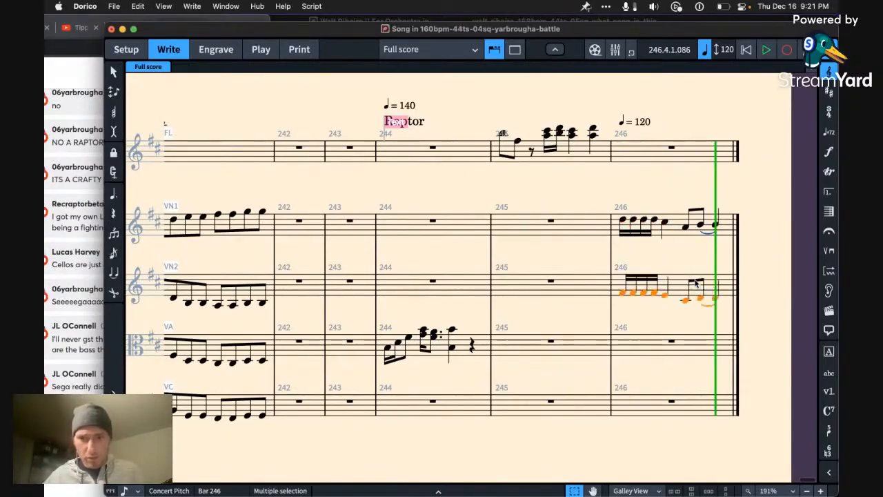
key("Left")
key("Left")
key("Right")
key("Right")
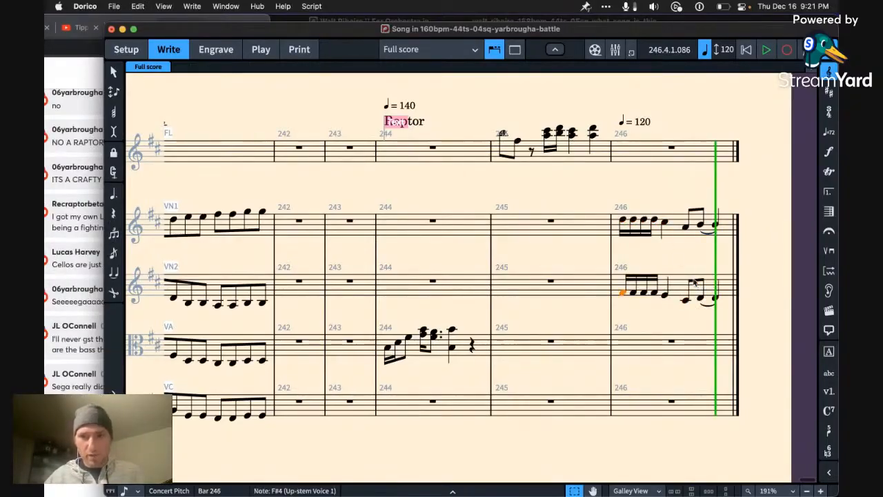
Step: Set the tempo mark at bar 246 to 124 and play the bar back
double_click(646, 124)
key("Right")
key("BackSpace")
type("4")
key("Return")
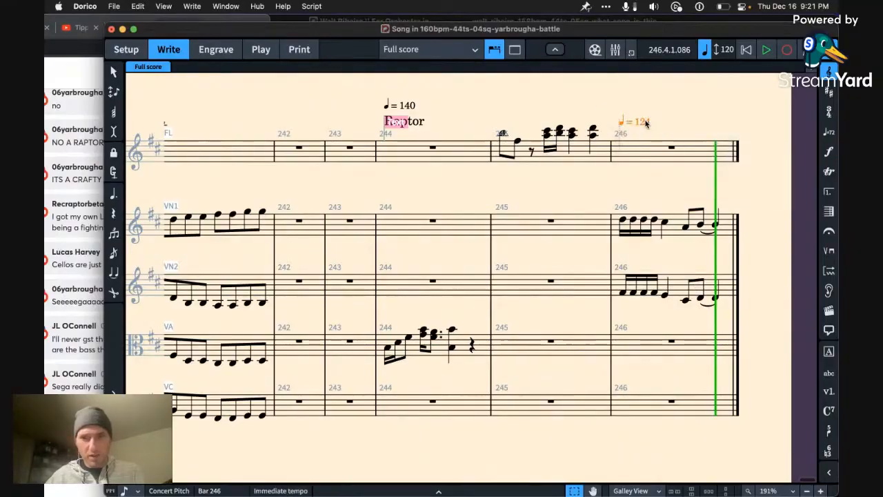
key("space")
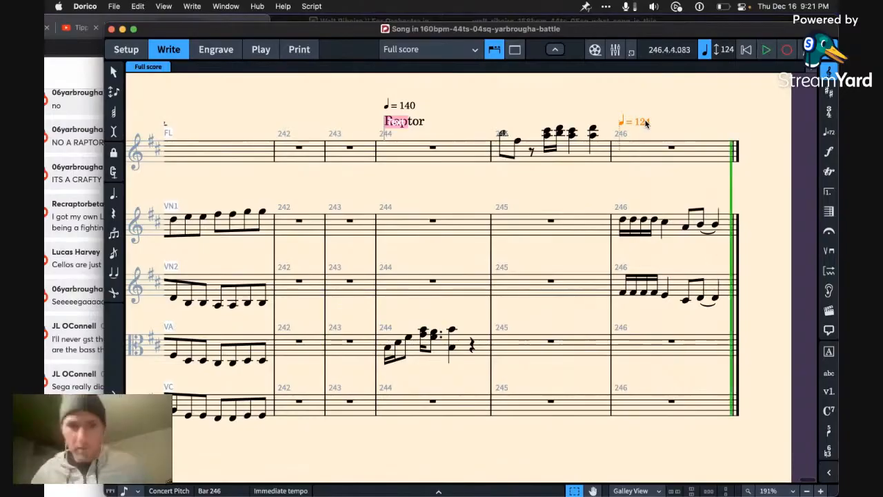
Step: Check the live chat in Chrome and return to the score in Dorico
left_click(81, 457)
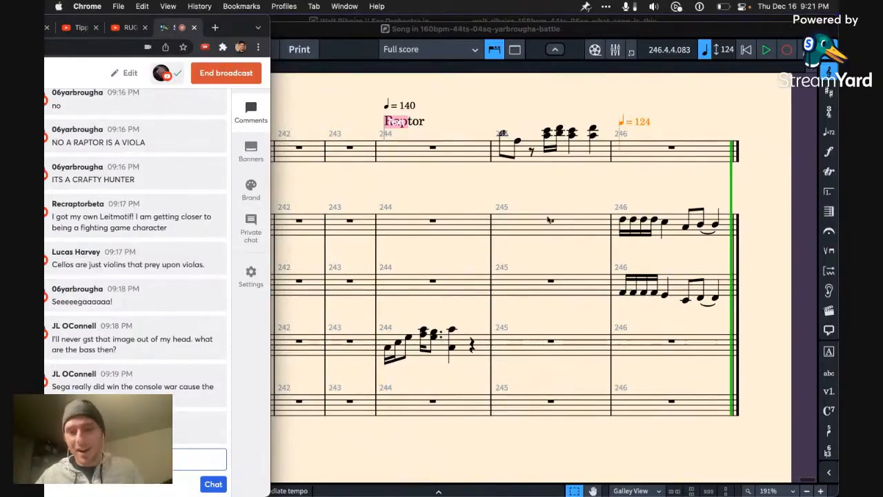
left_click(563, 202)
Step: Play back the Raptor passage from the start of bar 244 and save the project
left_click(449, 149)
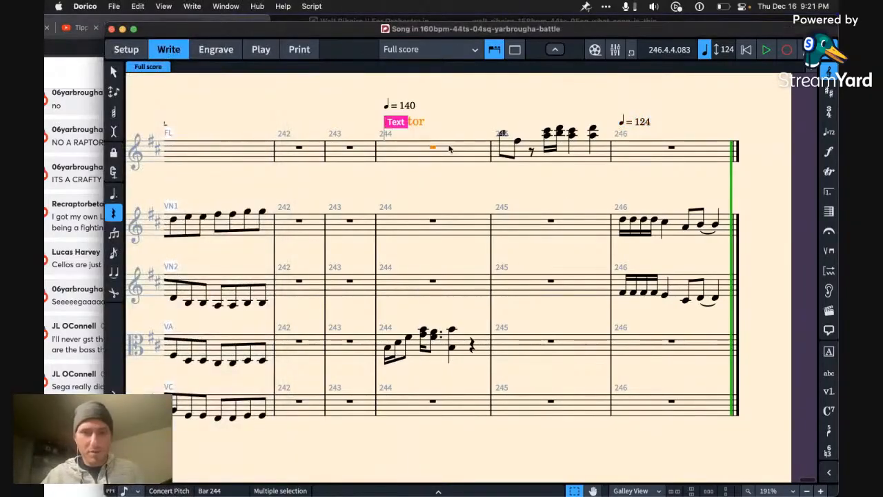
key("shift+Left")
key("Left")
key("Right")
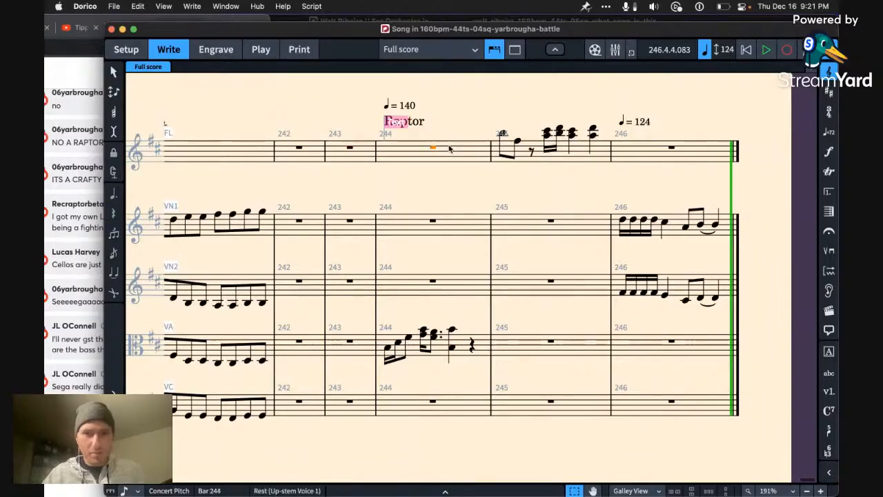
key("space")
key("super+s")
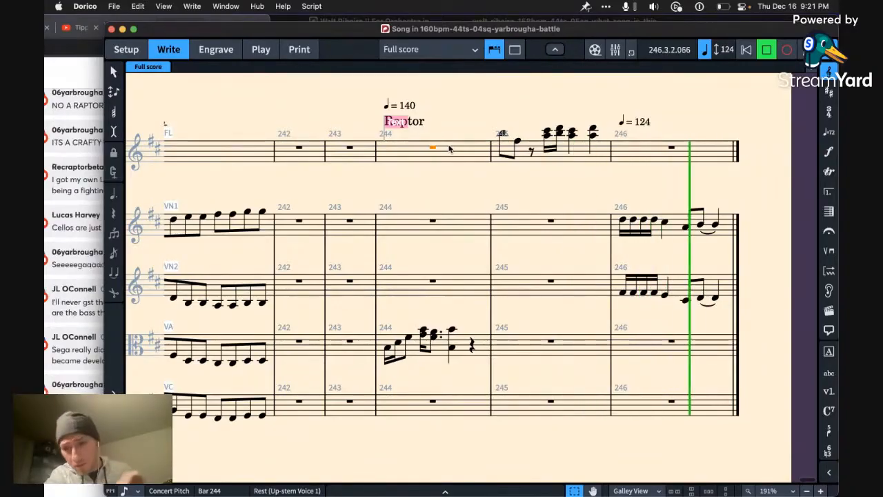
Step: Set the tempo mark at bar 246 to 116 and play the bar back
left_click(675, 236)
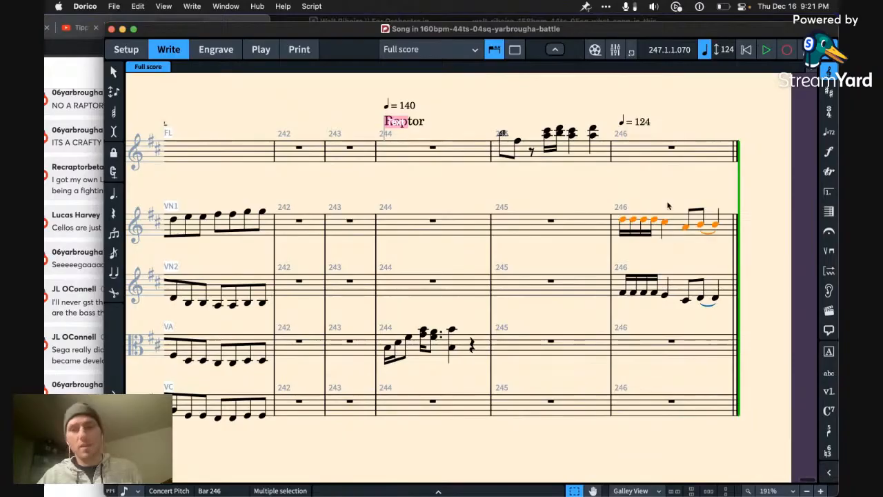
double_click(649, 122)
key("BackSpace")
key("BackSpace")
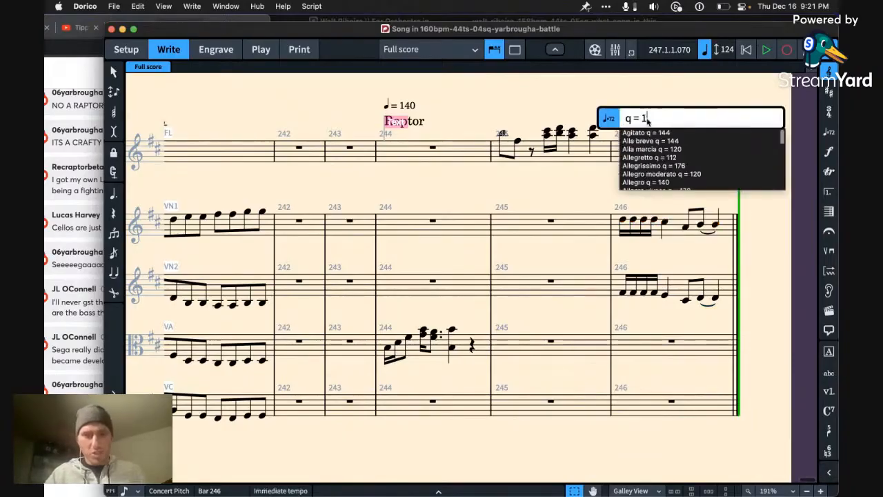
type("16")
key("Return")
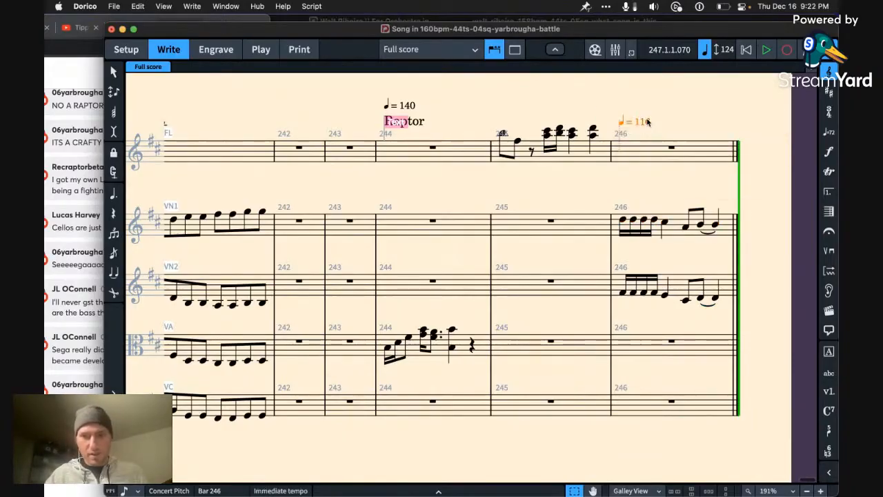
key("space")
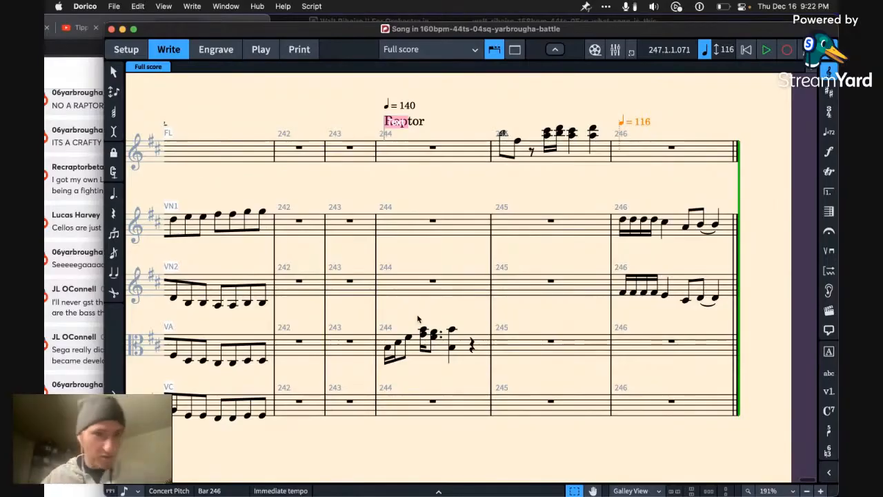
Step: Add bars 247 and 248, and copy the two violin phrases from bar 246 to the second violin and viola at bar 247
left_click(673, 342)
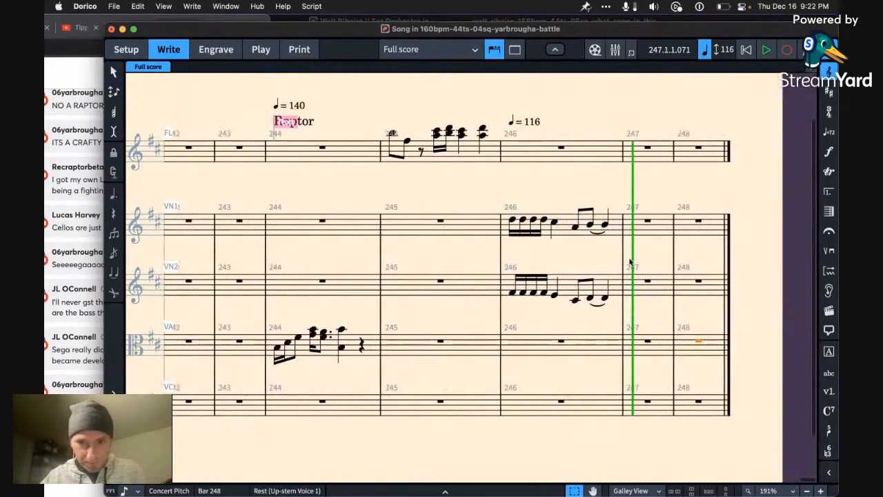
left_click(614, 232)
left_click(564, 293, "shift")
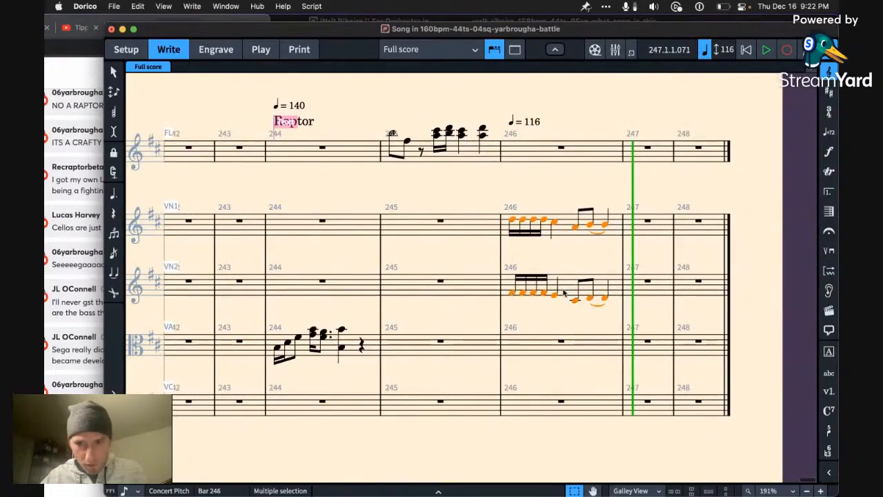
left_click(660, 285)
key("super+v")
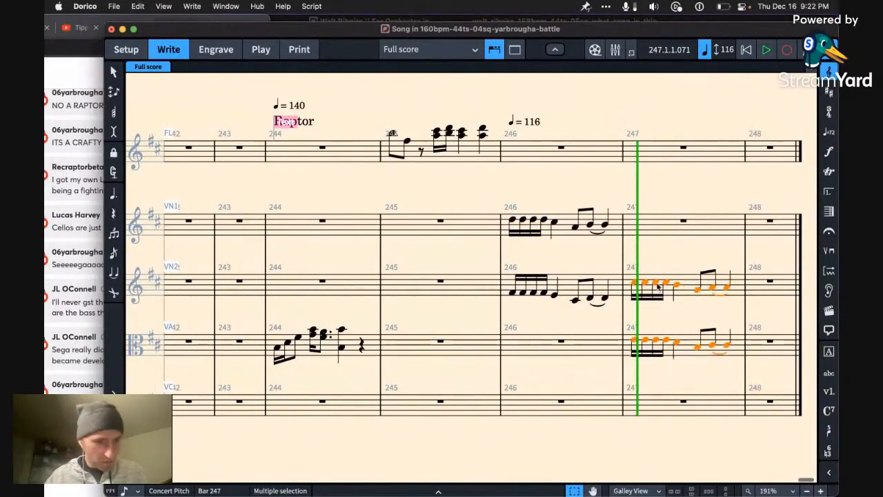
Step: Check the live chat in Chrome and return to the score in Dorico
left_click(59, 485)
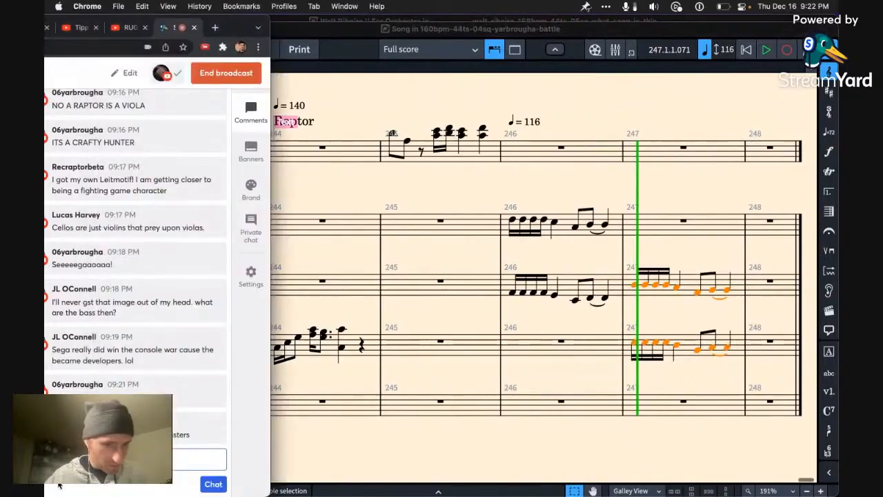
left_click(480, 437)
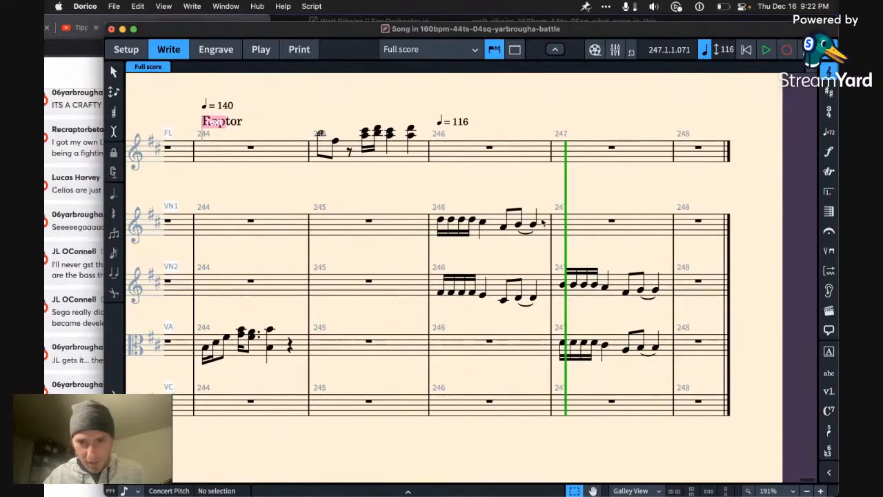
Step: Try the bar 246 violin phrases on the viola and cello staves instead, and play the bar back
left_click(543, 222)
left_click(538, 290, "shift")
key("Delete")
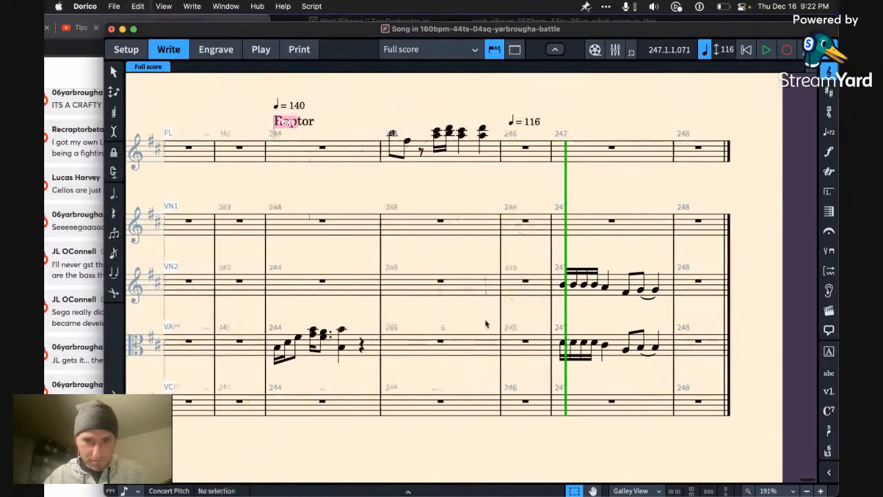
left_click(529, 345)
key("super+v")
left_click(571, 336)
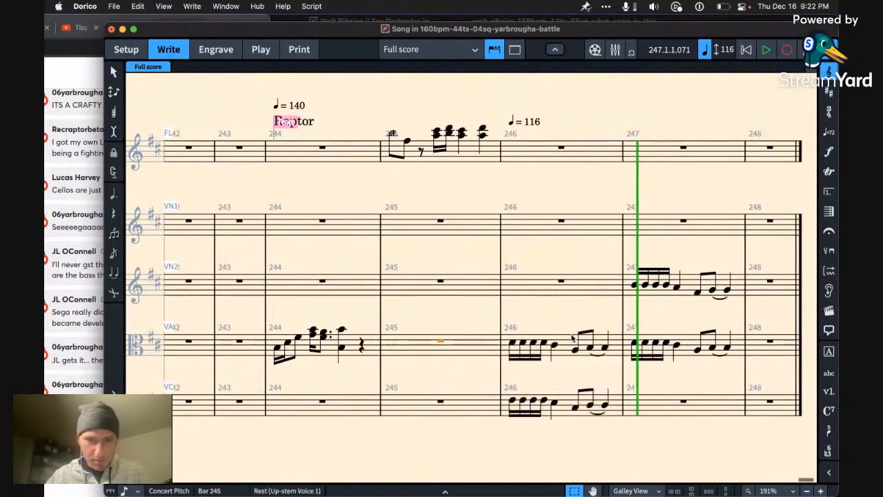
key("p")
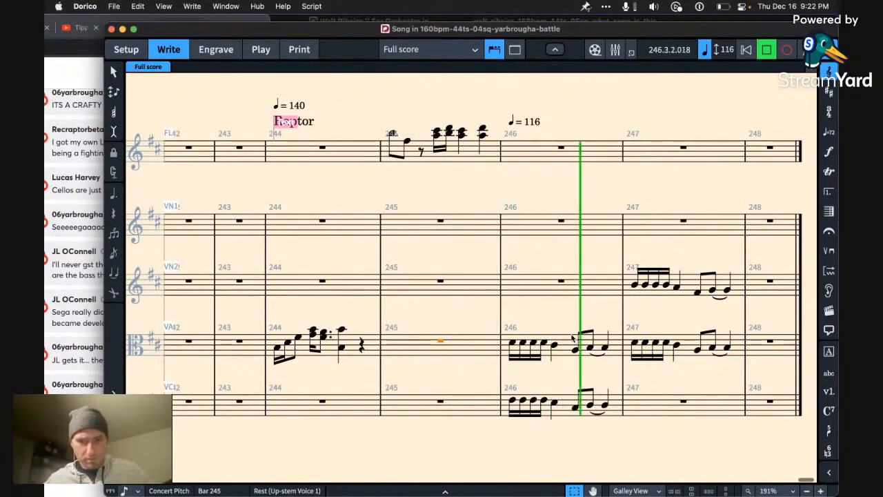
key("space")
Step: Return the bar 246 phrases from the viola and cello to the first and second violins
left_click(570, 353)
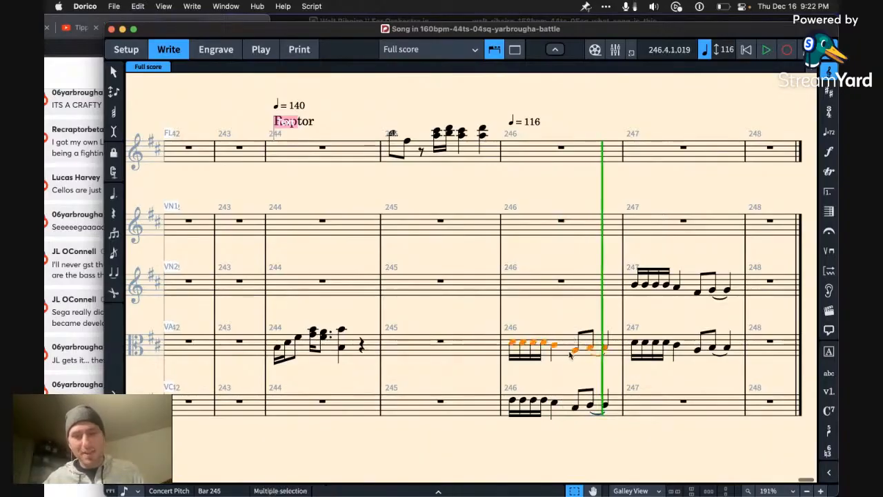
left_click(568, 402, "shift")
key("Delete")
key("super+z")
left_click(561, 281)
key("super+z")
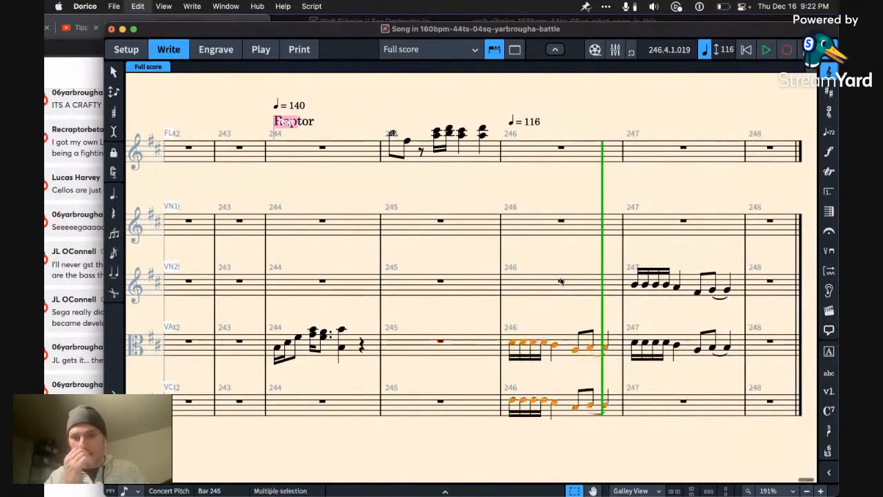
key("alt+super+Up")
key("alt+n")
key("alt+n")
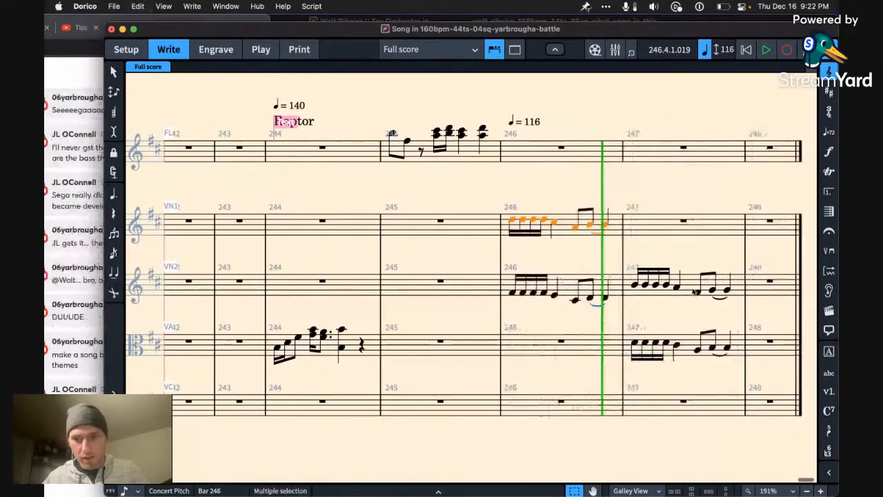
Step: Read the new live chat comments in Chrome and return to bar 247 of the score in Dorico
left_click(696, 292)
left_click(686, 293)
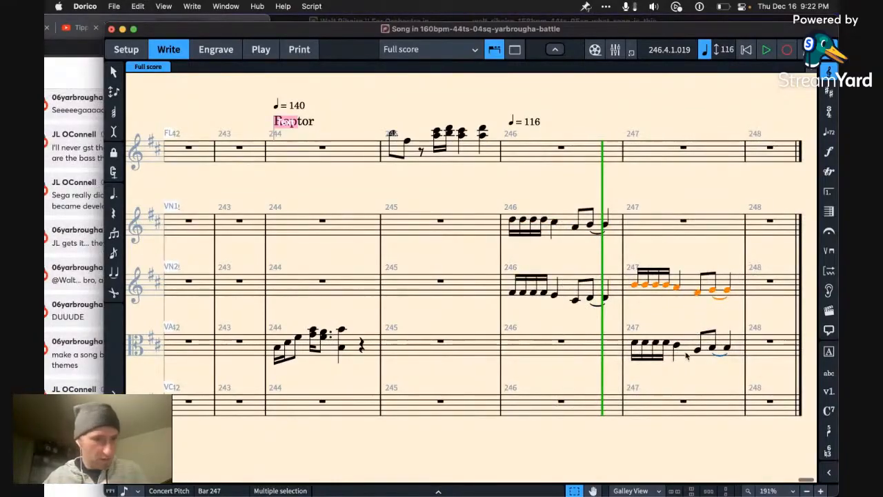
left_click(77, 456)
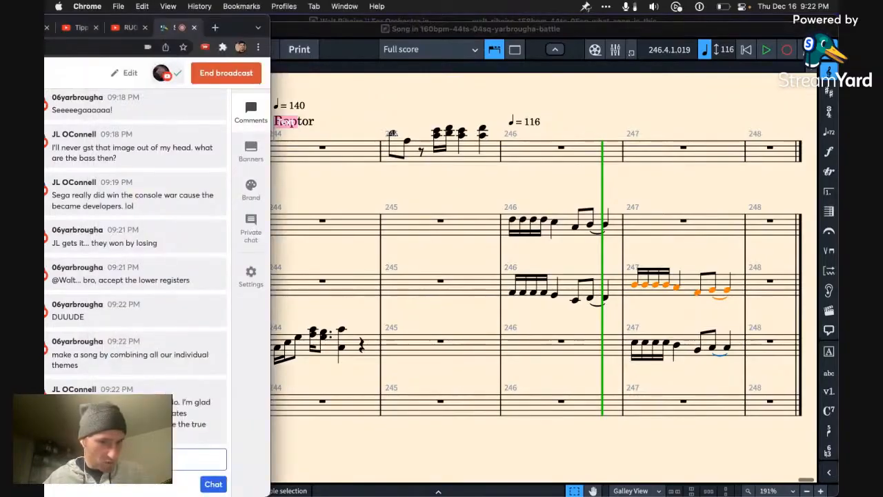
left_click(656, 359)
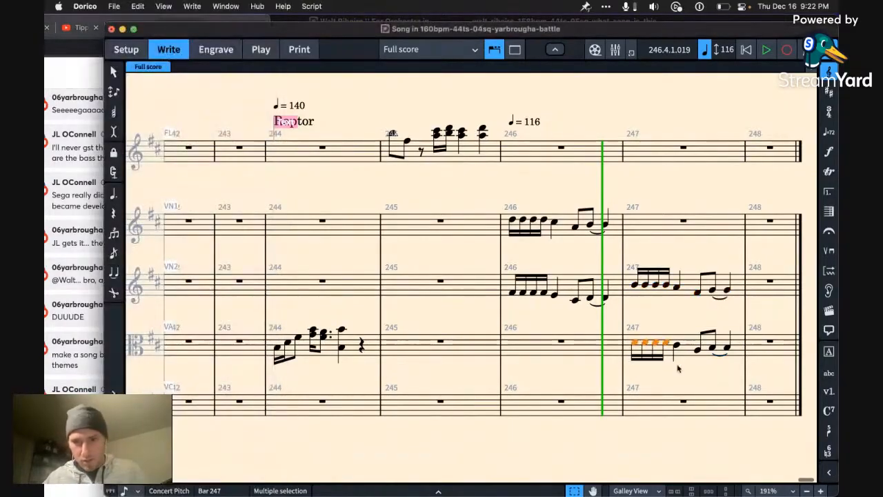
left_click(677, 366)
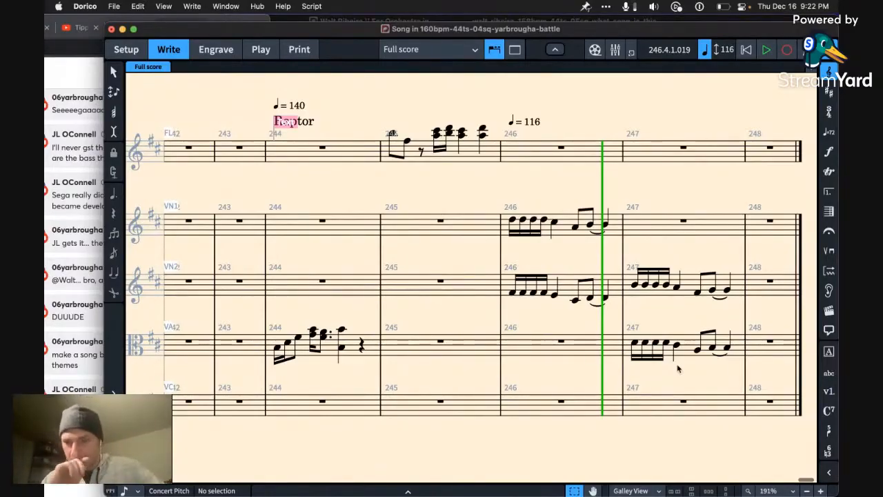
Step: Move the viola phrase in bar 247 to the cello staff in the same bar
left_click(677, 373)
key("super+c")
key("super+x")
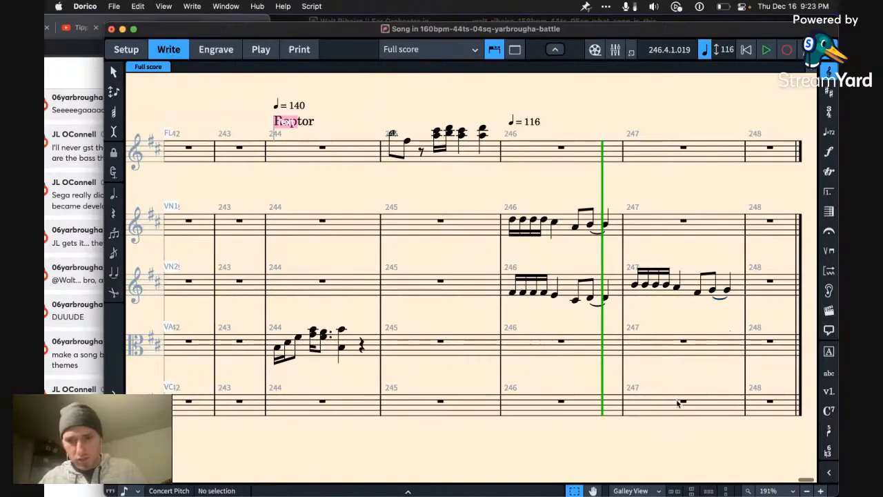
left_click(682, 402)
key("super+v")
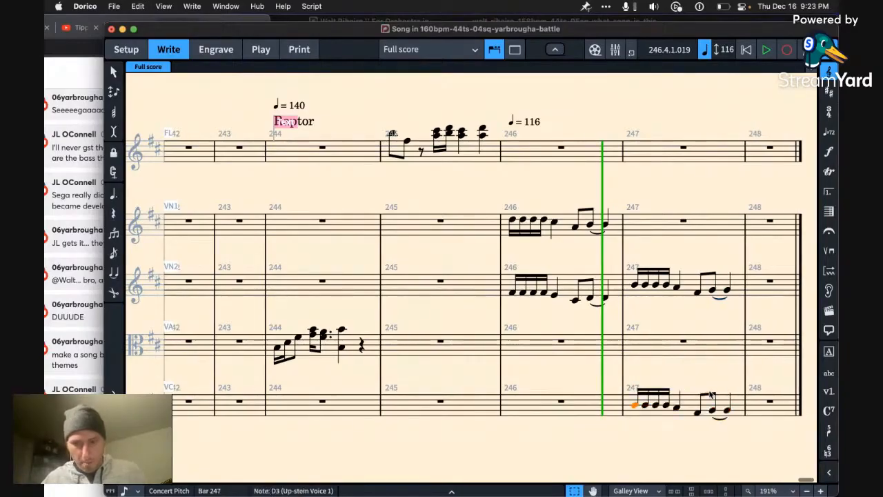
Step: Rework the start of the cello's bar 247 into eighth notes D3, B3, C♯3, B3
key("6")
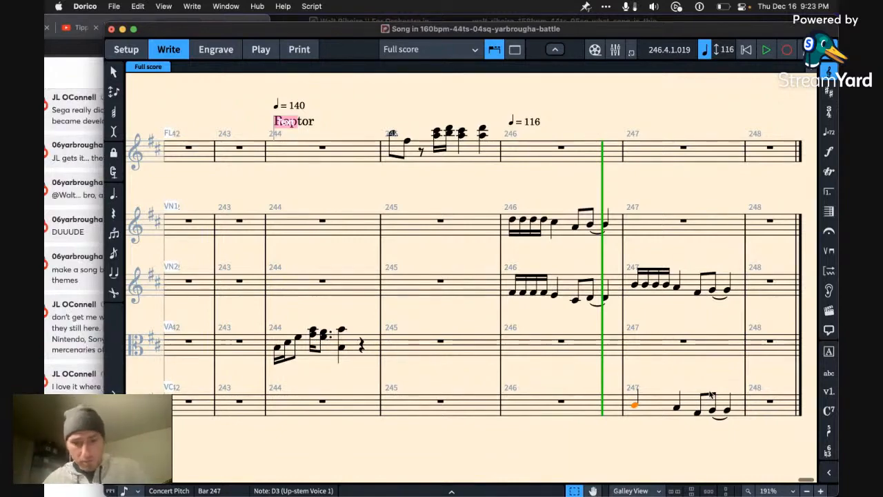
key("a")
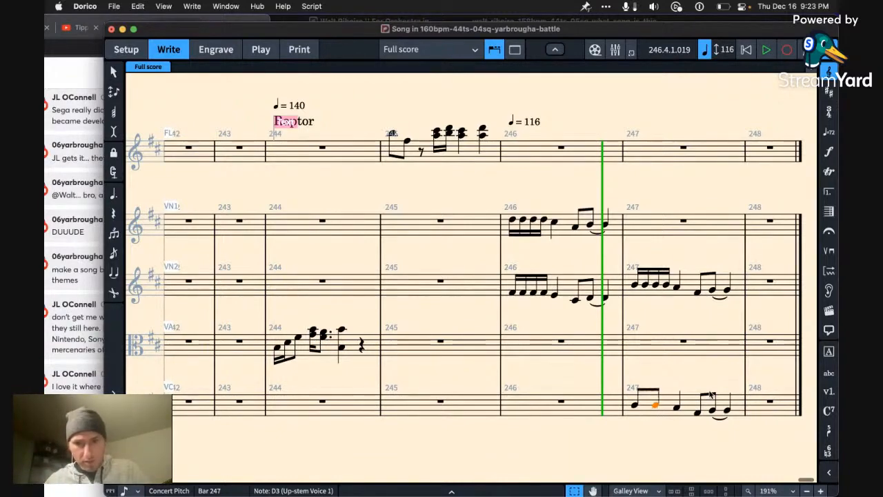
key("alt+Up")
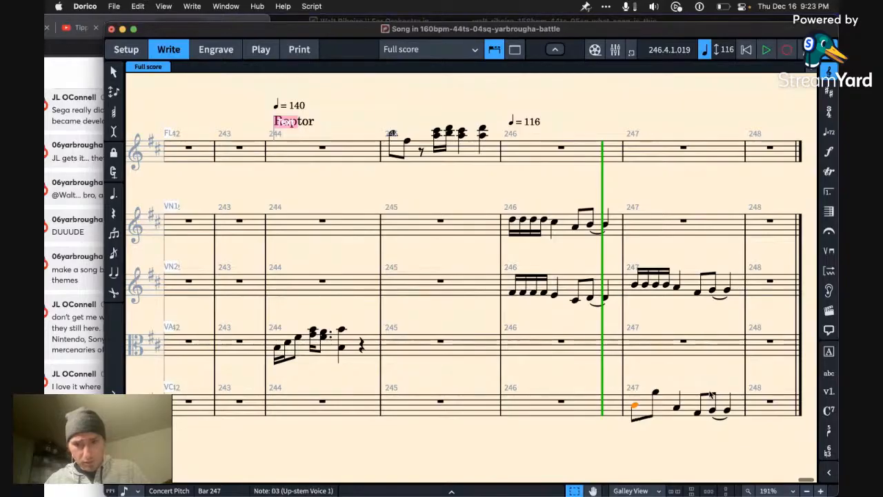
key("shift+Left")
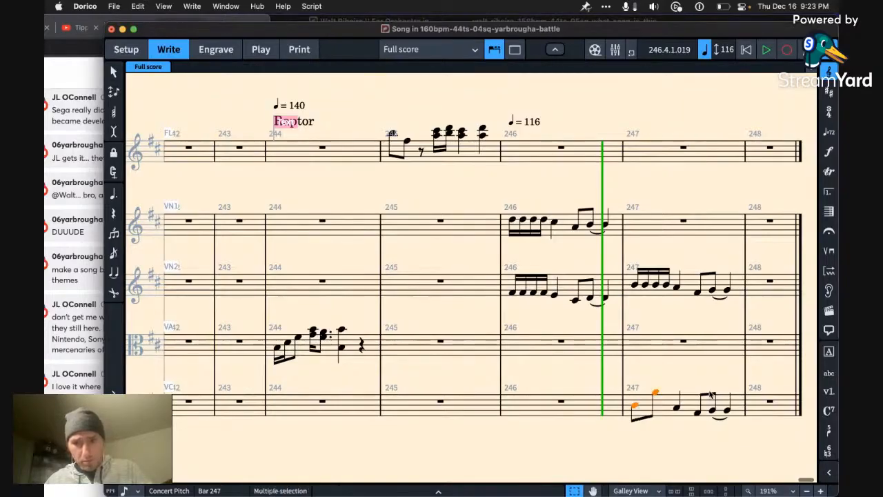
key("r")
key("Left")
key("Right")
key("alt+Down")
key("Right")
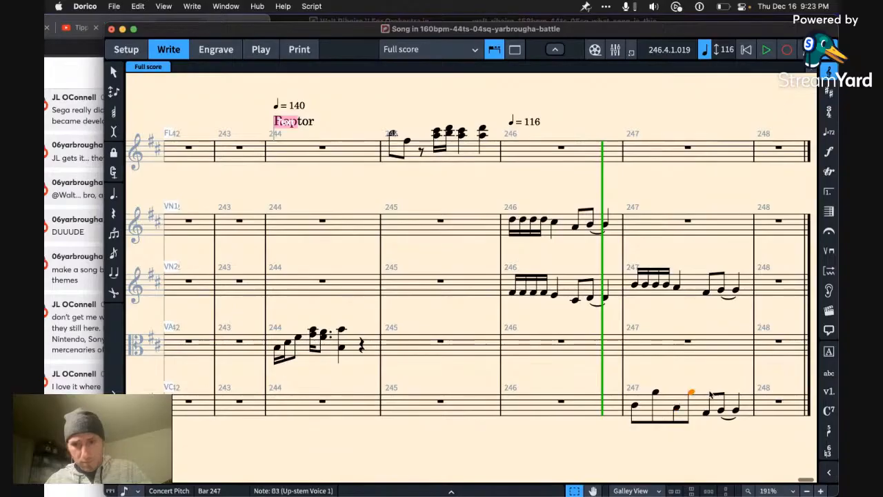
Step: Continue the cello pattern in bar 247 with eighth notes A2 and A3, keeping the closing B2 quarter note
key("shift+Left")
key("r")
key("alt+Down")
key("Left")
key("Right")
key("alt+Down")
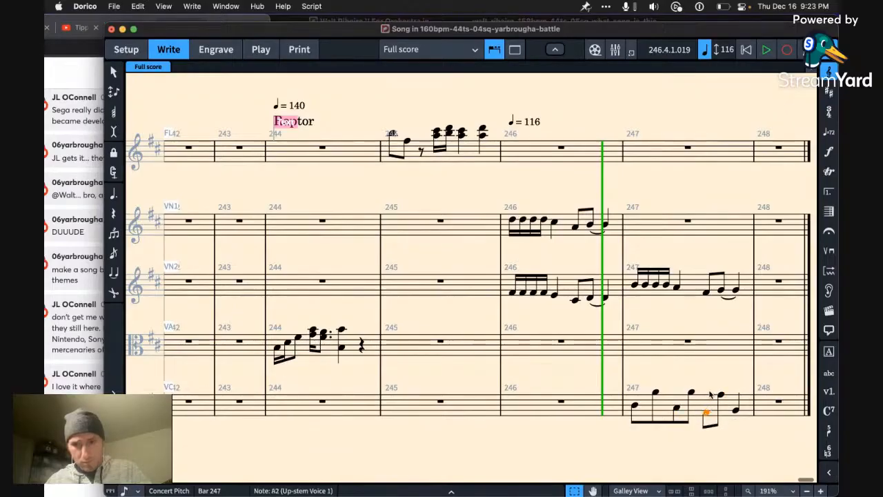
key("Right")
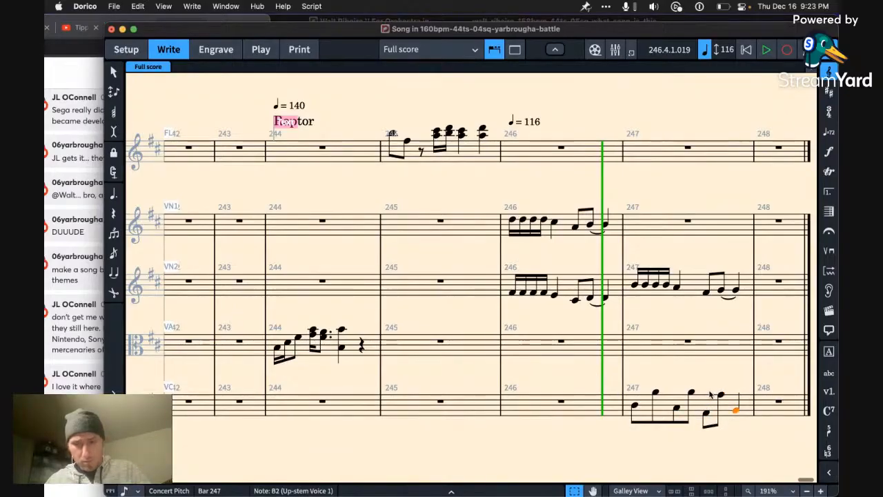
Step: Copy the bar 247 cello line to the viola an octave higher and delete the second violin's phrase in that bar
left_click(638, 408, "shift")
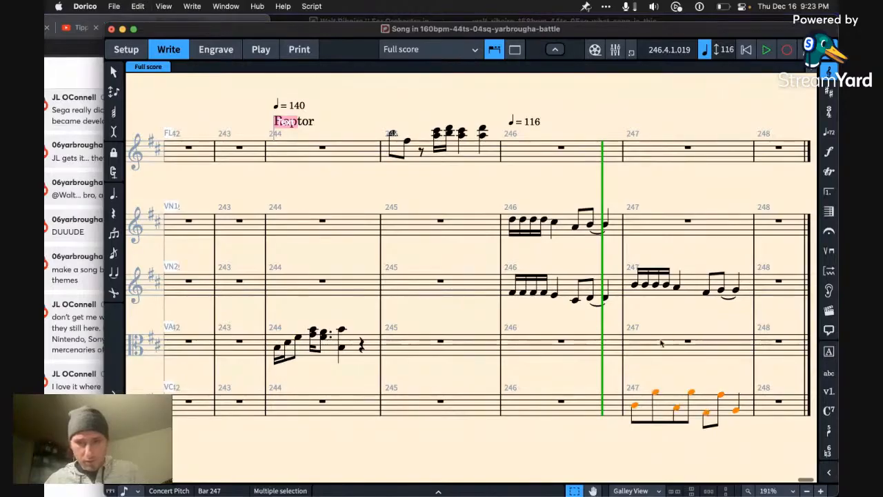
left_click(683, 346)
key("super+v")
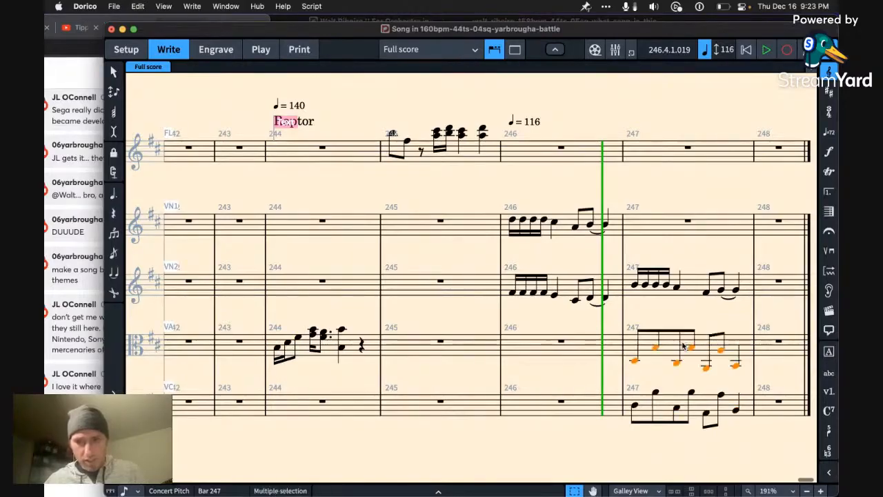
left_click(699, 283)
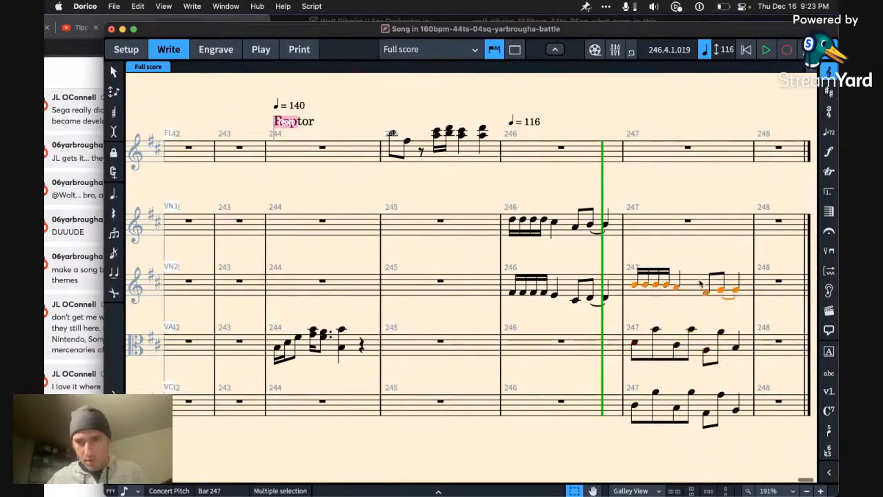
key("Delete")
Step: Change the first two viola notes of bar 247 to G4 and E4
left_click(636, 350)
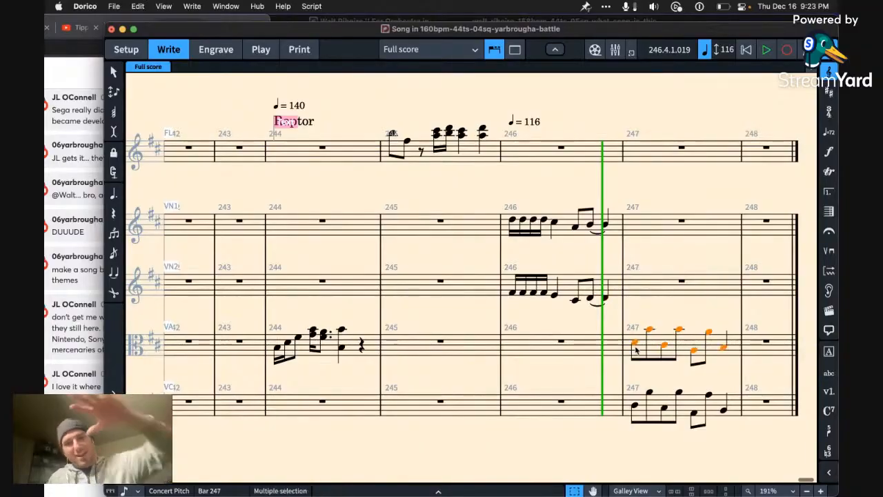
key("Left")
key("Right")
key("alt+Up")
key("alt+Up")
key("alt+Up")
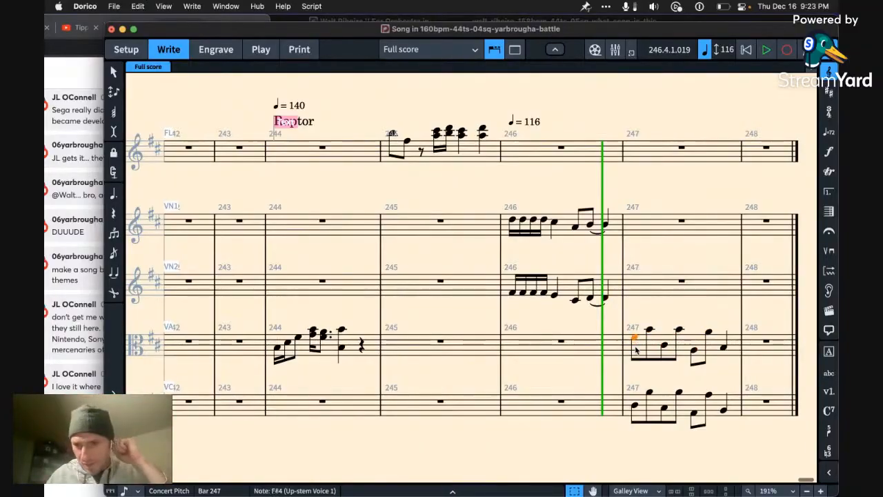
key("Right")
key("alt+Down")
key("alt+Down")
key("alt+Down")
key("alt+Down")
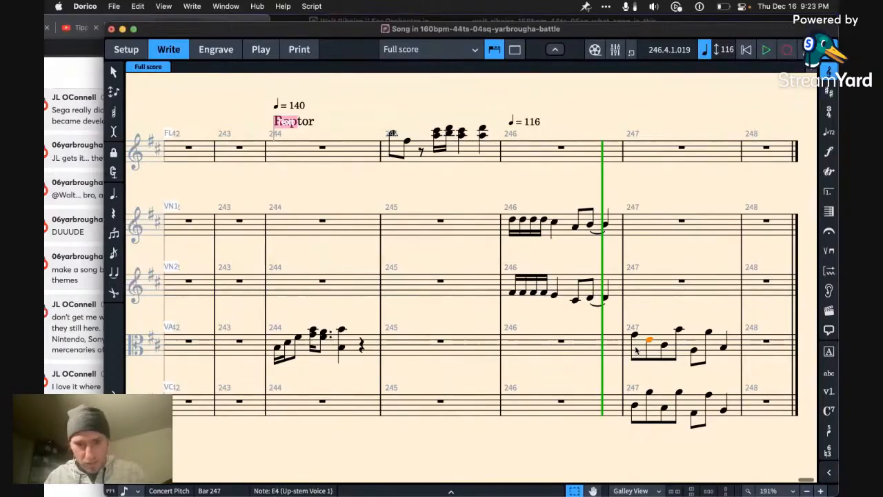
Step: Change the third and fourth viola notes of bar 247 to G4 and E4
key("Right")
key("alt+Up")
key("alt+Up")
key("alt+Up")
key("Right")
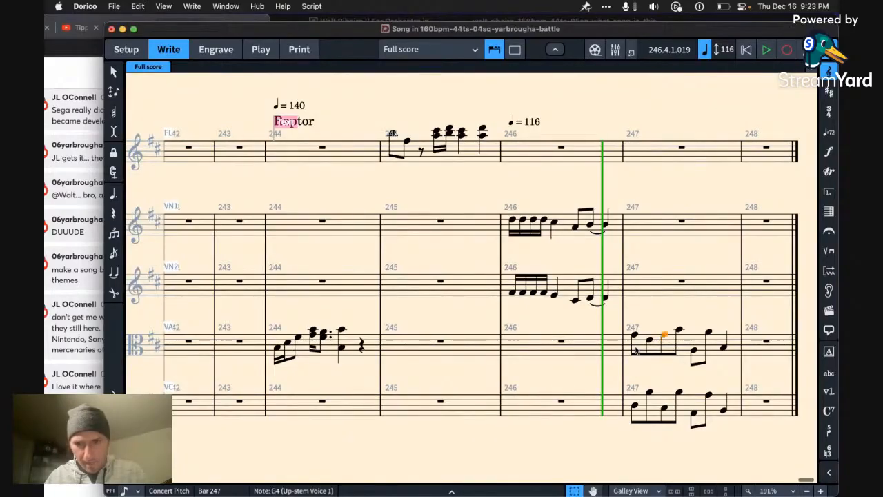
key("alt+Down")
key("alt+Down")
key("alt+Down")
key("alt+Down")
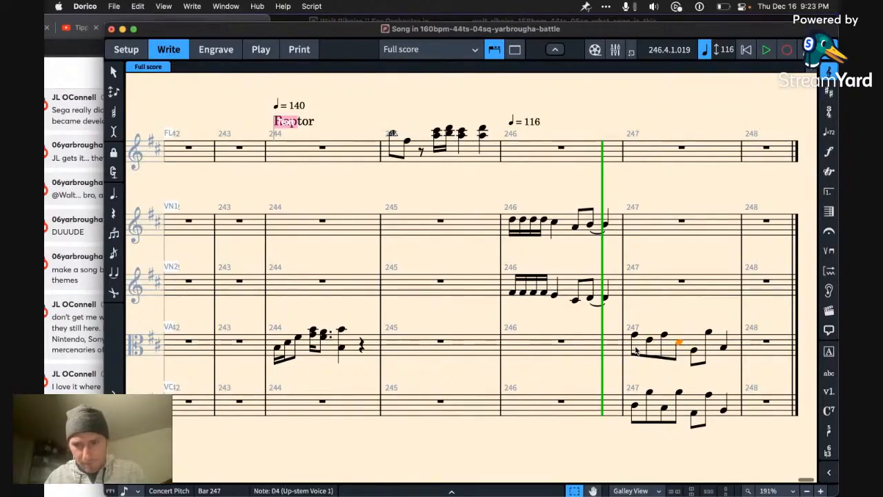
key("alt+Up")
Step: Change the fifth and sixth viola notes of bar 247 to G4 and D4
key("Right")
key("alt+Up")
key("alt+Up")
key("alt+Up")
key("alt+Up")
key("alt+Up")
key("alt+Up")
key("Right")
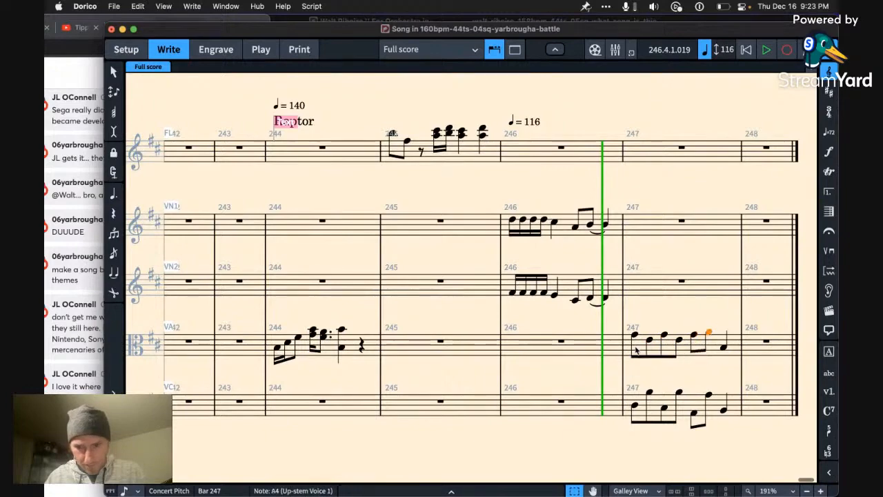
key("alt+Down")
key("alt+Down")
key("alt+Down")
key("alt+Down")
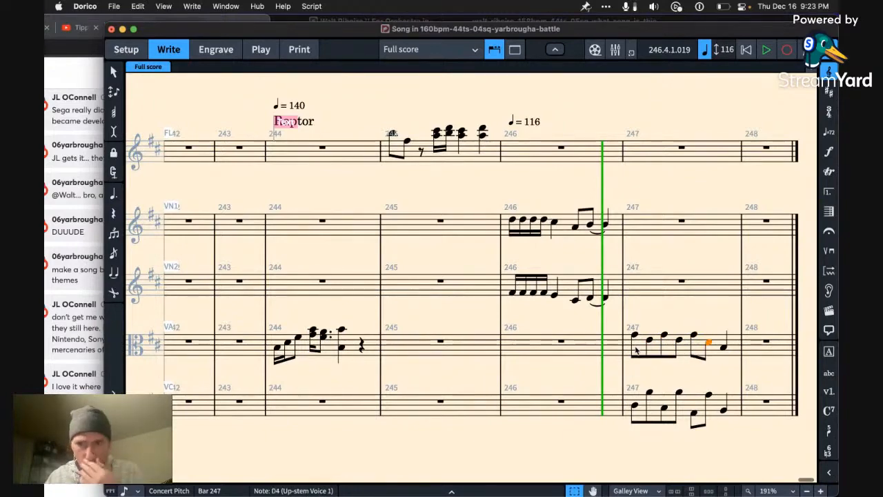
key("Right")
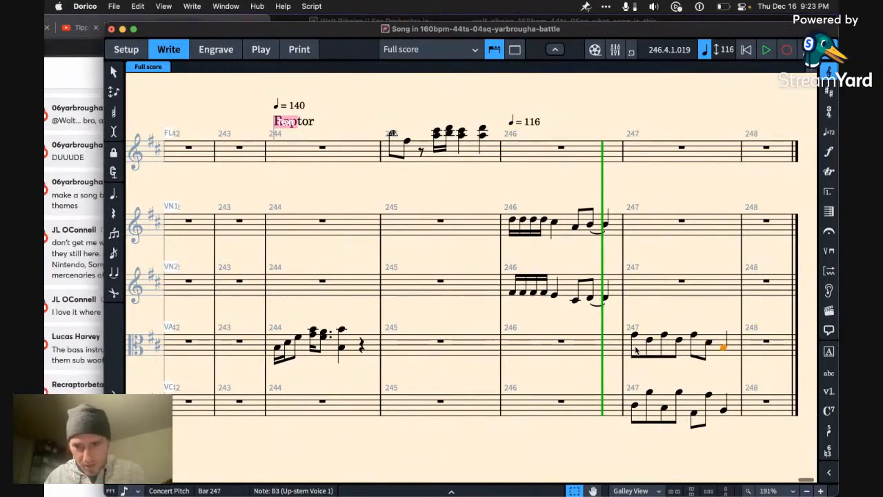
Step: Raise the last viola note of bar 247 to F♯4 and play back the bar's viola and cello lines
key("alt+Up")
key("alt+Up")
key("alt+Up")
key("alt+Up")
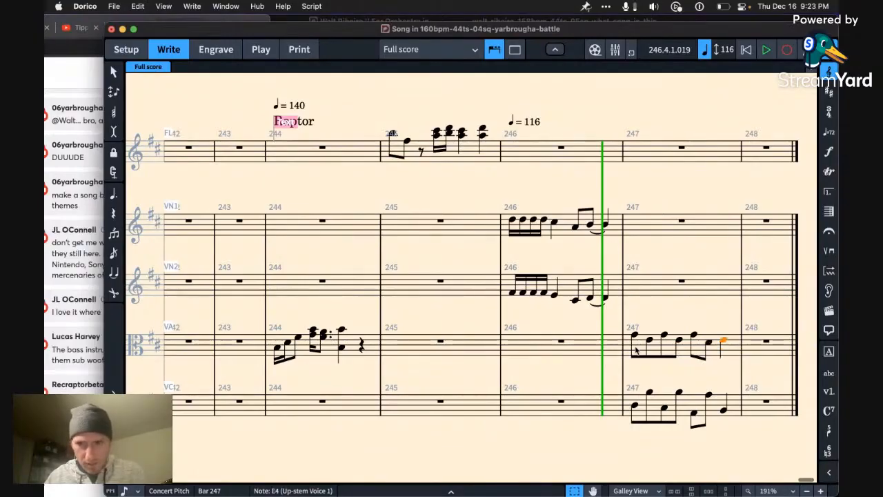
key("Left")
key("Left")
key("Left")
key("Left")
key("Left")
key("Left")
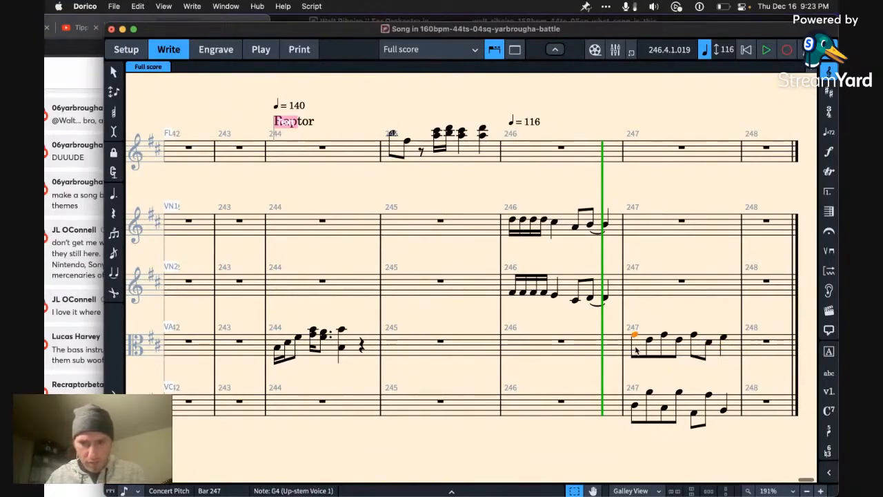
key("shift+Down")
key("p")
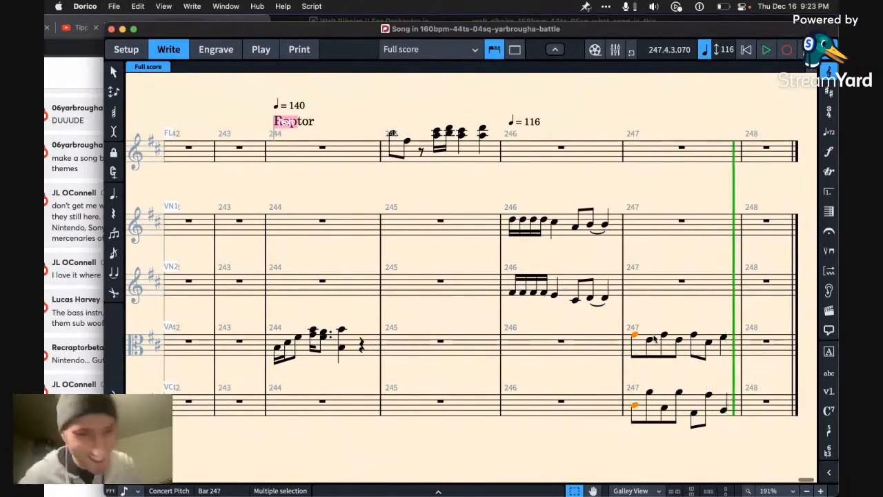
Step: Change the third viola note of bar 247 to F♯4 and play back the viola line
left_click(649, 339)
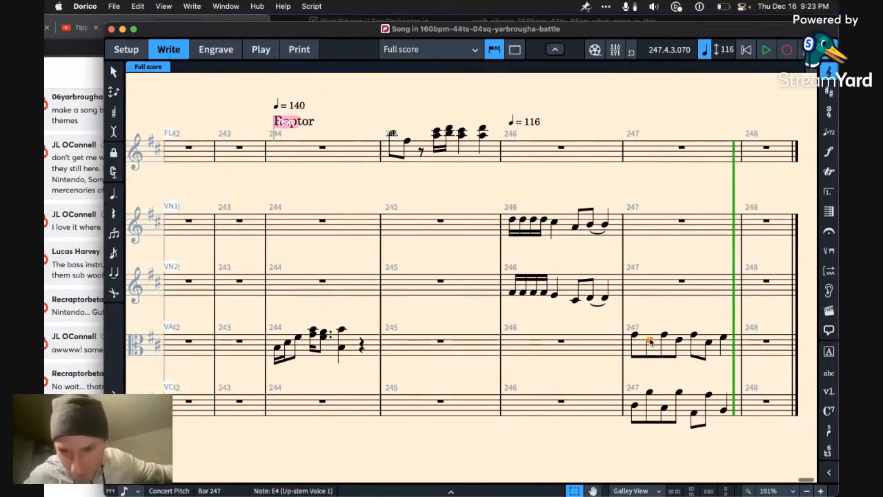
left_click(649, 393)
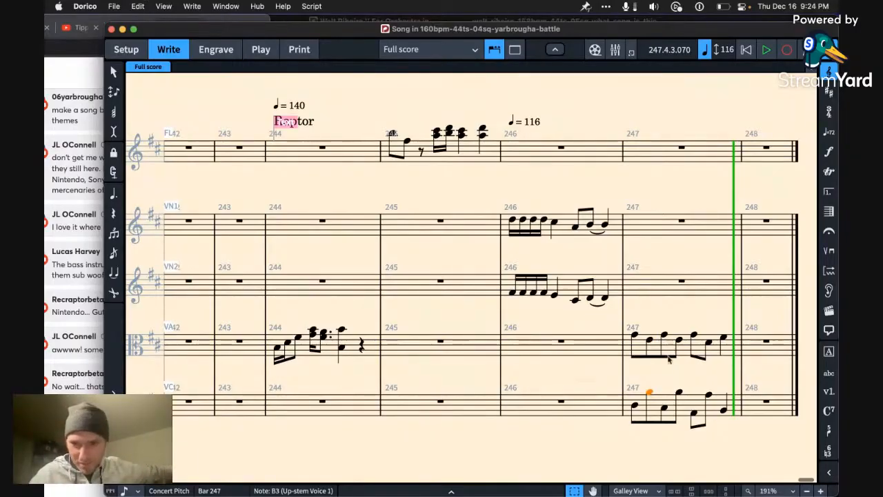
left_click(665, 336)
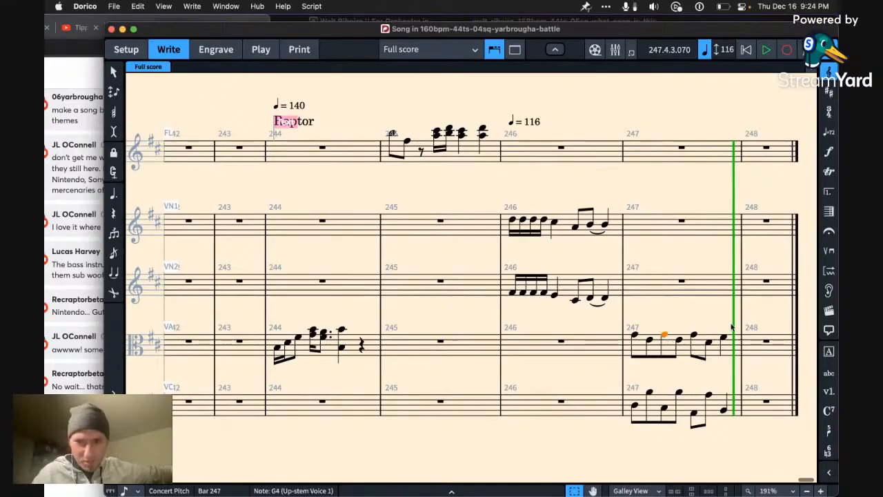
key("alt+Down")
key("alt+Down")
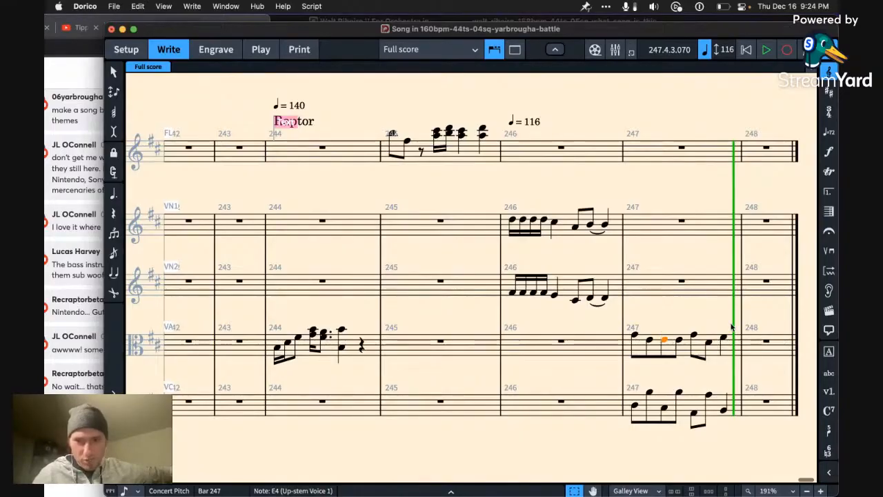
key("alt+Down")
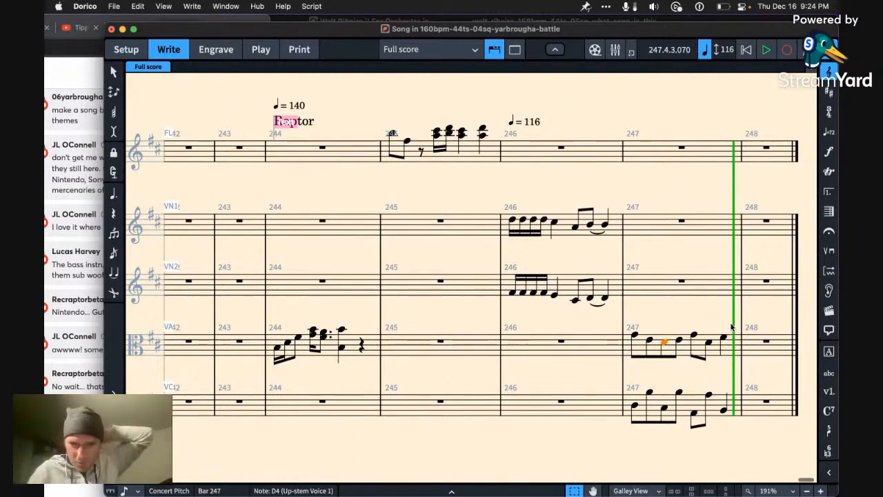
key("alt+Up")
key("alt+Up")
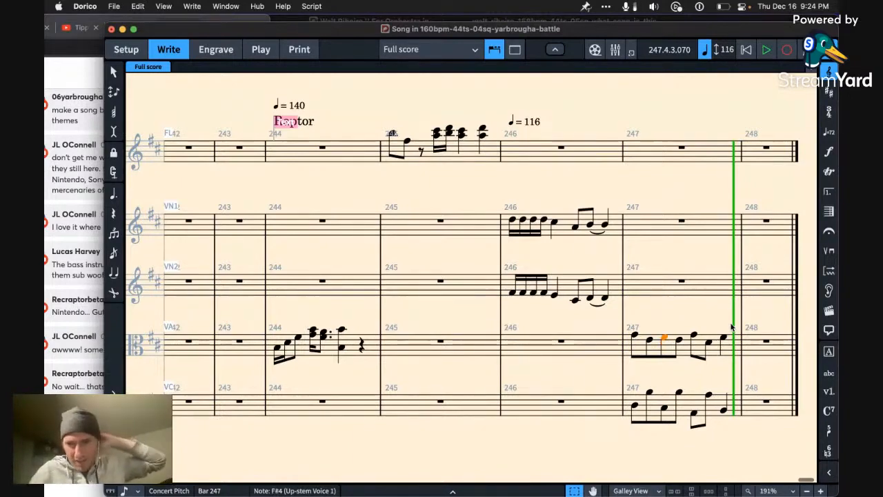
key("Left")
key("Left")
key("p")
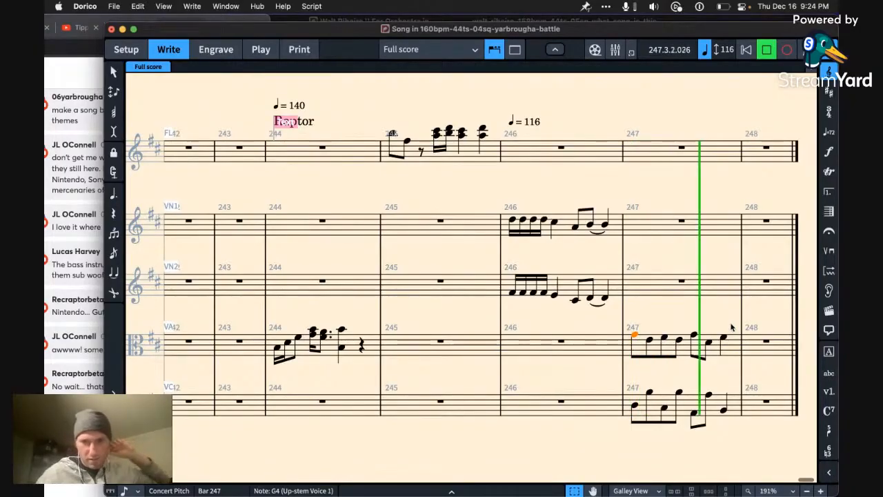
key("space")
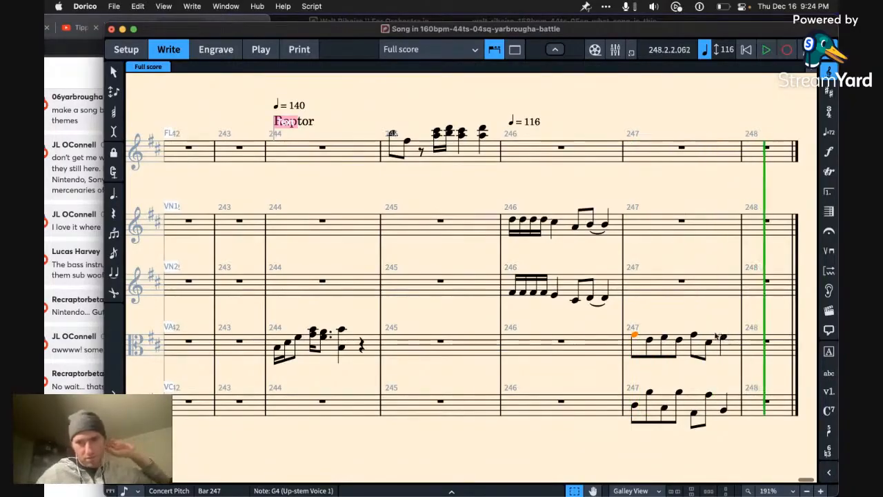
Step: Try lowering the sixth viola note of bar 247 to C♯4 and play back the bar
left_click(695, 335)
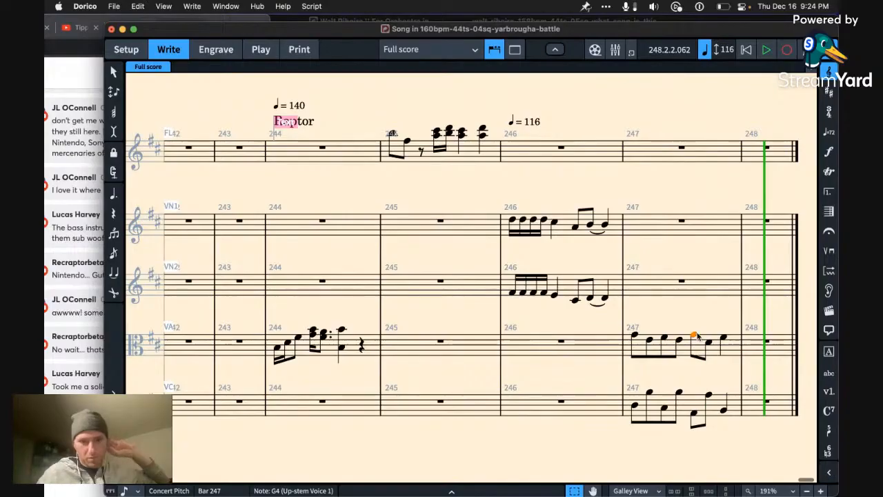
key("Right")
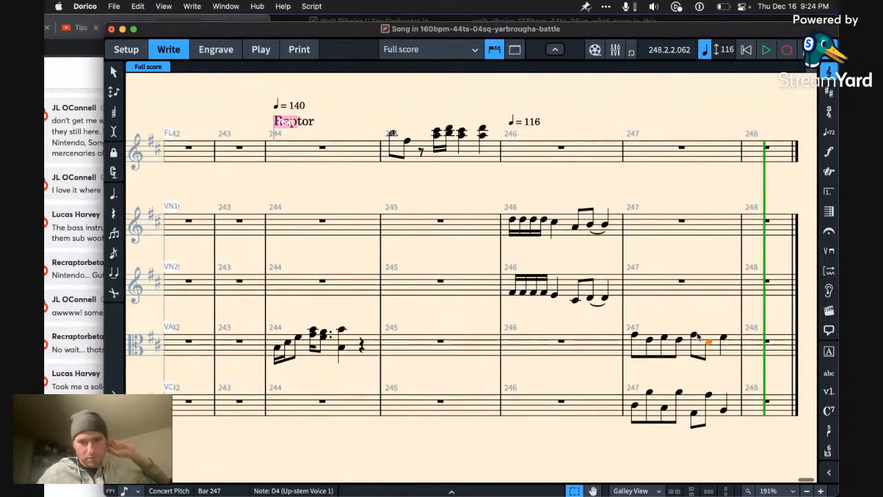
key("Left")
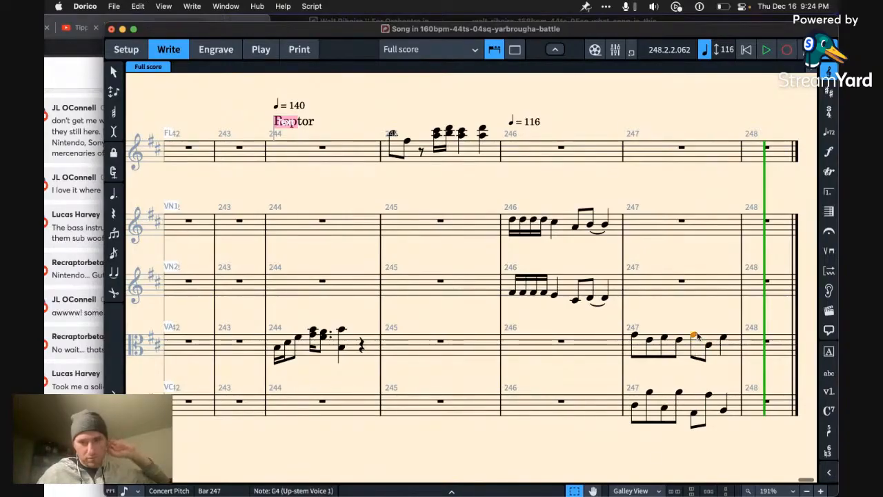
key("Left")
key("Left")
key("Left")
key("Left")
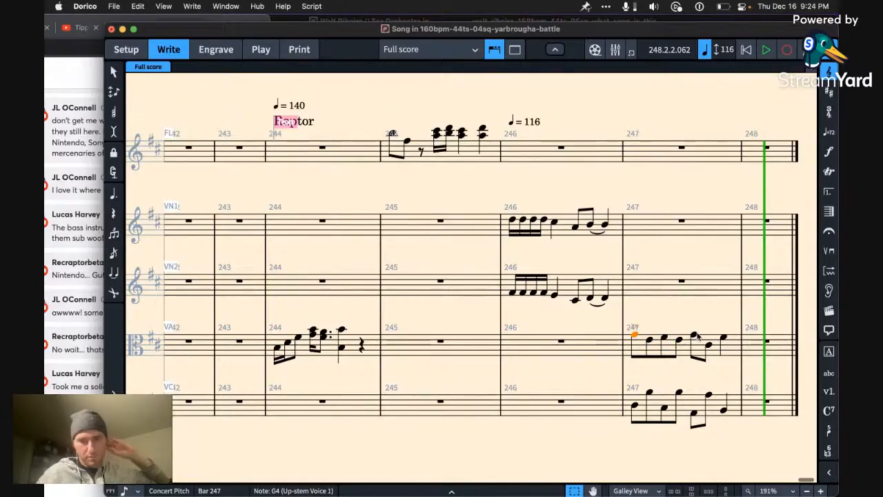
key("space")
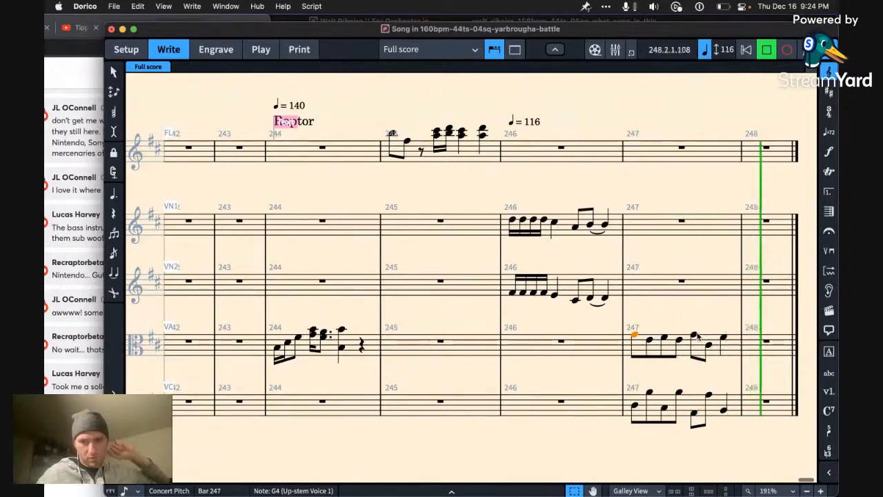
key("space")
Step: Try lowering the last viola note of bar 247 to B3 and listen to the line from its first note
left_click(724, 346)
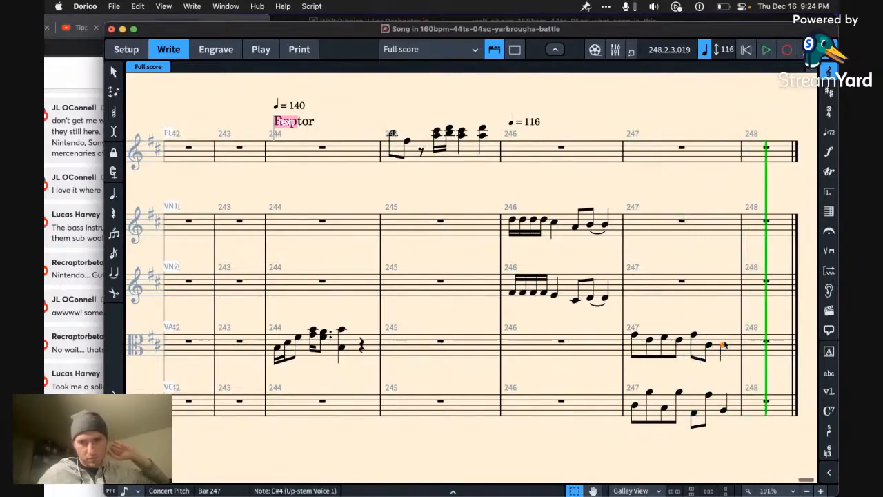
left_click(640, 336, "shift")
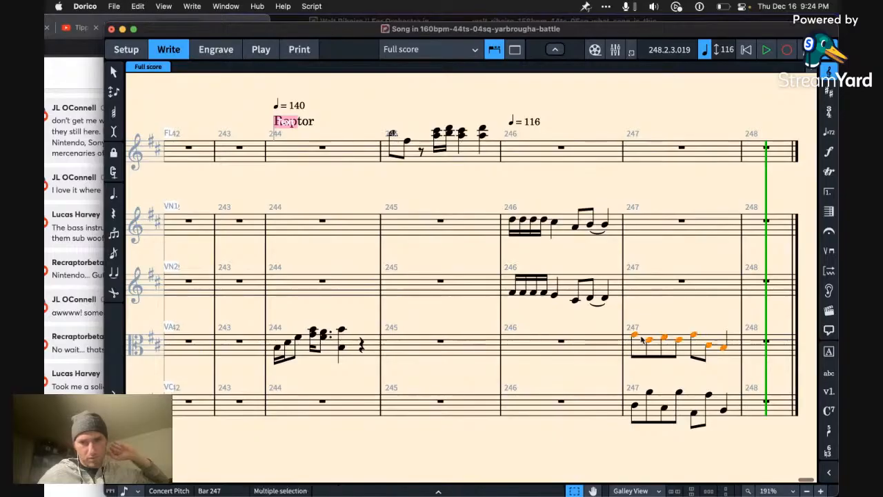
key("Left")
key("Right")
key("space")
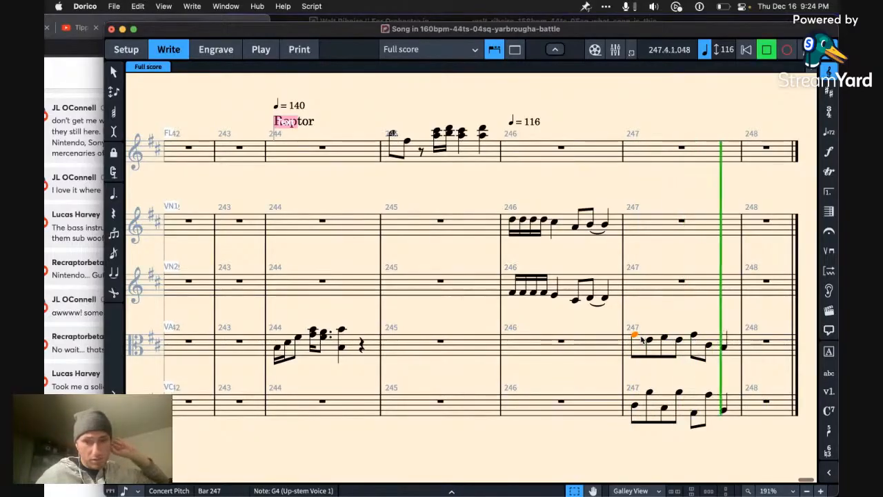
key("space")
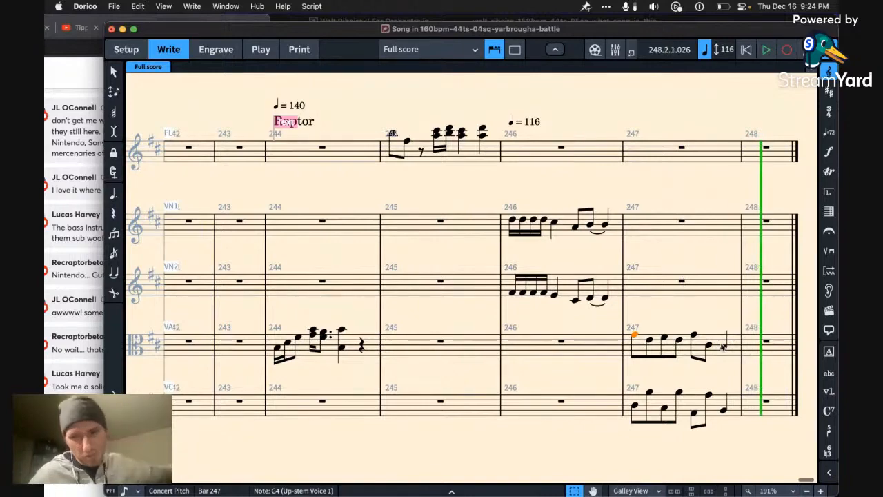
Step: Restore the last viola note of bar 247 to F♯4
left_click(722, 348)
key("Delete")
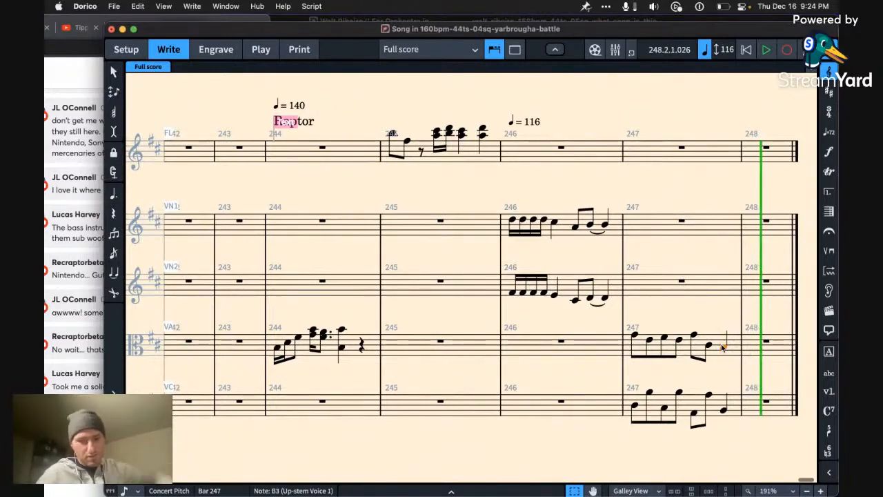
key("Escape")
key("super+z")
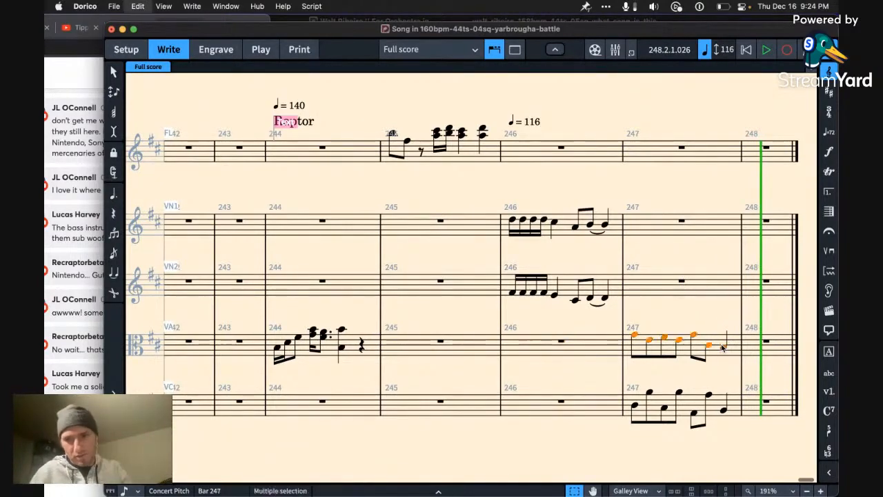
left_click(721, 348)
key("alt+Up")
key("alt+Up")
key("alt+Up")
key("alt+Up")
Step: Restore the sixth viola note of bar 247 to D4 and select the bar's first viola note
key("Left")
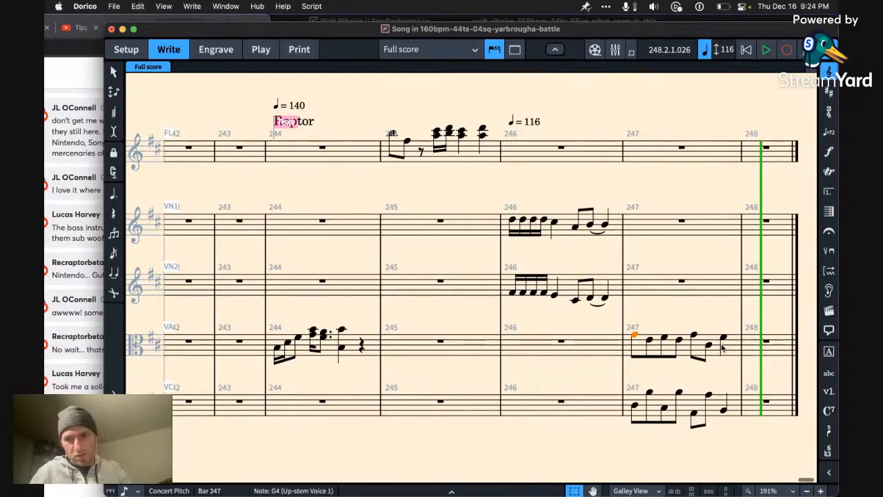
key("Left")
key("Left")
key("Left")
key("Left")
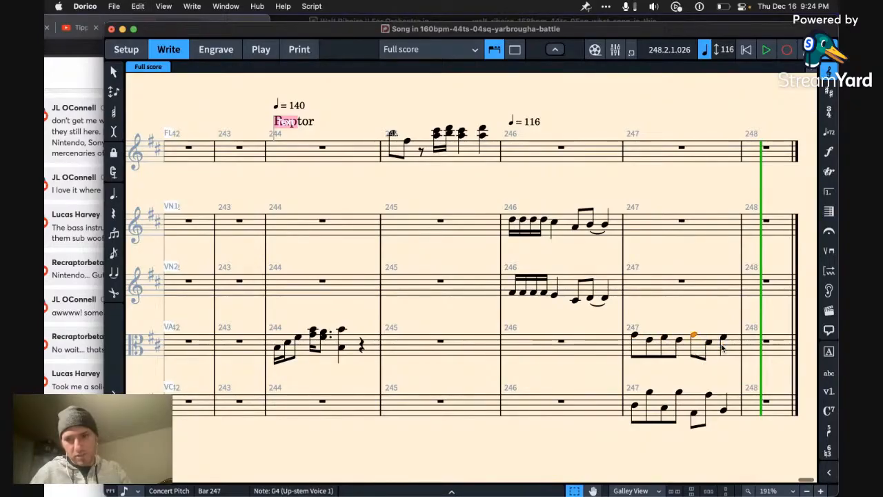
key("Left")
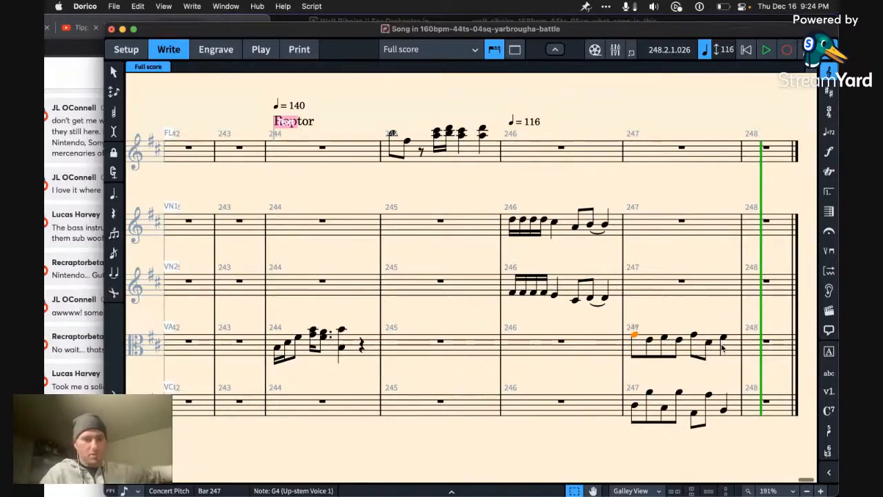
Step: Save the project and play back the score from the first viola note of bar 247
key("super+s")
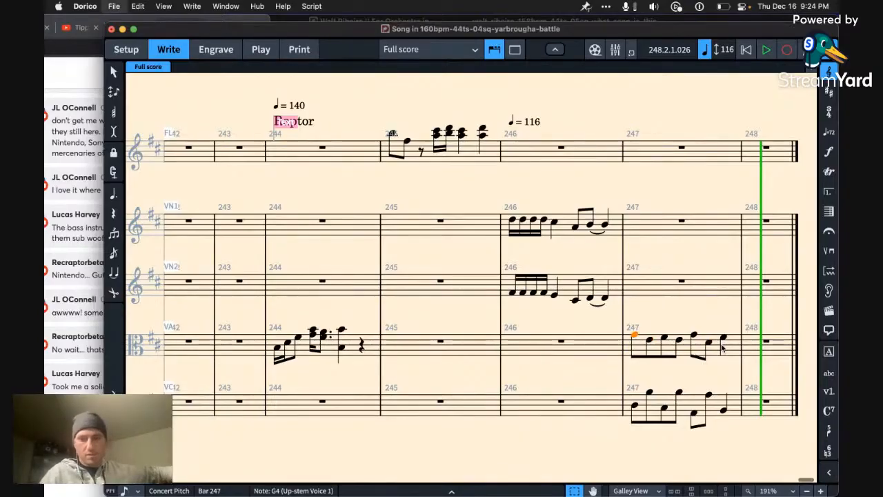
key("p")
key("super+s")
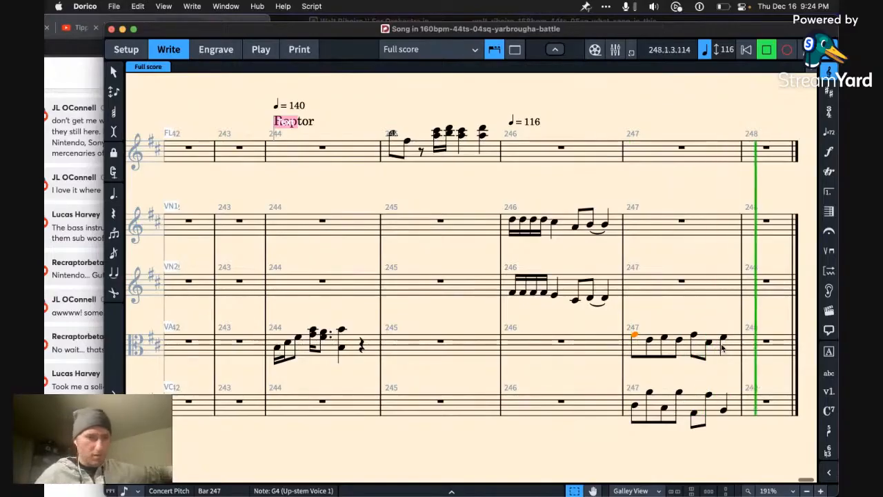
Step: Switch to Chrome to read back through the earlier live chat comments, and return to the Dorico score
key("super+Tab")
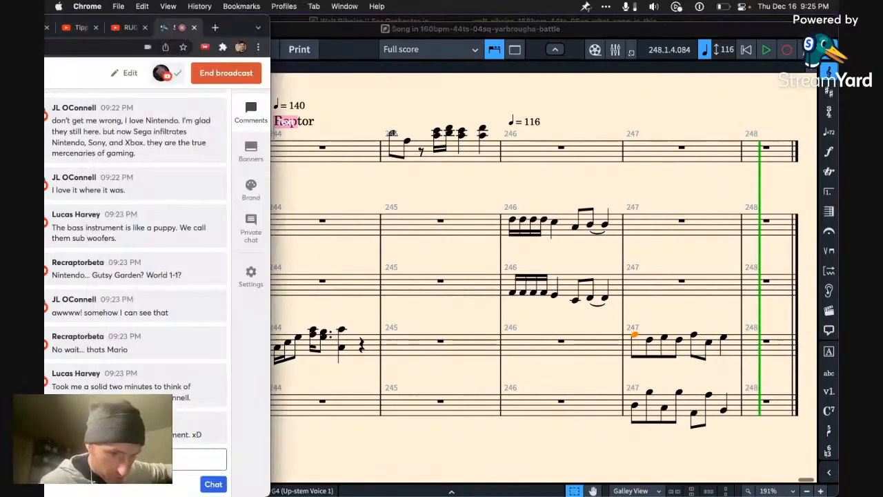
scroll(143, 381, "up", 1)
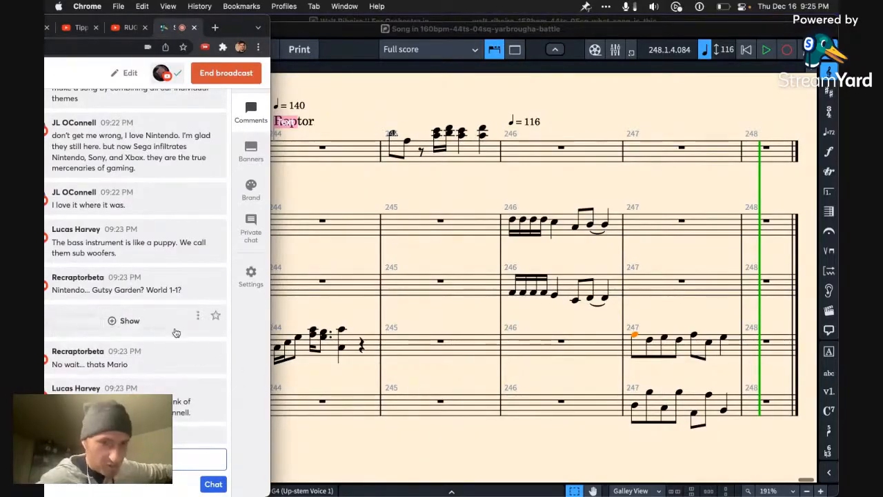
scroll(176, 333, "up", 2)
scroll(175, 332, "up", 10)
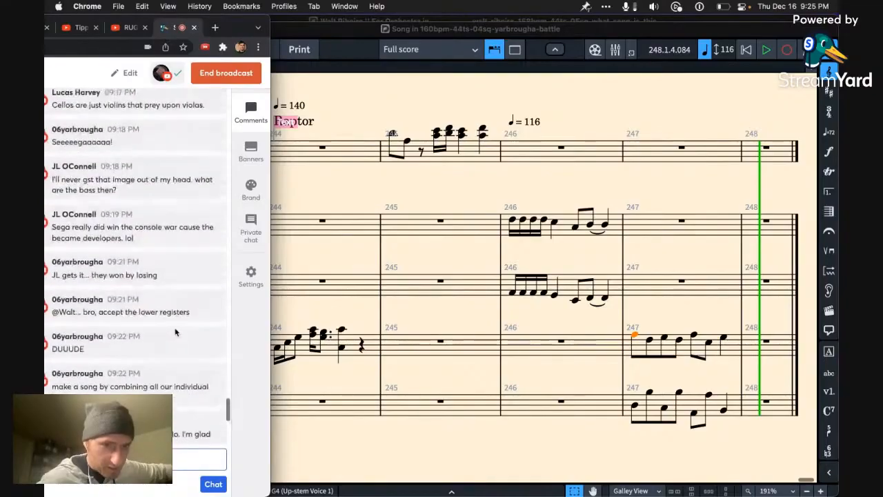
scroll(176, 332, "up", 10)
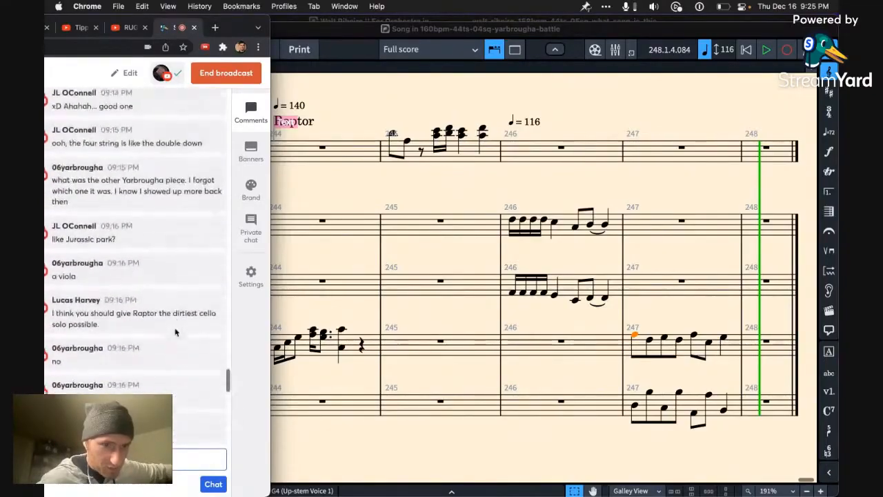
scroll(176, 332, "up", 10)
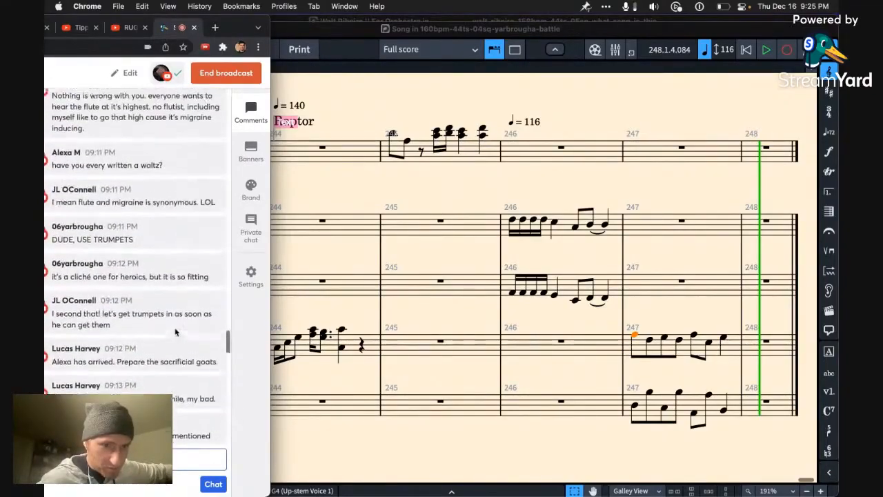
scroll(176, 333, "up", 10)
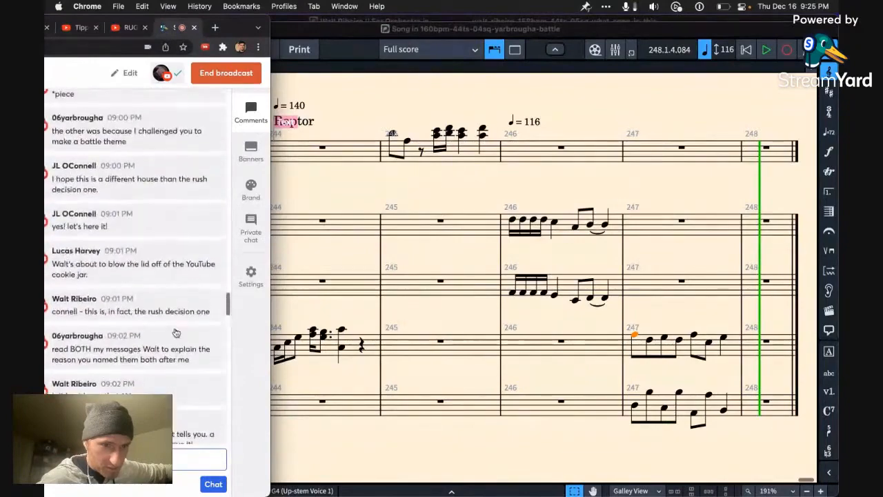
scroll(176, 333, "up", 2)
scroll(176, 333, "down", 4)
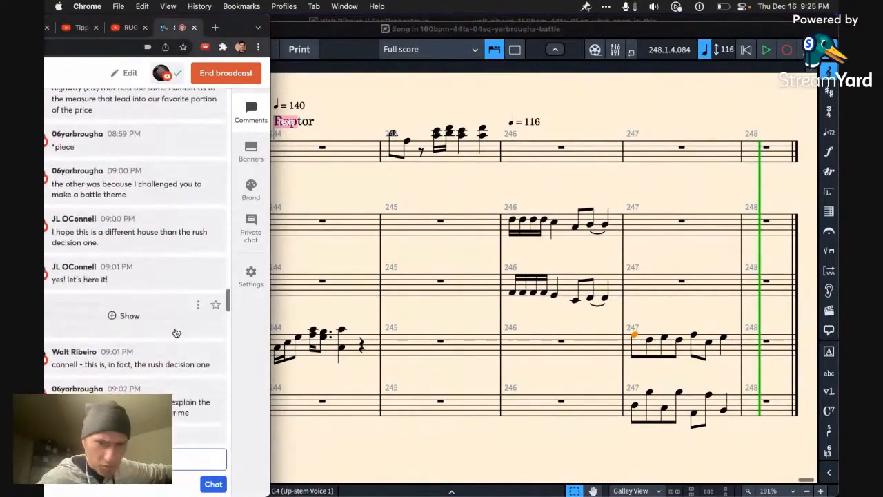
left_click(397, 154)
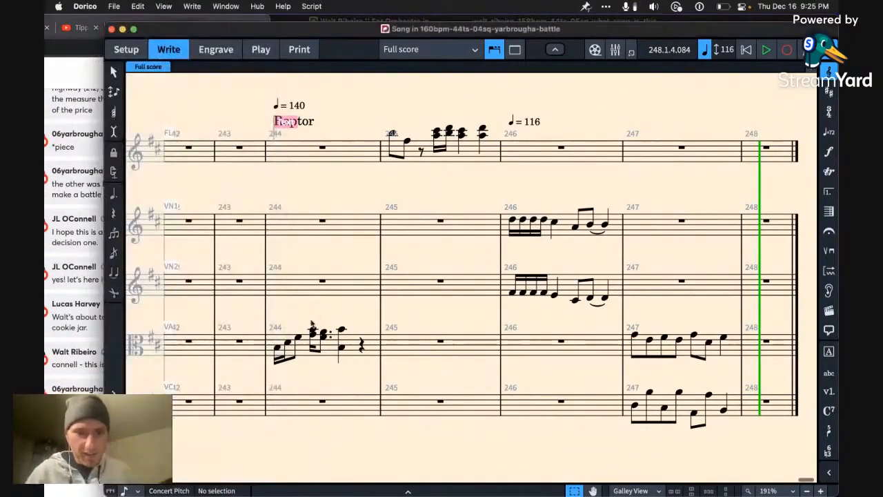
Step: Play back the score from the first flute note of bar 245
left_click(282, 345)
key("alt+Down")
key("alt+Down")
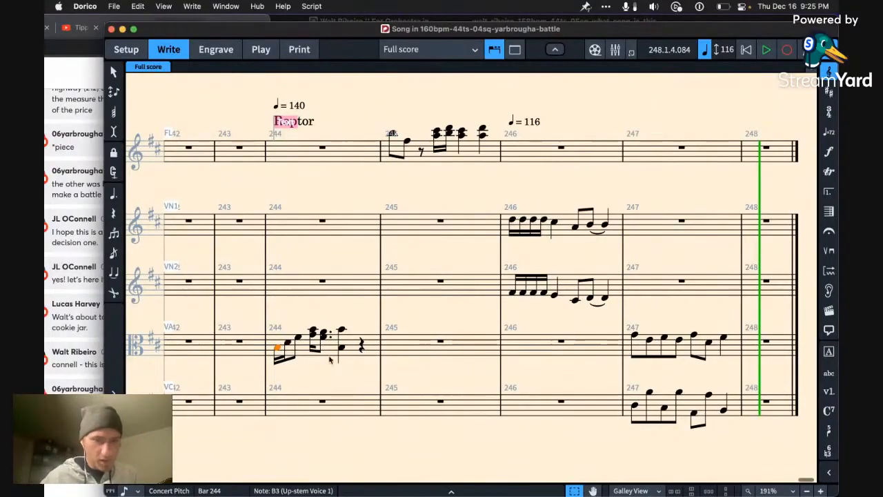
left_click(391, 133)
key("p")
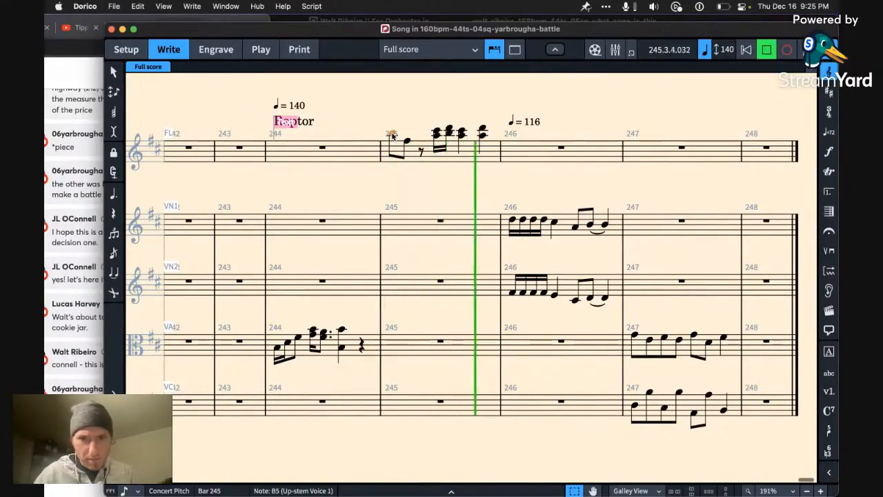
Step: Add the contributors' first names as text above the flute's first note in bar 245 and the first violin's first note in bar 246
key("shift+x")
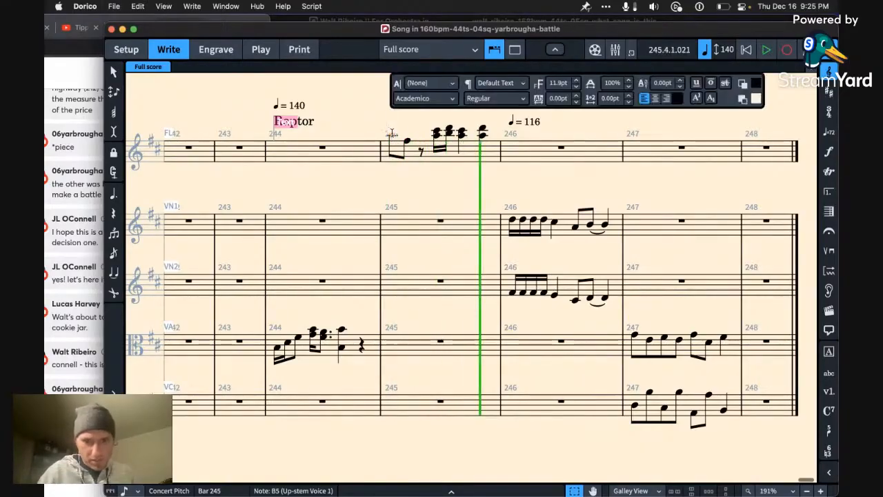
type("Alexa")
left_click(525, 142)
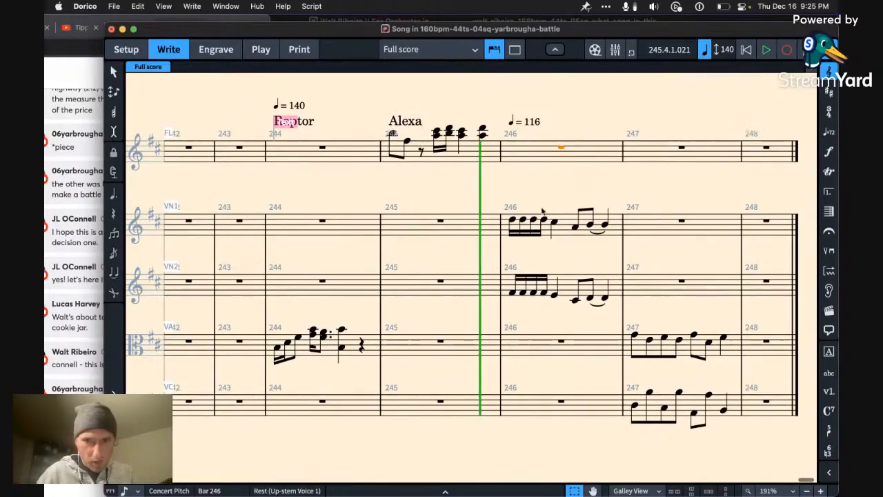
left_click(511, 222)
key("shift+x")
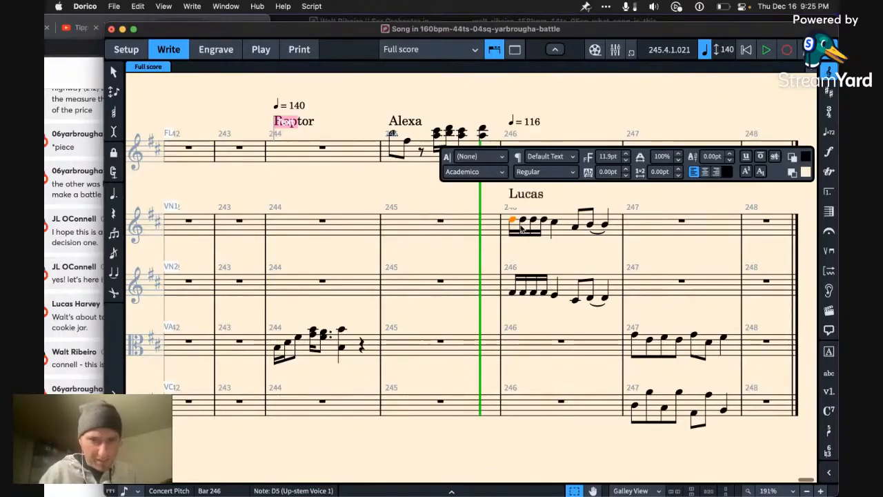
left_click(440, 220)
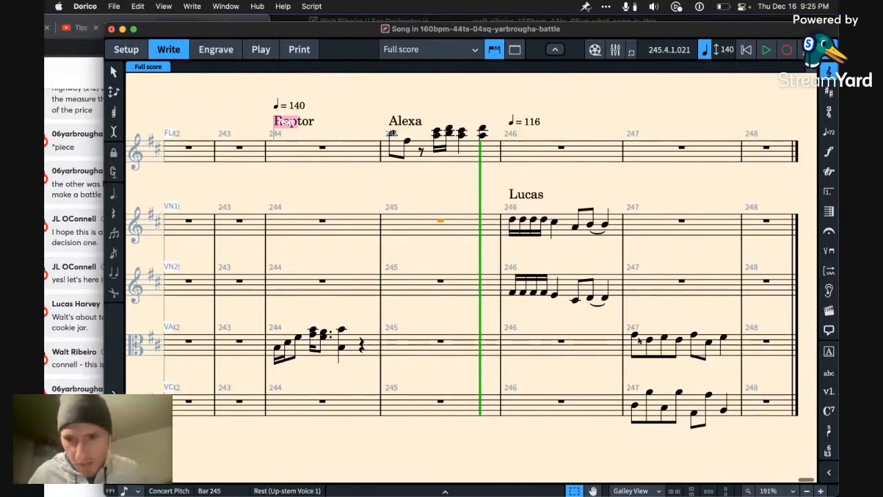
Step: Add the contributor's surname as text above the first viola note of bar 247
left_click(633, 335)
key("shift+x")
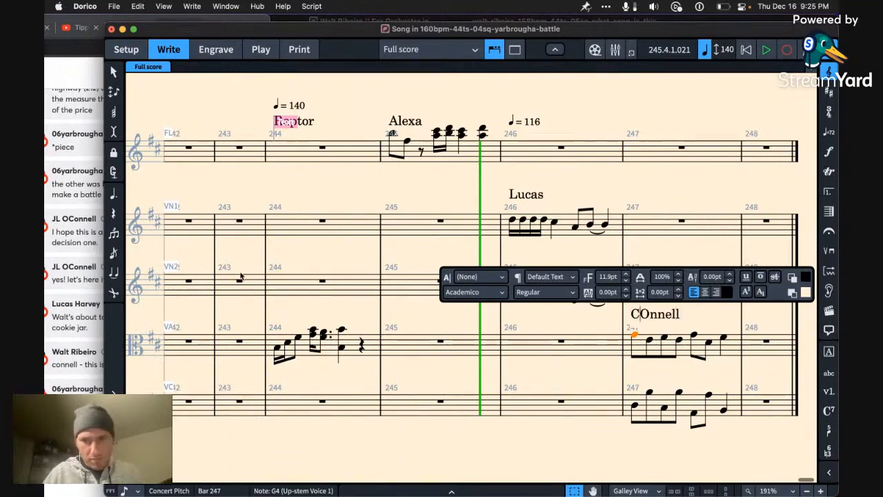
key("BackSpace")
type("C")
Step: Switch to Chrome to read the latest live chat comments, and return to the Dorico score
left_click(71, 290)
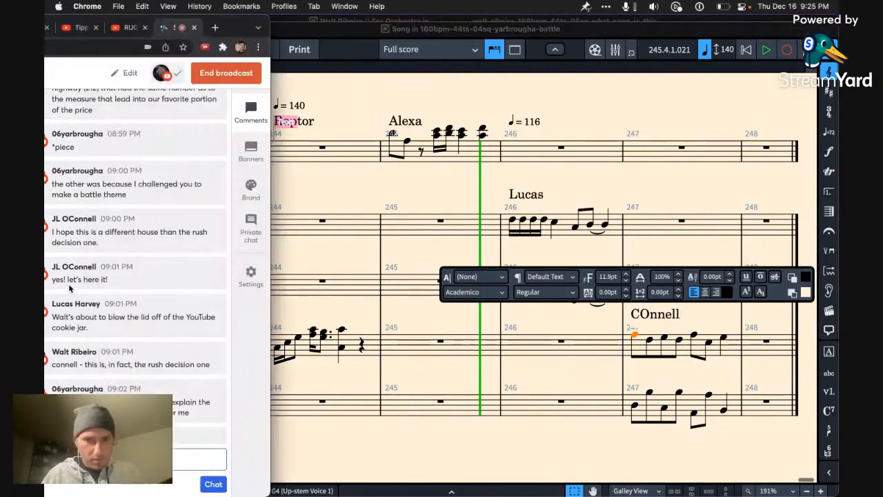
scroll(145, 382, "down", 5)
scroll(144, 382, "down", 10)
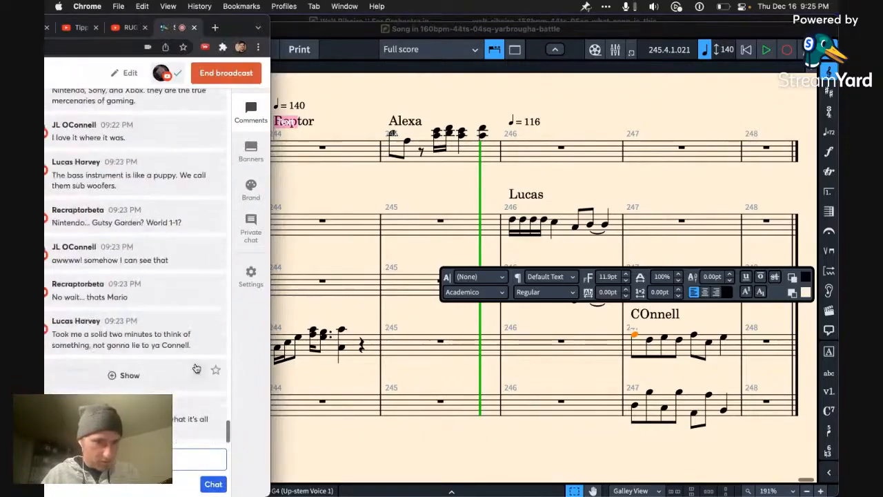
left_click(583, 374)
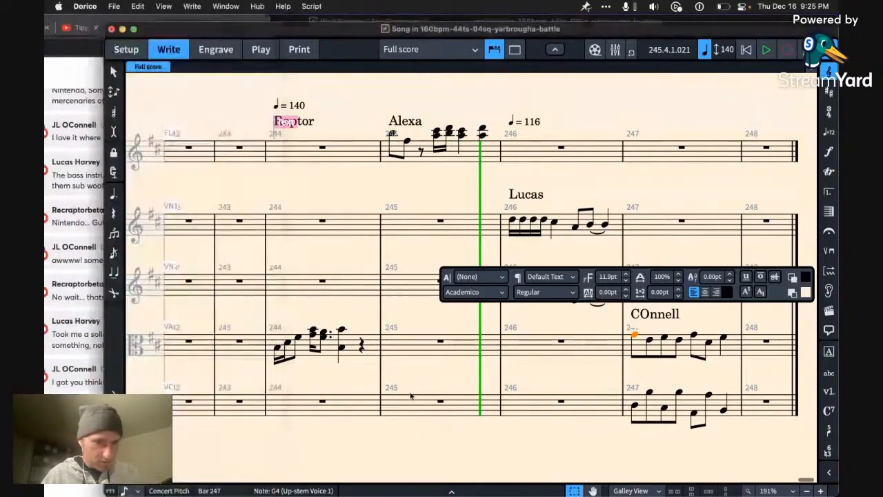
Step: Correct the second letter of the surname text above the viola's bar 247 to a lowercase "o"
double_click(655, 314)
key("BackSpace")
type("o")
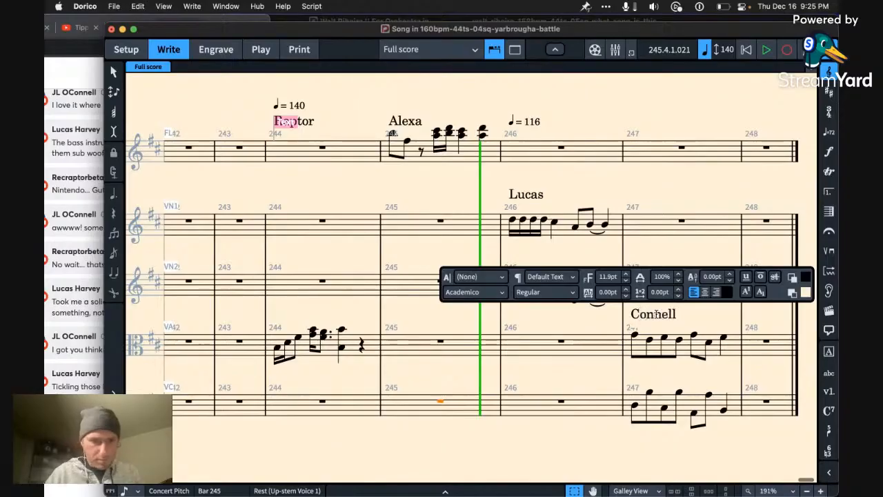
left_click(599, 369)
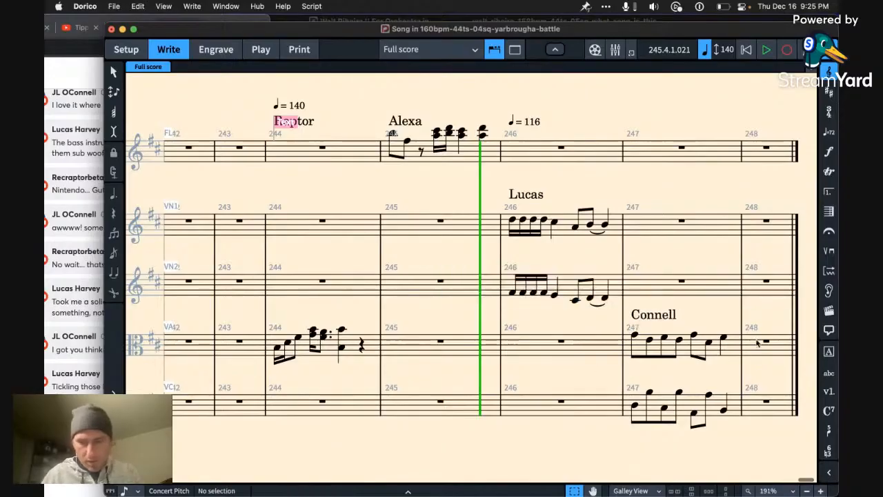
left_click(671, 318)
Step: Add the contributor's username as text above the first violin's rest in bar 248
left_click(767, 222)
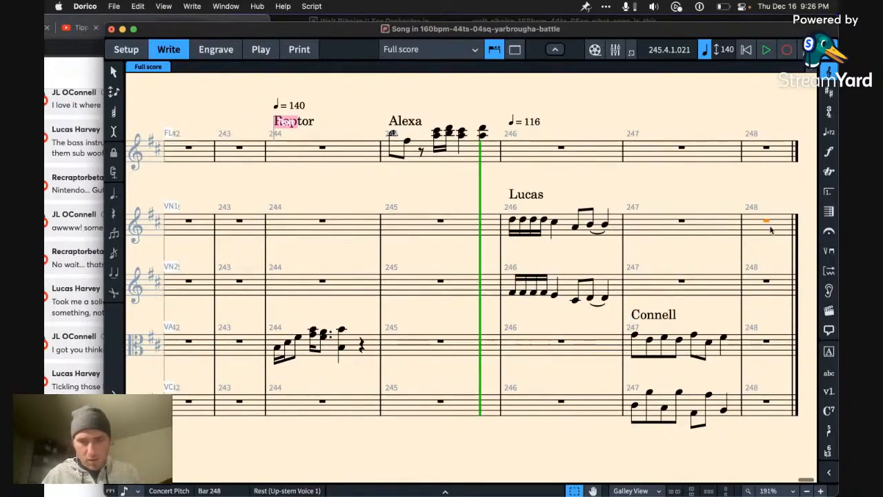
key("shift+x")
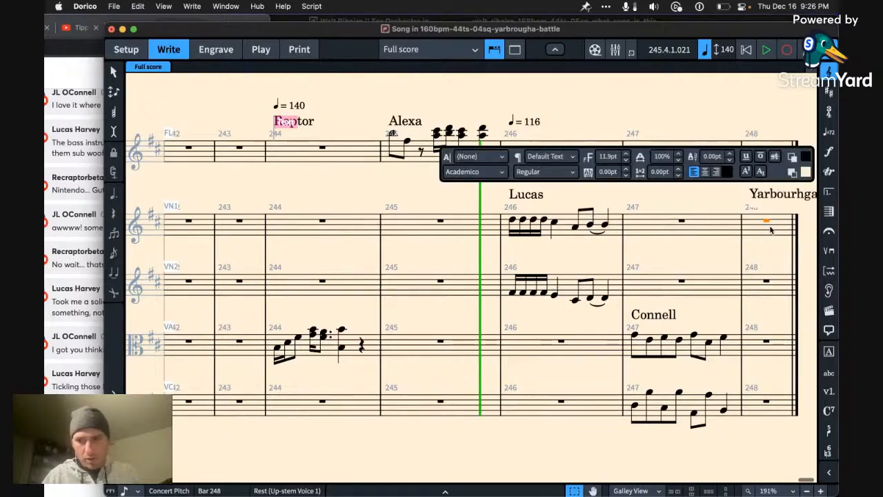
key("Escape")
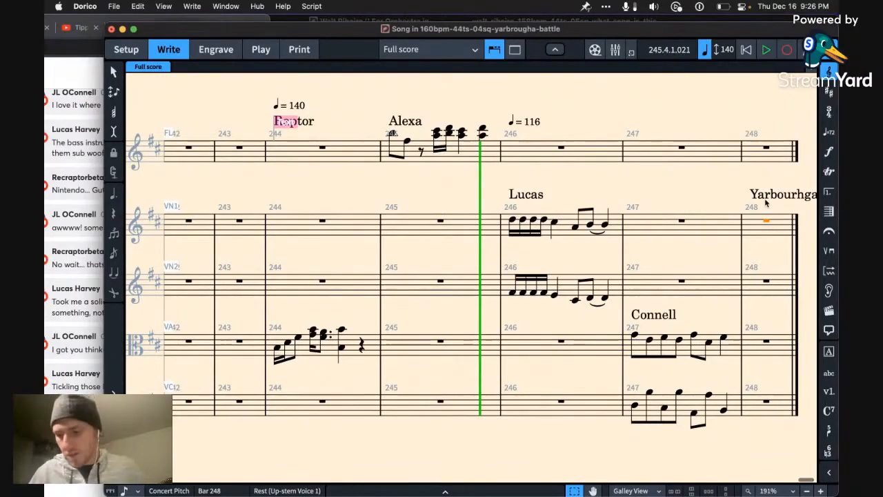
Step: Play back the score from the flute rest at the start of bar 1
scroll(663, 182, "left", 20)
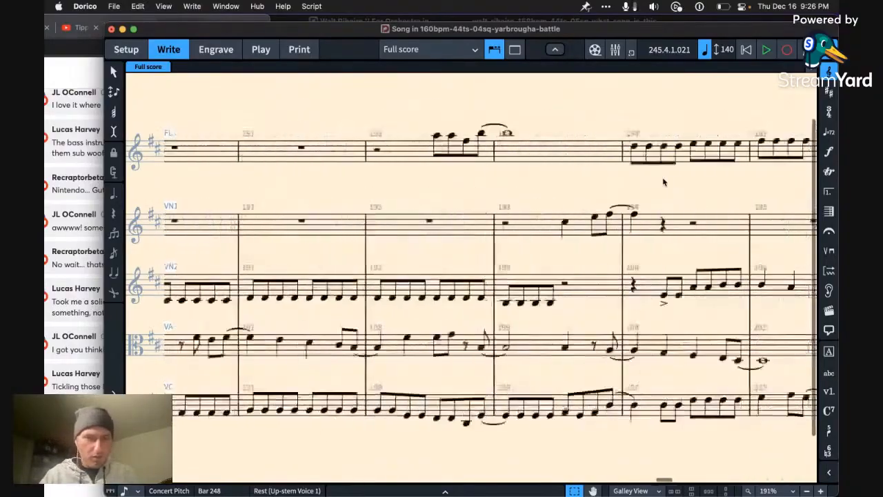
scroll(663, 182, "left", 20)
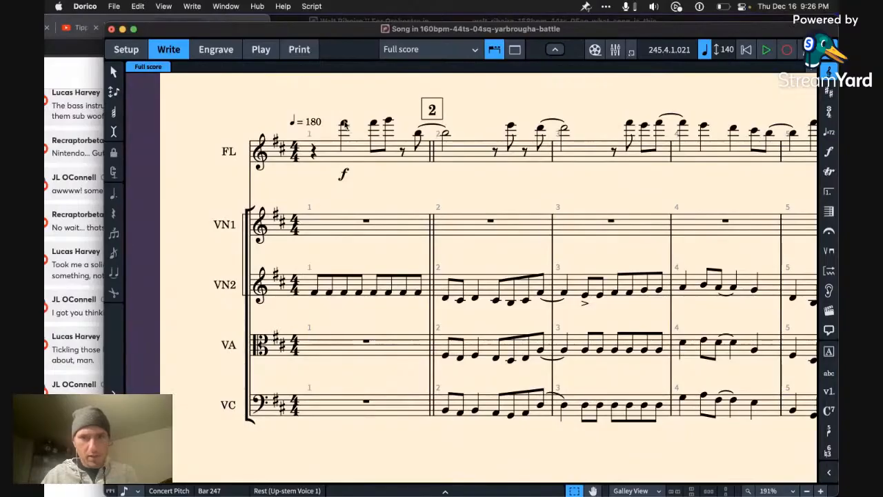
left_click(345, 123)
key("Left")
key("space")
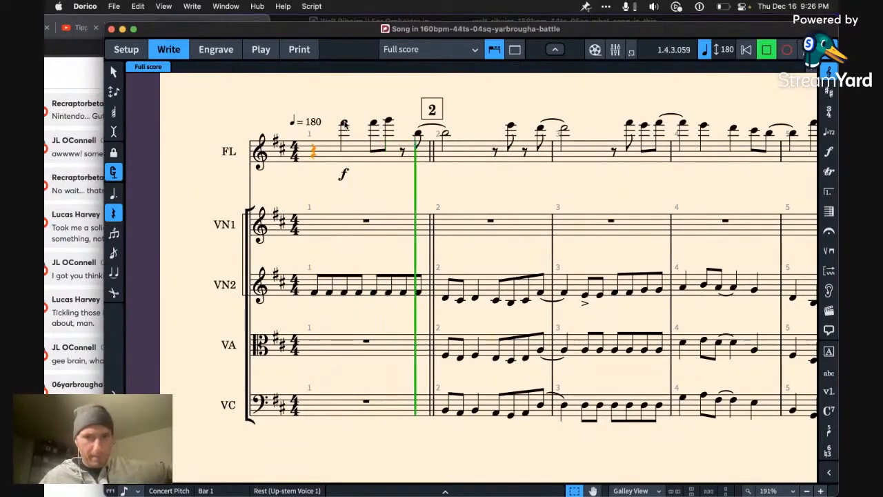
Step: Copy bar 1 from the flute through the second violin and paste it into bar 248, starting at the first violin
left_click_drag(328, 153, 421, 176)
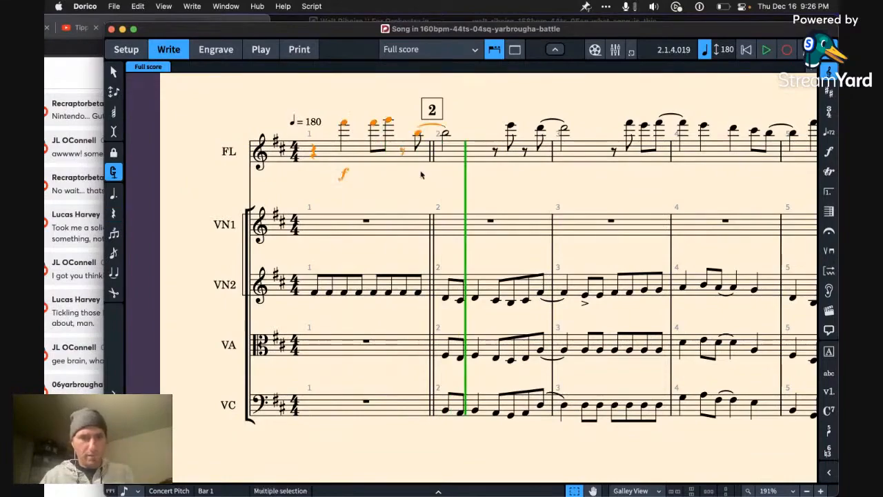
scroll(385, 291, "right", 20)
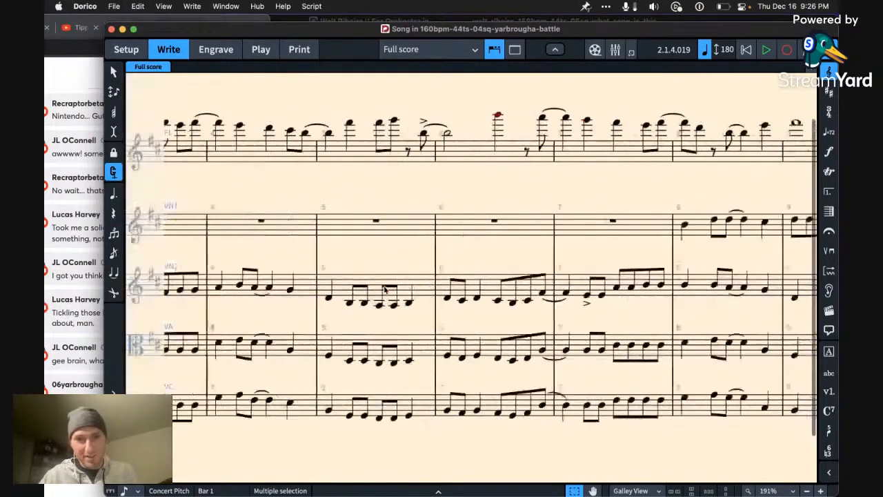
scroll(385, 291, "right", 20)
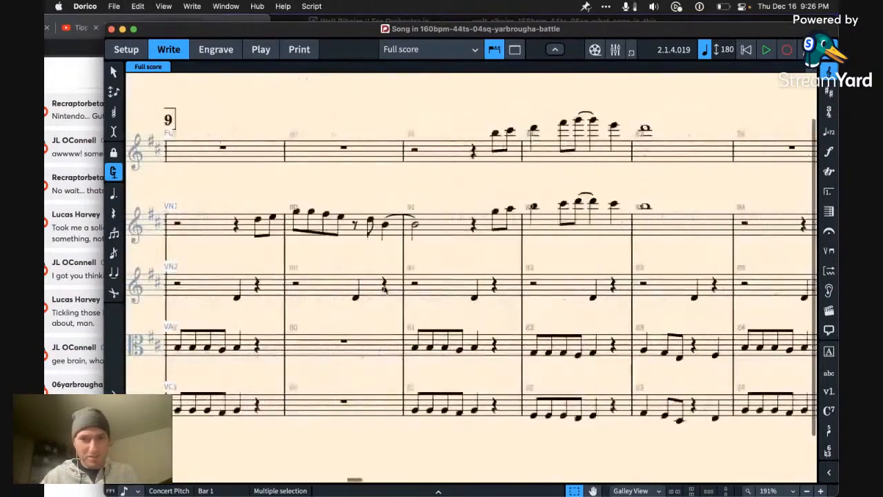
scroll(384, 290, "right", 20)
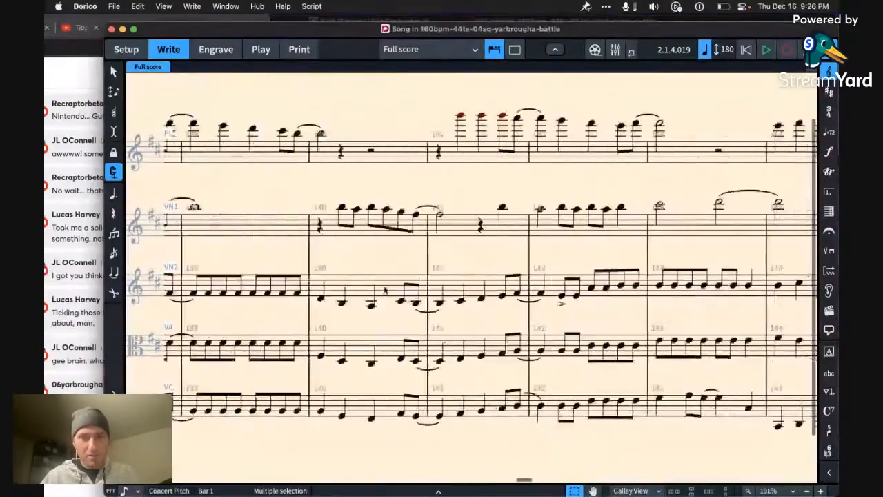
scroll(384, 291, "right", 15)
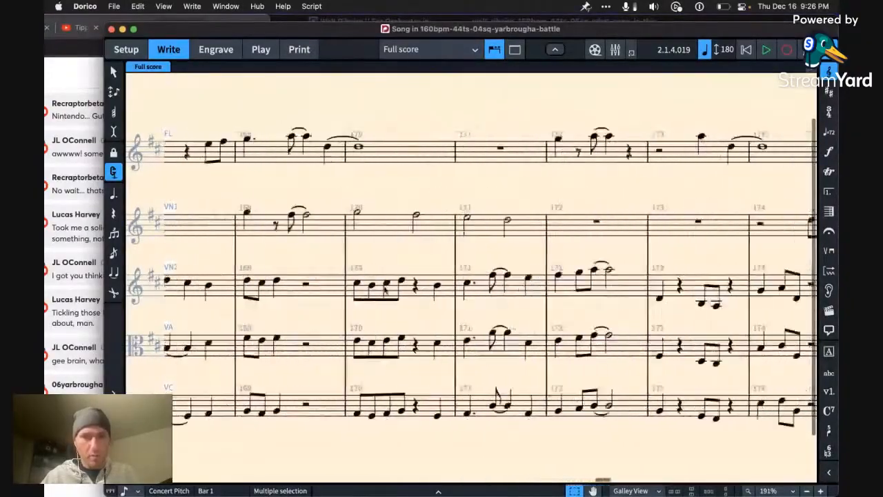
scroll(386, 291, "right", 20)
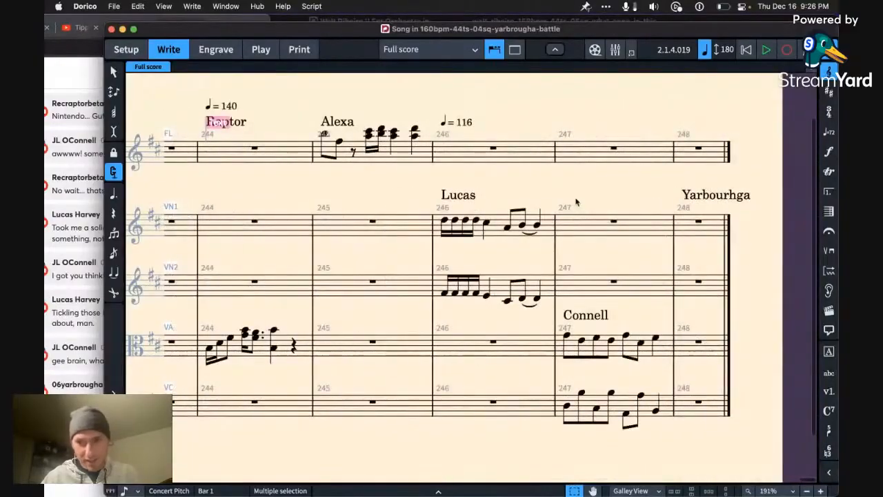
left_click(698, 221)
key("super+v")
scroll(653, 297, "right", 3)
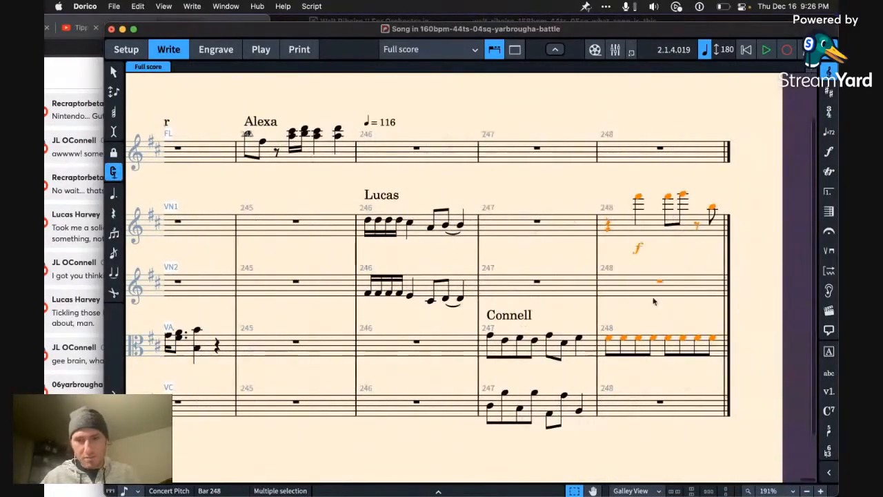
Step: Set the first two viola notes of bar 248 to quarter notes B3 and F♯4
left_click(609, 339)
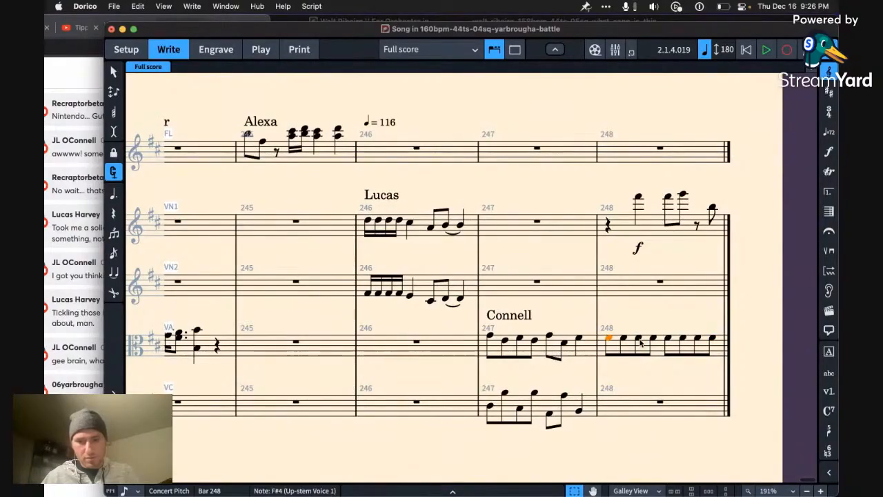
key("alt+Down")
key("alt+Down")
key("alt+Down")
key("alt+Down")
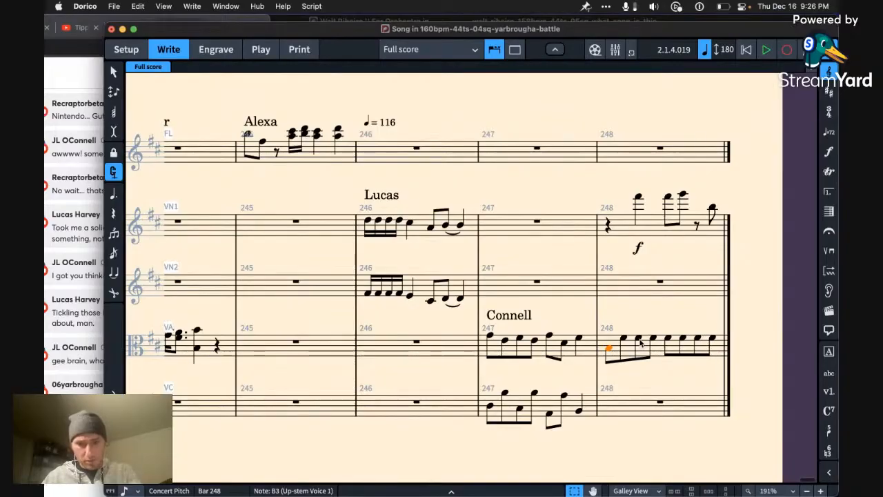
key("6")
left_click(638, 339)
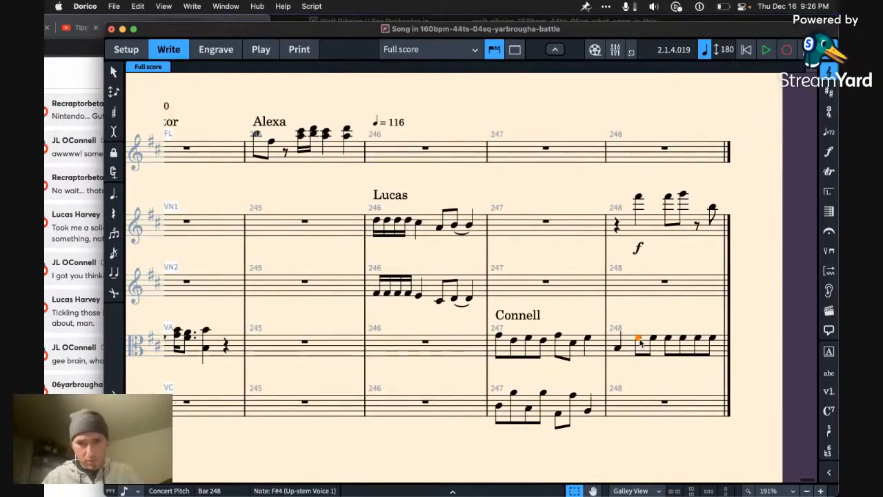
key("alt+Down")
key("alt+Up")
key("6")
Step: Set the remaining viola notes of bar 248 to eighth notes C♯4 and D4 followed by a quarter-note B3
key("Right")
key("alt+Down")
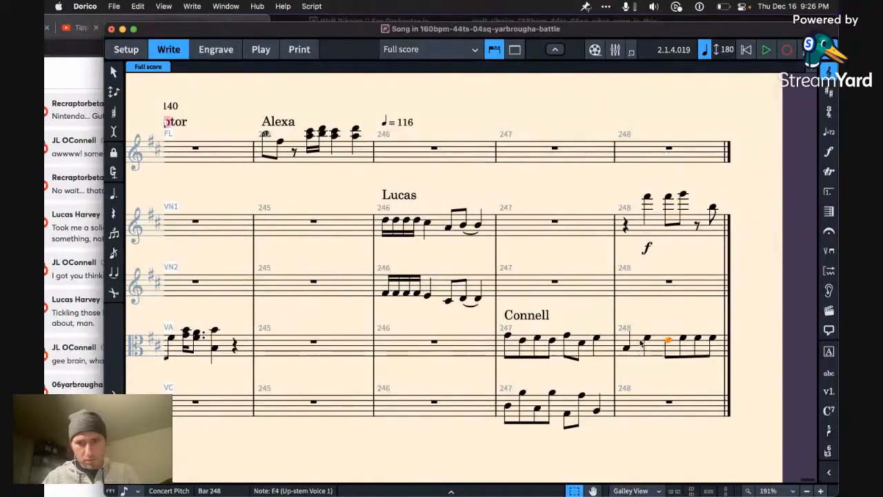
key("alt+Down")
key("alt+Down")
key("alt+Up")
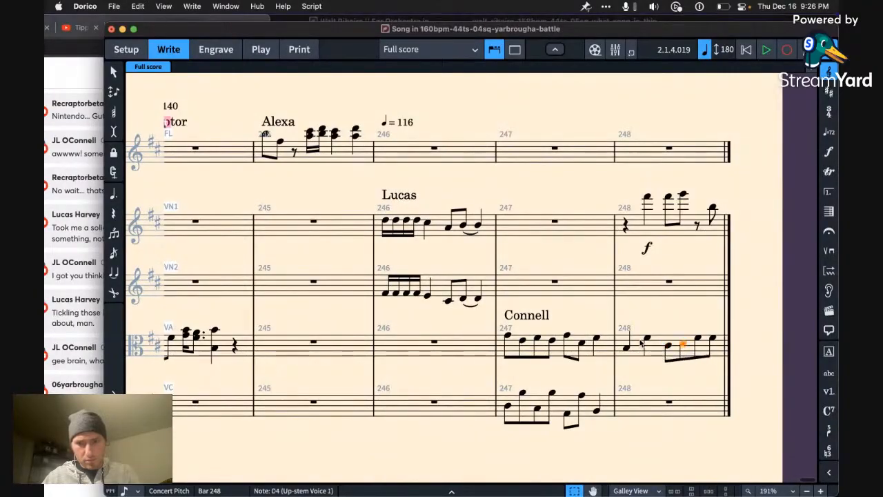
key("alt+Down")
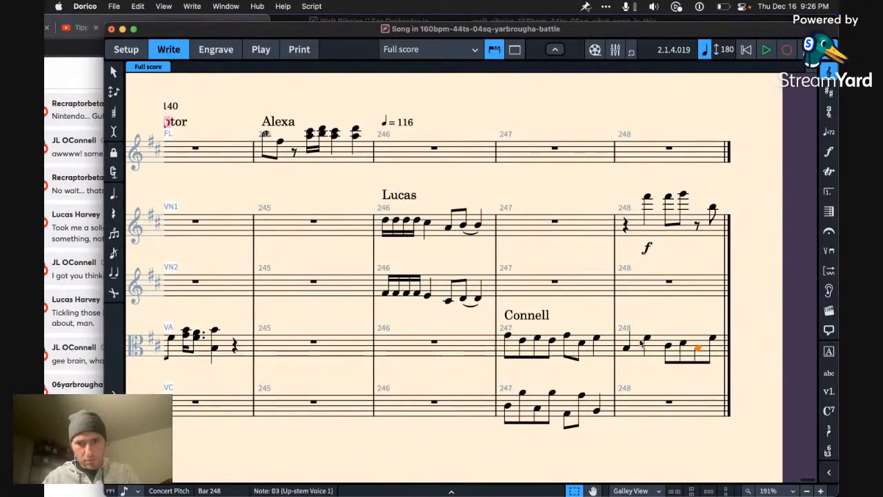
Step: Transpose the pasted first violin phrase in bar 248 down an octave
left_click(662, 231)
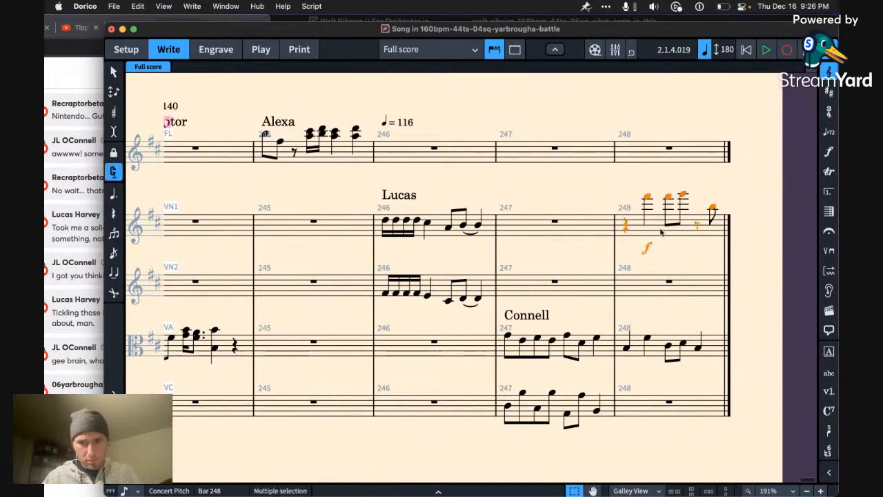
key("alt+super+Down")
key("Escape")
Step: Replace the eighth rest and final eighth note of the first violin's bar 248 with a quarter-note B4
key("Right")
key("Right")
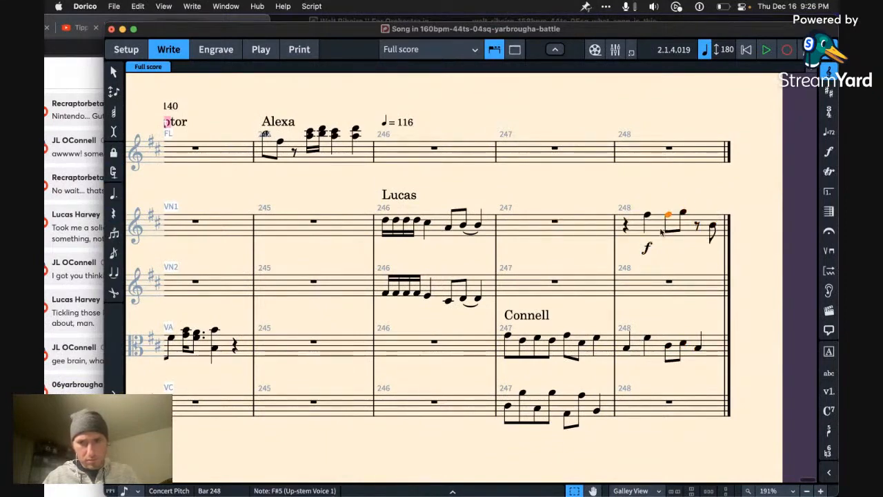
key("Right")
key("Right")
key("Right")
key("super+c")
key("Left")
key("super+v")
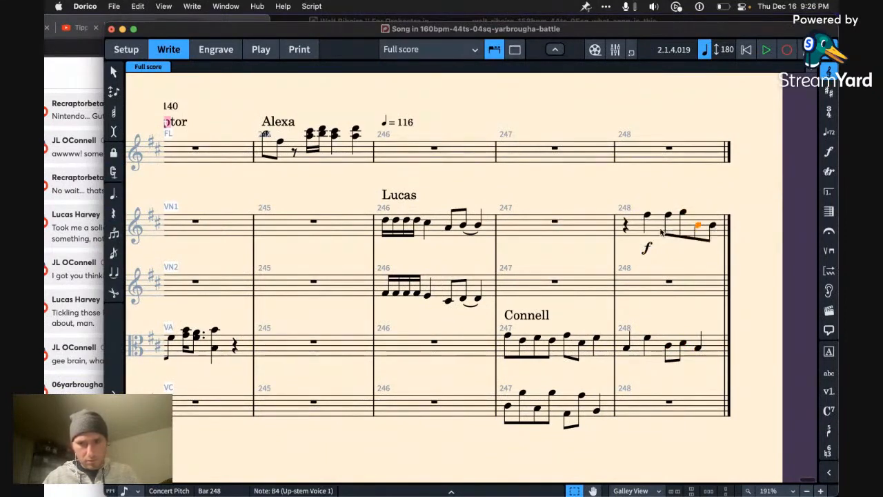
key("super+z")
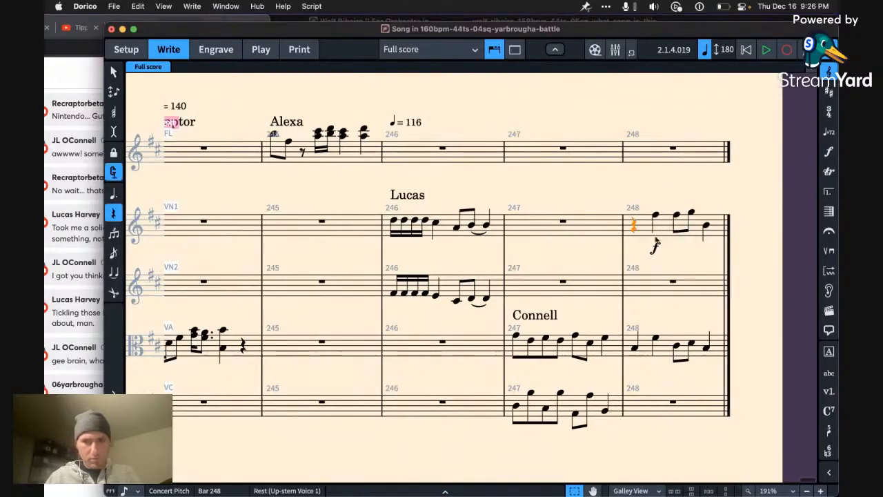
Step: Delete the forte dynamic below the first violin in bar 248 and play back the score from that bar
left_click(655, 247)
left_click(634, 226)
key("space")
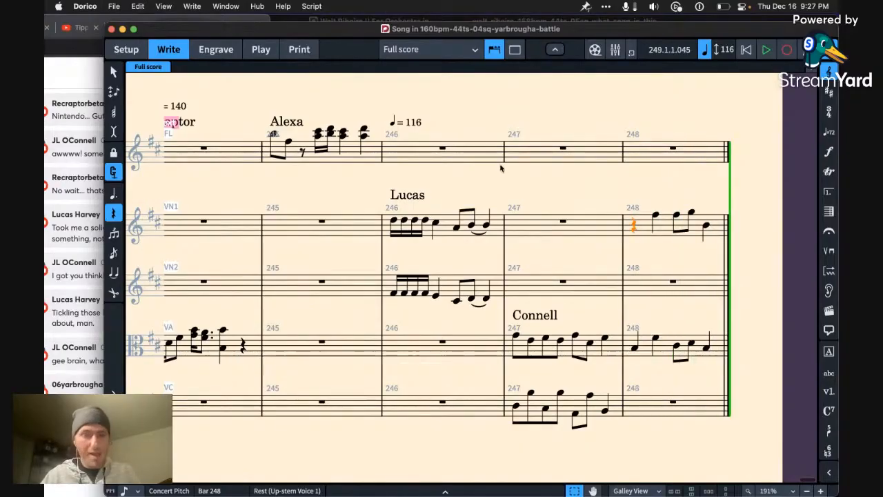
Step: Copy the quarter-note tempo mark from bar 246 to the start of bar 248 and set it to 126
left_click(426, 136)
left_click(406, 122)
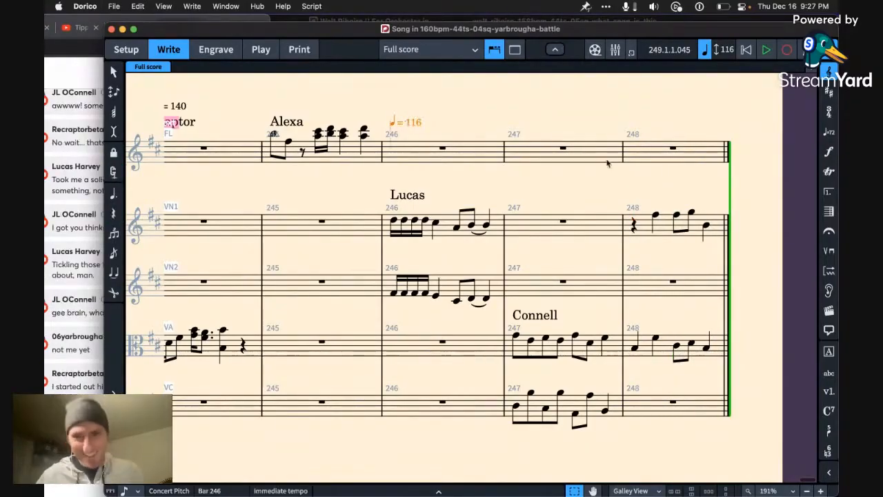
left_click(676, 161)
key("super+v")
key("Return")
key("Right")
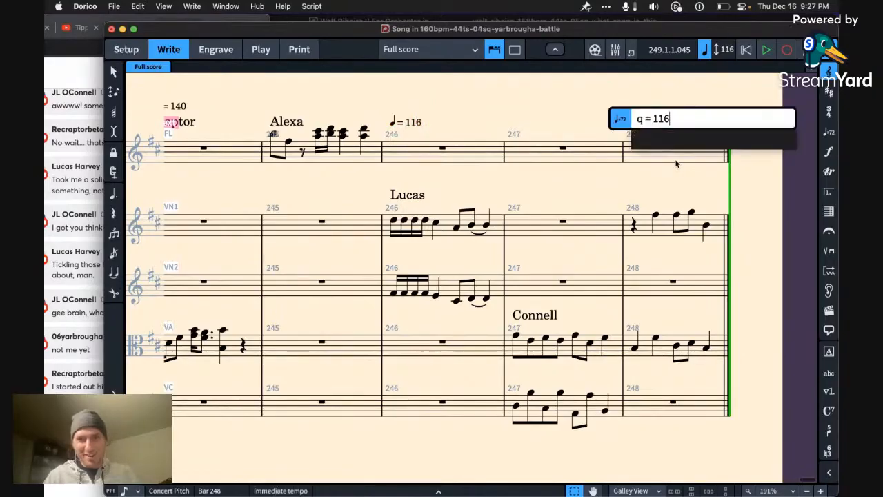
key("BackSpace")
key("BackSpace")
type("24")
key("BackSpace")
type("6")
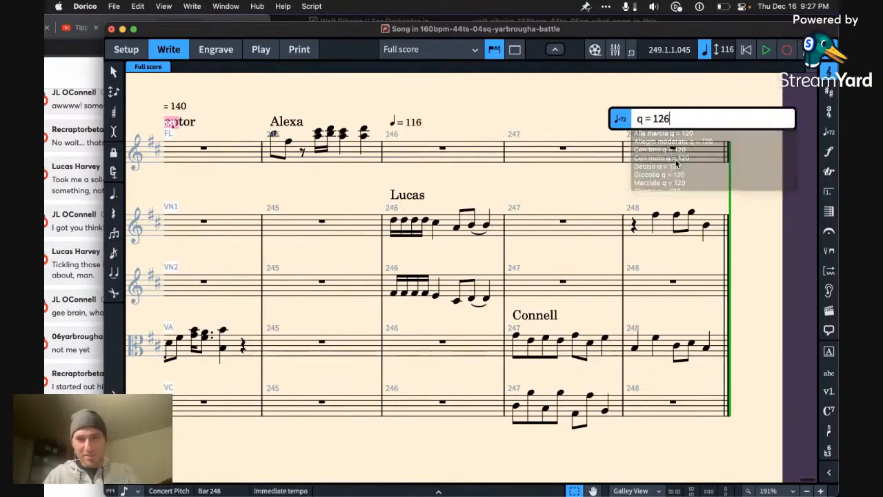
key("Return")
Step: Play back bar 248 to check its tempo
left_click(660, 159)
key("p")
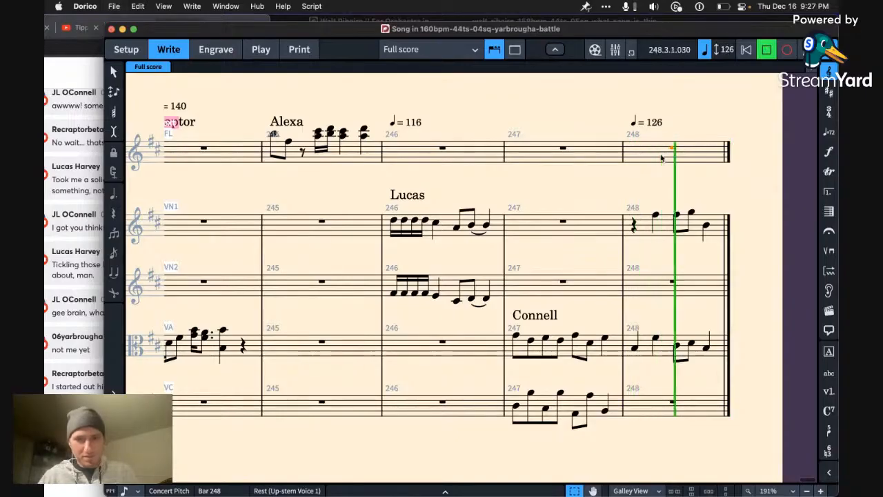
key("space")
Step: Set the bar 248 tempo mark to quarter note = 146 and play the bar back
double_click(656, 125)
key("BackSpace")
key("BackSpace")
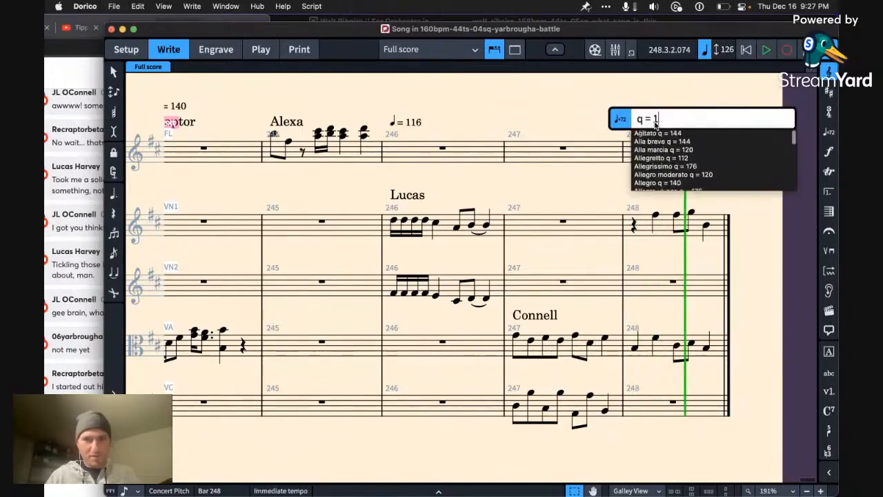
type("46")
key("Return")
key("p")
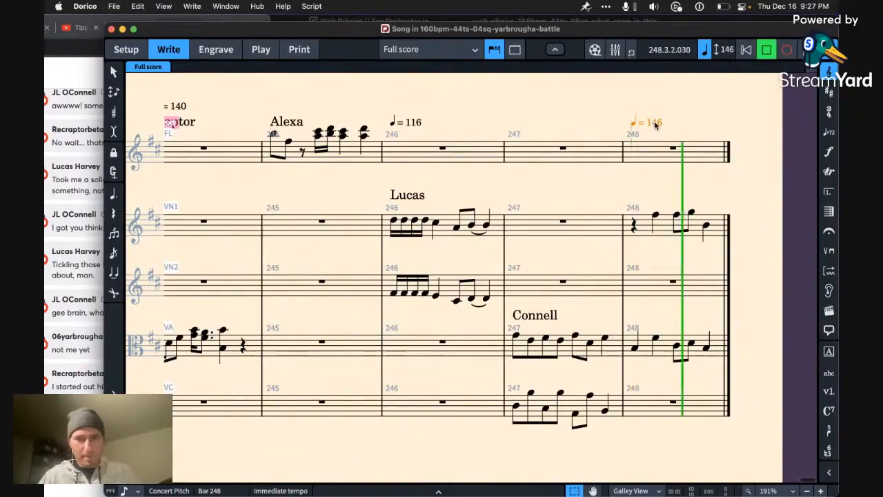
Step: Set the tempo mark at bar 248 to quarter note = 148
double_click(653, 124)
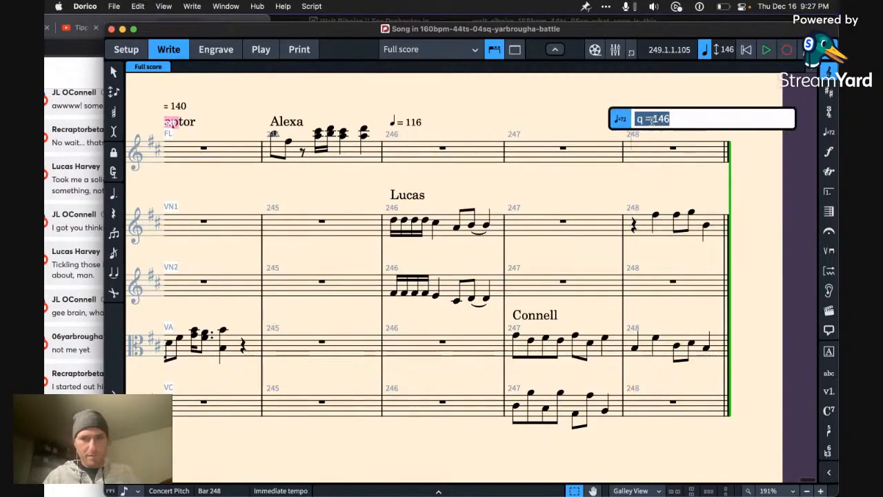
key("Right")
key("BackSpace")
type("8")
key("Return")
left_click(562, 148)
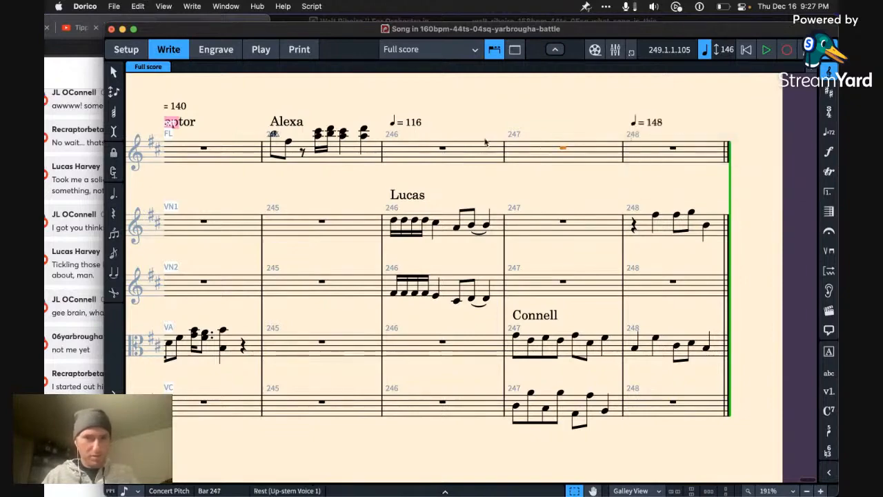
Step: Copy the quarter note = 140 tempo mark from bar 244 to the start of bar 245
scroll(297, 173, "left", 5)
left_click(301, 122)
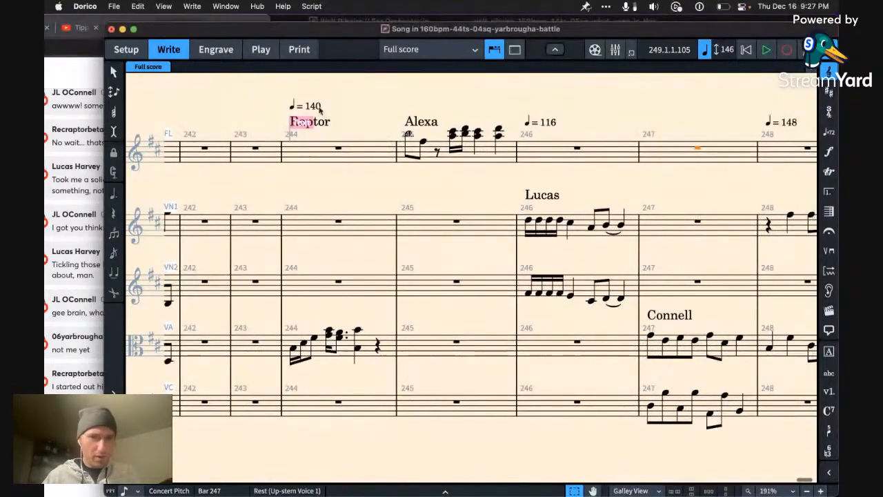
left_click(419, 111, "alt")
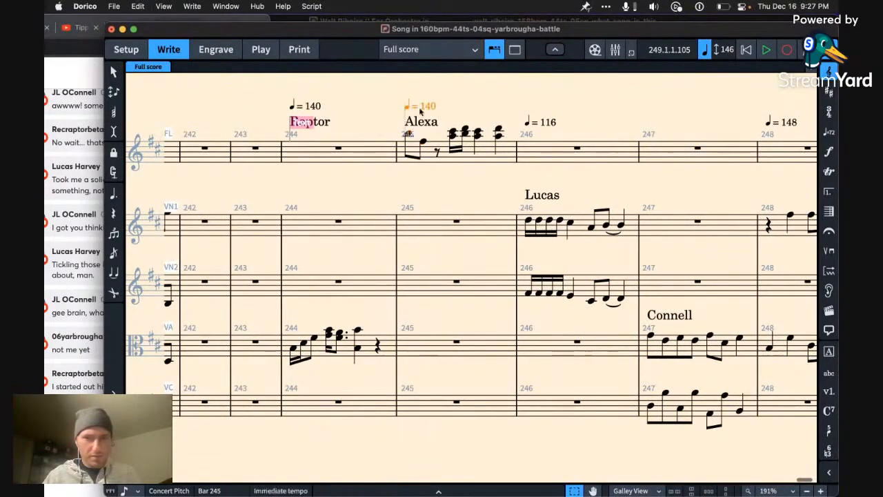
left_click(350, 212)
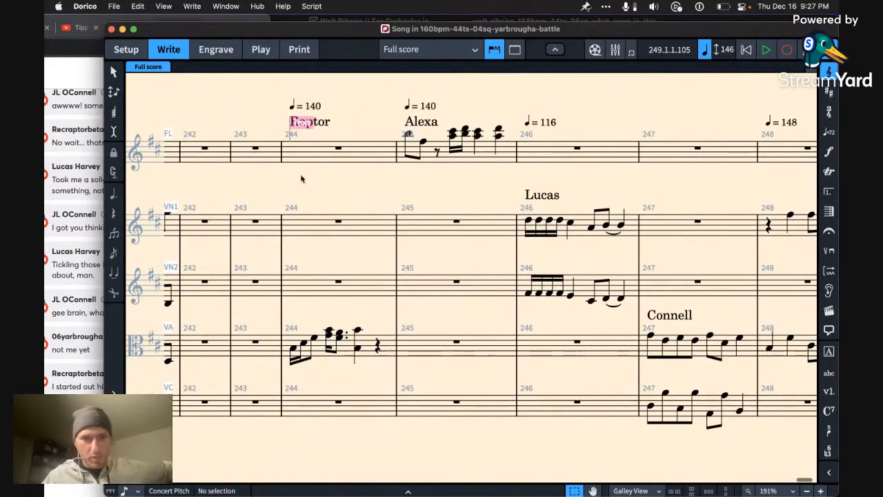
Step: Play back the contributors' ideas from bar 244 through the end of bar 248
left_click(338, 152)
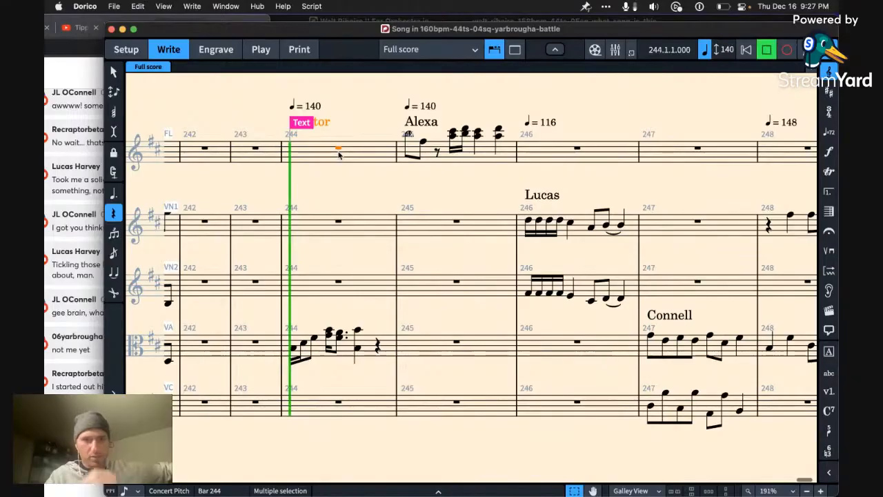
key("space")
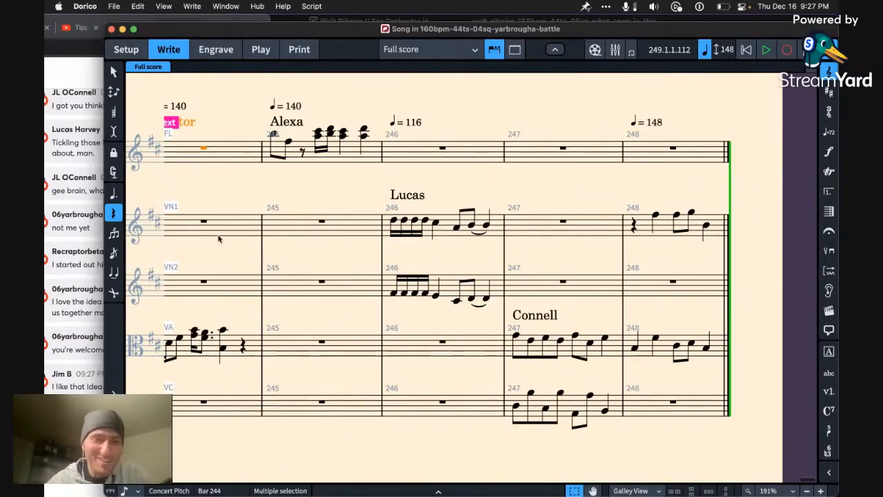
key("space")
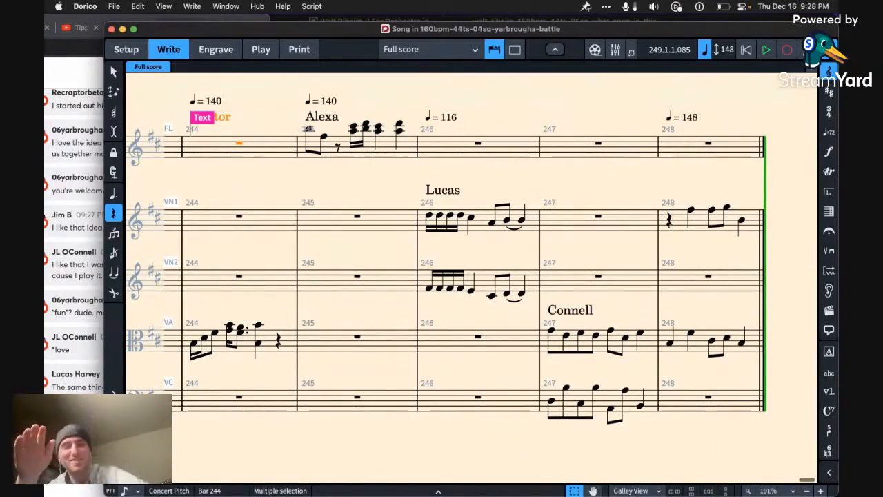
key("space")
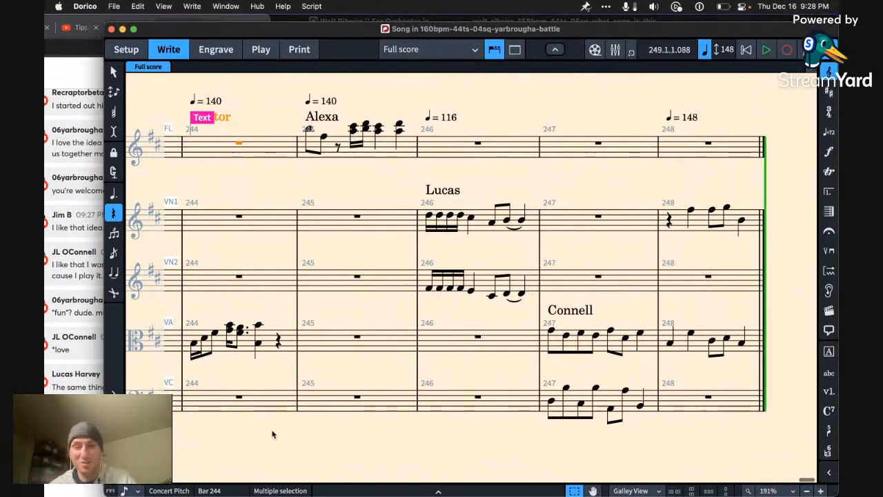
Step: Add the contributor's name as a text label above the first violin at bar 248 and save the score
left_click(668, 221)
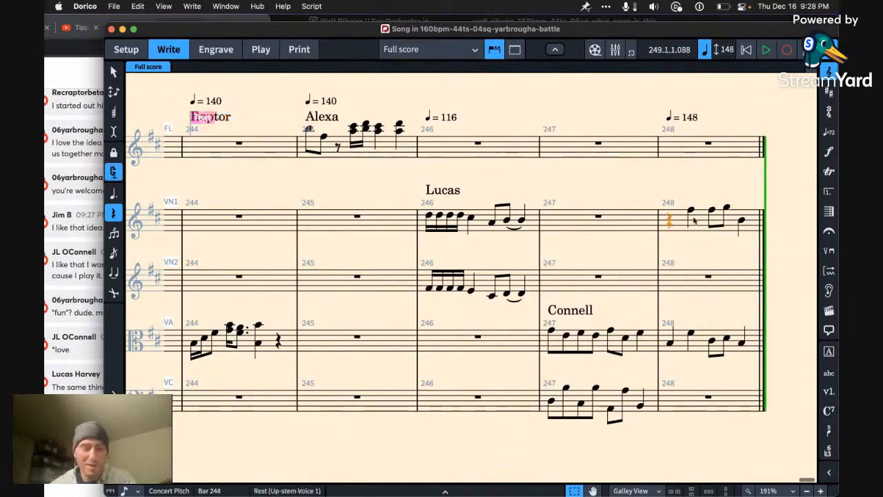
key("shift+x")
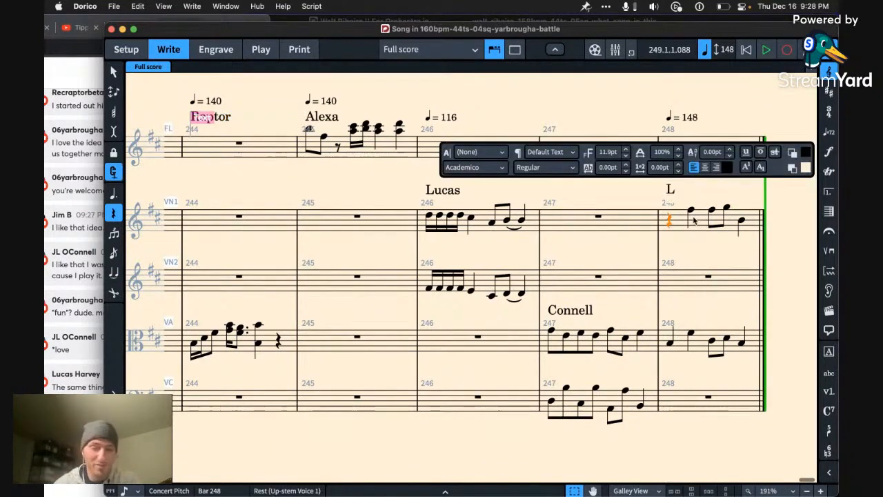
type("UYat")
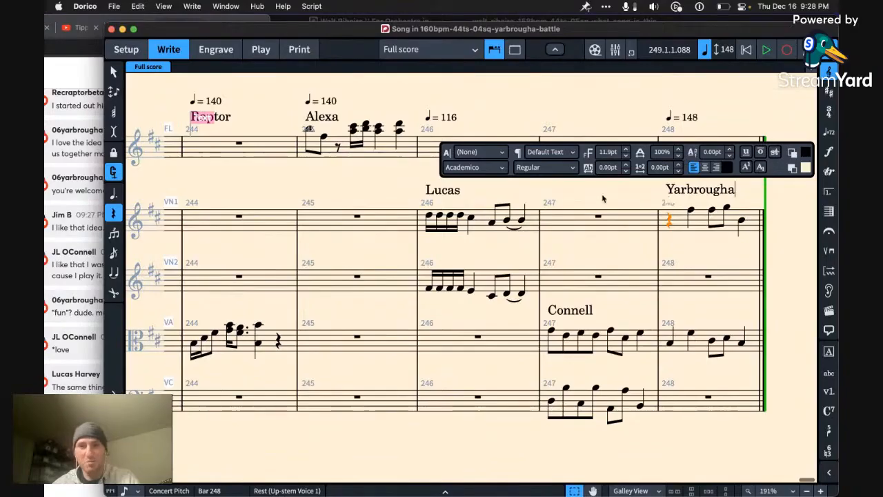
left_click(604, 198)
key("super+s")
Step: Switch to the StreamYard studio in Chrome, enlarge its window and start ending the broadcast
left_click(93, 77)
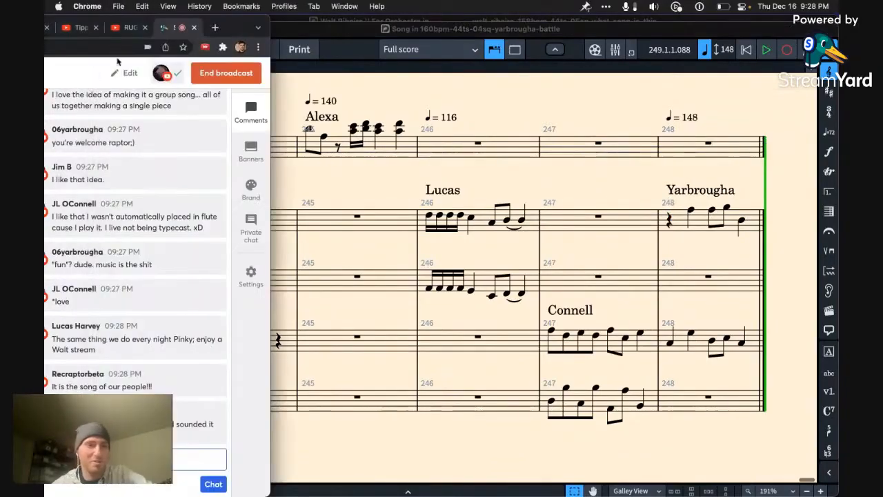
double_click(238, 30)
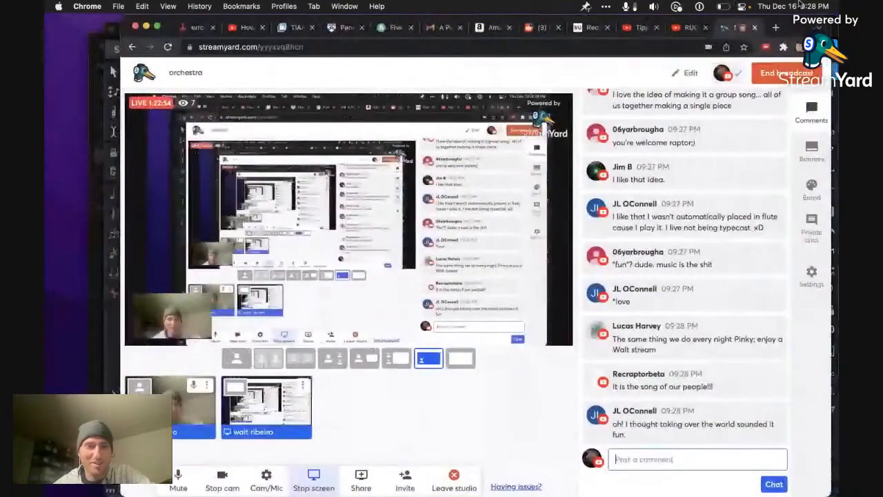
left_click(786, 72)
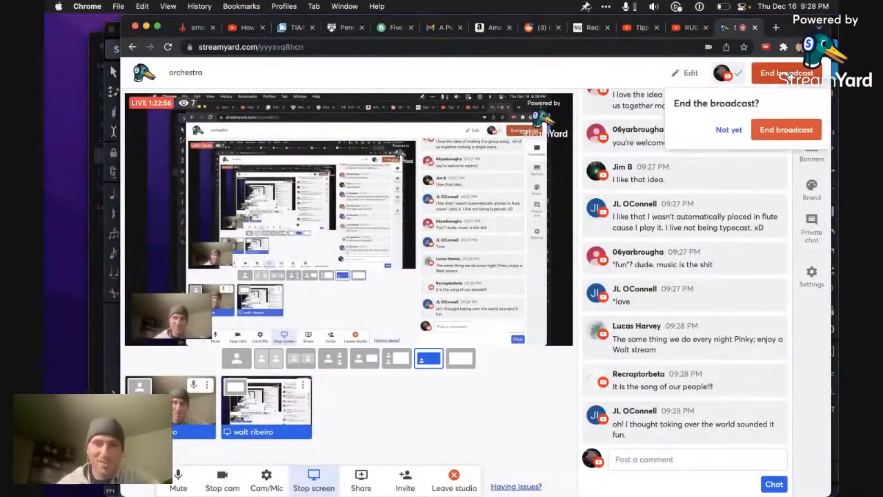